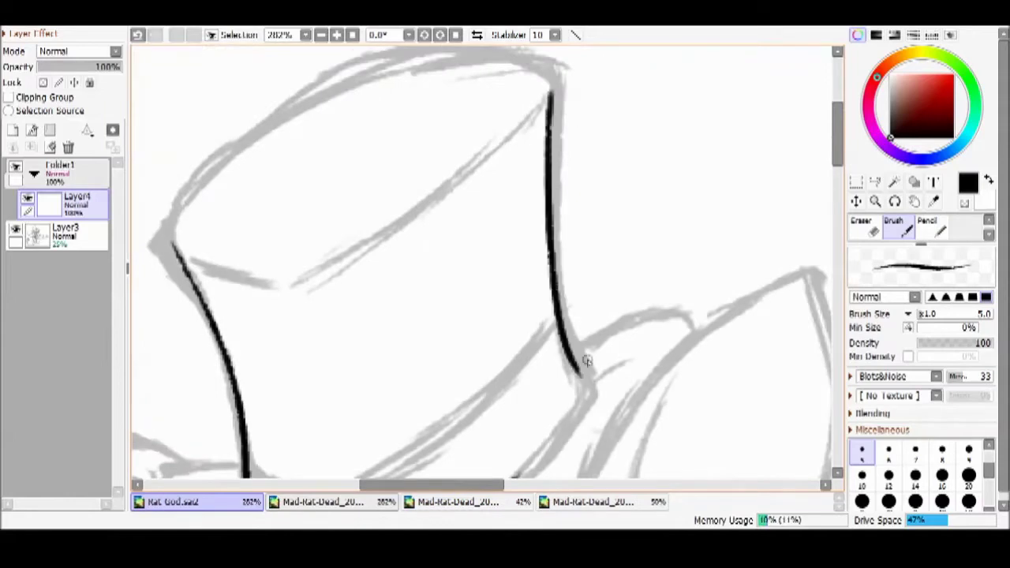
Ink the curved bottom edge of the top hat's crown over the sketch, joining both of its sides
{"action": "scroll", "coordinate": [577, 340], "scroll_direction": "up", "scroll_amount": 1}
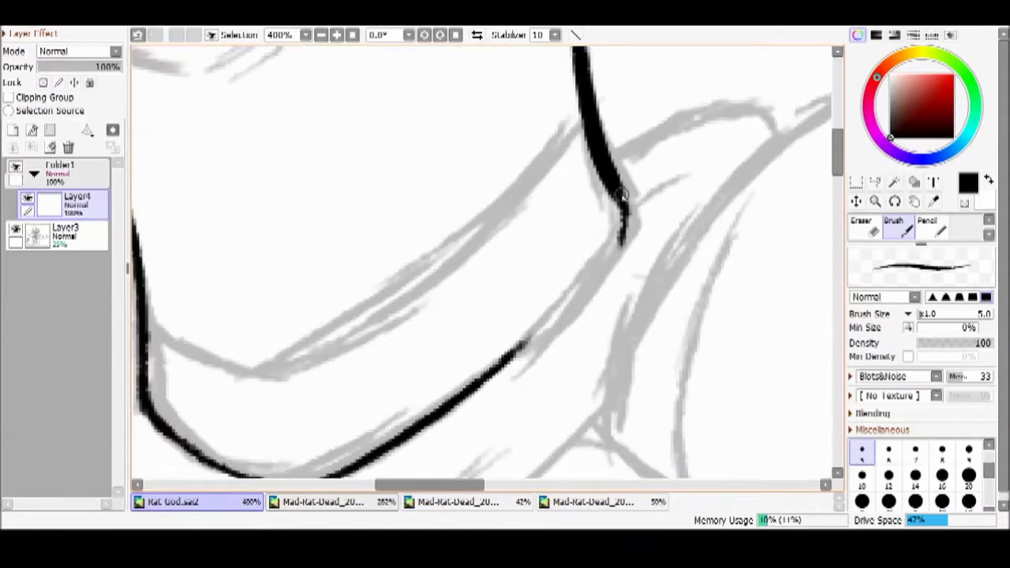
{"action": "scroll", "coordinate": [464, 108], "scroll_direction": "down", "scroll_amount": 1}
{"action": "left_click_drag", "start_coordinate": [645, 110], "coordinate": [202, 304]}
{"action": "mouse_move", "coordinate": [643, 130]}
{"action": "left_mouse_down"}
{"action": "mouse_move", "coordinate": [386, 331]}
{"action": "mouse_move", "coordinate": [339, 349]}
{"action": "left_mouse_up"}
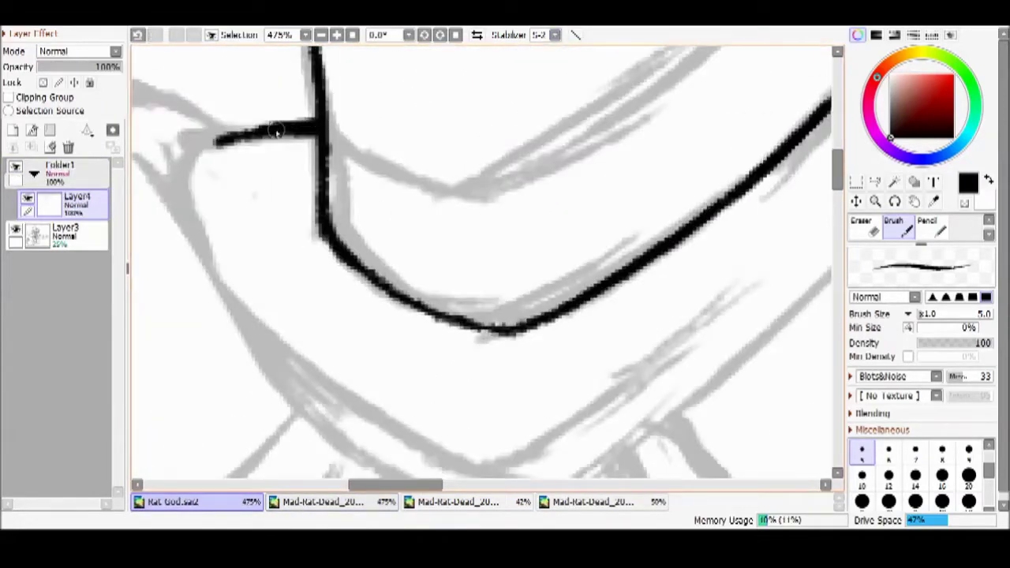
Ink the left end and lower-left edge of the hat brim with the brush at size 4
{"action": "mouse_move", "coordinate": [276, 132]}
{"action": "left_mouse_down"}
{"action": "mouse_move", "coordinate": [240, 202]}
{"action": "mouse_move", "coordinate": [271, 309]}
{"action": "left_mouse_up"}
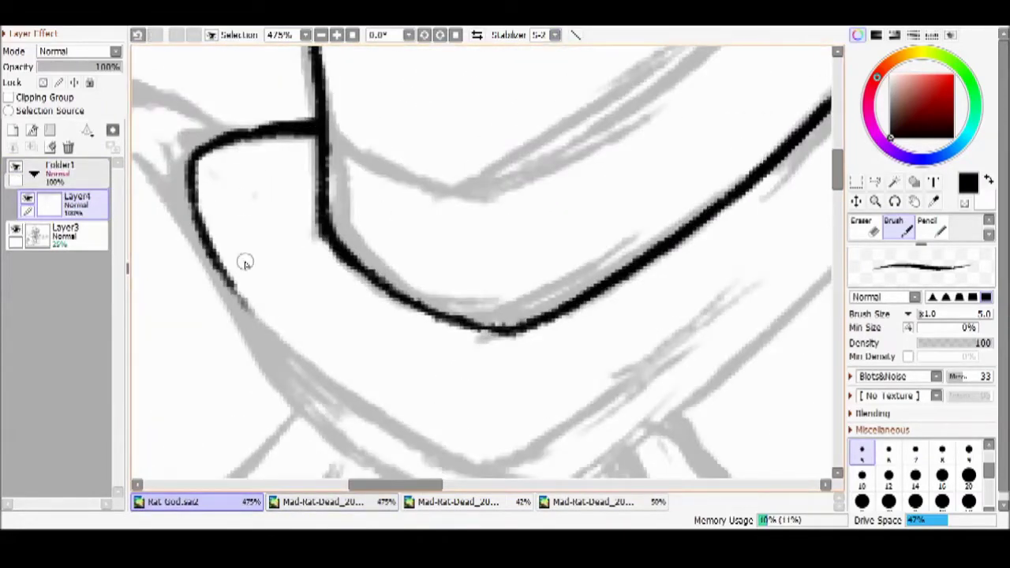
{"action": "key", "text": "ctrl+z"}
{"action": "key", "text": "["}
{"action": "key", "text": "ctrl+z"}
{"action": "key", "text": "ctrl+z"}
{"action": "left_click_drag", "start_coordinate": [320, 412], "coordinate": [316, 129]}
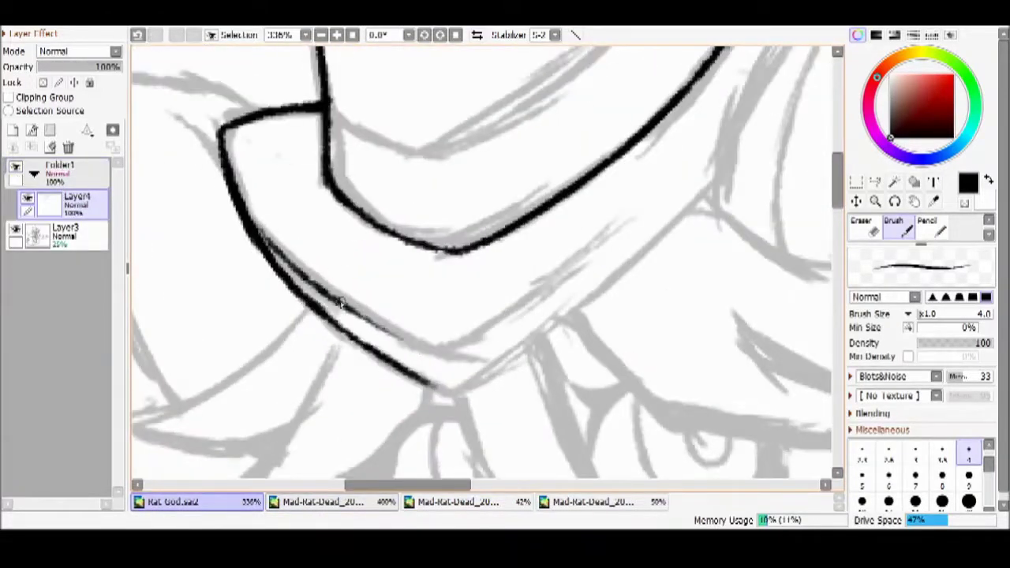
Ink the brim's lower-right edge from its pointed front up to its right end, with brush size 5
{"action": "key", "text": "ctrl+z"}
{"action": "left_click_drag", "start_coordinate": [442, 385], "coordinate": [716, 183]}
{"action": "key", "text": "ctrl+z"}
{"action": "left_click_drag", "start_coordinate": [440, 386], "coordinate": [716, 183]}
{"action": "key", "text": "ctrl+z"}
{"action": "key", "text": "bracketright"}
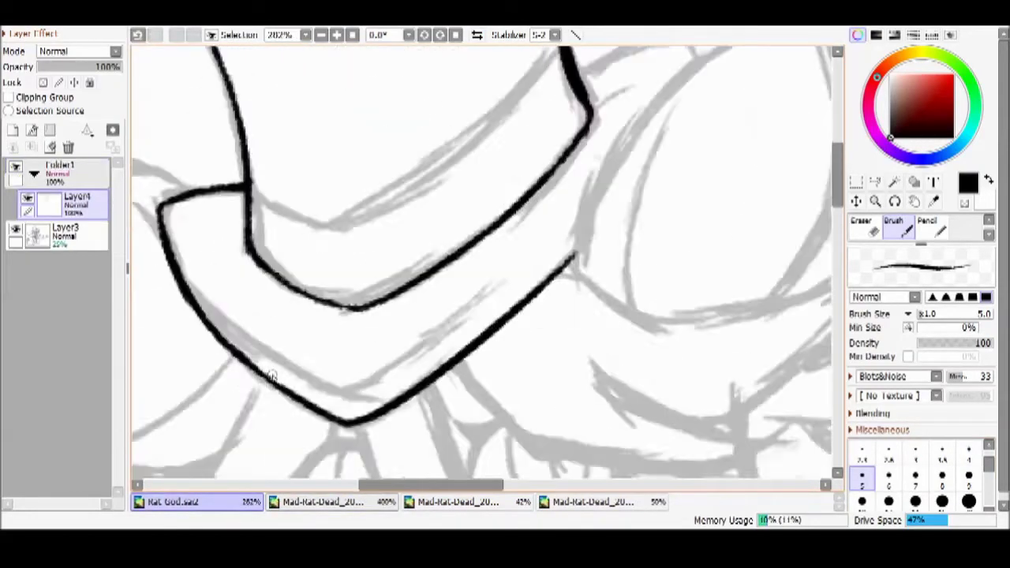
Reduce the brush size to 2.3 and ink the thin inner contour running parallel to the brim's lower edge
{"action": "scroll", "coordinate": [271, 376], "scroll_direction": "up", "scroll_amount": 1}
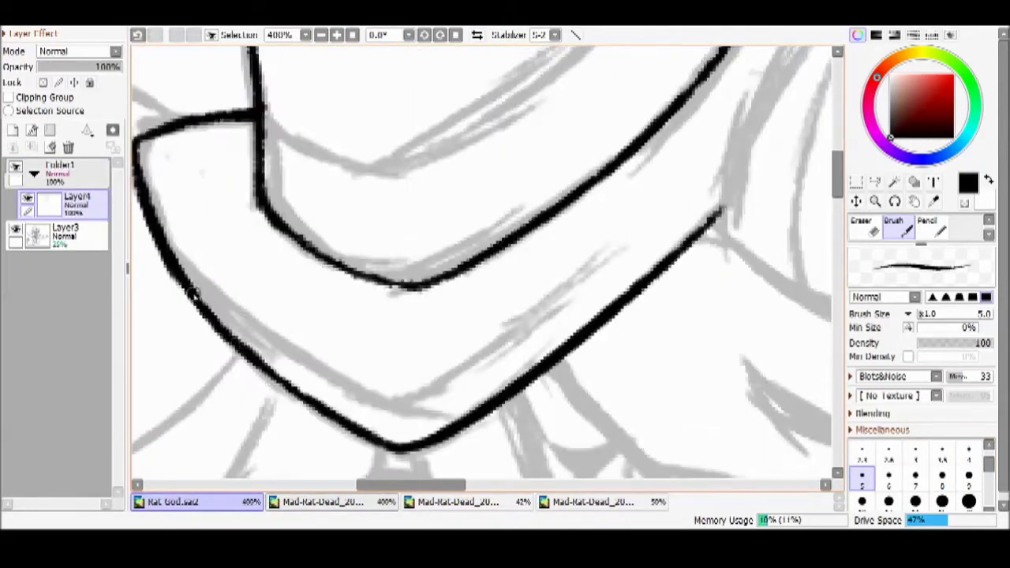
{"action": "left_click_drag", "start_coordinate": [348, 389], "coordinate": [635, 228]}
{"action": "key", "text": "ctrl+z"}
{"action": "key", "text": "bracketleft"}
{"action": "key", "text": "bracketleft"}
{"action": "key", "text": "bracketleft"}
{"action": "key", "text": "bracketleft"}
{"action": "key", "text": "bracketleft"}
{"action": "left_click_drag", "start_coordinate": [376, 410], "coordinate": [635, 237]}
{"action": "key", "text": "ctrl+z"}
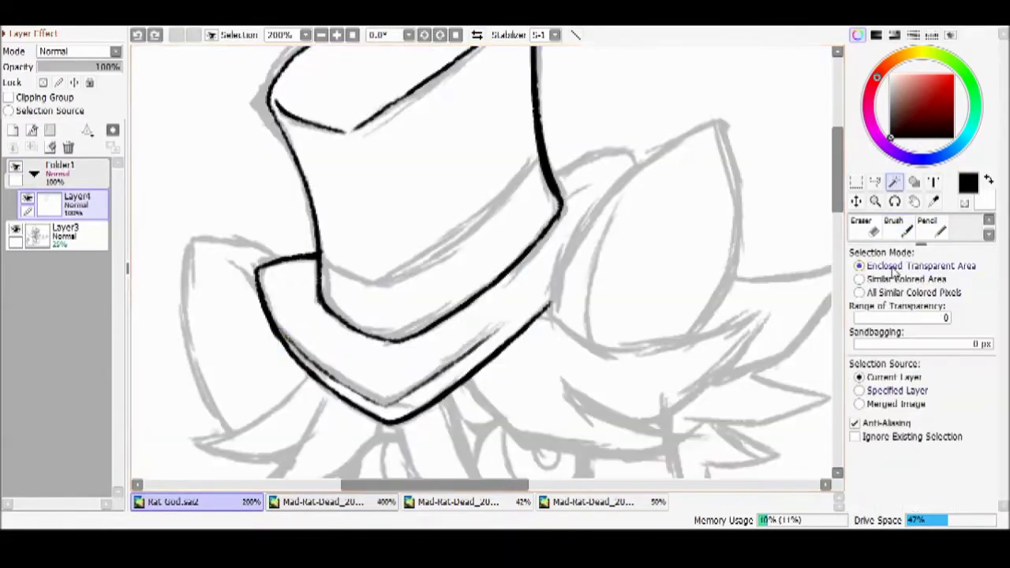
Ink the upper edge of the hat band across the selected crown area with brush size 5
{"action": "left_click", "coordinate": [903, 233]}
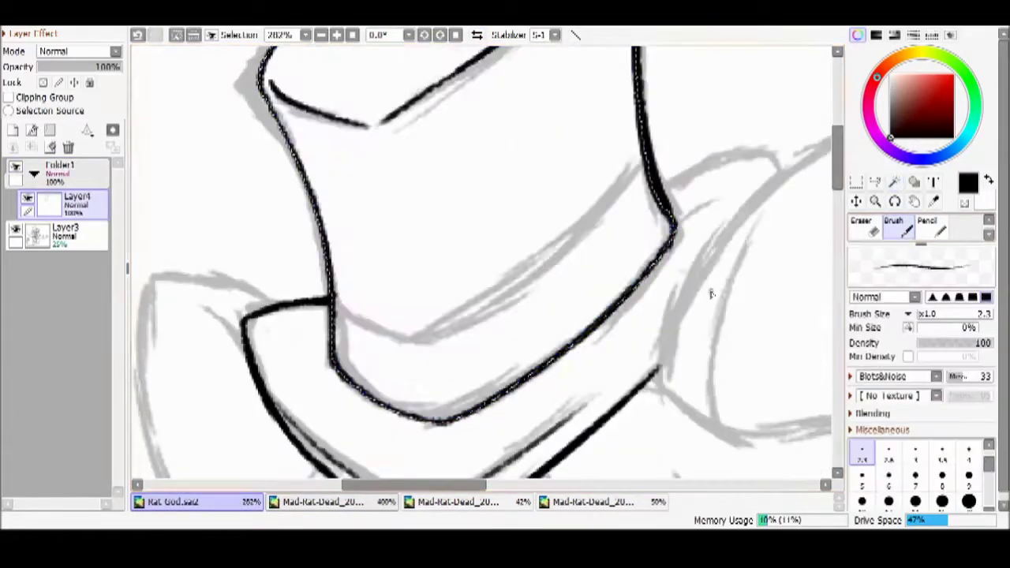
{"action": "left_click", "coordinate": [862, 475]}
{"action": "mouse_move", "coordinate": [332, 301]}
{"action": "left_mouse_down"}
{"action": "mouse_move", "coordinate": [396, 333]}
{"action": "mouse_move", "coordinate": [647, 175]}
{"action": "left_mouse_up"}
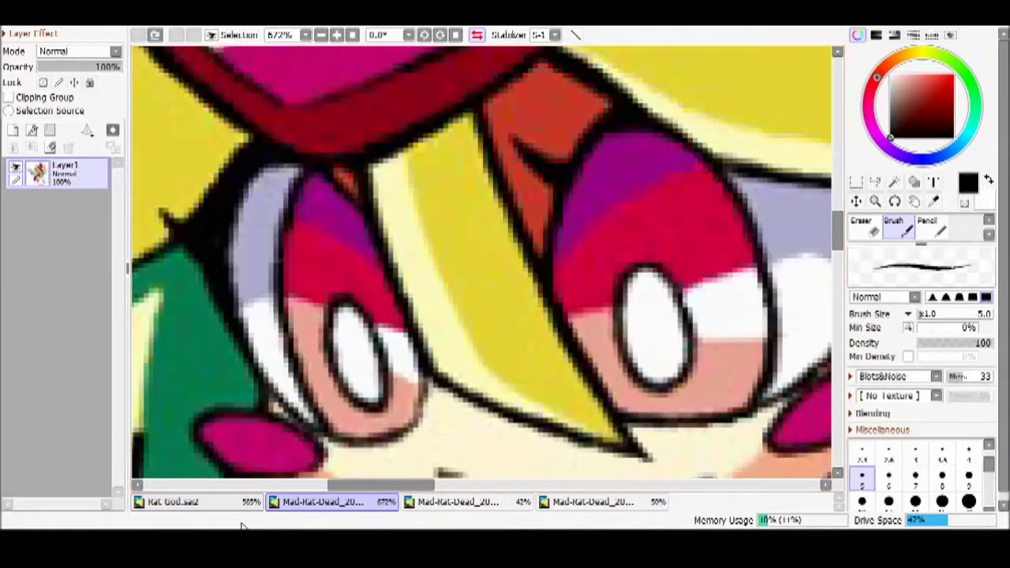
Return to the Rat God drawing and ink both edges of the pointed hair strand falling between the eyes
{"action": "left_click", "coordinate": [230, 501]}
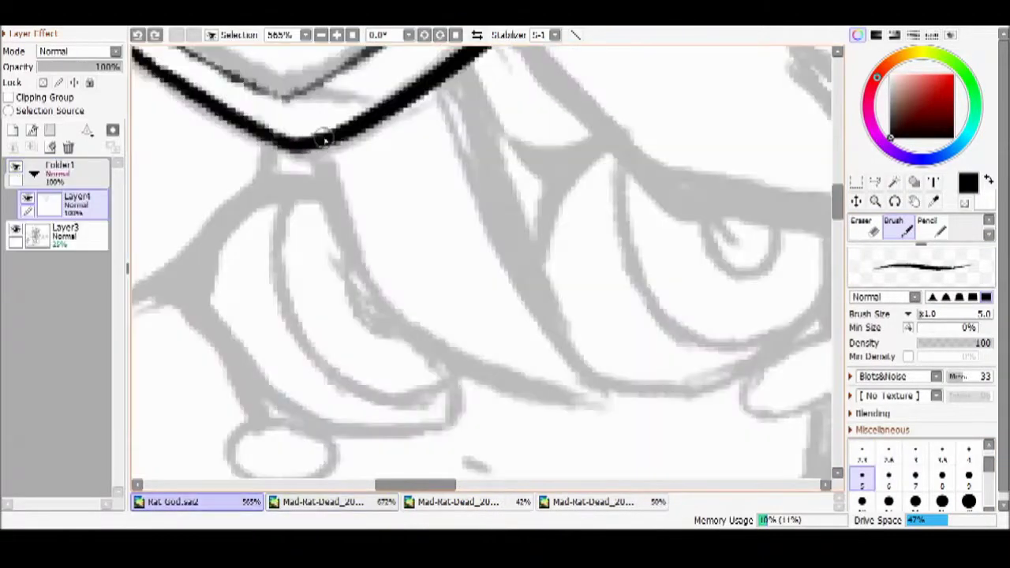
{"action": "mouse_move", "coordinate": [386, 328]}
{"action": "left_mouse_down"}
{"action": "mouse_move", "coordinate": [452, 354]}
{"action": "mouse_move", "coordinate": [644, 386]}
{"action": "left_mouse_up"}
{"action": "left_click_drag", "start_coordinate": [474, 55], "coordinate": [596, 356]}
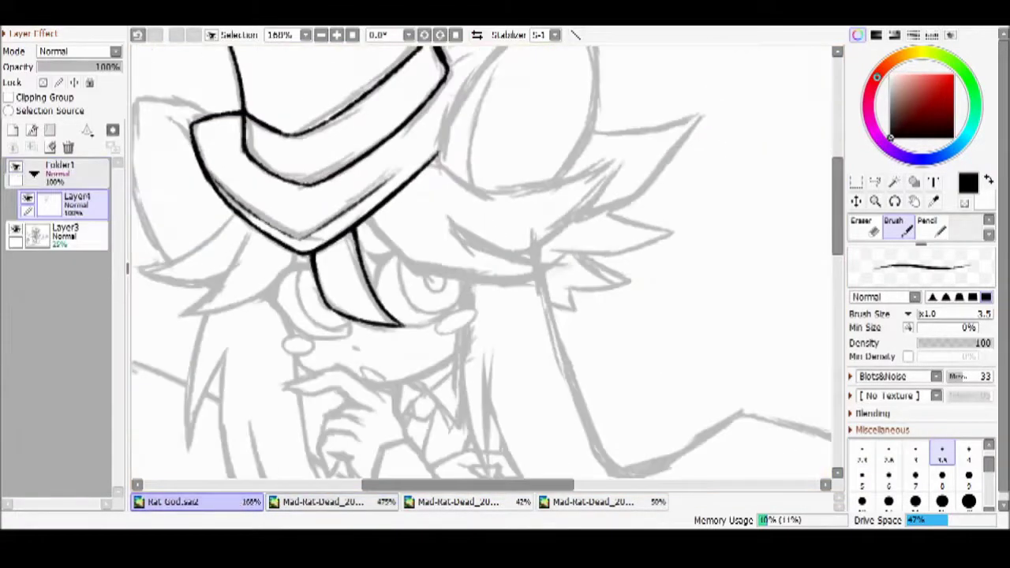
Ink the lower edge of the side bangs from the brim across the top of the right eye
{"action": "scroll", "coordinate": [272, 311], "scroll_direction": "up", "scroll_amount": 3}
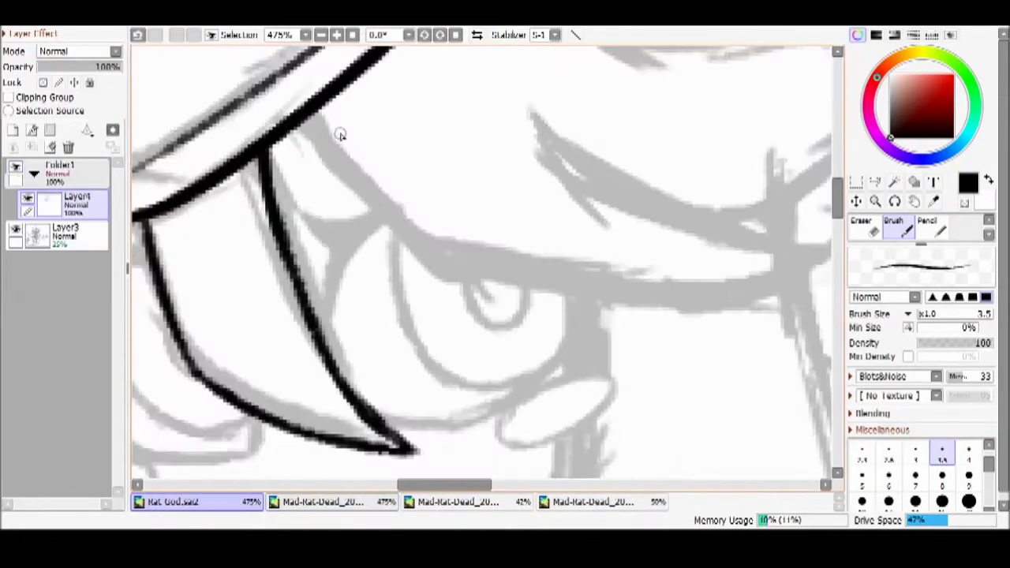
{"action": "mouse_move", "coordinate": [299, 126]}
{"action": "left_mouse_down"}
{"action": "mouse_move", "coordinate": [503, 291]}
{"action": "mouse_move", "coordinate": [749, 284]}
{"action": "left_mouse_up"}
{"action": "key", "text": "ctrl+z"}
{"action": "key", "text": "ctrl+z"}
{"action": "left_click_drag", "start_coordinate": [421, 270], "coordinate": [804, 300]}
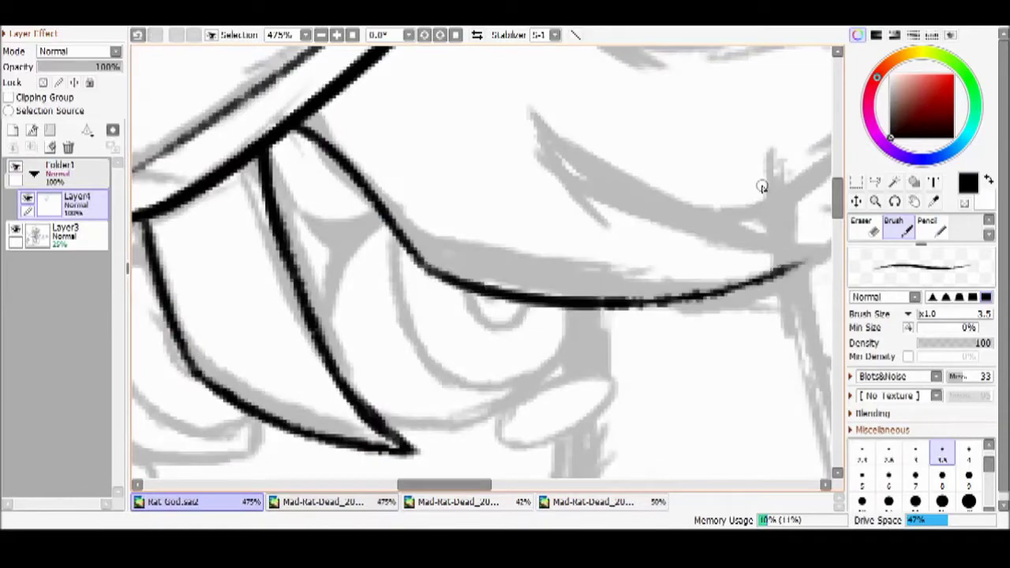
Lower the brush's Blots&Noise value to 22 and re-ink the outer end of the side bangs' lower edge
{"action": "scroll", "coordinate": [766, 185], "scroll_direction": "down", "scroll_amount": 3}
{"action": "left_click", "coordinate": [320, 502]}
{"action": "scroll", "coordinate": [481, 260], "scroll_direction": "up", "scroll_amount": 5}
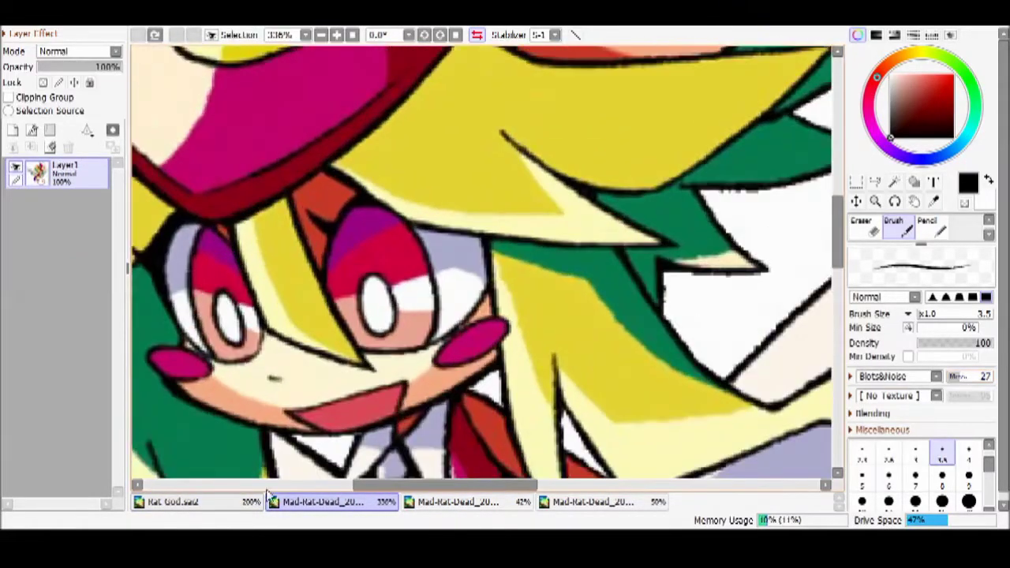
{"action": "left_click", "coordinate": [260, 500]}
{"action": "scroll", "coordinate": [371, 320], "scroll_direction": "up", "scroll_amount": 4}
{"action": "left_click", "coordinate": [962, 376]}
{"action": "left_click_drag", "start_coordinate": [473, 331], "coordinate": [677, 272]}
{"action": "scroll", "coordinate": [470, 234], "scroll_direction": "down", "scroll_amount": 4}
{"action": "scroll", "coordinate": [469, 234], "scroll_direction": "up", "scroll_amount": 3}
{"action": "left_click", "coordinate": [958, 378]}
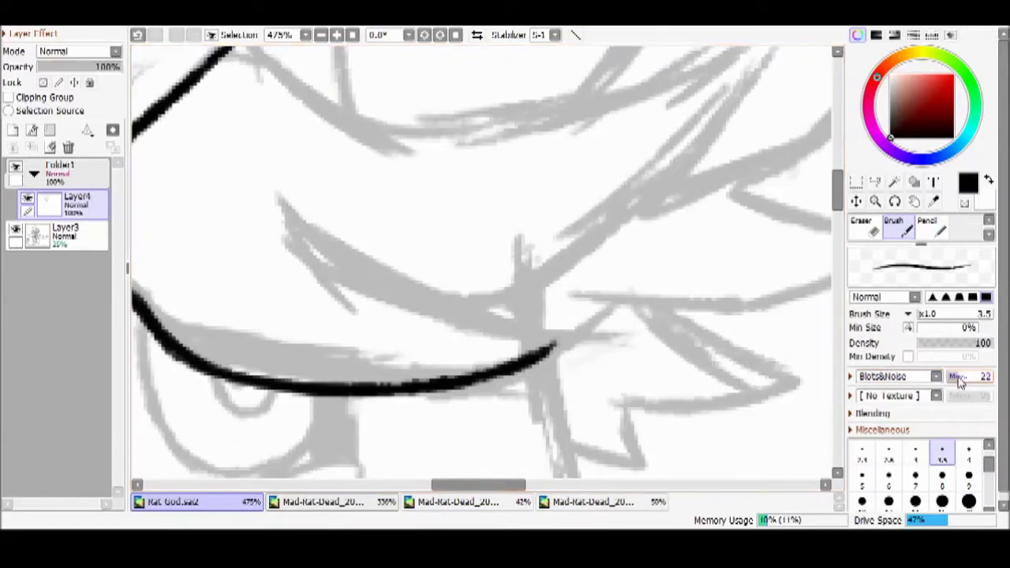
Compare the inked side bangs with the same hair shapes in the coloured Mad-Rat-Dead reference picture
{"action": "left_click", "coordinate": [338, 500]}
{"action": "left_click", "coordinate": [236, 500]}
{"action": "scroll", "coordinate": [355, 315], "scroll_direction": "down", "scroll_amount": 3}
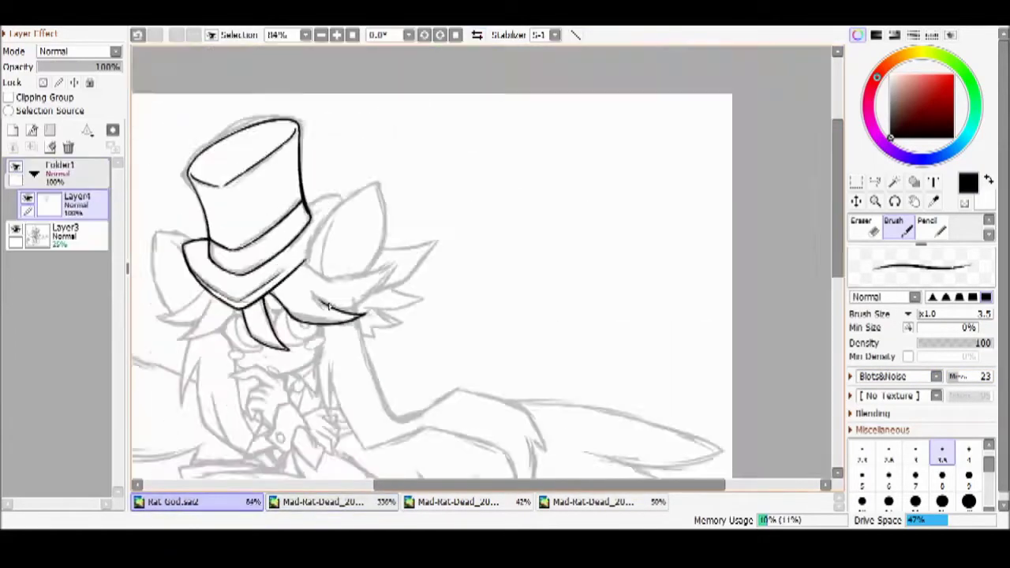
{"action": "scroll", "coordinate": [318, 341], "scroll_direction": "up", "scroll_amount": 2}
{"action": "left_click", "coordinate": [316, 502]}
{"action": "scroll", "coordinate": [421, 212], "scroll_direction": "up", "scroll_amount": 2}
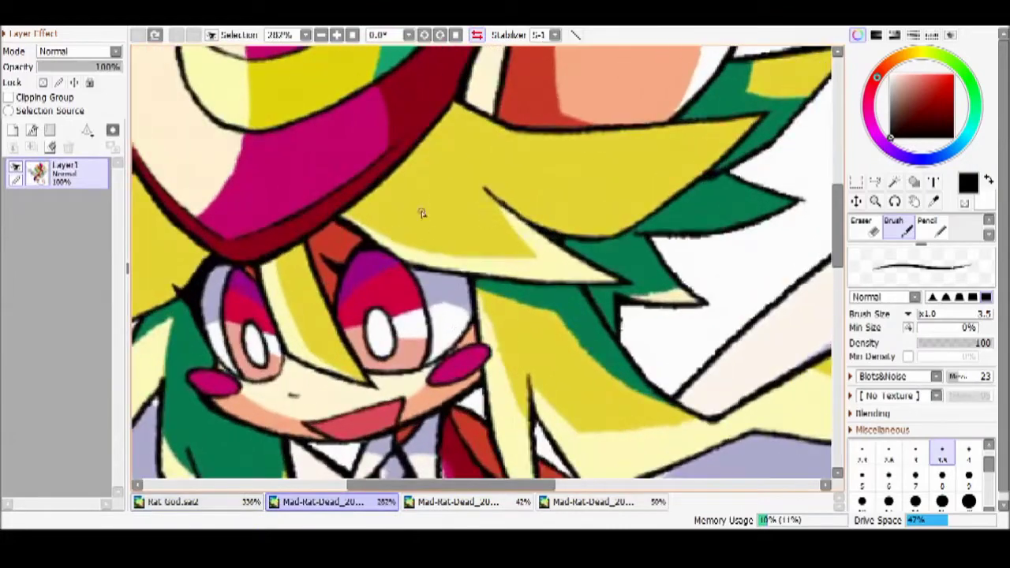
{"action": "key", "text": "ctrl+shift+Tab"}
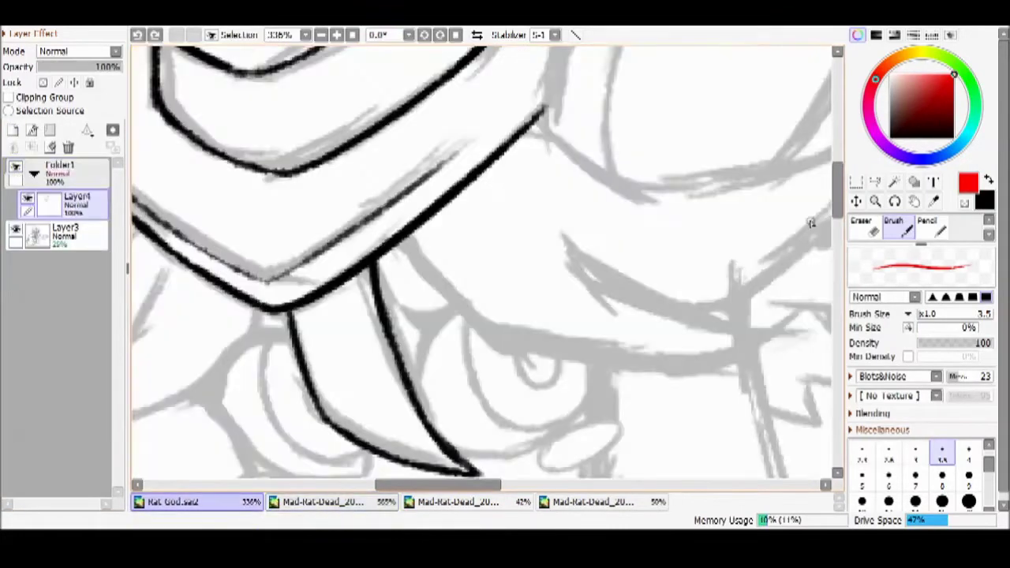
{"action": "key", "text": "ctrl+z"}
{"action": "key", "text": "ctrl+y"}
{"action": "key", "text": "ctrl+Tab"}
{"action": "scroll", "coordinate": [490, 324], "scroll_direction": "down", "scroll_amount": 1}
{"action": "key", "text": "ctrl+shift+Tab"}
{"action": "key", "text": "ctrl+z"}
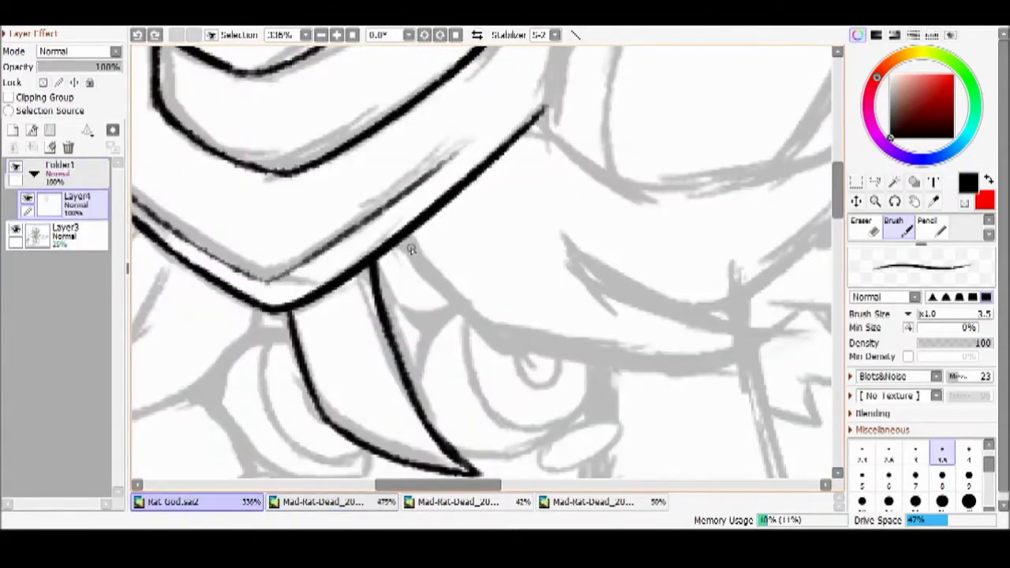
Restore the side bangs' lower edge and ink the upper edge of their pointed tip
{"action": "key", "text": "ctrl+y"}
{"action": "left_click_drag", "start_coordinate": [777, 341], "coordinate": [550, 204]}
{"action": "key", "text": "ctrl+Tab"}
{"action": "key", "text": "ctrl+shift+Tab"}
{"action": "scroll", "coordinate": [490, 201], "scroll_direction": "up", "scroll_amount": 3}
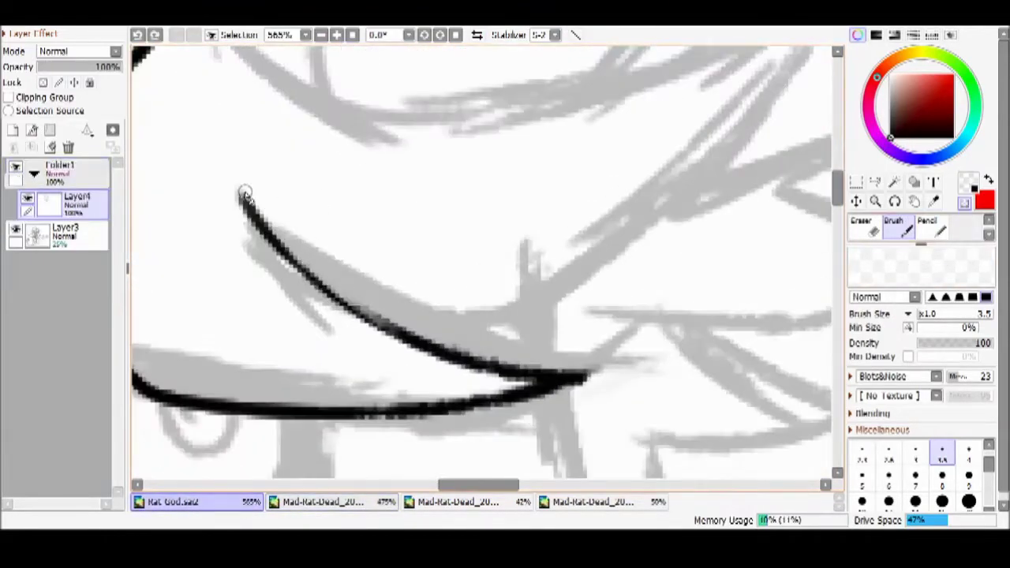
Clean up the new line's end with transparent colour and ink the lower edge of the hair spike above it
{"action": "left_click", "coordinate": [964, 203]}
{"action": "key", "text": "ctrl+Tab"}
{"action": "key", "text": "ctrl+shift+Tab"}
{"action": "mouse_move", "coordinate": [331, 280]}
{"action": "left_mouse_down"}
{"action": "mouse_move", "coordinate": [505, 313]}
{"action": "mouse_move", "coordinate": [744, 90]}
{"action": "left_mouse_up"}
{"action": "scroll", "coordinate": [229, 166], "scroll_direction": "down", "scroll_amount": 1}
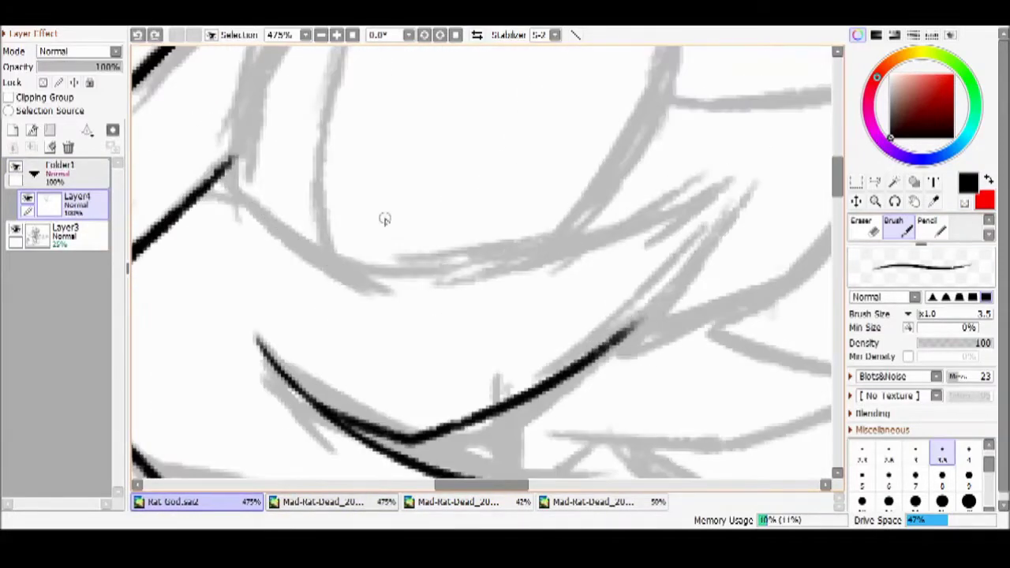
Ink the hair spike's upper edge from the brim's right end to its tip and refine the outer edge there
{"action": "left_click_drag", "start_coordinate": [227, 167], "coordinate": [568, 355]}
{"action": "scroll", "coordinate": [714, 156], "scroll_direction": "down", "scroll_amount": 5}
{"action": "key", "text": "ctrl+Tab"}
{"action": "key", "text": "ctrl+shift+Tab"}
{"action": "scroll", "coordinate": [536, 266], "scroll_direction": "up", "scroll_amount": 5}
{"action": "key", "text": "minus"}
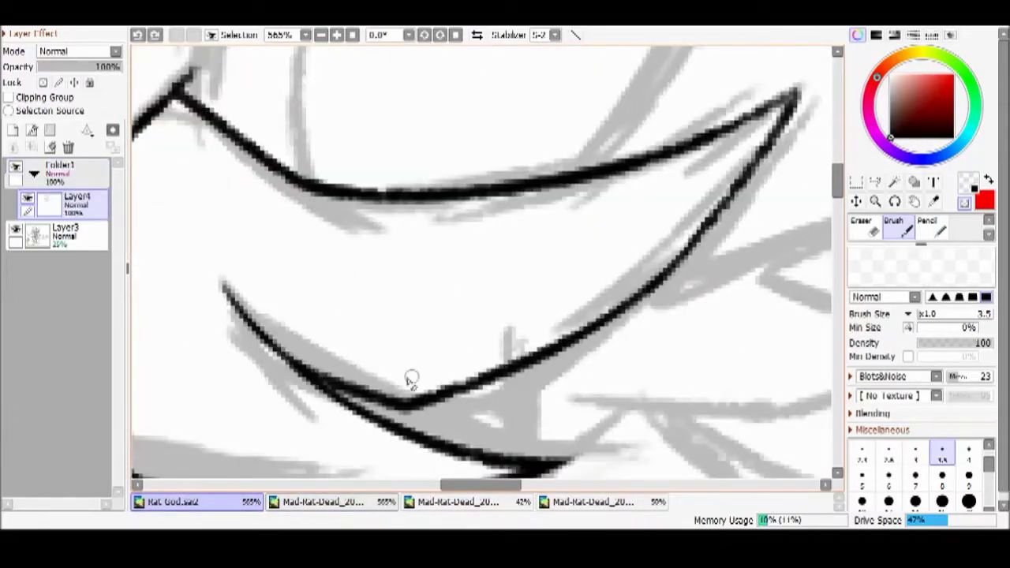
{"action": "key", "text": "minus"}
{"action": "left_click_drag", "start_coordinate": [792, 93], "coordinate": [674, 270]}
{"action": "scroll", "coordinate": [816, 279], "scroll_direction": "down", "scroll_amount": 5}
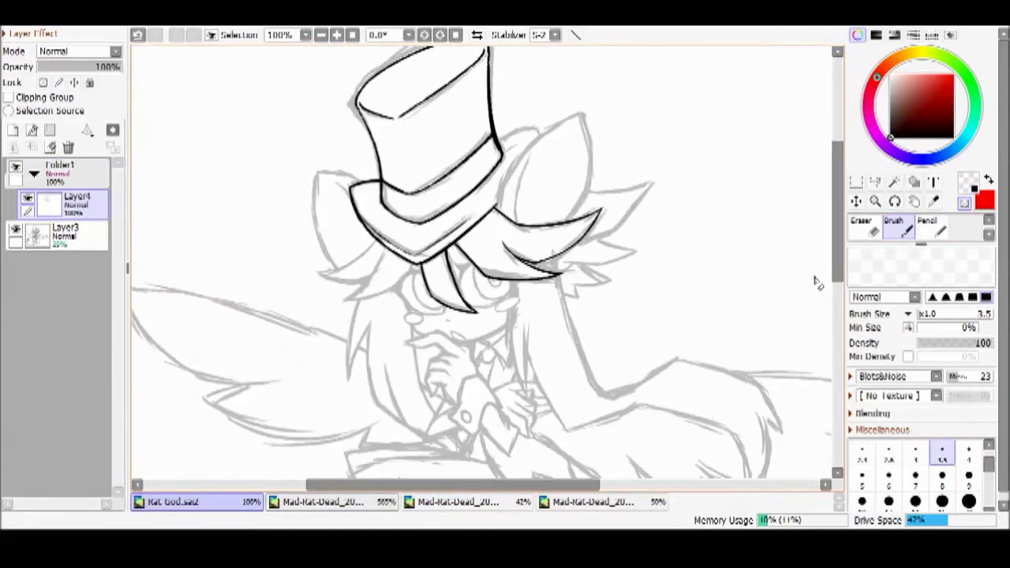
Ink the outline of the large ear beside the hat, following the shape in the coloured reference
{"action": "scroll", "coordinate": [815, 279], "scroll_direction": "up", "scroll_amount": 2}
{"action": "key", "text": "minus"}
{"action": "key", "text": "ctrl+Tab"}
{"action": "key", "text": "ctrl+shift+Tab"}
{"action": "scroll", "coordinate": [331, 405], "scroll_direction": "up", "scroll_amount": 3}
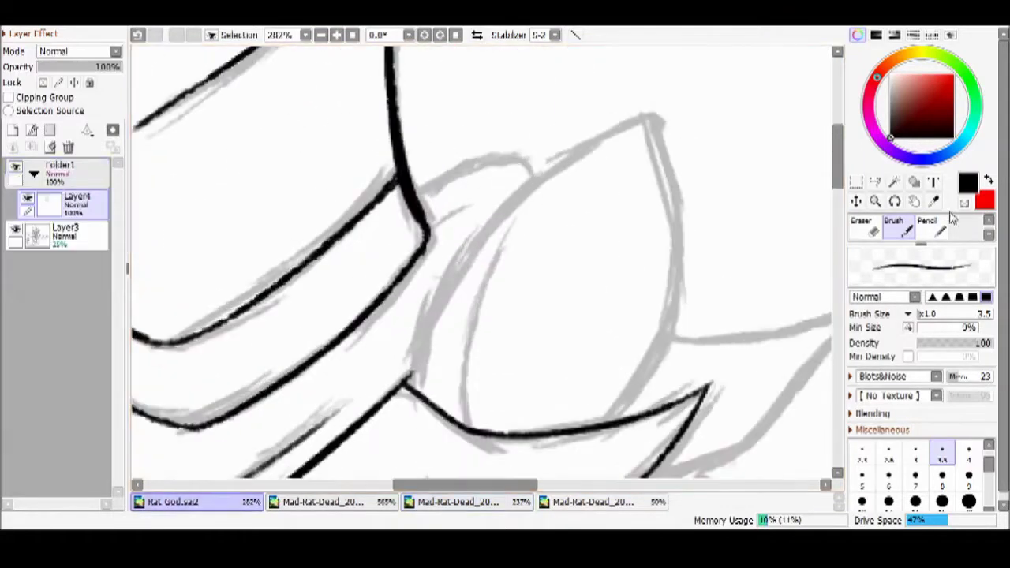
{"action": "key", "text": "ctrl+Tab"}
{"action": "scroll", "coordinate": [320, 459], "scroll_direction": "up", "scroll_amount": 3}
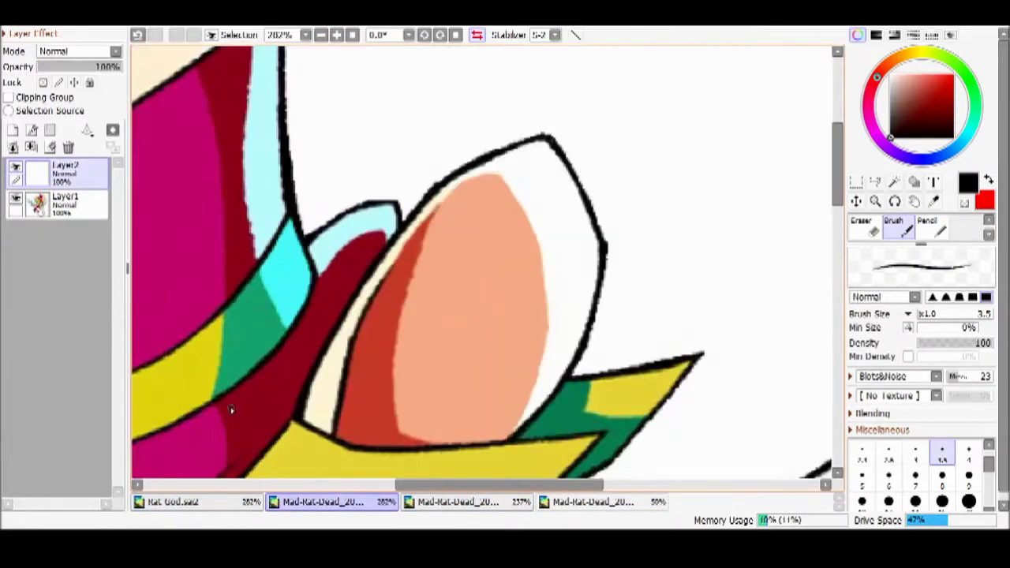
{"action": "key", "text": "ctrl+shift+Tab"}
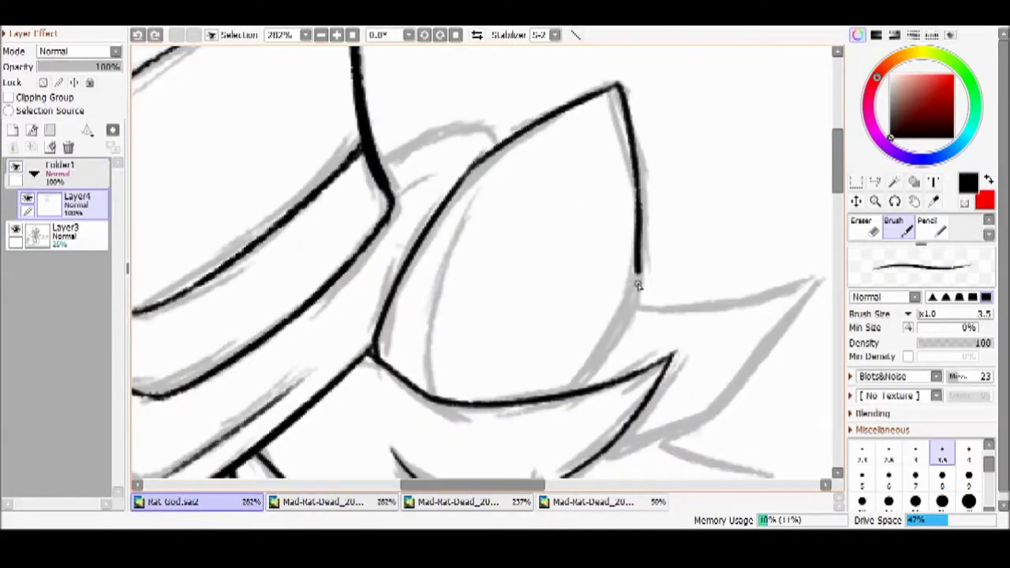
{"action": "left_click_drag", "start_coordinate": [643, 258], "coordinate": [643, 260]}
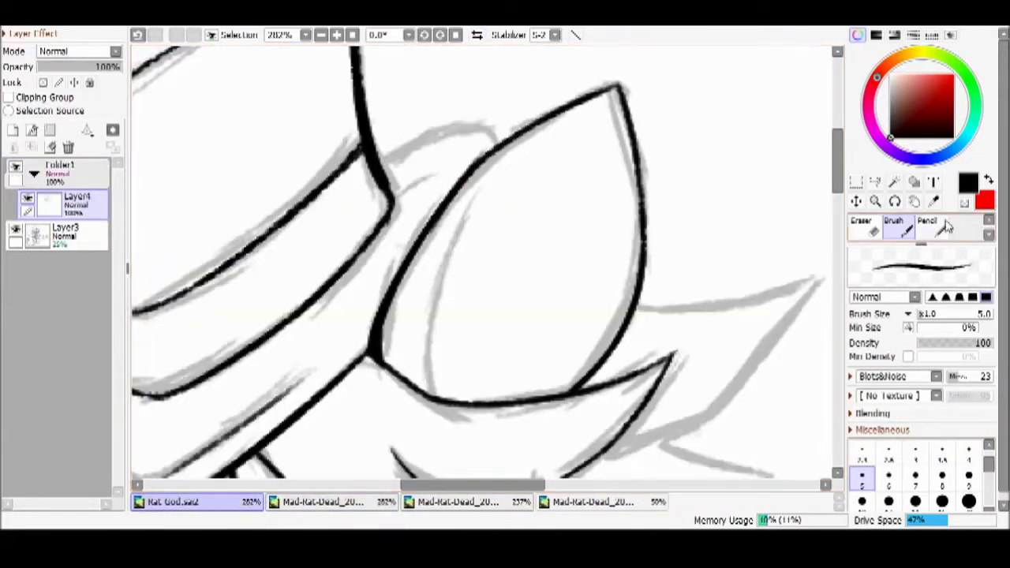
Erase the large ear's pointed tip and re-ink it as a rounder corner with brush size 5
{"action": "key", "text": "e"}
{"action": "left_click_drag", "start_coordinate": [615, 85], "coordinate": [645, 140]}
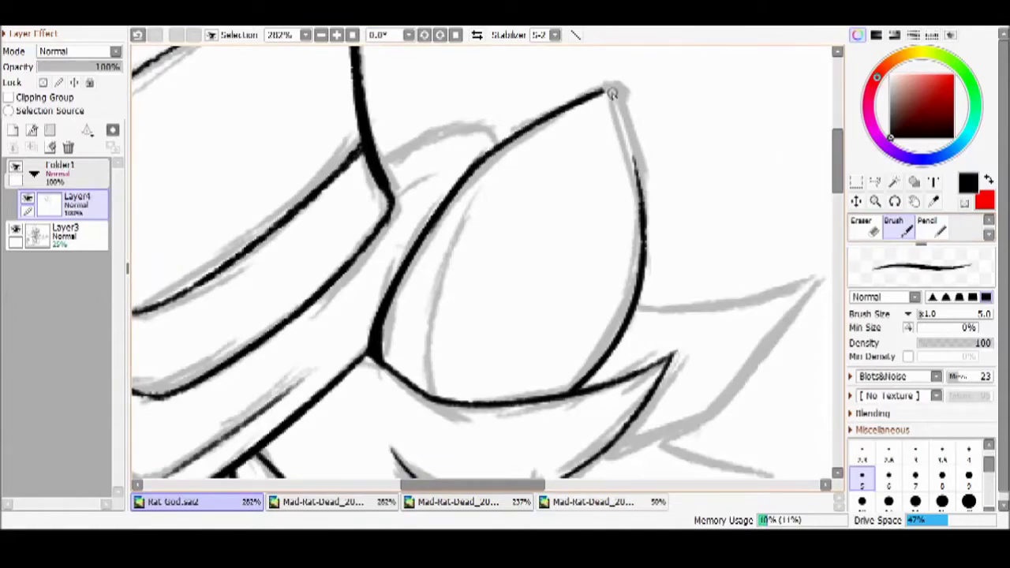
{"action": "left_click_drag", "start_coordinate": [602, 98], "coordinate": [580, 116]}
{"action": "key", "text": "e"}
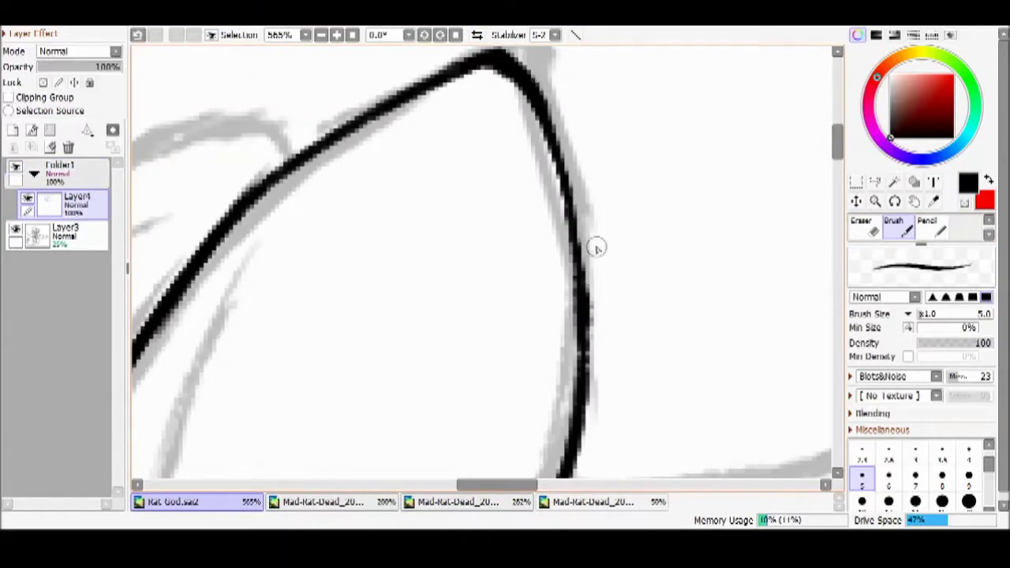
{"action": "left_click", "coordinate": [278, 503]}
{"action": "left_click", "coordinate": [170, 502]}
{"action": "scroll", "coordinate": [597, 169], "scroll_direction": "up", "scroll_amount": 3}
Set the brush to size 3.5 and ink the pointed bangs lock under the brim on the face's left side
{"action": "left_click", "coordinate": [941, 454]}
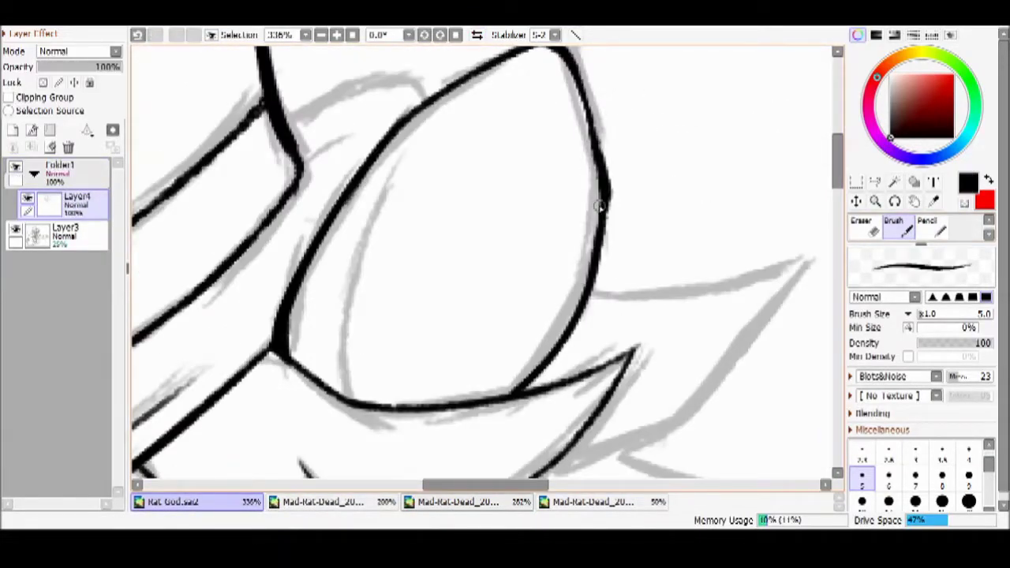
{"action": "scroll", "coordinate": [422, 316], "scroll_direction": "down", "scroll_amount": 5}
{"action": "scroll", "coordinate": [422, 315], "scroll_direction": "up", "scroll_amount": 4}
{"action": "left_click", "coordinate": [315, 502]}
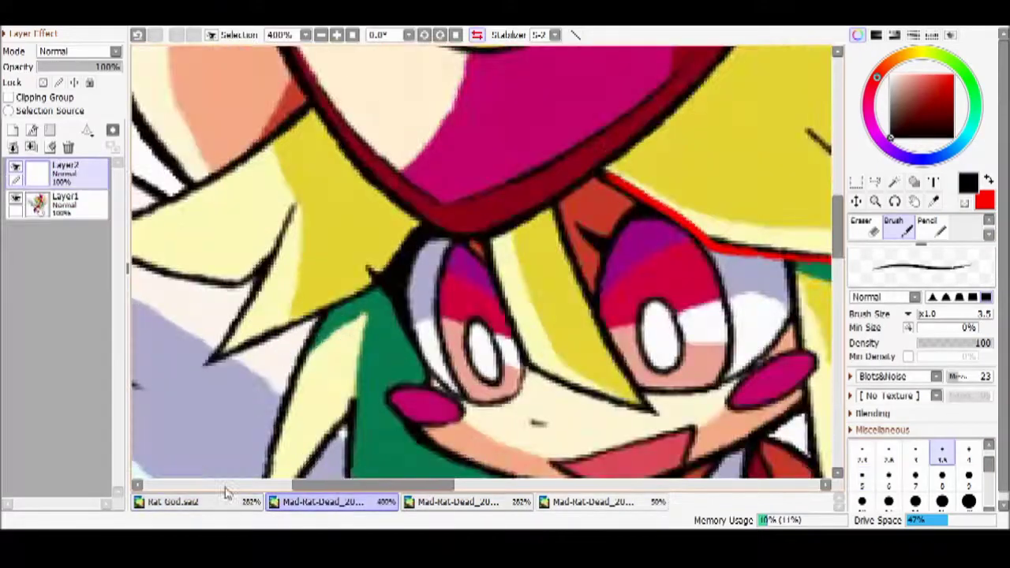
{"action": "left_click", "coordinate": [170, 502]}
{"action": "scroll", "coordinate": [474, 316], "scroll_direction": "up", "scroll_amount": 2}
{"action": "left_click_drag", "start_coordinate": [670, 201], "coordinate": [278, 387]}
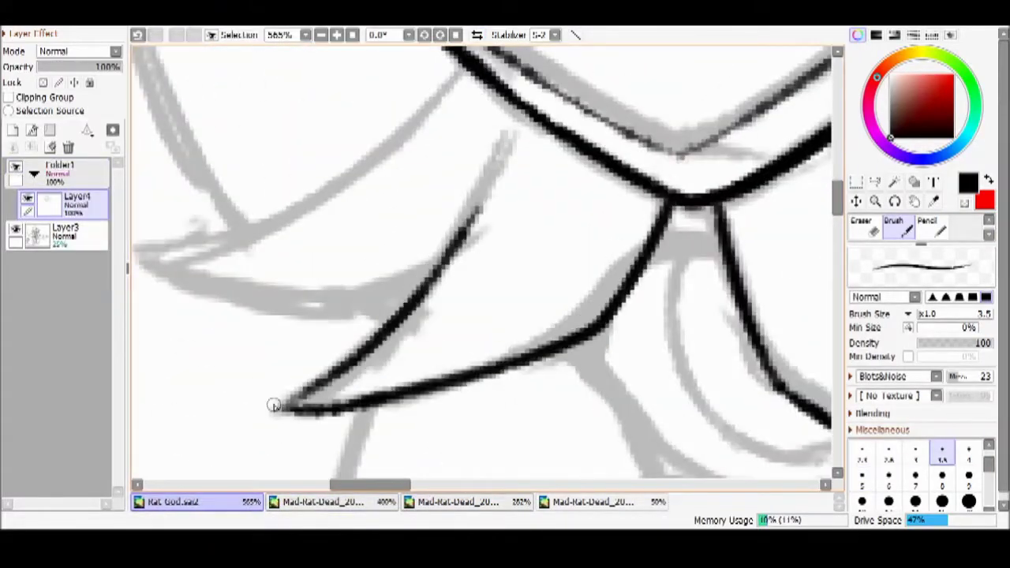
Check the coloured reference and ink the lower edge of the outer hair spike beside the left bangs lock
{"action": "scroll", "coordinate": [321, 412], "scroll_direction": "down", "scroll_amount": 5}
{"action": "left_click", "coordinate": [315, 502]}
{"action": "scroll", "coordinate": [394, 316], "scroll_direction": "down", "scroll_amount": 3}
{"action": "left_click", "coordinate": [169, 502]}
{"action": "scroll", "coordinate": [249, 474], "scroll_direction": "down", "scroll_amount": 1}
{"action": "scroll", "coordinate": [374, 340], "scroll_direction": "up", "scroll_amount": 10}
{"action": "left_click_drag", "start_coordinate": [374, 340], "coordinate": [639, 266]}
Ink the outer spike's upper edge from the brim to its tip, clean up the tip, and compare it with the reference
{"action": "scroll", "coordinate": [620, 162], "scroll_direction": "up", "scroll_amount": 2}
{"action": "left_click_drag", "start_coordinate": [402, 138], "coordinate": [801, 343]}
{"action": "key", "text": "minus"}
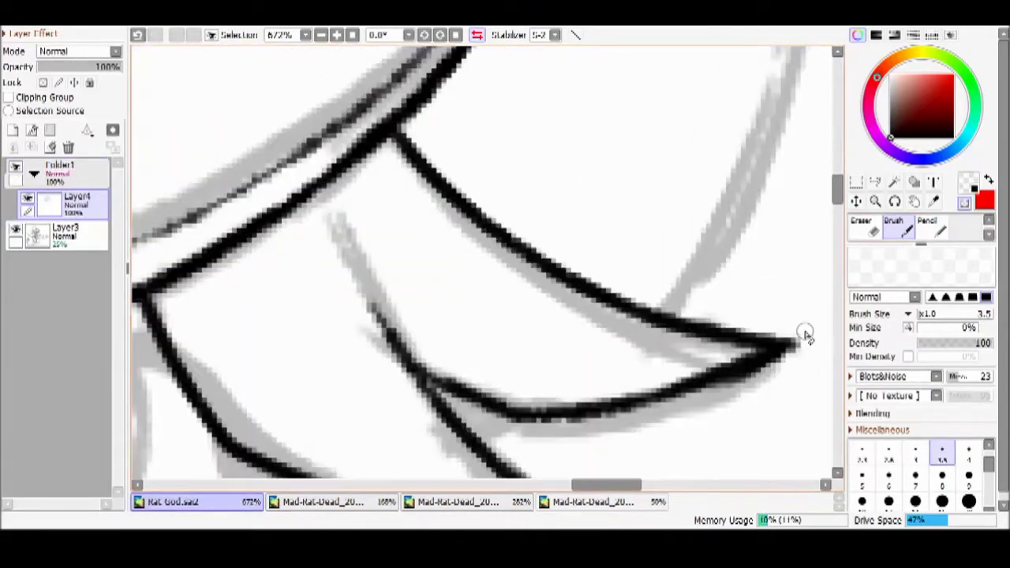
{"action": "scroll", "coordinate": [602, 210], "scroll_direction": "down", "scroll_amount": 5}
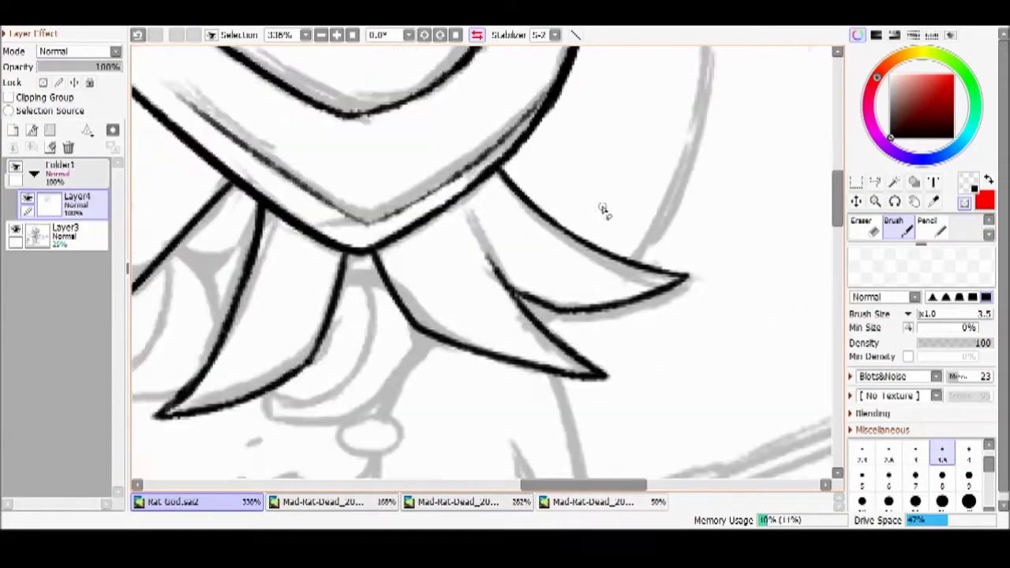
{"action": "left_click", "coordinate": [316, 501]}
{"action": "scroll", "coordinate": [185, 473], "scroll_direction": "up", "scroll_amount": 4}
{"action": "left_click", "coordinate": [169, 502]}
{"action": "scroll", "coordinate": [474, 315], "scroll_direction": "up", "scroll_amount": 4}
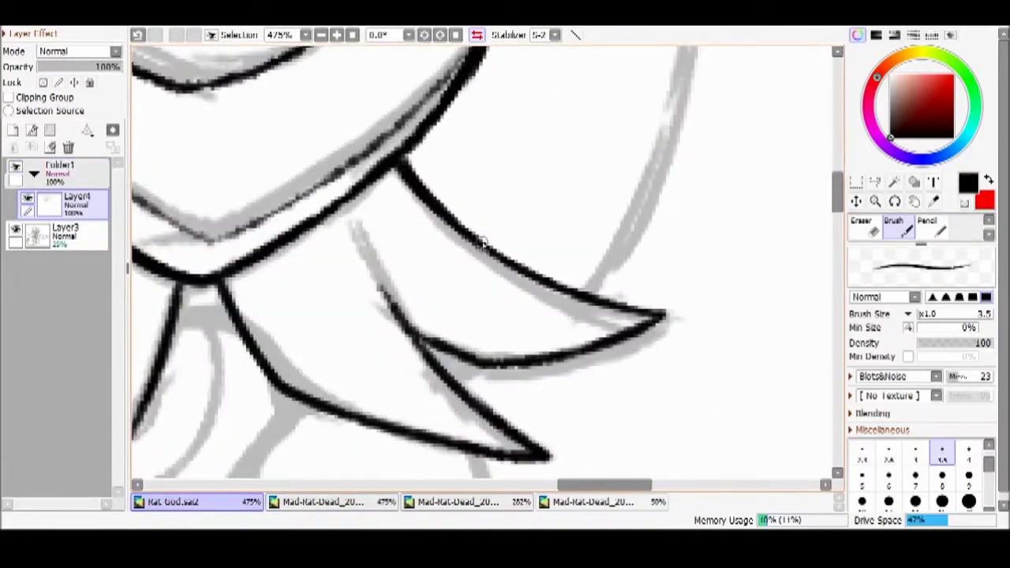
Check the coloured reference and ink the left eye's lower curve and upper lid around the bangs lock
{"action": "scroll", "coordinate": [483, 245], "scroll_direction": "down", "scroll_amount": 4}
{"action": "left_click", "coordinate": [315, 501]}
{"action": "scroll", "coordinate": [390, 428], "scroll_direction": "down", "scroll_amount": 2}
{"action": "left_click", "coordinate": [170, 502]}
{"action": "scroll", "coordinate": [293, 190], "scroll_direction": "up", "scroll_amount": 4}
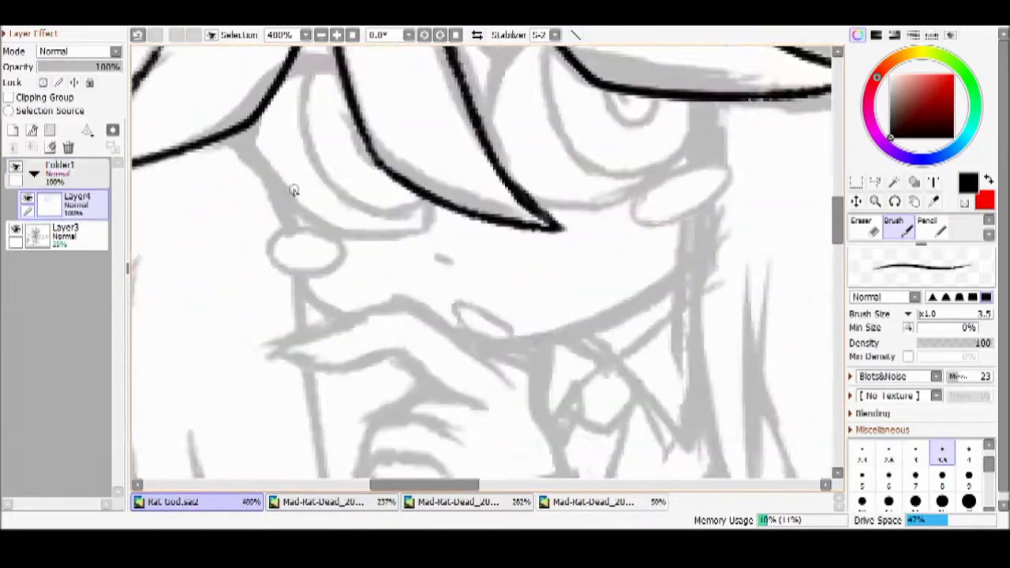
{"action": "scroll", "coordinate": [293, 191], "scroll_direction": "down", "scroll_amount": 4}
{"action": "scroll", "coordinate": [286, 268], "scroll_direction": "up", "scroll_amount": 6}
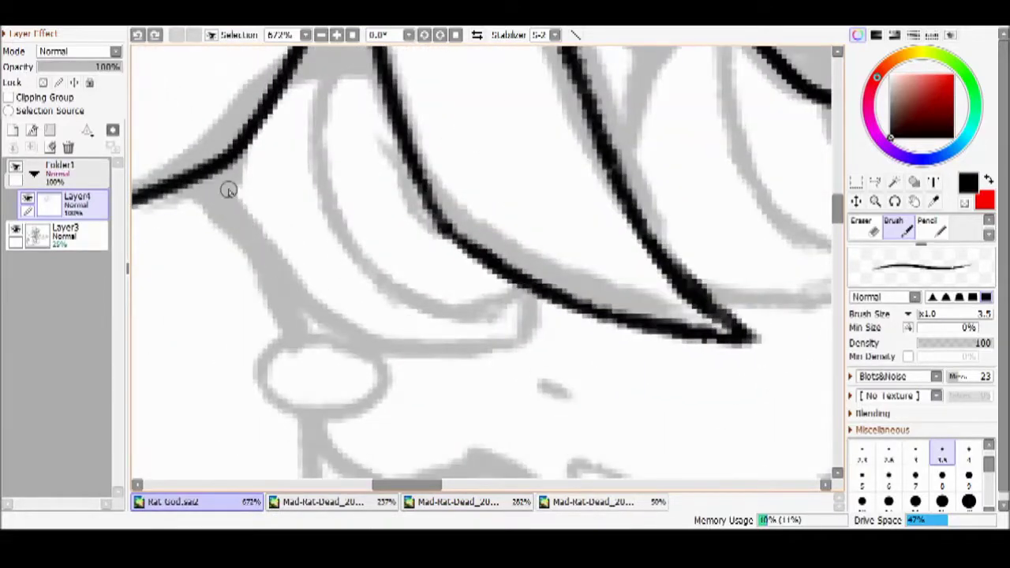
{"action": "left_click_drag", "start_coordinate": [229, 195], "coordinate": [481, 348]}
{"action": "left_click_drag", "start_coordinate": [374, 75], "coordinate": [240, 156]}
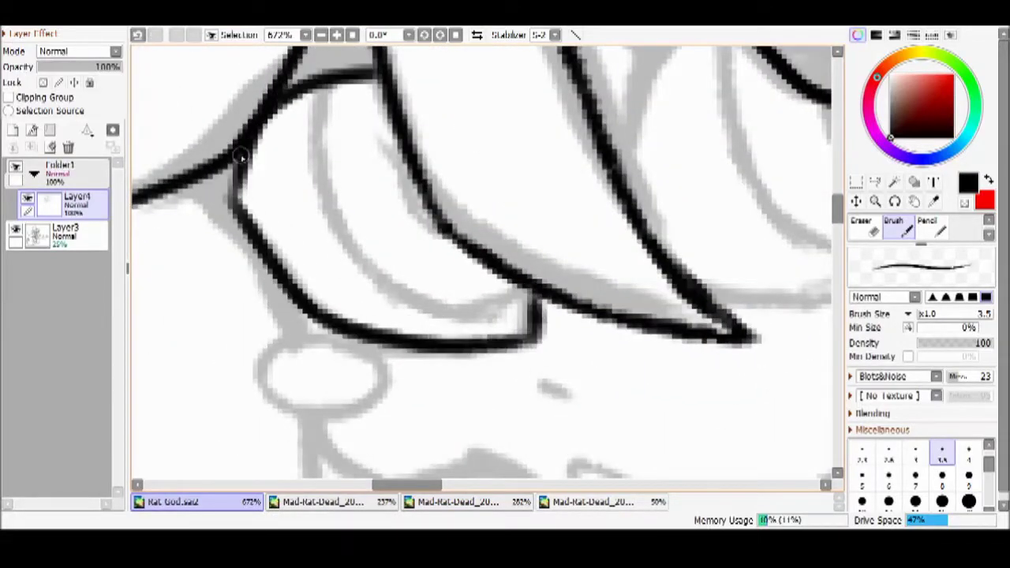
Ink the outer edge of the left eye's thick lash, fill the band with black, and compare it with the reference
{"action": "scroll", "coordinate": [280, 282], "scroll_direction": "up", "scroll_amount": 2}
{"action": "mouse_move", "coordinate": [564, 88]}
{"action": "left_mouse_down"}
{"action": "mouse_move", "coordinate": [299, 292]}
{"action": "mouse_move", "coordinate": [383, 352]}
{"action": "left_mouse_up"}
{"action": "key", "text": "g"}
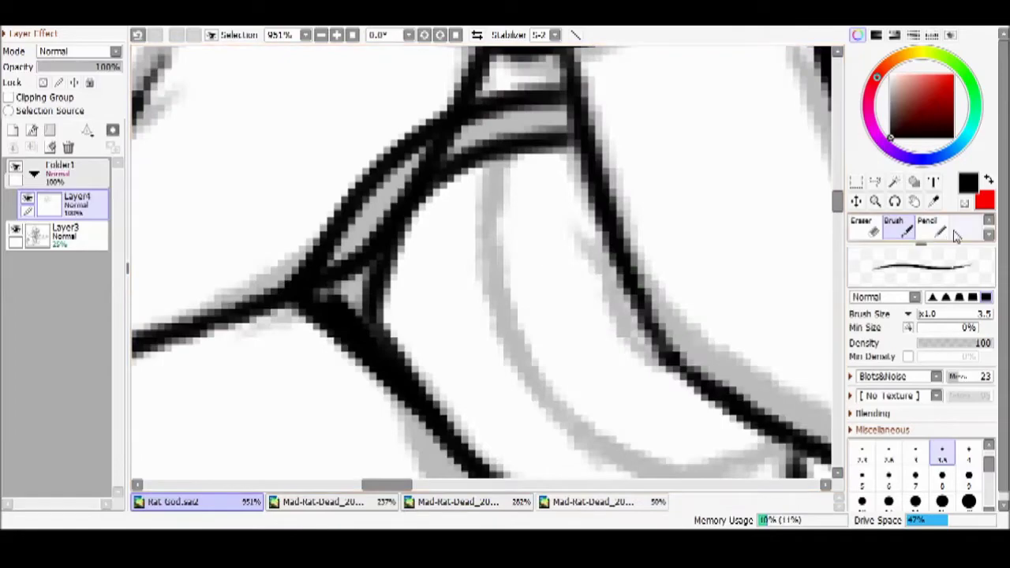
{"action": "left_click", "coordinate": [491, 144]}
{"action": "key", "text": "b"}
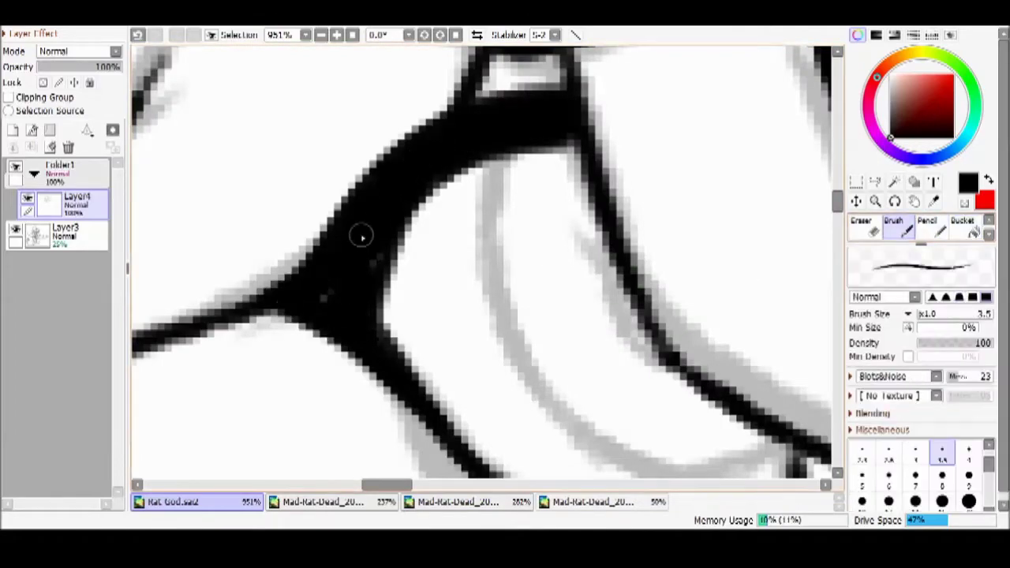
{"action": "scroll", "coordinate": [402, 365], "scroll_direction": "down", "scroll_amount": 3}
{"action": "left_click", "coordinate": [316, 502]}
{"action": "left_click", "coordinate": [174, 502]}
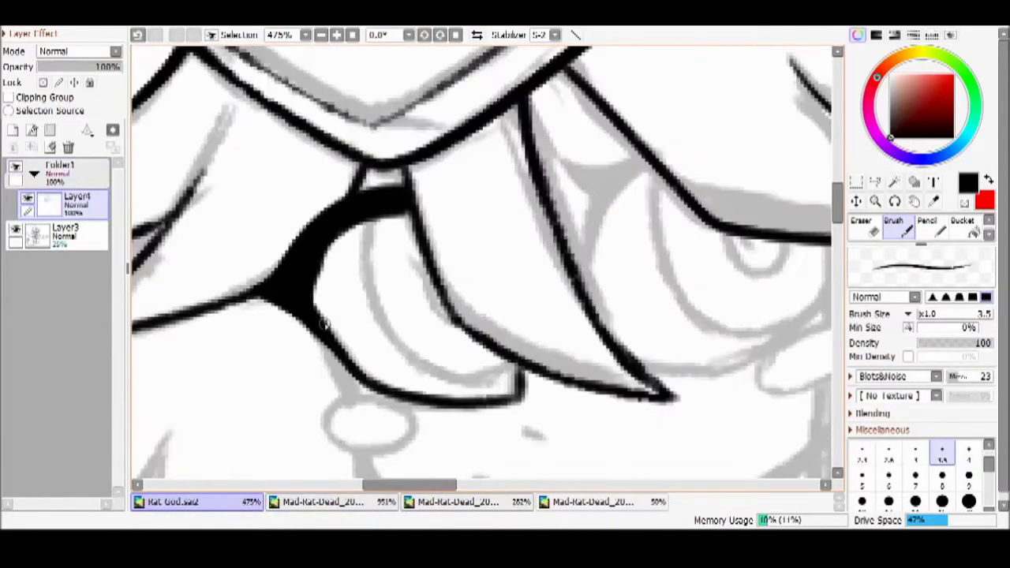
Thin the left eye's lower line with the transparent colour and rework it in black with brush size 3
{"action": "left_click", "coordinate": [965, 203]}
{"action": "left_click_drag", "start_coordinate": [351, 385], "coordinate": [546, 396]}
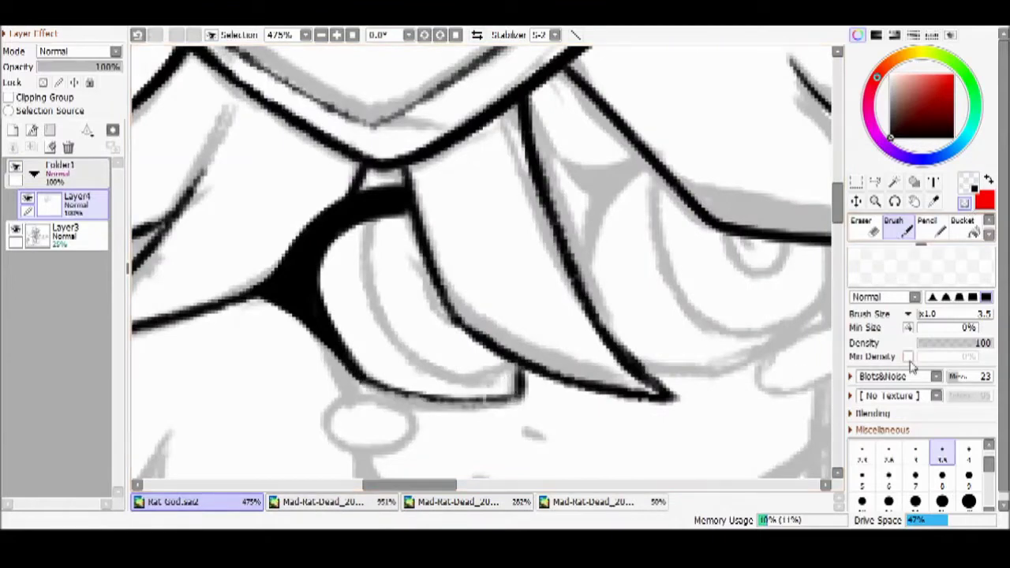
{"action": "key", "text": "bracketleft"}
{"action": "left_click_drag", "start_coordinate": [367, 390], "coordinate": [540, 401]}
{"action": "key", "text": "ctrl+z"}
{"action": "scroll", "coordinate": [489, 166], "scroll_direction": "down", "scroll_amount": 3}
{"action": "scroll", "coordinate": [484, 282], "scroll_direction": "up", "scroll_amount": 5}
{"action": "key", "text": "e"}
{"action": "key", "text": "b"}
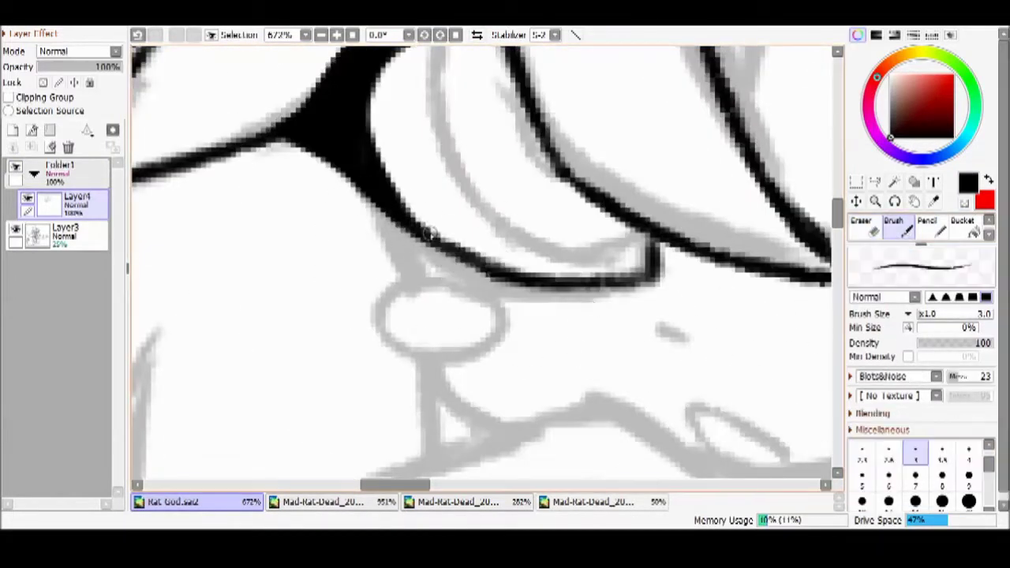
Erase the square inner corner of the left eye's lower line, re-ink it rounder, and compare it with the reference
{"action": "scroll", "coordinate": [728, 232], "scroll_direction": "down", "scroll_amount": 2}
{"action": "left_click", "coordinate": [360, 502]}
{"action": "left_click", "coordinate": [171, 502]}
{"action": "scroll", "coordinate": [421, 363], "scroll_direction": "up", "scroll_amount": 4}
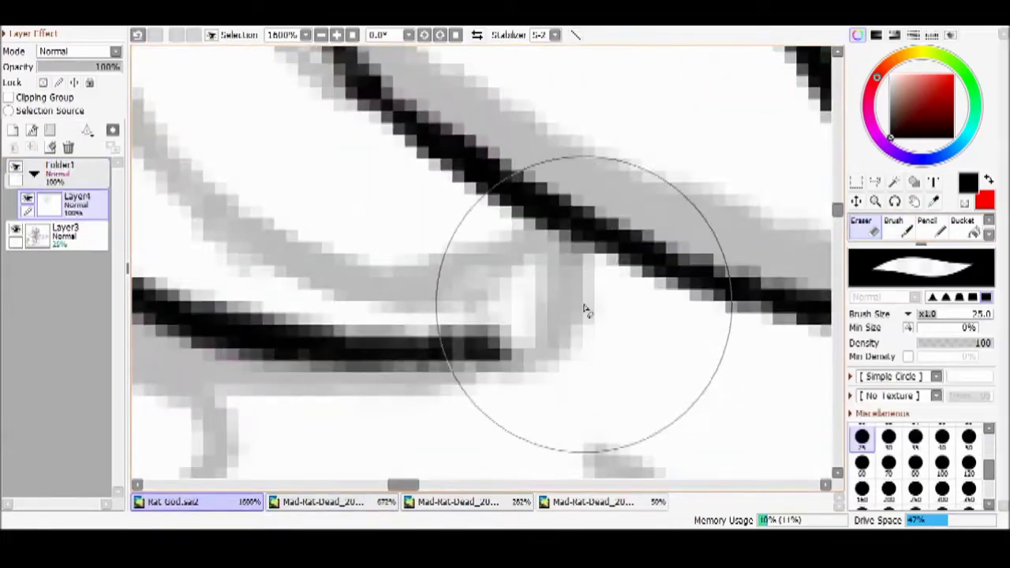
{"action": "scroll", "coordinate": [457, 342], "scroll_direction": "down", "scroll_amount": 6}
{"action": "key", "text": "ctrl+Tab"}
{"action": "key", "text": "ctrl+shift+Tab"}
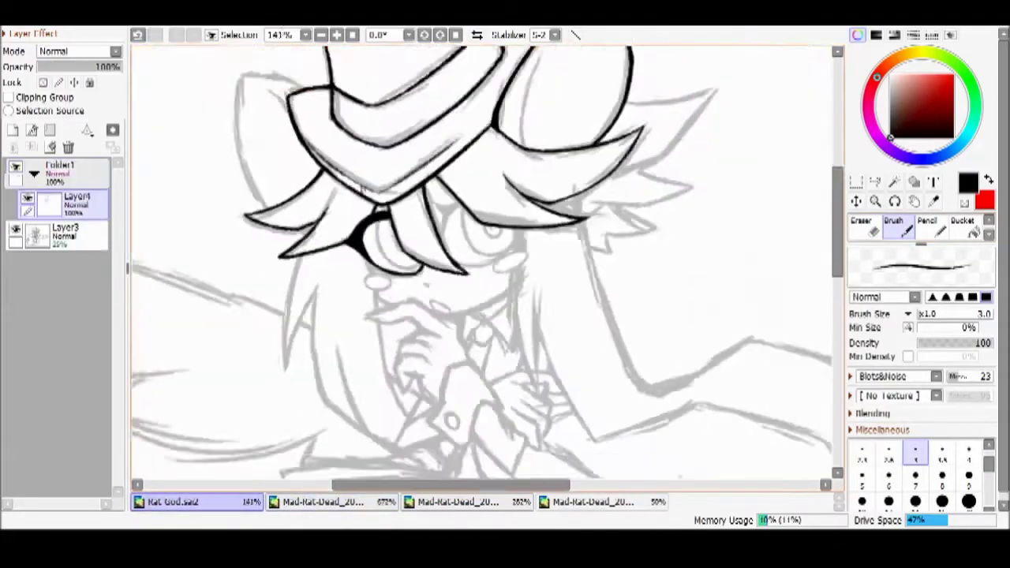
Erase the upper part of the left eye's lash with eraser size 9 and re-ink it thinner below the hat brim
{"action": "scroll", "coordinate": [305, 237], "scroll_direction": "up", "scroll_amount": 4}
{"action": "key", "text": "e"}
{"action": "scroll", "coordinate": [995, 456], "scroll_direction": "up", "scroll_amount": 2}
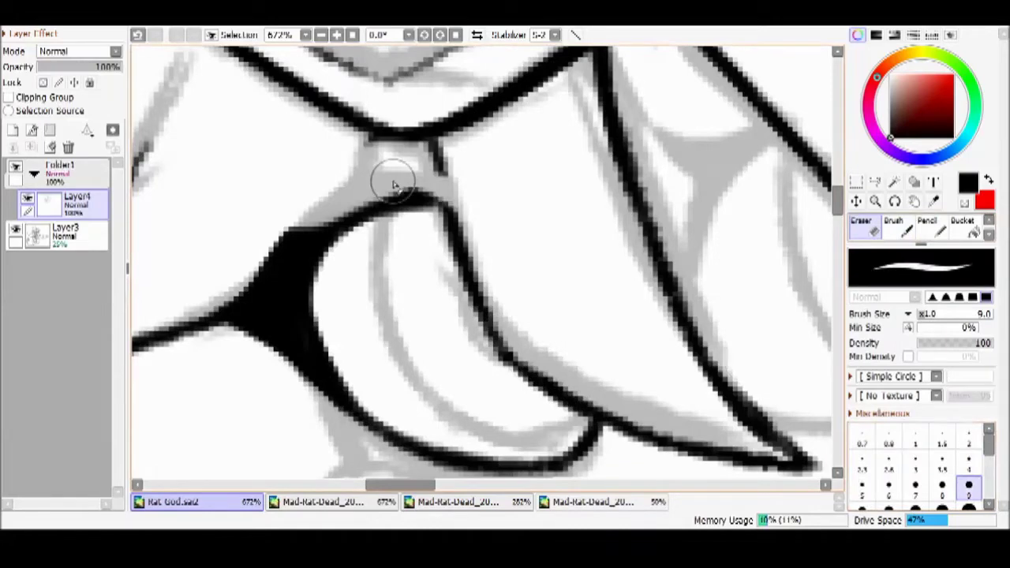
{"action": "key", "text": "b"}
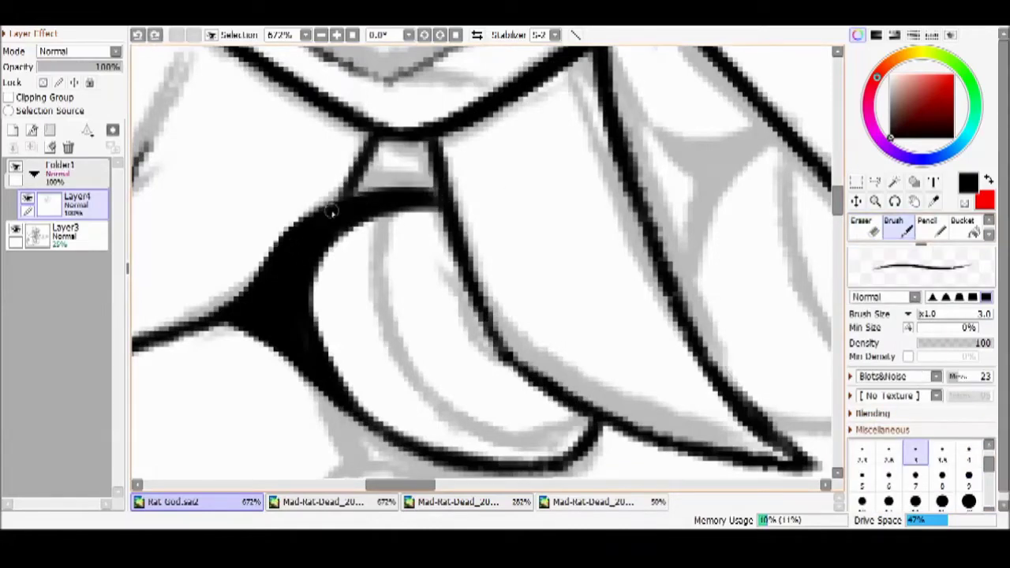
{"action": "left_click_drag", "start_coordinate": [354, 193], "coordinate": [438, 188]}
{"action": "scroll", "coordinate": [439, 188], "scroll_direction": "down", "scroll_amount": 2}
{"action": "scroll", "coordinate": [359, 101], "scroll_direction": "up", "scroll_amount": 2}
Set the brush to size 2.3 and ink the left eye's curved iris outline
{"action": "key", "text": "e"}
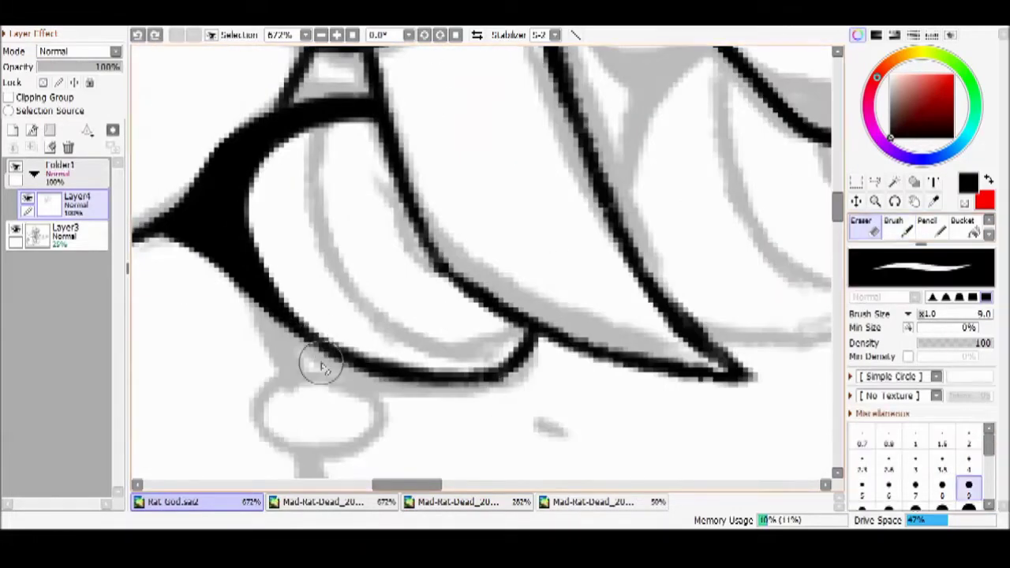
{"action": "key", "text": "b"}
{"action": "left_click_drag", "start_coordinate": [314, 131], "coordinate": [408, 299]}
{"action": "scroll", "coordinate": [480, 261], "scroll_direction": "down", "scroll_amount": 1}
{"action": "scroll", "coordinate": [479, 261], "scroll_direction": "up", "scroll_amount": 1}
{"action": "key", "text": "bracketleft"}
{"action": "key", "text": "bracketleft"}
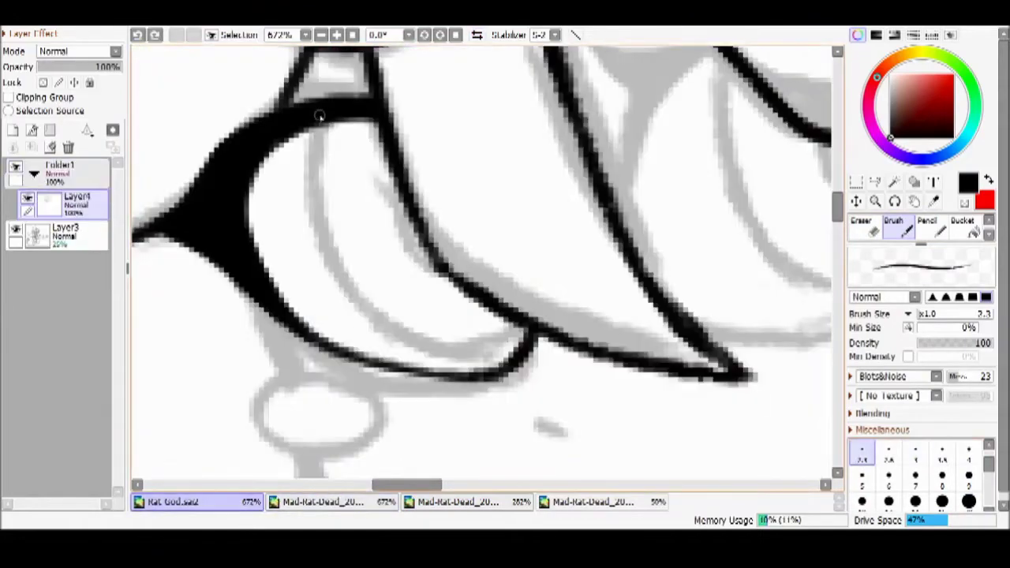
{"action": "left_click_drag", "start_coordinate": [322, 112], "coordinate": [521, 367]}
{"action": "scroll", "coordinate": [451, 307], "scroll_direction": "down", "scroll_amount": 3}
{"action": "scroll", "coordinate": [451, 308], "scroll_direction": "up", "scroll_amount": 3}
Clean up and re-ink the iris's lower curve where it meets the left eye's inner corner
{"action": "key", "text": "e"}
{"action": "key", "text": "b"}
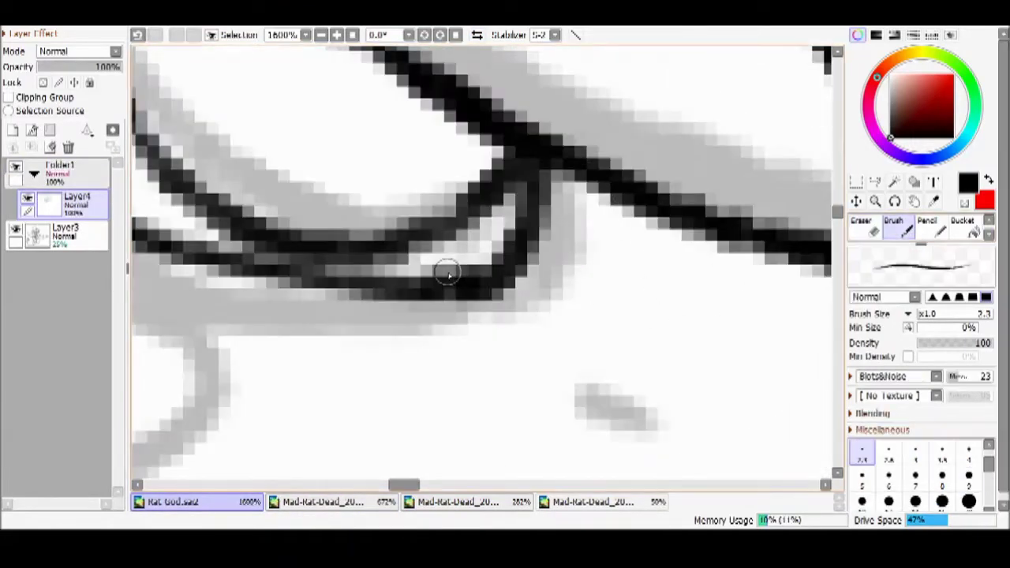
{"action": "scroll", "coordinate": [444, 271], "scroll_direction": "down", "scroll_amount": 1}
{"action": "scroll", "coordinate": [447, 222], "scroll_direction": "up", "scroll_amount": 1}
{"action": "key", "text": "e"}
{"action": "key", "text": "b"}
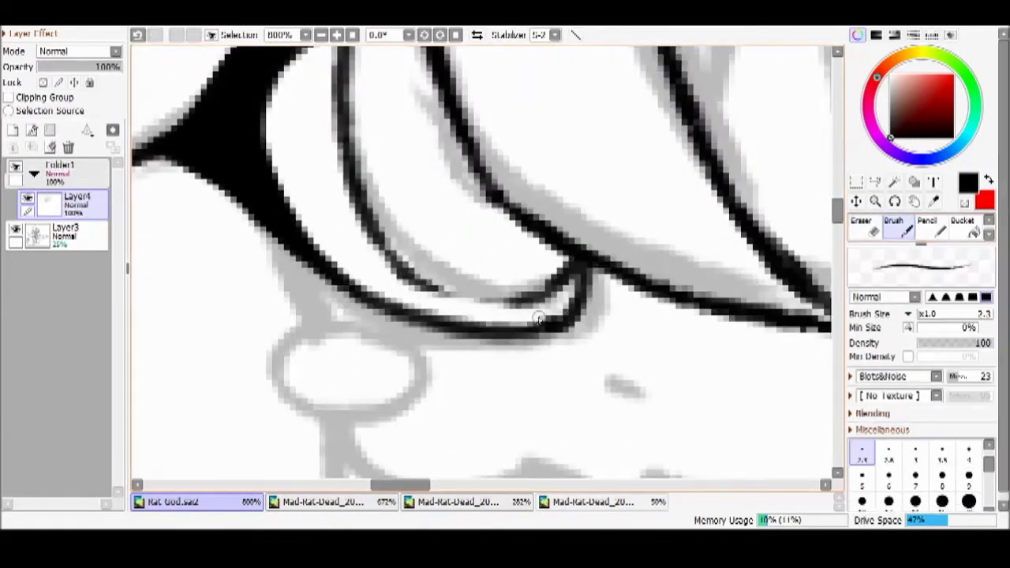
{"action": "scroll", "coordinate": [293, 333], "scroll_direction": "down", "scroll_amount": 1}
Reveal the full list of brush sizes and ink the oval cheek marking under the left eye
{"action": "scroll", "coordinate": [481, 261], "scroll_direction": "up", "scroll_amount": 3}
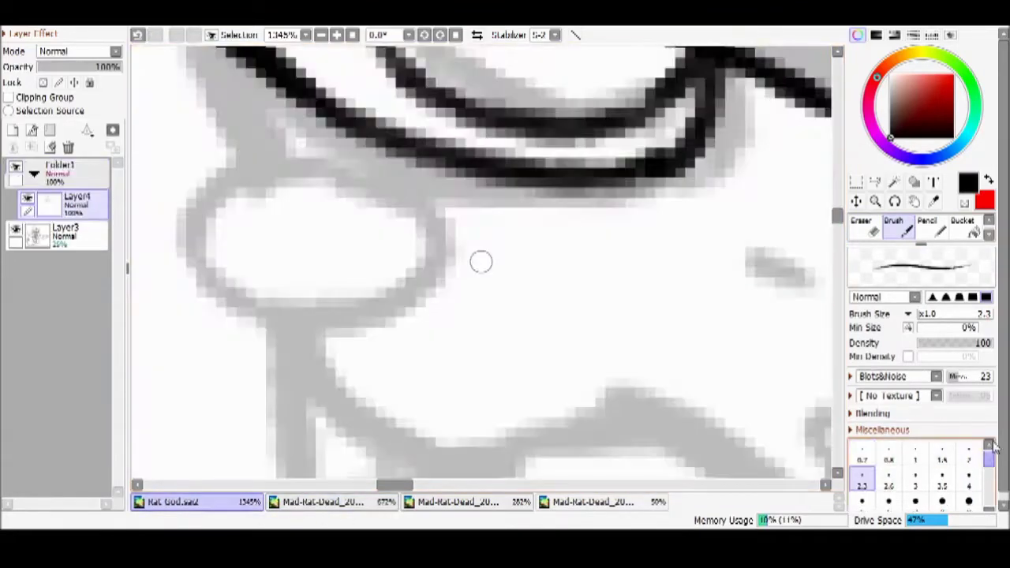
{"action": "left_click", "coordinate": [852, 429]}
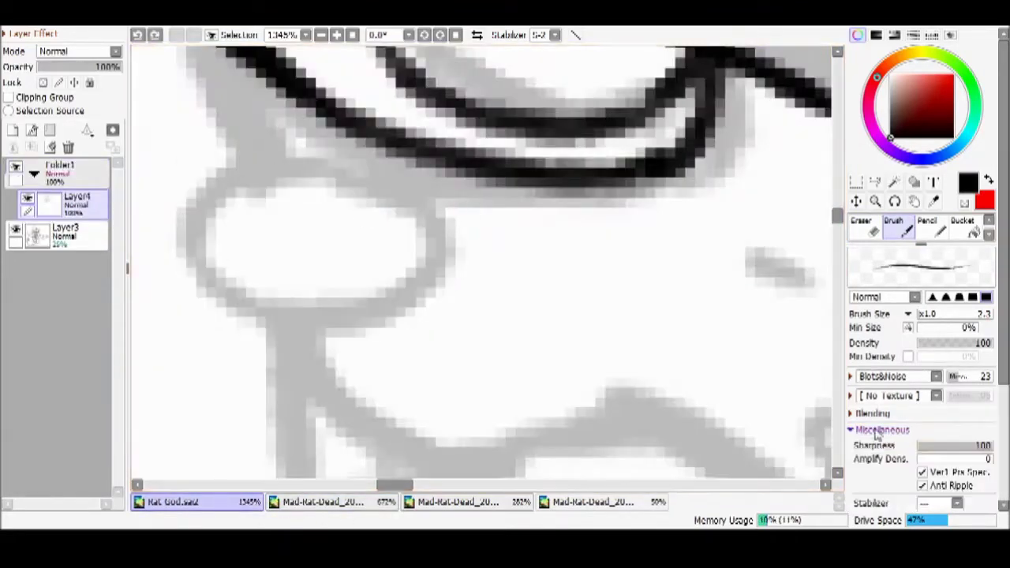
{"action": "scroll", "coordinate": [980, 382], "scroll_direction": "down", "scroll_amount": 3}
{"action": "left_click", "coordinate": [874, 271]}
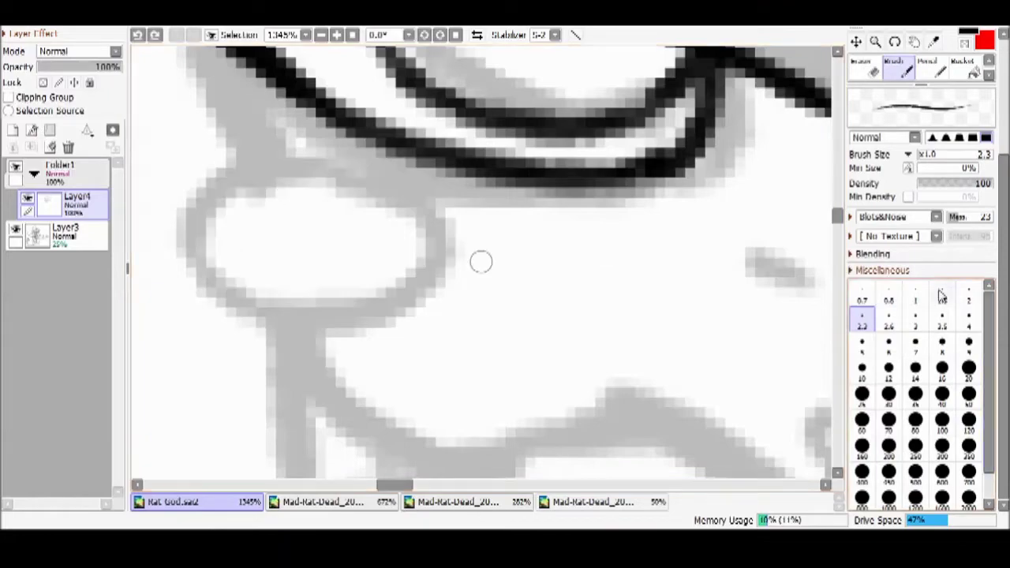
{"action": "key", "text": "bracketleft"}
{"action": "key", "text": "bracketleft"}
{"action": "key", "text": "bracketleft"}
{"action": "left_click_drag", "start_coordinate": [480, 261], "coordinate": [276, 264]}
{"action": "scroll", "coordinate": [367, 315], "scroll_direction": "down", "scroll_amount": 4}
{"action": "scroll", "coordinate": [368, 315], "scroll_direction": "up", "scroll_amount": 4}
Ink the short face lines above and below the left cheek oval, checking the coloured reference
{"action": "mouse_move", "coordinate": [411, 167]}
{"action": "left_mouse_down"}
{"action": "mouse_move", "coordinate": [330, 103]}
{"action": "mouse_move", "coordinate": [301, 76]}
{"action": "left_mouse_up"}
{"action": "scroll", "coordinate": [290, 155], "scroll_direction": "down", "scroll_amount": 9}
{"action": "left_click", "coordinate": [315, 501]}
{"action": "left_click", "coordinate": [172, 502]}
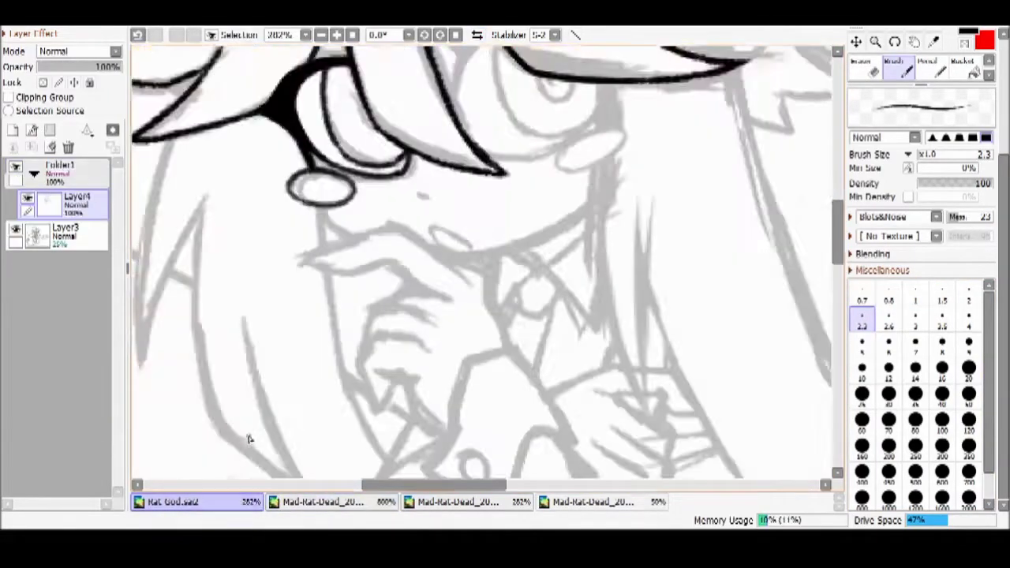
{"action": "scroll", "coordinate": [322, 172], "scroll_direction": "up", "scroll_amount": 4}
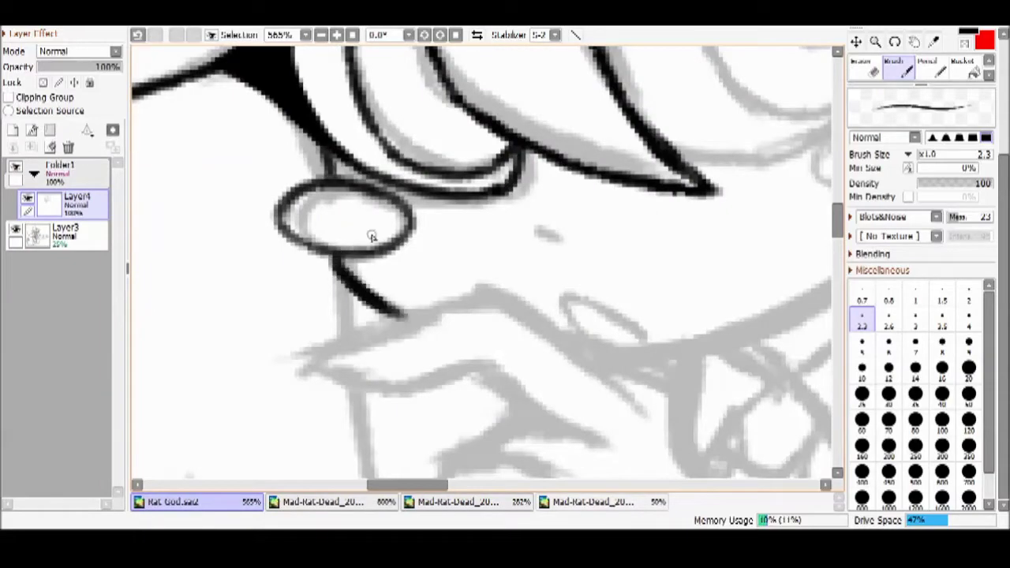
{"action": "scroll", "coordinate": [371, 237], "scroll_direction": "down", "scroll_amount": 2}
Mirror the view while inking the right eye's thick black lash wedge beside the central bangs lock
{"action": "key", "text": "h"}
{"action": "scroll", "coordinate": [516, 316], "scroll_direction": "up", "scroll_amount": 3}
{"action": "mouse_move", "coordinate": [516, 315]}
{"action": "left_mouse_down"}
{"action": "mouse_move", "coordinate": [423, 136]}
{"action": "mouse_move", "coordinate": [468, 161]}
{"action": "mouse_move", "coordinate": [568, 102]}
{"action": "mouse_move", "coordinate": [505, 142]}
{"action": "left_mouse_up"}
{"action": "key", "text": "e"}
{"action": "key", "text": "b"}
{"action": "key", "text": "h"}
{"action": "scroll", "coordinate": [673, 80], "scroll_direction": "up", "scroll_amount": 2}
{"action": "scroll", "coordinate": [673, 80], "scroll_direction": "down", "scroll_amount": 2}
{"action": "scroll", "coordinate": [633, 142], "scroll_direction": "up", "scroll_amount": 2}
{"action": "left_click_drag", "start_coordinate": [634, 142], "coordinate": [676, 113]}
{"action": "key", "text": "bracketleft"}
{"action": "key", "text": "bracketleft"}
Check the coloured reference and ink the small nose mark and the oval cheek marking under the right eye
{"action": "scroll", "coordinate": [514, 138], "scroll_direction": "down", "scroll_amount": 3}
{"action": "scroll", "coordinate": [515, 138], "scroll_direction": "down", "scroll_amount": 2}
{"action": "key", "text": "ctrl+Tab"}
{"action": "key", "text": "ctrl+shift+Tab"}
{"action": "scroll", "coordinate": [426, 250], "scroll_direction": "up", "scroll_amount": 4}
{"action": "key", "text": "ctrl+Tab"}
{"action": "key", "text": "ctrl+shift+Tab"}
{"action": "mouse_move", "coordinate": [420, 230]}
{"action": "left_mouse_down"}
{"action": "mouse_move", "coordinate": [430, 258]}
{"action": "mouse_move", "coordinate": [453, 264]}
{"action": "left_mouse_up"}
{"action": "key", "text": "bracketright"}
{"action": "key", "text": "bracketright"}
{"action": "key", "text": "bracketright"}
{"action": "scroll", "coordinate": [547, 261], "scroll_direction": "down", "scroll_amount": 2}
{"action": "scroll", "coordinate": [665, 169], "scroll_direction": "up", "scroll_amount": 2}
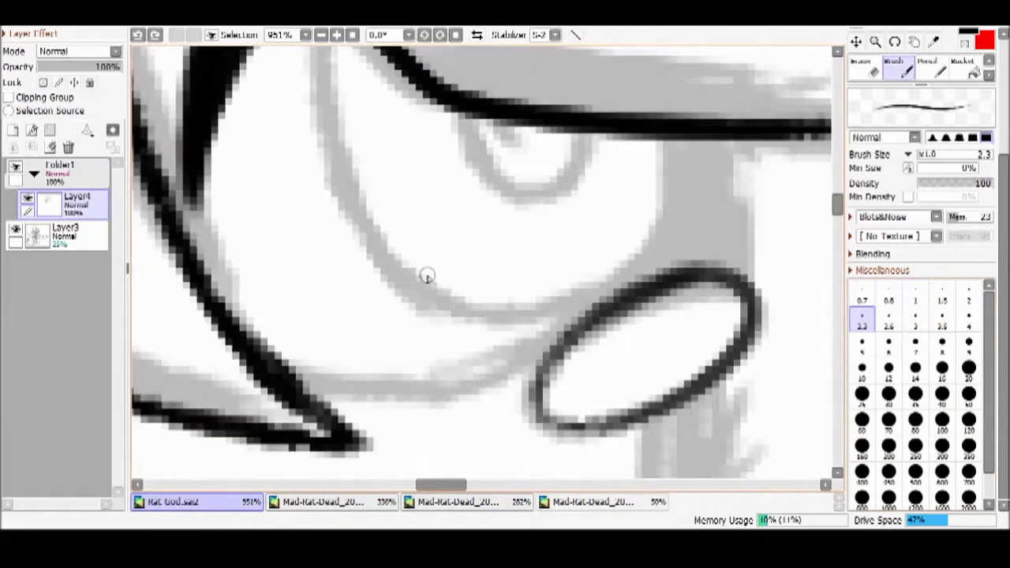
Ink the right eye's lower lid curve from the bangs lock to the cheek oval, redoing the first stroke
{"action": "key", "text": "bracketleft"}
{"action": "key", "text": "bracketleft"}
{"action": "key", "text": "bracketright"}
{"action": "key", "text": "bracketright"}
{"action": "left_click_drag", "start_coordinate": [286, 398], "coordinate": [609, 315]}
{"action": "key", "text": "ctrl+z"}
{"action": "left_click_drag", "start_coordinate": [291, 364], "coordinate": [584, 323]}
{"action": "key", "text": "bracketright"}
{"action": "key", "text": "bracketright"}
{"action": "scroll", "coordinate": [626, 180], "scroll_direction": "down", "scroll_amount": 8}
{"action": "scroll", "coordinate": [626, 180], "scroll_direction": "up", "scroll_amount": 3}
Add a new layer in Folder1 and ink the inner edge of the long side hair with brush size 3
{"action": "key", "text": "ctrl+shift+n"}
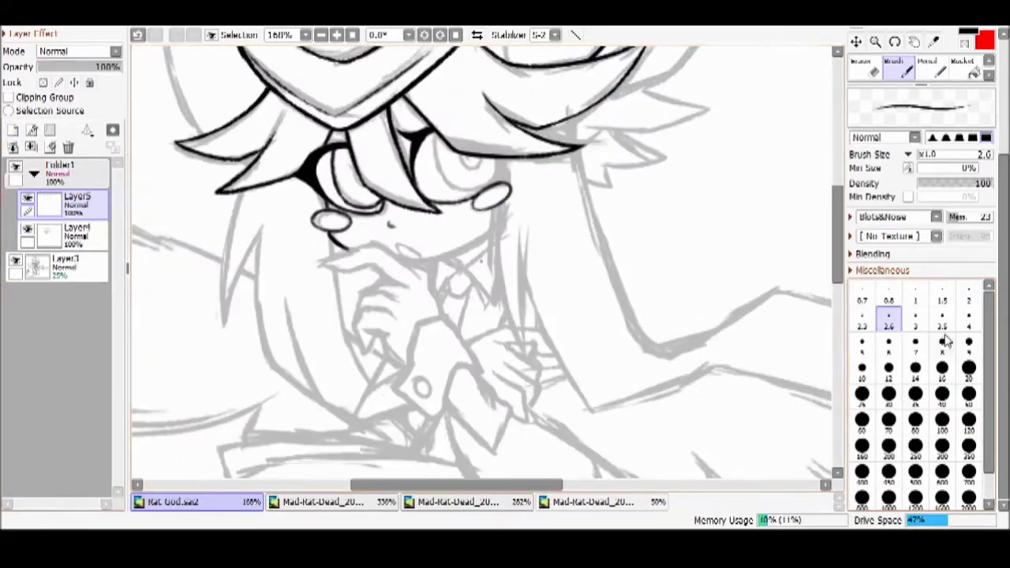
{"action": "scroll", "coordinate": [439, 191], "scroll_direction": "up", "scroll_amount": 1}
{"action": "key", "text": "bracketright"}
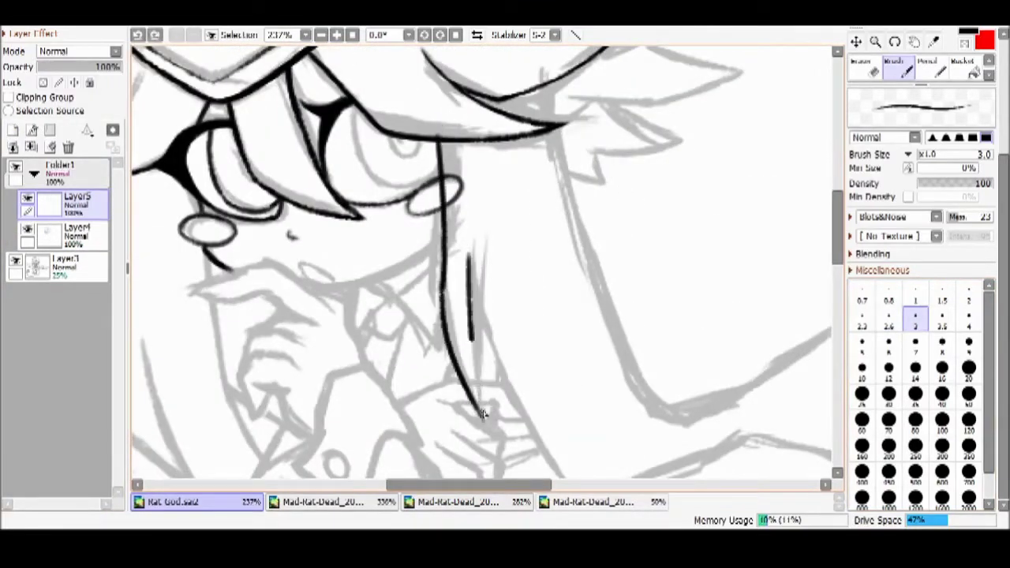
{"action": "key", "text": "ctrl+z"}
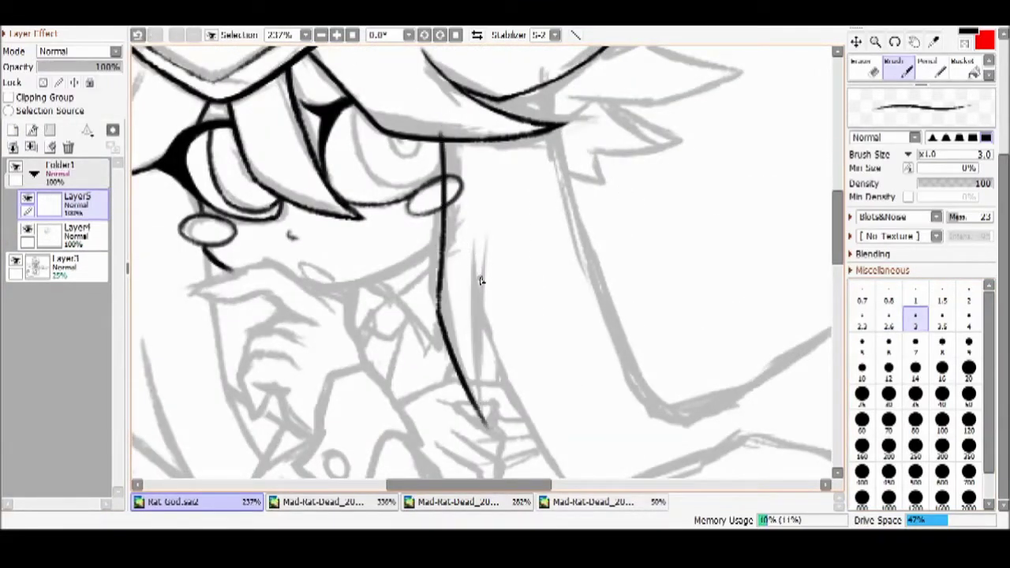
{"action": "scroll", "coordinate": [504, 373], "scroll_direction": "up", "scroll_amount": 3}
Ink the narrow split between the side hair's pointed lock and main tress, continuing down to the tress's lower bend
{"action": "left_click_drag", "start_coordinate": [430, 51], "coordinate": [433, 395]}
{"action": "scroll", "coordinate": [463, 121], "scroll_direction": "down", "scroll_amount": 2}
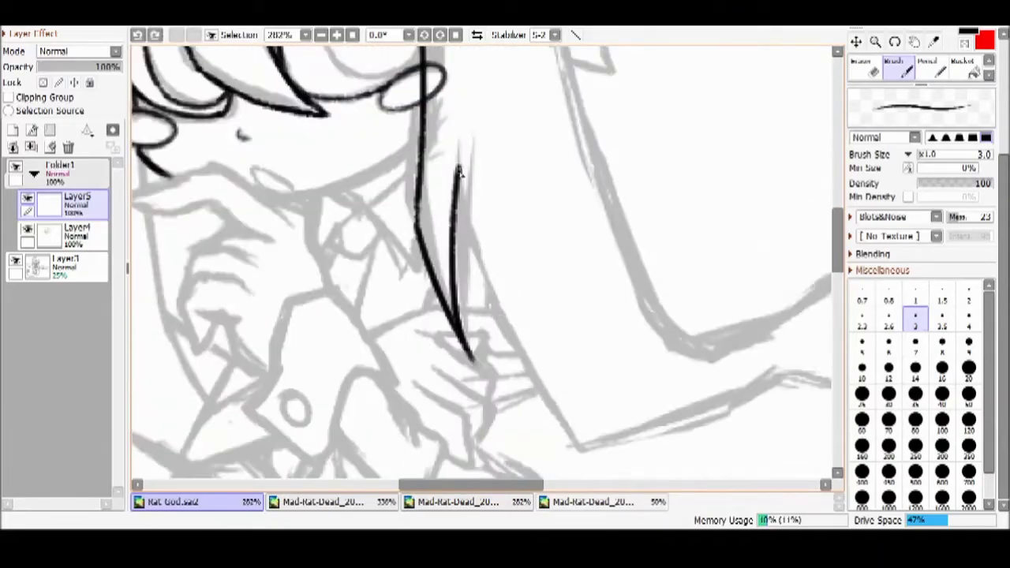
{"action": "scroll", "coordinate": [554, 423], "scroll_direction": "down", "scroll_amount": 3}
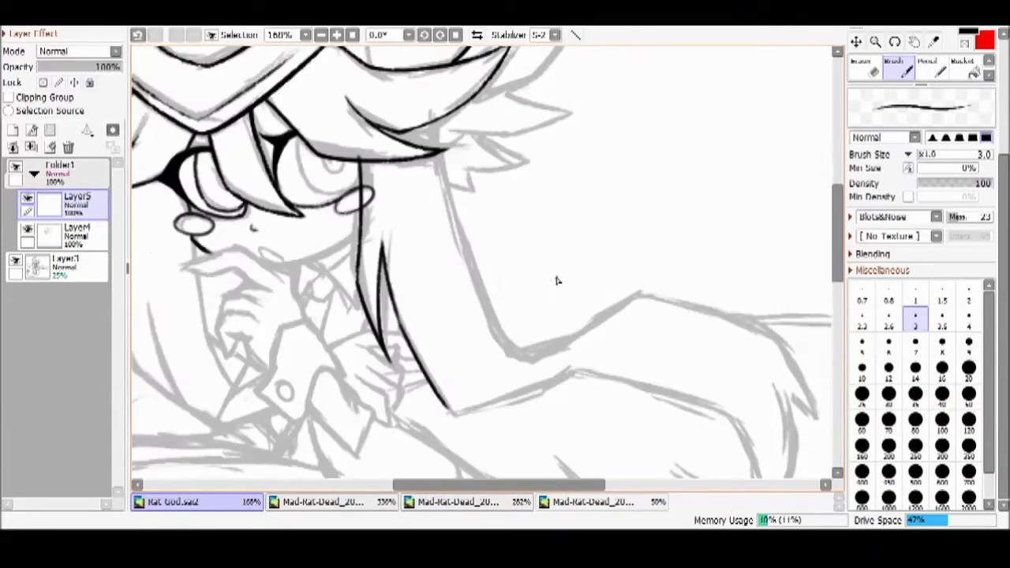
Ink the long tress's outer edge through its bend and its lower edge across to the downturned end
{"action": "left_click_drag", "start_coordinate": [493, 303], "coordinate": [493, 300]}
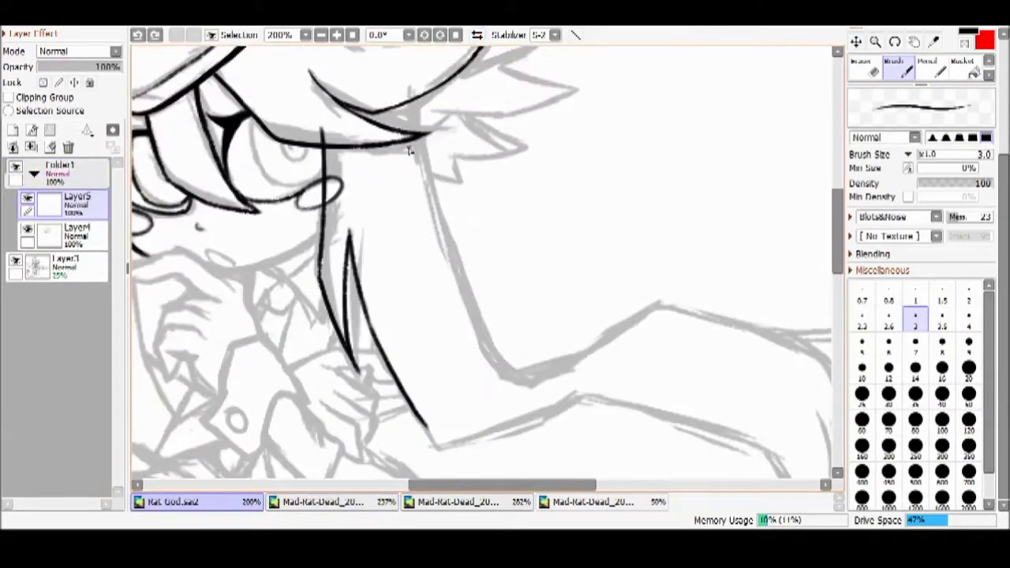
{"action": "scroll", "coordinate": [584, 249], "scroll_direction": "up", "scroll_amount": 1}
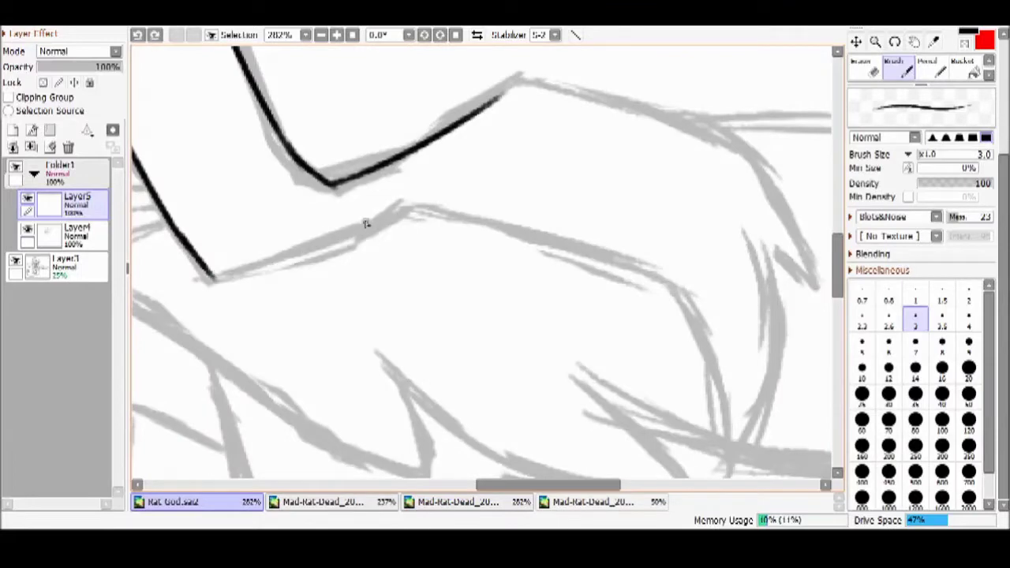
{"action": "left_click_drag", "start_coordinate": [702, 328], "coordinate": [718, 442]}
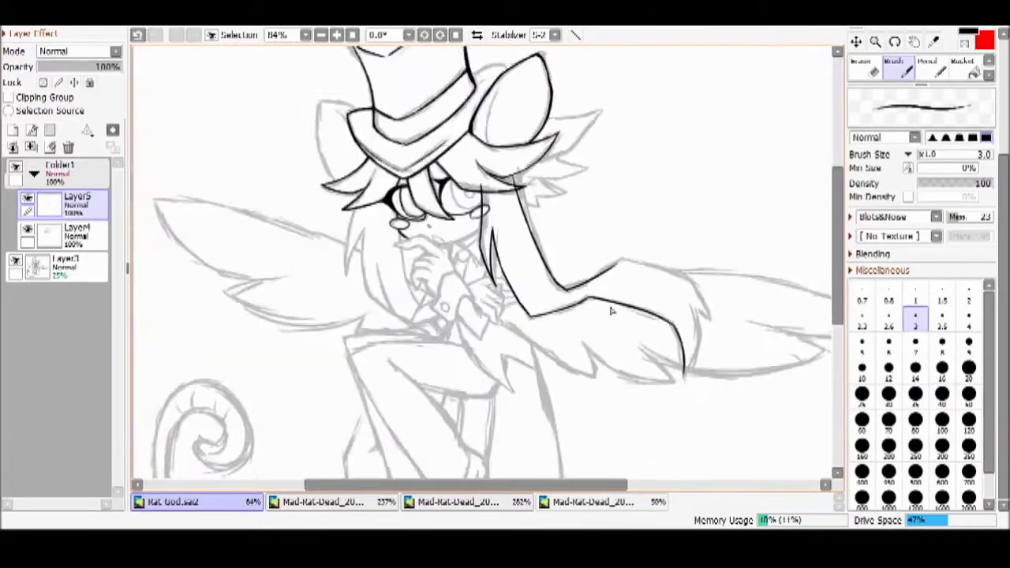
Ink the tress's pointed end with its small notch and complete the upper edge in the mirrored view
{"action": "left_click_drag", "start_coordinate": [483, 128], "coordinate": [438, 408]}
{"action": "scroll", "coordinate": [473, 422], "scroll_direction": "up", "scroll_amount": 3}
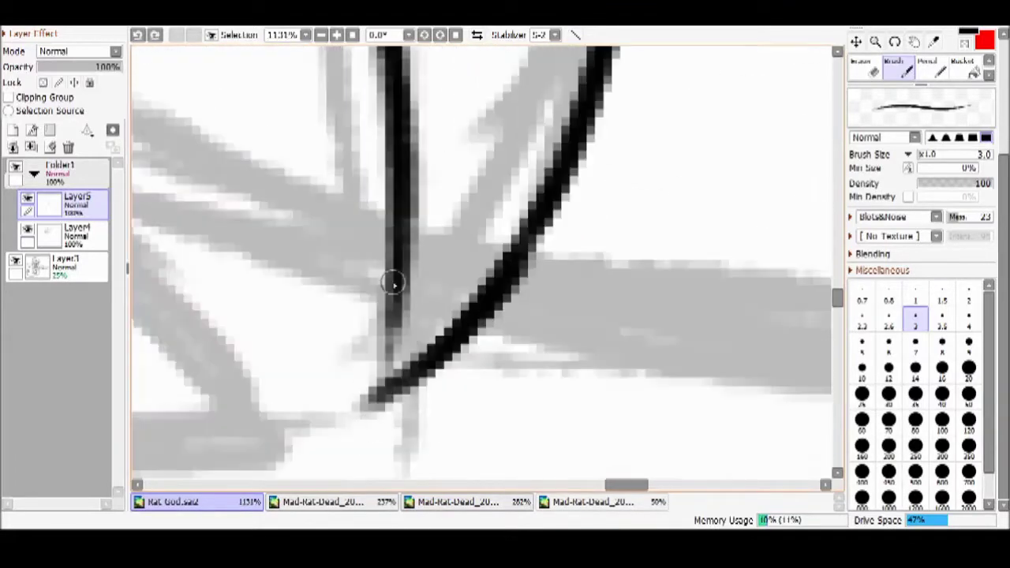
{"action": "scroll", "coordinate": [379, 327], "scroll_direction": "down", "scroll_amount": 3}
{"action": "key", "text": "h"}
{"action": "key", "text": "ctrl+z"}
{"action": "left_click_drag", "start_coordinate": [687, 138], "coordinate": [411, 230]}
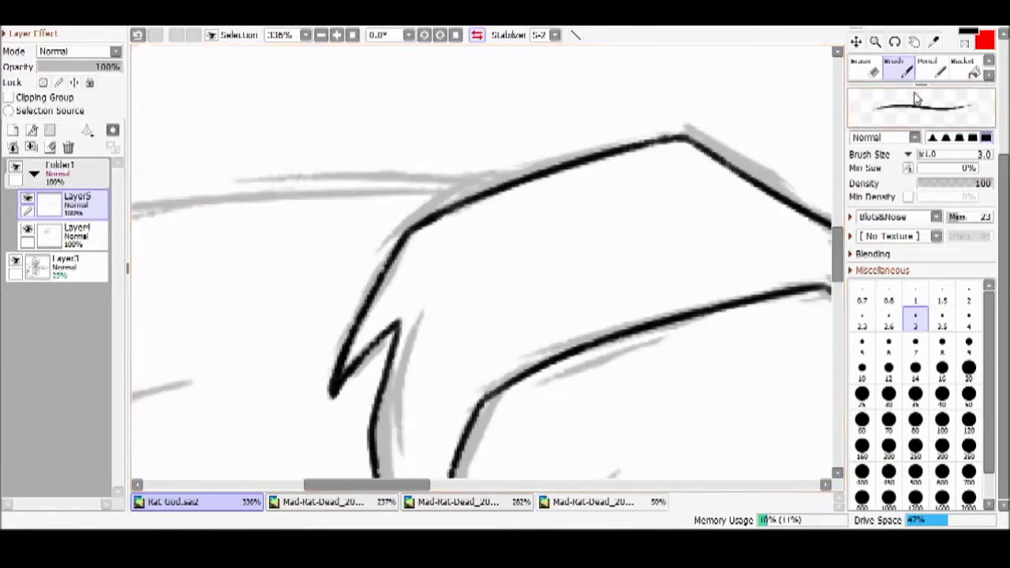
Check the tress against the coloured reference and clean up its upper edge around the raised bend
{"action": "key", "text": "e"}
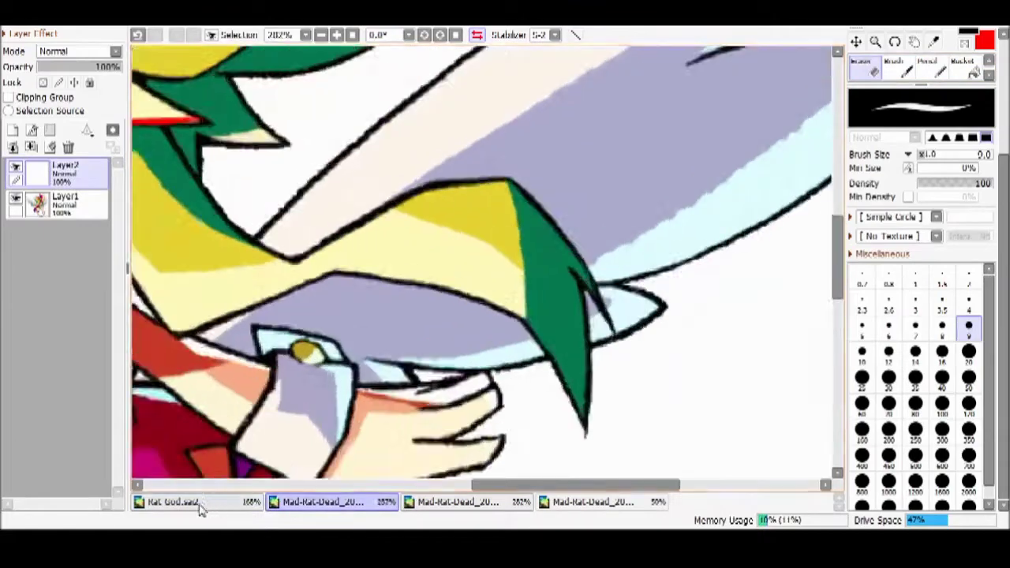
{"action": "left_click_drag", "start_coordinate": [631, 98], "coordinate": [241, 298]}
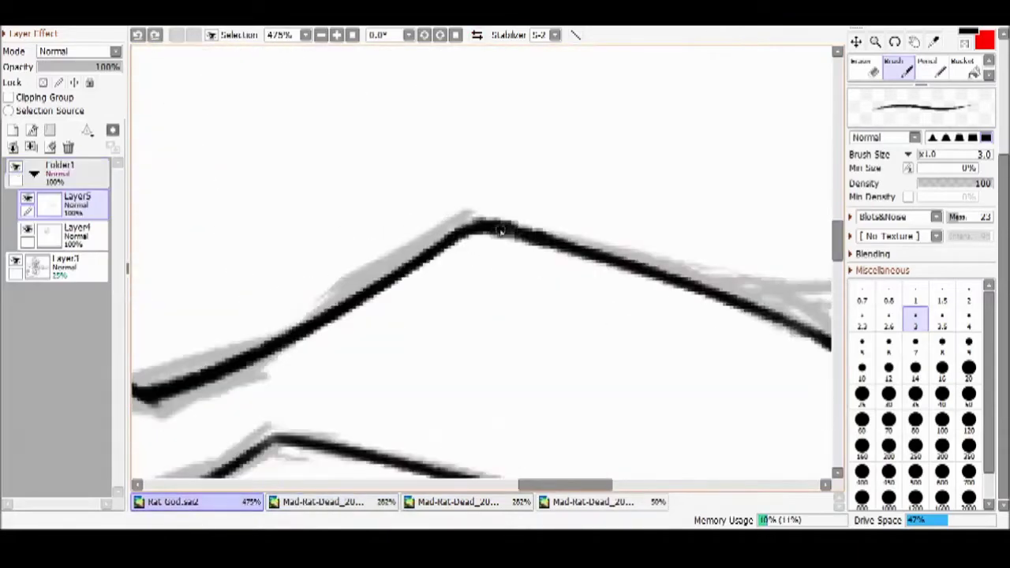
{"action": "key", "text": "e"}
{"action": "left_click_drag", "start_coordinate": [874, 338], "coordinate": [622, 251]}
{"action": "left_click_drag", "start_coordinate": [296, 164], "coordinate": [565, 241]}
{"action": "key", "text": "b"}
{"action": "left_click_drag", "start_coordinate": [322, 151], "coordinate": [464, 210]}
{"action": "scroll", "coordinate": [460, 157], "scroll_direction": "down", "scroll_amount": 2}
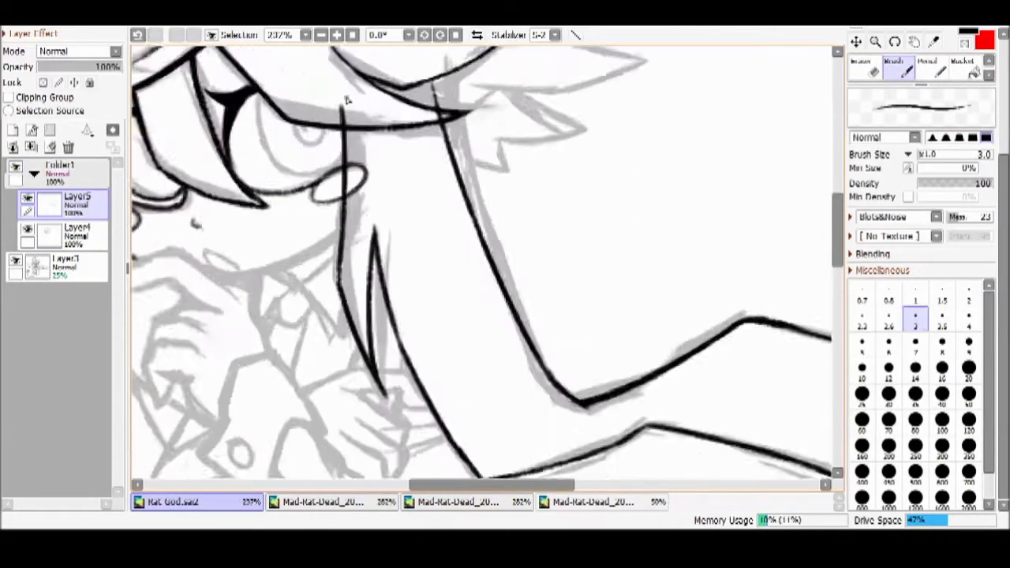
Thicken the upper end of the long tress's outer line where it meets the fringe
{"action": "scroll", "coordinate": [472, 213], "scroll_direction": "up", "scroll_amount": 4}
{"action": "left_click_drag", "start_coordinate": [438, 75], "coordinate": [454, 166]}
{"action": "scroll", "coordinate": [495, 197], "scroll_direction": "down", "scroll_amount": 4}
{"action": "key", "text": "e"}
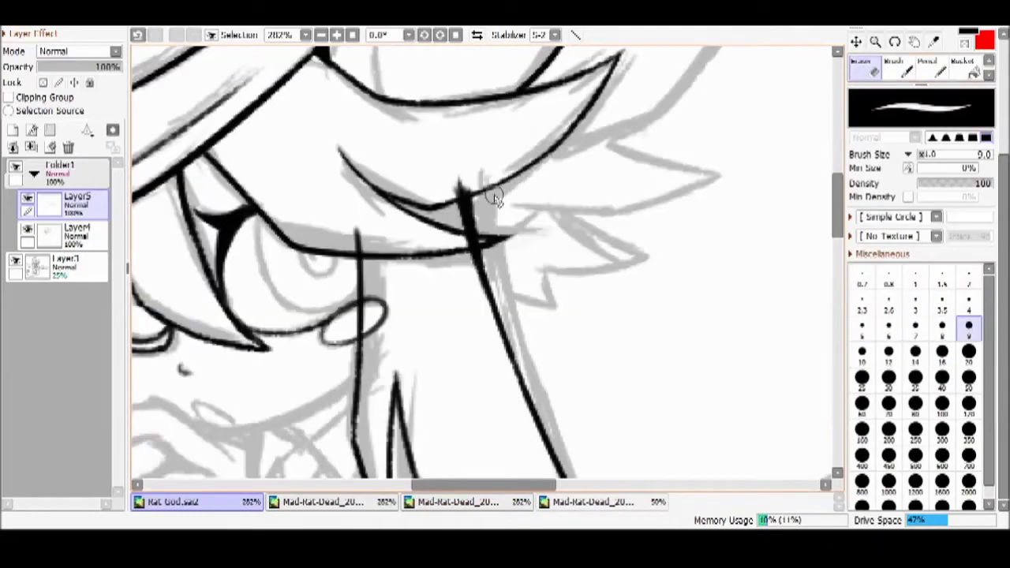
Check the coloured reference and erase the side hair's line ends that overshoot the fringe and cross the cheek oval
{"action": "left_click", "coordinate": [323, 502]}
{"action": "left_click", "coordinate": [174, 502]}
{"action": "scroll", "coordinate": [450, 178], "scroll_direction": "up", "scroll_amount": 2}
{"action": "left_click", "coordinate": [353, 512]}
{"action": "left_click", "coordinate": [174, 501]}
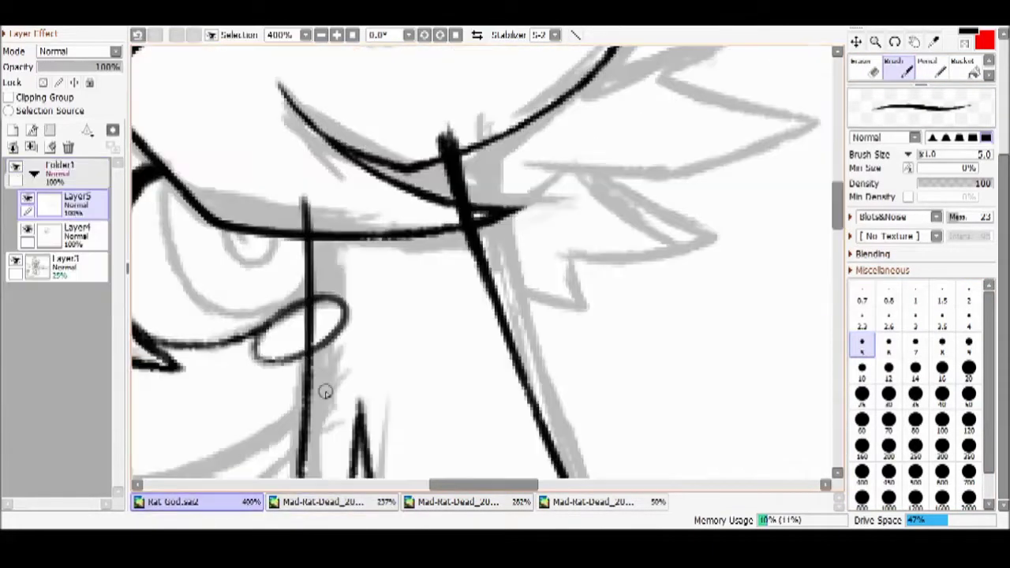
{"action": "left_click", "coordinate": [865, 70]}
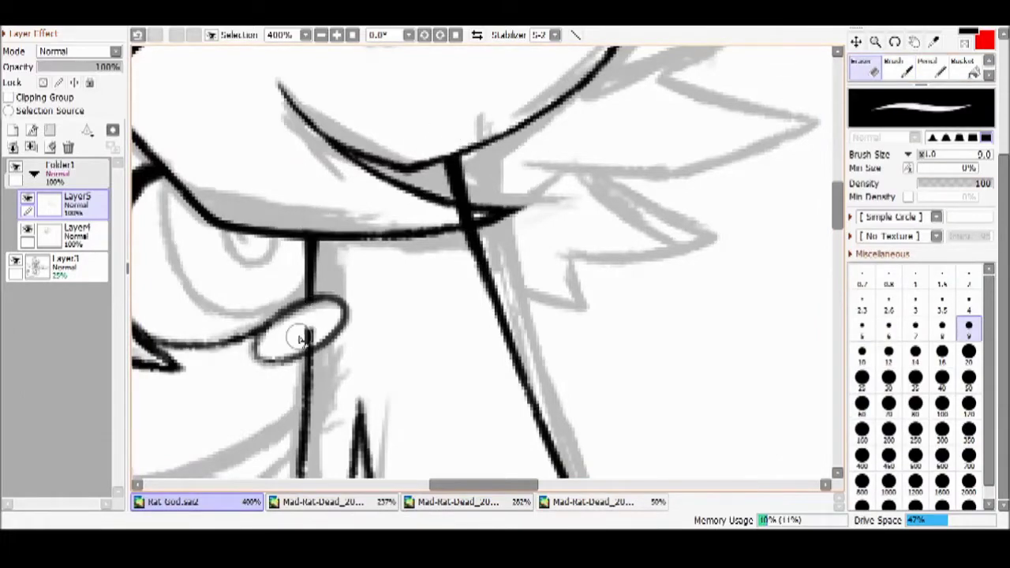
{"action": "scroll", "coordinate": [271, 202], "scroll_direction": "up", "scroll_amount": 3}
Thicken and clean the corner line at the long tress's lower bend
{"action": "scroll", "coordinate": [270, 203], "scroll_direction": "down", "scroll_amount": 5}
{"action": "scroll", "coordinate": [380, 395], "scroll_direction": "up", "scroll_amount": 1}
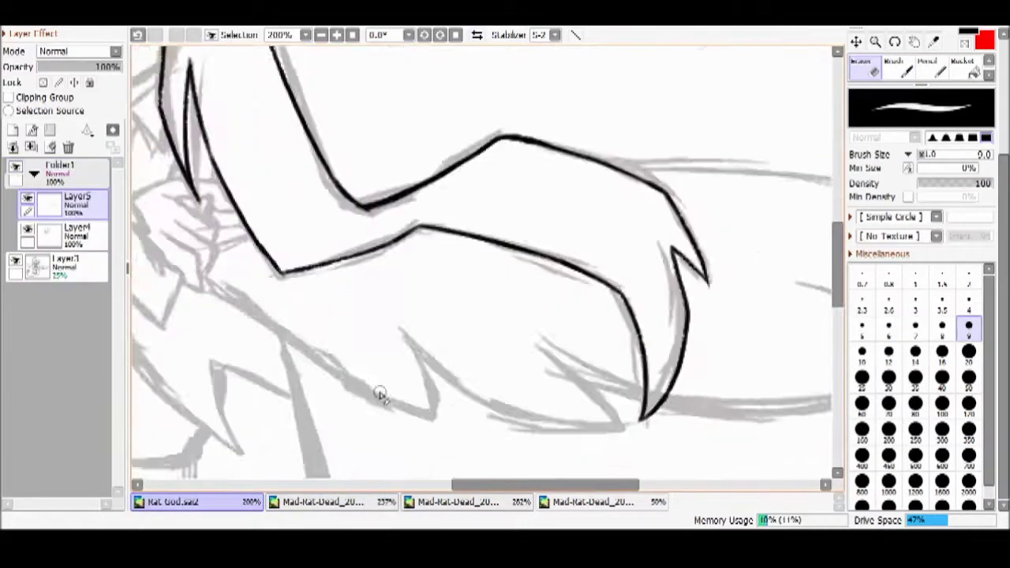
{"action": "scroll", "coordinate": [379, 394], "scroll_direction": "up", "scroll_amount": 3}
{"action": "key", "text": "b"}
{"action": "key", "text": "e"}
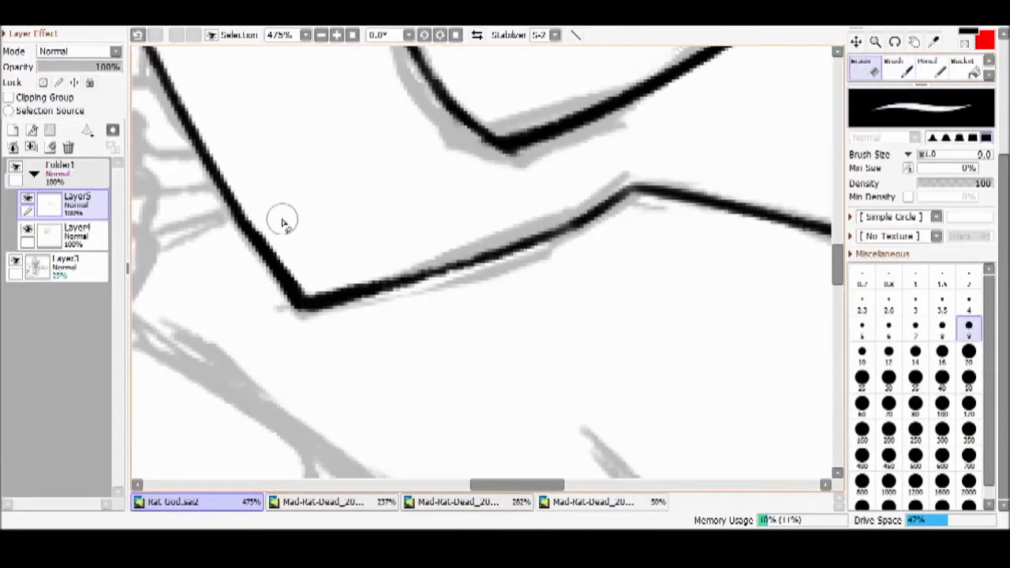
{"action": "scroll", "coordinate": [371, 407], "scroll_direction": "left", "scroll_amount": 3}
{"action": "key", "text": "b"}
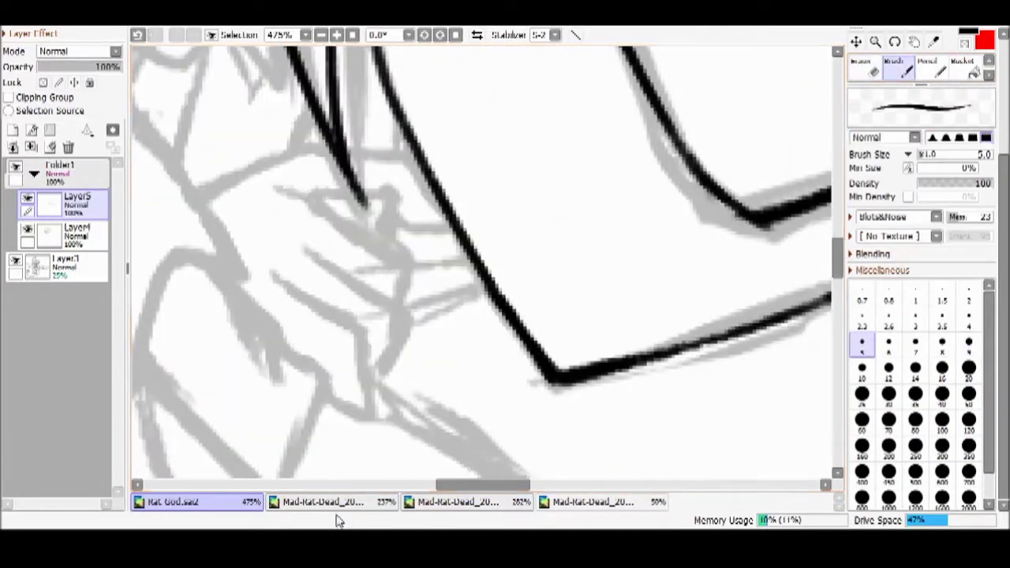
Adjust the long tress's outer edge above its bend with a freeform selection and smooth the line
{"action": "scroll", "coordinate": [338, 521], "scroll_direction": "down", "scroll_amount": 4}
{"action": "key", "text": "l"}
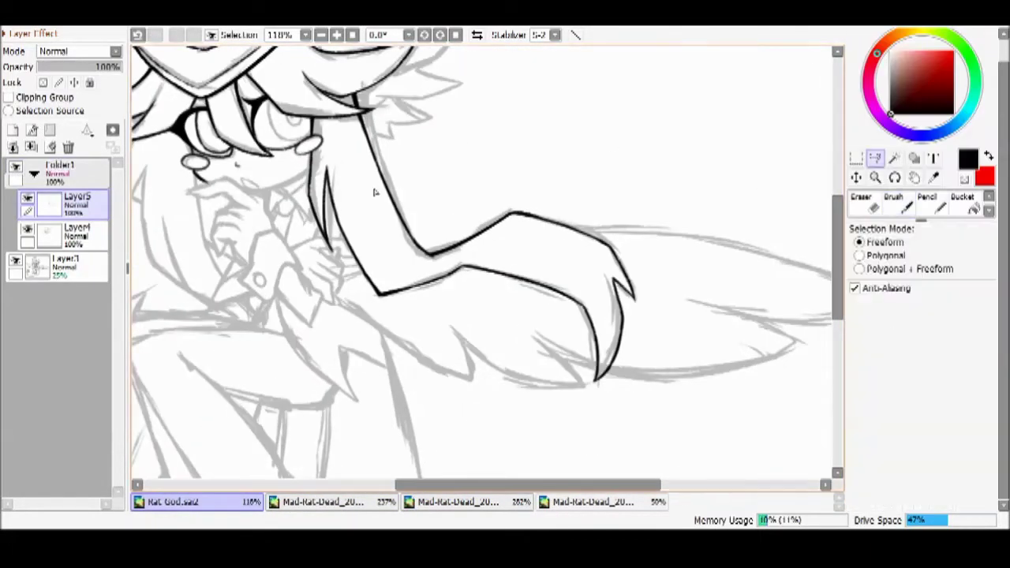
{"action": "left_click_drag", "start_coordinate": [370, 204], "coordinate": [457, 228]}
{"action": "scroll", "coordinate": [397, 272], "scroll_direction": "up", "scroll_amount": 5}
{"action": "key", "text": "e"}
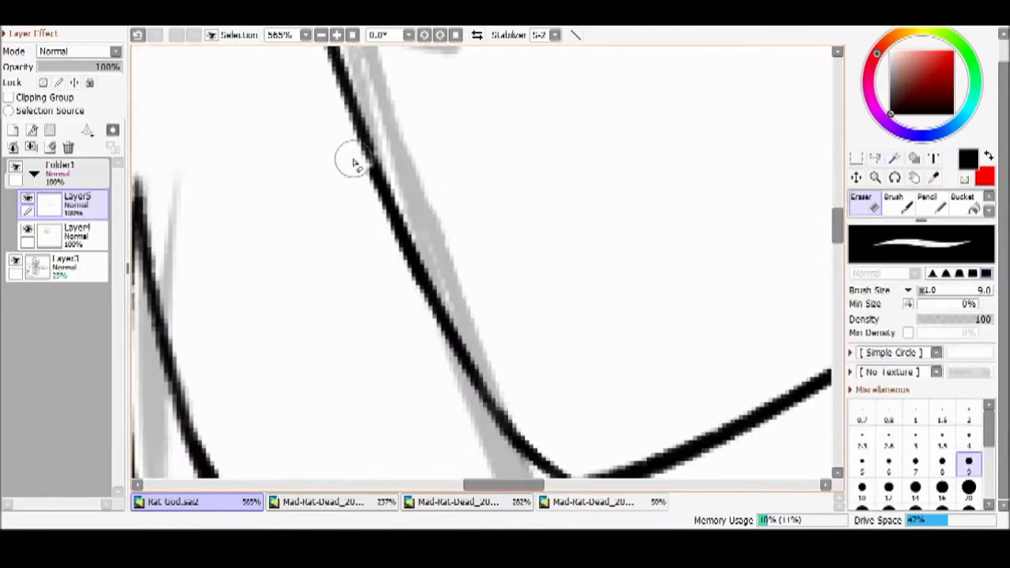
{"action": "scroll", "coordinate": [397, 272], "scroll_direction": "down", "scroll_amount": 2}
{"action": "scroll", "coordinate": [268, 197], "scroll_direction": "up", "scroll_amount": 2}
{"action": "key", "text": "b"}
{"action": "scroll", "coordinate": [295, 189], "scroll_direction": "down", "scroll_amount": 1}
{"action": "scroll", "coordinate": [299, 190], "scroll_direction": "down", "scroll_amount": 5}
Compare with the coloured reference, shift the tress's lower part upward with a freeform selection, and repair the gap in its lower edge
{"action": "left_click", "coordinate": [315, 502]}
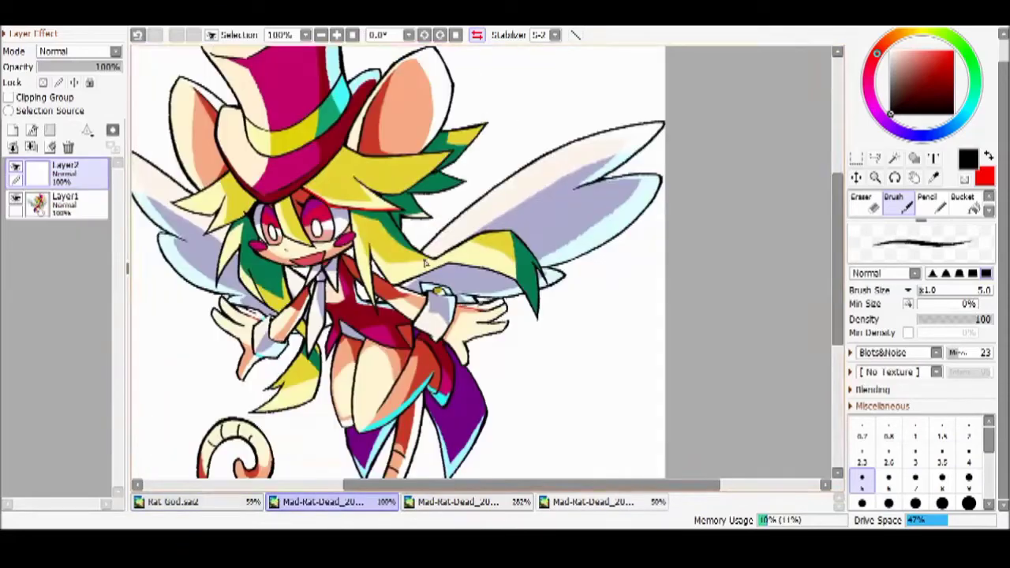
{"action": "left_click", "coordinate": [170, 502]}
{"action": "scroll", "coordinate": [302, 303], "scroll_direction": "up", "scroll_amount": 3}
{"action": "scroll", "coordinate": [303, 303], "scroll_direction": "down", "scroll_amount": 1}
{"action": "key", "text": "a"}
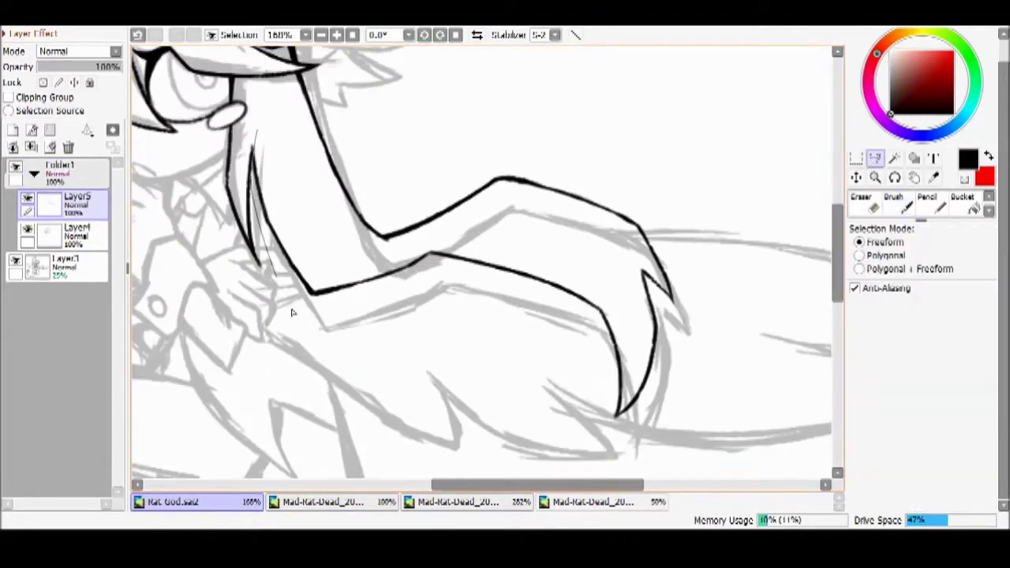
{"action": "left_click", "coordinate": [866, 206]}
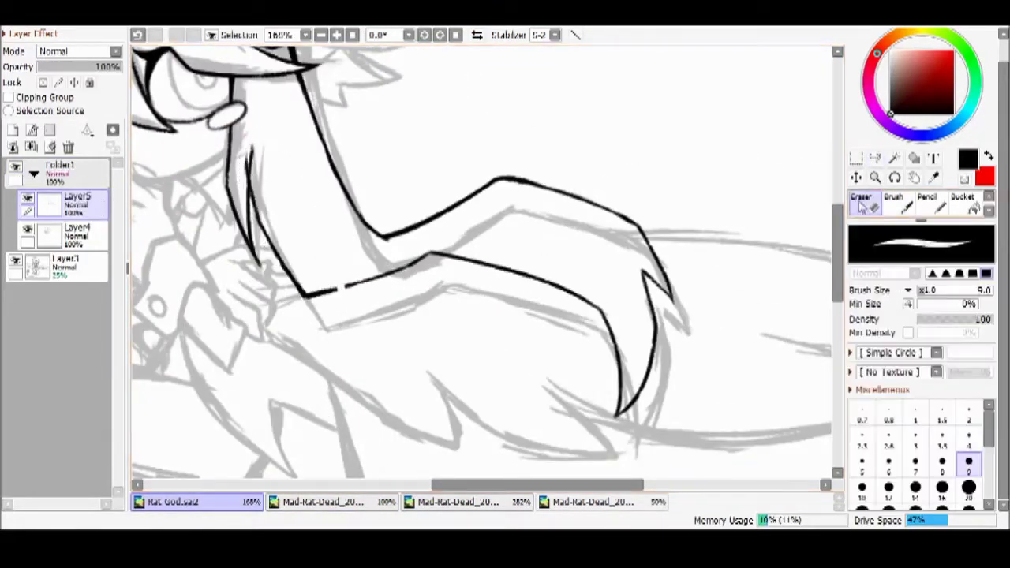
{"action": "key", "text": "b"}
{"action": "scroll", "coordinate": [339, 284], "scroll_direction": "up", "scroll_amount": 5}
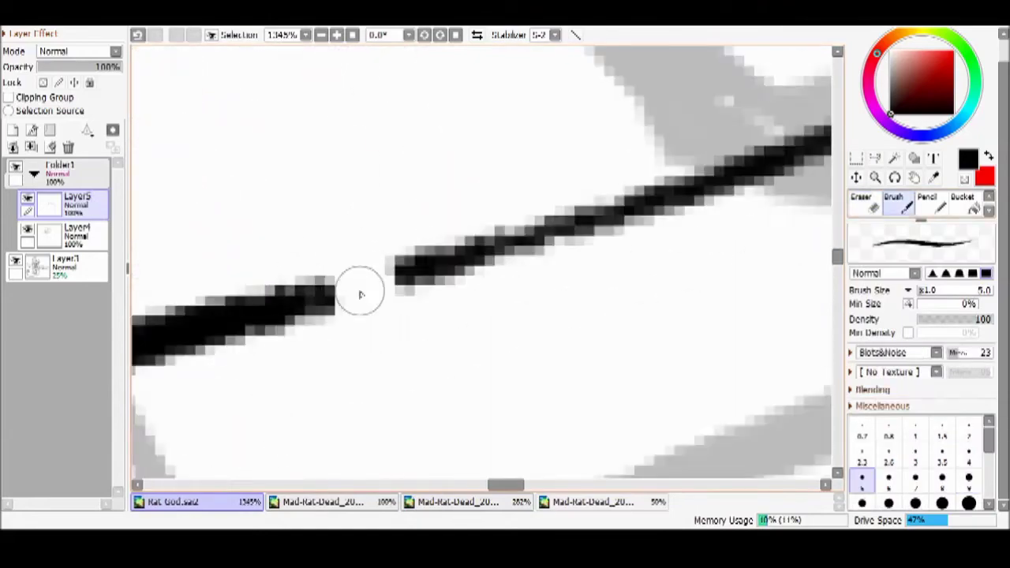
{"action": "scroll", "coordinate": [340, 284], "scroll_direction": "down", "scroll_amount": 6}
Select the tress's outer end freeform, shift it toward the head, and clean up the join at the raised bend
{"action": "left_click", "coordinate": [316, 502]}
{"action": "key", "text": "ctrl+Tab"}
{"action": "key", "text": "a"}
{"action": "mouse_move", "coordinate": [477, 174]}
{"action": "left_mouse_down"}
{"action": "mouse_move", "coordinate": [466, 268]}
{"action": "mouse_move", "coordinate": [586, 337]}
{"action": "mouse_move", "coordinate": [523, 282]}
{"action": "left_mouse_up"}
{"action": "scroll", "coordinate": [444, 253], "scroll_direction": "up", "scroll_amount": 8}
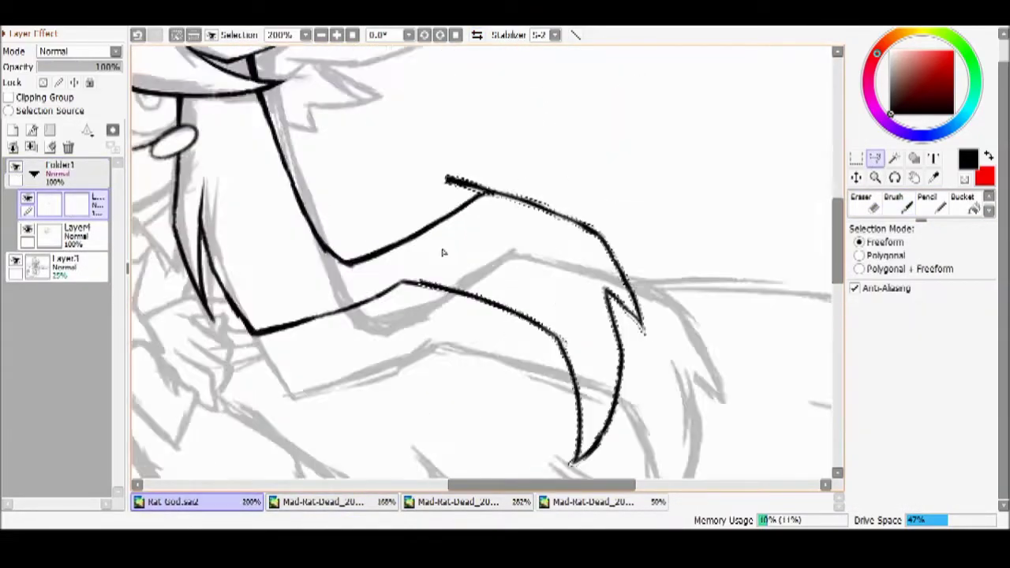
{"action": "key", "text": "ctrl+d"}
{"action": "key", "text": "e"}
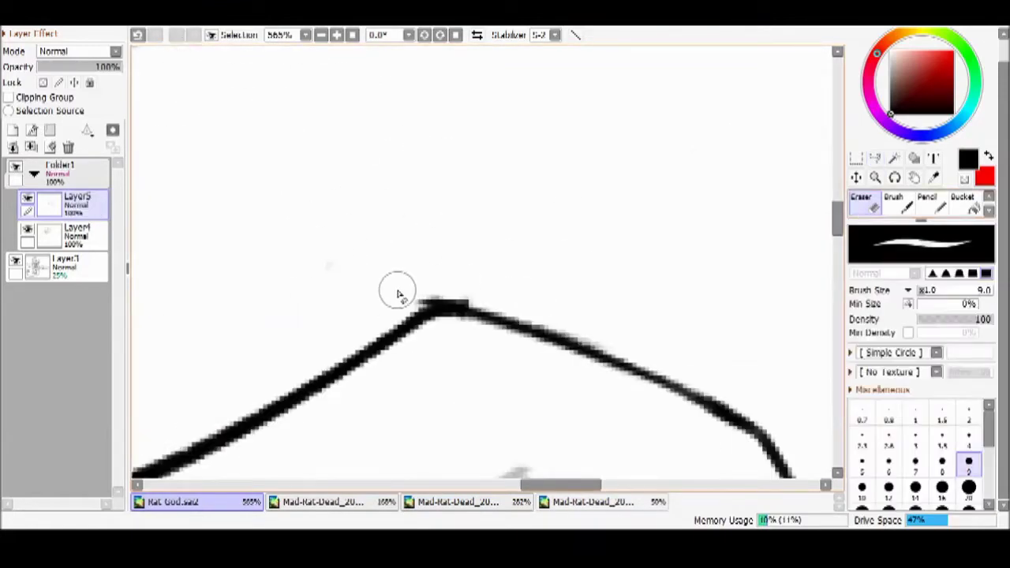
{"action": "scroll", "coordinate": [360, 226], "scroll_direction": "down", "scroll_amount": 6}
{"action": "scroll", "coordinate": [513, 333], "scroll_direction": "up", "scroll_amount": 6}
{"action": "scroll", "coordinate": [540, 228], "scroll_direction": "down", "scroll_amount": 8}
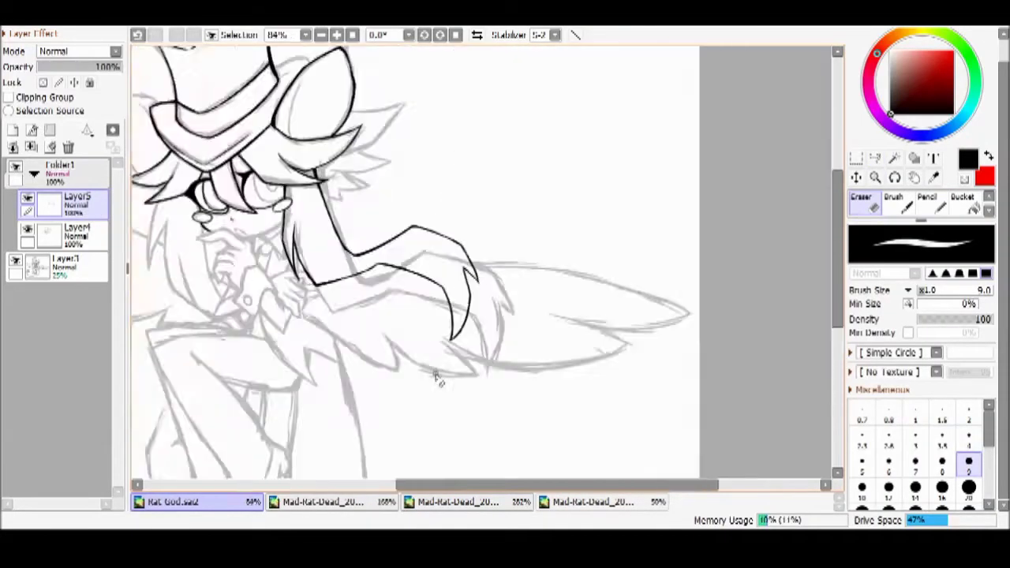
Compare the tress's overall shape and length with the coloured reference picture
{"action": "key", "text": "ctrl+Tab"}
{"action": "key", "text": "ctrl+shift+Tab"}
{"action": "scroll", "coordinate": [539, 228], "scroll_direction": "up", "scroll_amount": 2}
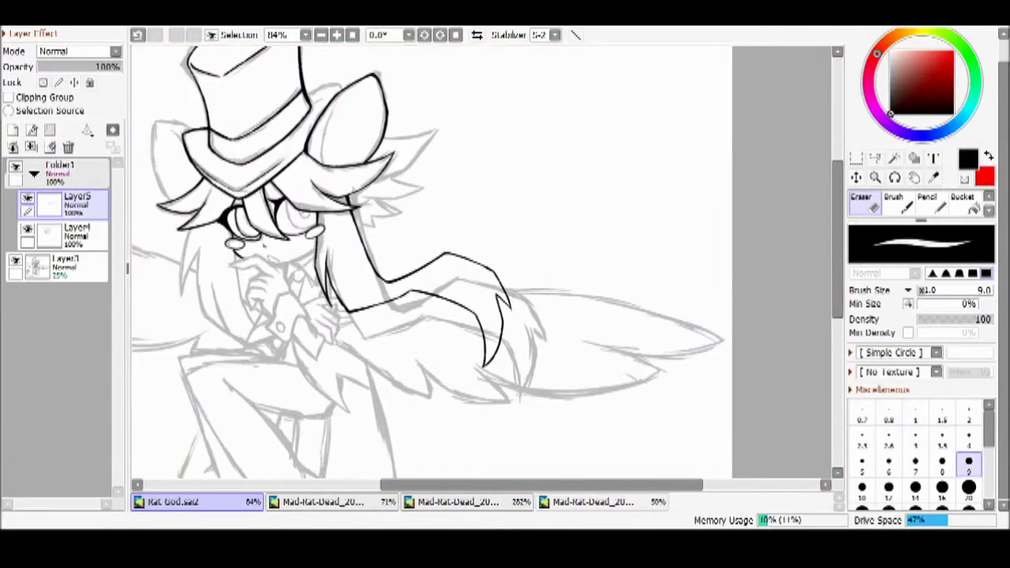
{"action": "scroll", "coordinate": [410, 343], "scroll_direction": "up", "scroll_amount": 4}
{"action": "key", "text": "b"}
{"action": "key", "text": "ctrl+Tab"}
{"action": "scroll", "coordinate": [473, 268], "scroll_direction": "up", "scroll_amount": 4}
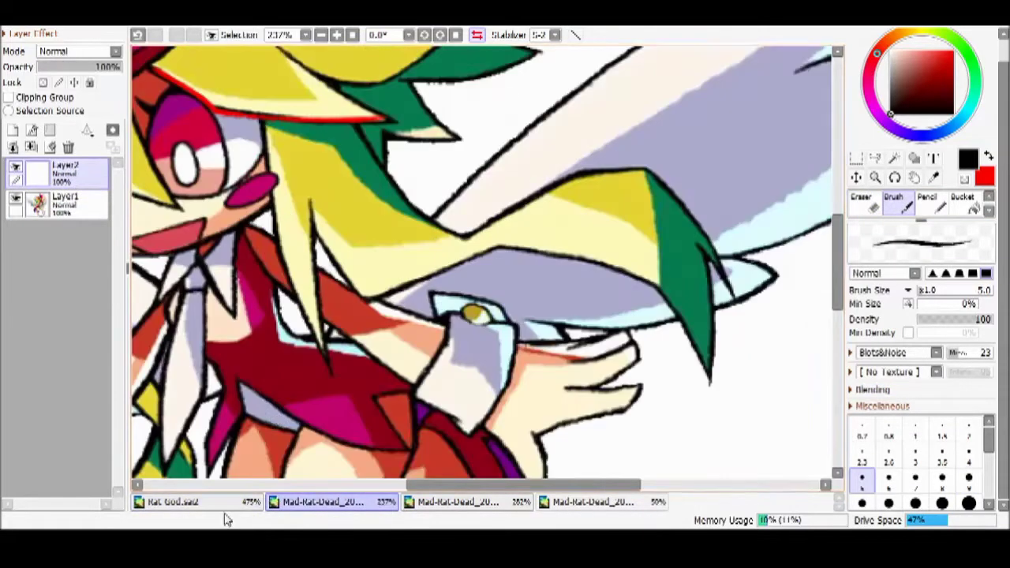
{"action": "left_click", "coordinate": [197, 501]}
Set the brush size to 3 and ink the outer pointed lock of the side hair on the opposite cheek
{"action": "scroll", "coordinate": [432, 229], "scroll_direction": "down", "scroll_amount": 4}
{"action": "scroll", "coordinate": [432, 229], "scroll_direction": "up", "scroll_amount": 2}
{"action": "key", "text": "bracketleft"}
{"action": "key", "text": "bracketleft"}
{"action": "key", "text": "bracketleft"}
{"action": "scroll", "coordinate": [354, 258], "scroll_direction": "up", "scroll_amount": 3}
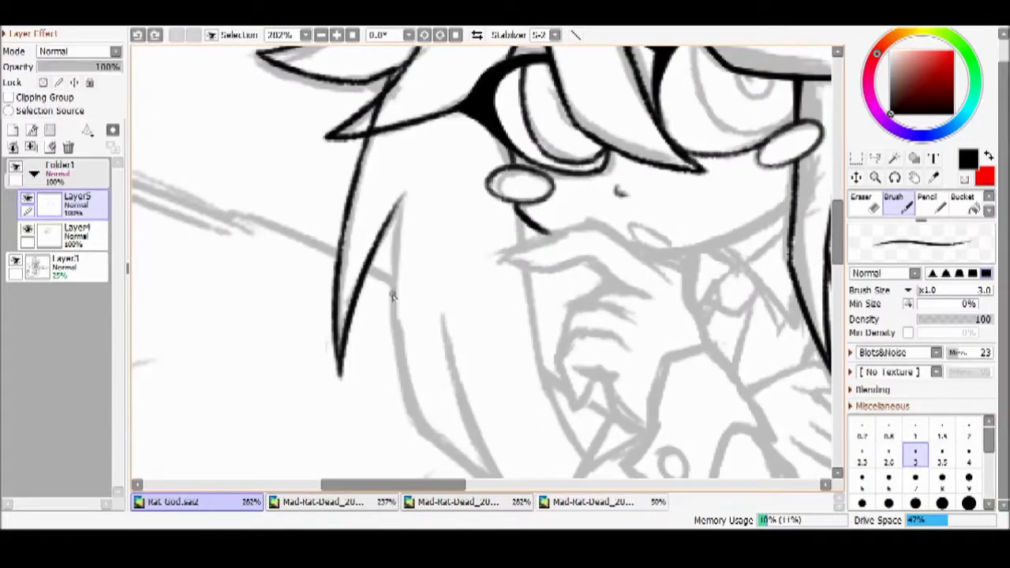
Ink that side hair's curved outer edge down to its tip, plus its inner strand line and inner edge
{"action": "scroll", "coordinate": [415, 431], "scroll_direction": "up", "scroll_amount": 3}
{"action": "left_click_drag", "start_coordinate": [242, 219], "coordinate": [410, 362]}
{"action": "scroll", "coordinate": [323, 234], "scroll_direction": "down", "scroll_amount": 1}
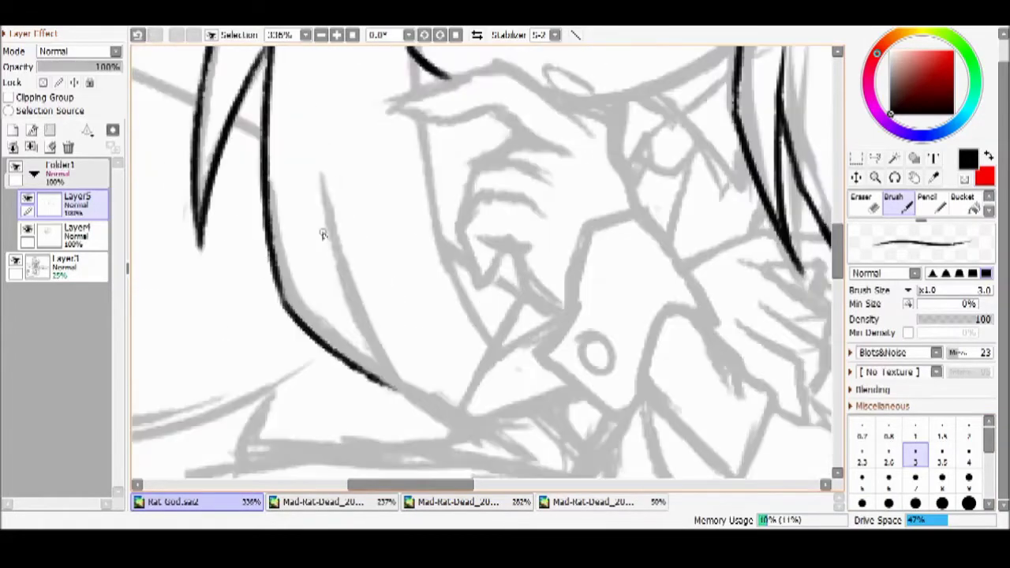
{"action": "scroll", "coordinate": [444, 217], "scroll_direction": "down", "scroll_amount": 3}
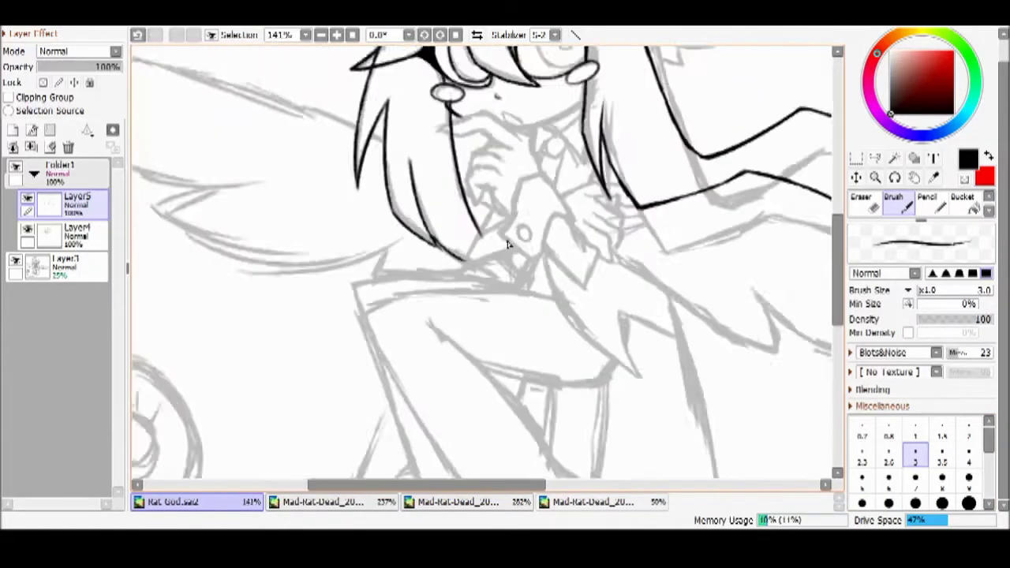
{"action": "scroll", "coordinate": [576, 343], "scroll_direction": "down", "scroll_amount": 5}
{"action": "scroll", "coordinate": [576, 344], "scroll_direction": "up", "scroll_amount": 7}
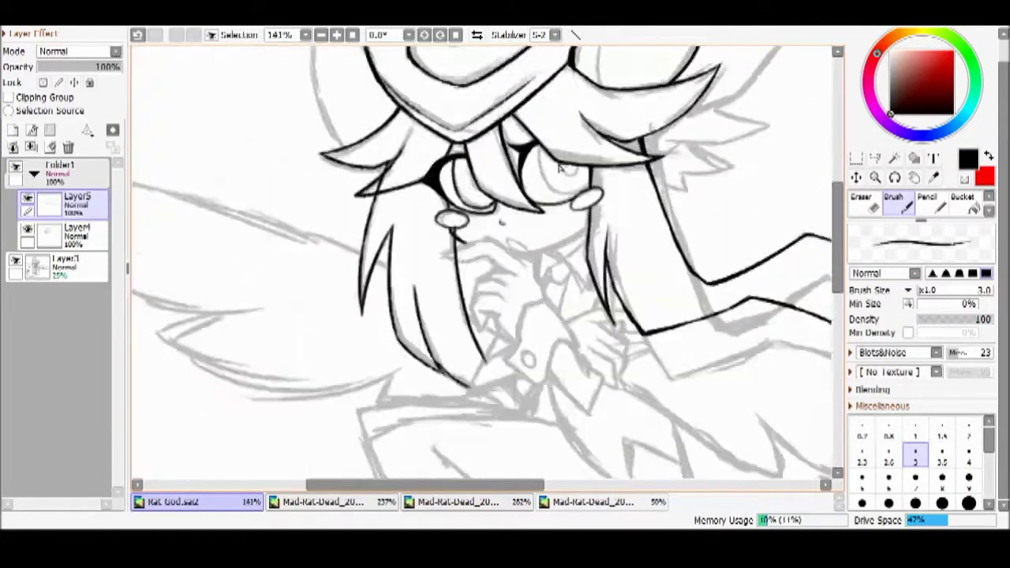
Erase the part of the new side hair's outer line that crosses the fringe tips
{"action": "key", "text": "e"}
{"action": "scroll", "coordinate": [442, 145], "scroll_direction": "up", "scroll_amount": 1}
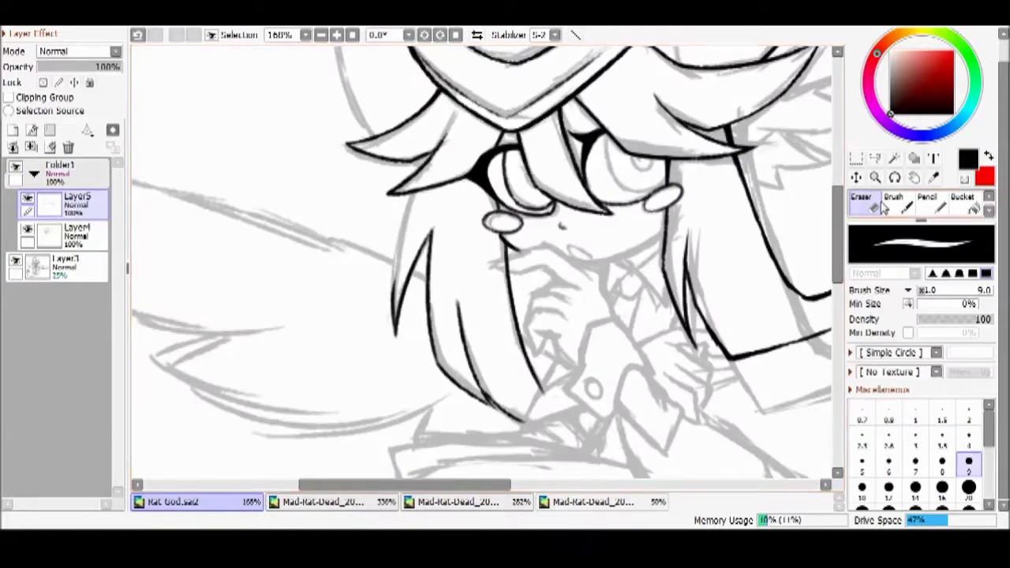
{"action": "key", "text": "b"}
{"action": "key", "text": "e"}
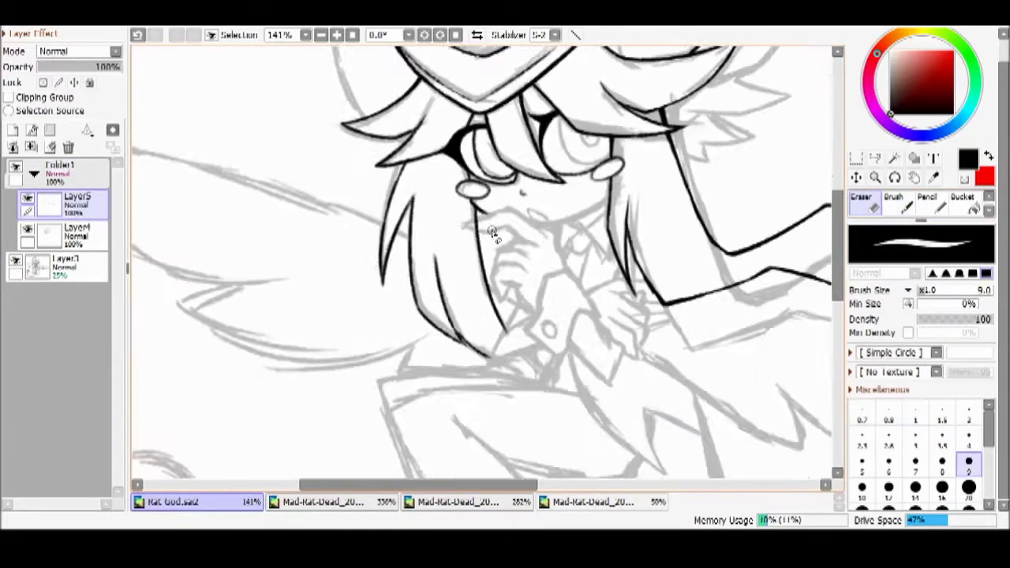
On a new layer above the hair, ink the raised hand's index finger and the curled finger beneath it
{"action": "scroll", "coordinate": [481, 260], "scroll_direction": "up", "scroll_amount": 3}
{"action": "key", "text": "b"}
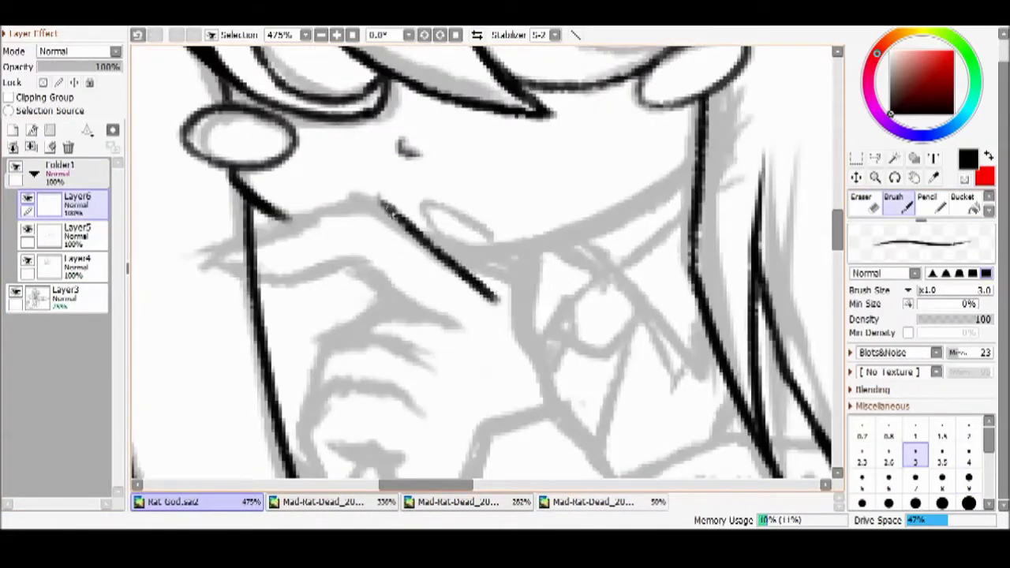
{"action": "key", "text": "ctrl+z"}
{"action": "left_click_drag", "start_coordinate": [376, 208], "coordinate": [288, 279]}
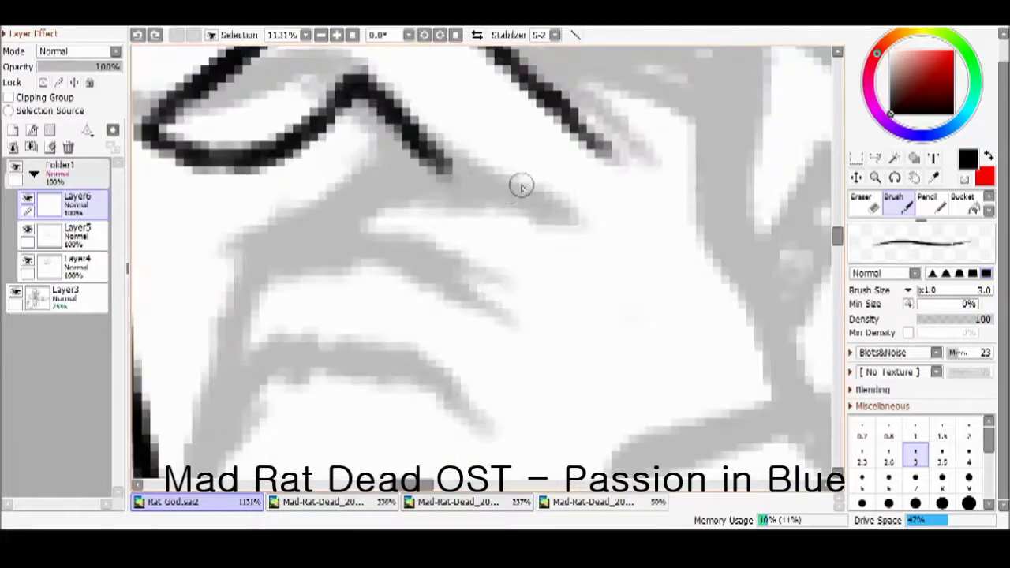
{"action": "left_click_drag", "start_coordinate": [520, 187], "coordinate": [260, 280]}
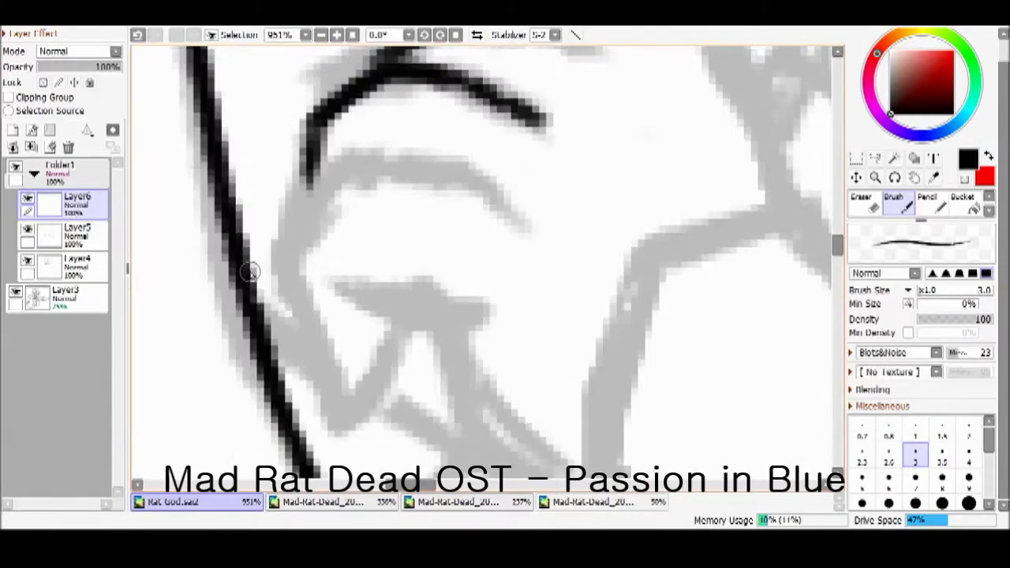
Ink the hand's remaining curled fingers and lower edge, then the thumb and the line down to the wrist
{"action": "left_click_drag", "start_coordinate": [524, 229], "coordinate": [294, 237]}
{"action": "mouse_move", "coordinate": [268, 323]}
{"action": "left_mouse_down"}
{"action": "mouse_move", "coordinate": [405, 261]}
{"action": "mouse_move", "coordinate": [520, 477]}
{"action": "left_mouse_up"}
{"action": "scroll", "coordinate": [270, 172], "scroll_direction": "down", "scroll_amount": 1}
{"action": "scroll", "coordinate": [481, 470], "scroll_direction": "down", "scroll_amount": 2}
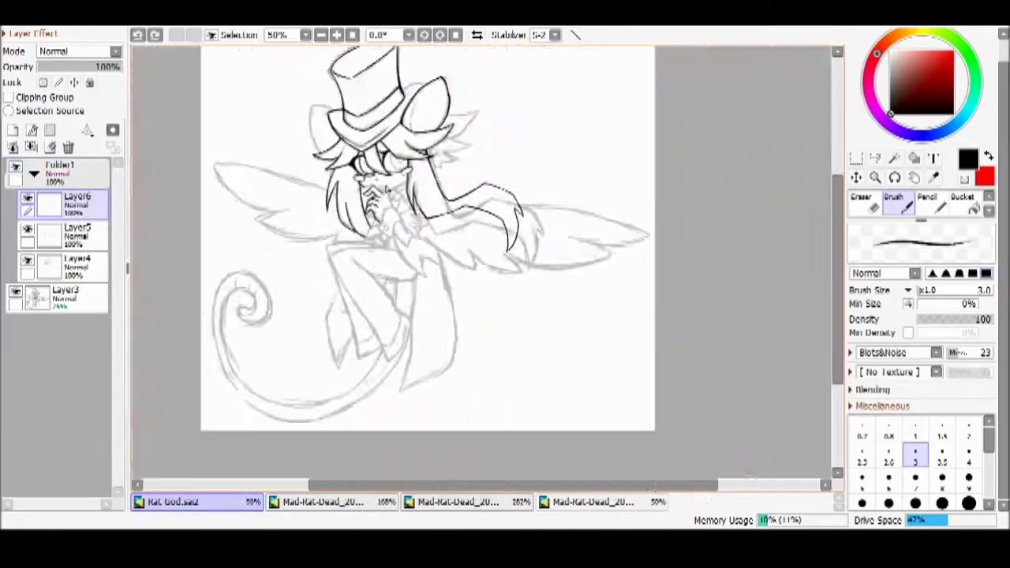
{"action": "left_click_drag", "start_coordinate": [438, 296], "coordinate": [399, 165]}
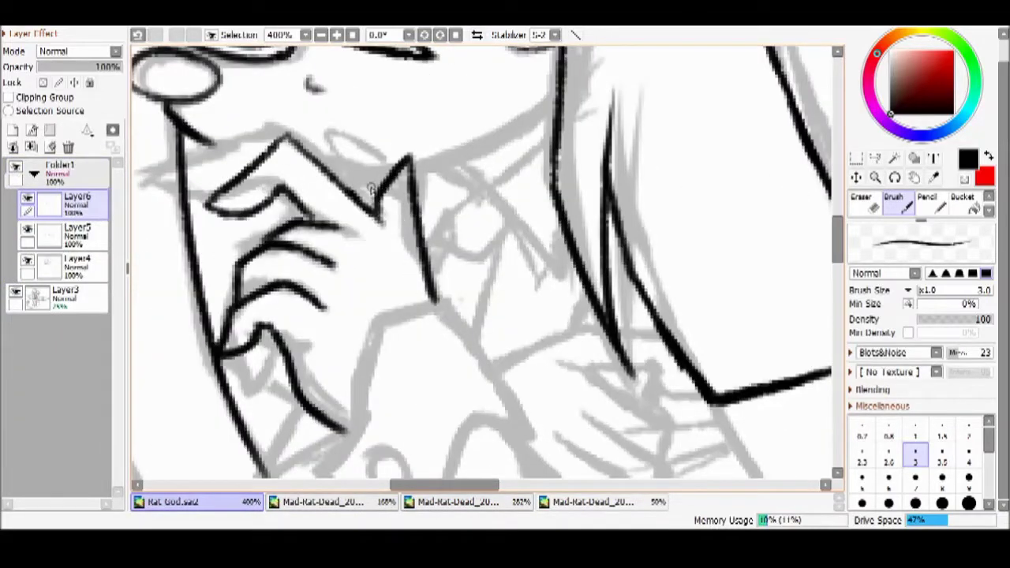
{"action": "scroll", "coordinate": [371, 189], "scroll_direction": "down", "scroll_amount": 1}
{"action": "scroll", "coordinate": [381, 96], "scroll_direction": "up", "scroll_amount": 3}
Check the coloured reference and ink the jawline from the raised hand to the side hair on Layer4
{"action": "key", "text": "e"}
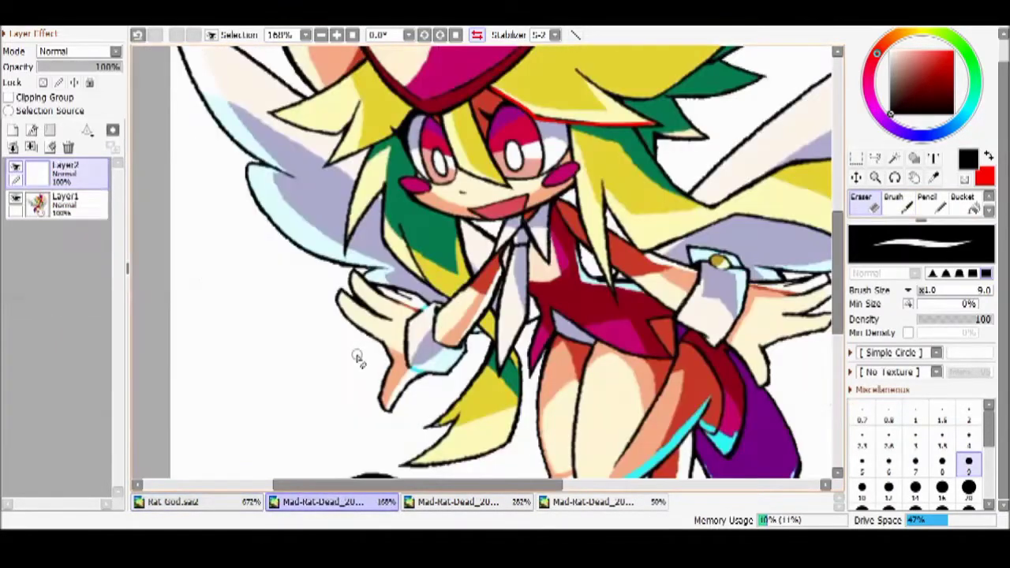
{"action": "scroll", "coordinate": [354, 354], "scroll_direction": "up", "scroll_amount": 1}
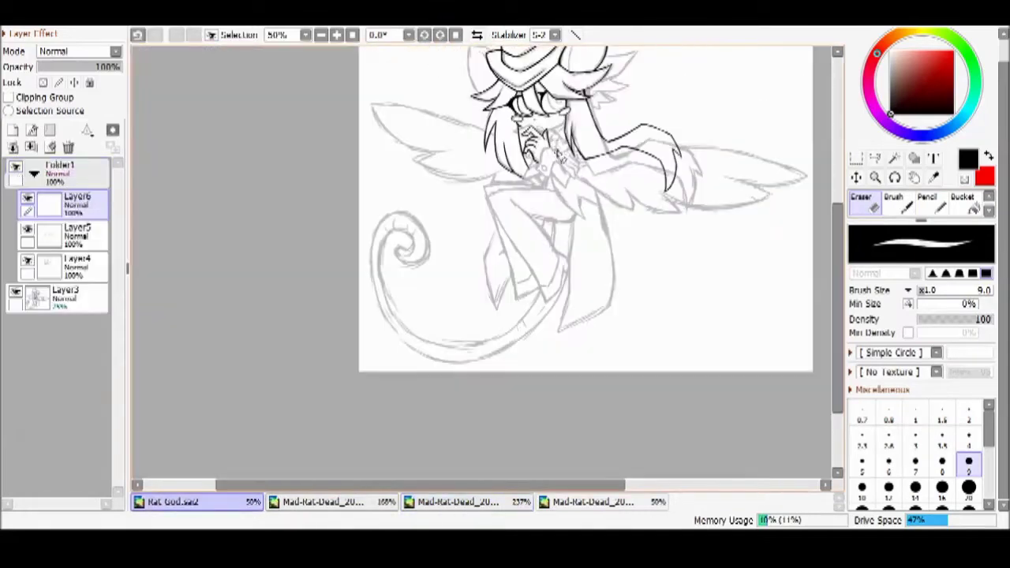
{"action": "scroll", "coordinate": [162, 417], "scroll_direction": "up", "scroll_amount": 10}
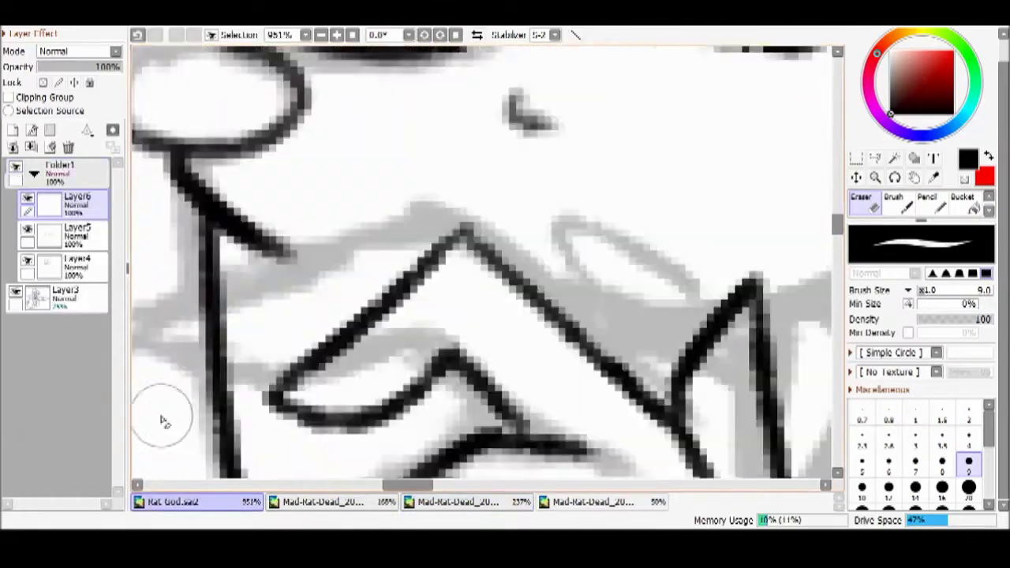
{"action": "key", "text": "b"}
{"action": "scroll", "coordinate": [574, 341], "scroll_direction": "down", "scroll_amount": 6}
{"action": "scroll", "coordinate": [687, 198], "scroll_direction": "up", "scroll_amount": 5}
{"action": "left_click_drag", "start_coordinate": [294, 414], "coordinate": [584, 236]}
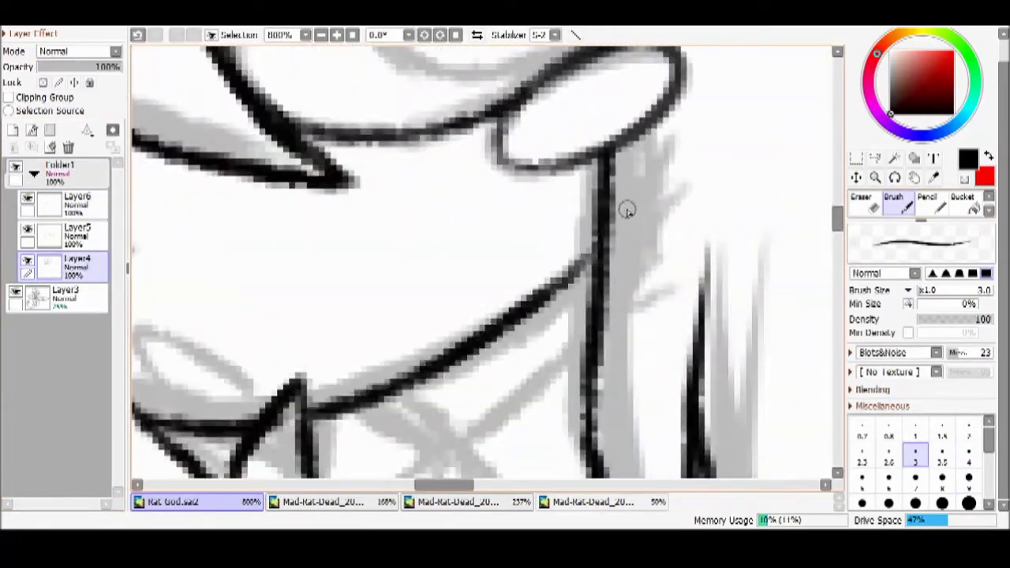
{"action": "key", "text": "ctrl+z"}
Ink the curved inner fold line of the large ear, clean it up, and compare it with the reference
{"action": "scroll", "coordinate": [383, 397], "scroll_direction": "down", "scroll_amount": 10}
{"action": "scroll", "coordinate": [564, 146], "scroll_direction": "up", "scroll_amount": 8}
{"action": "mouse_move", "coordinate": [543, 123]}
{"action": "left_mouse_down"}
{"action": "mouse_move", "coordinate": [491, 448]}
{"action": "mouse_move", "coordinate": [496, 271]}
{"action": "left_mouse_up"}
{"action": "key", "text": "e"}
{"action": "scroll", "coordinate": [518, 275], "scroll_direction": "down", "scroll_amount": 8}
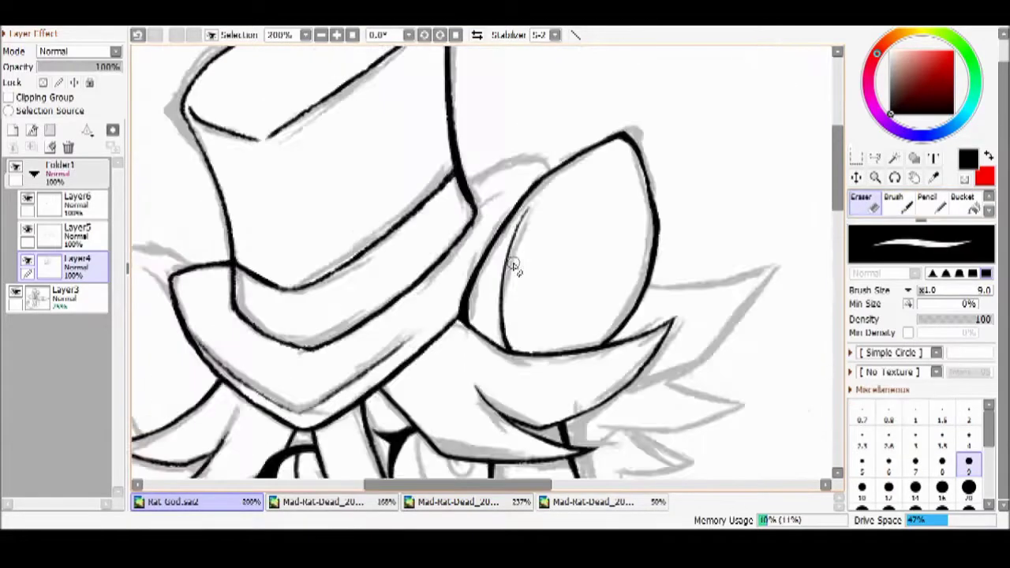
{"action": "key", "text": "ctrl+Tab"}
{"action": "key", "text": "ctrl+shift+Tab"}
{"action": "scroll", "coordinate": [289, 264], "scroll_direction": "up", "scroll_amount": 7}
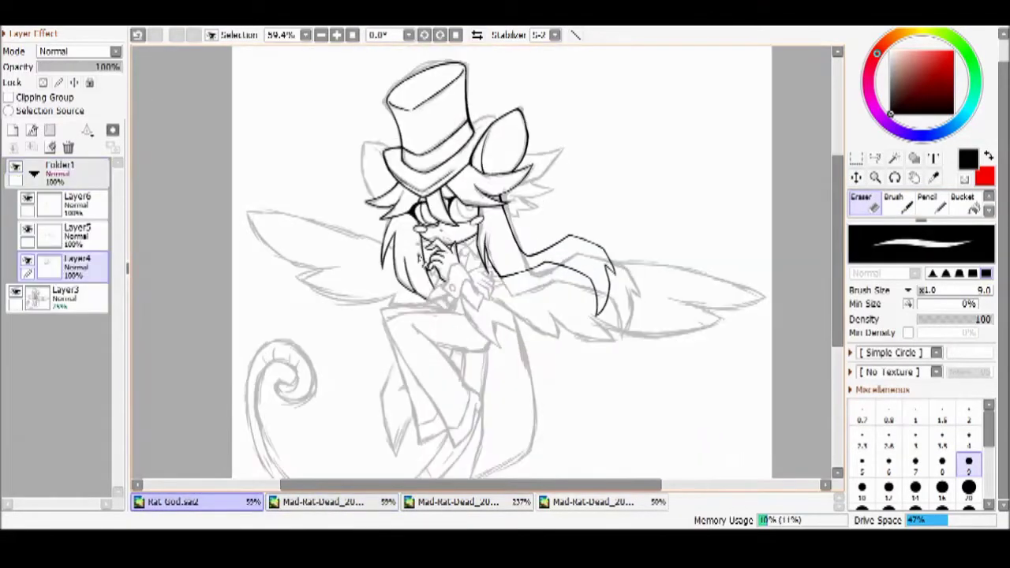
Check the coloured reference and ink the angular cuff outline around the raised hand's wrist on Layer6
{"action": "key", "text": "b"}
{"action": "left_click", "coordinate": [465, 501]}
{"action": "left_click", "coordinate": [252, 502]}
{"action": "mouse_move", "coordinate": [430, 125]}
{"action": "left_mouse_down"}
{"action": "mouse_move", "coordinate": [378, 266]}
{"action": "mouse_move", "coordinate": [333, 327]}
{"action": "mouse_move", "coordinate": [400, 225]}
{"action": "left_mouse_up"}
{"action": "key", "text": "ctrl+z"}
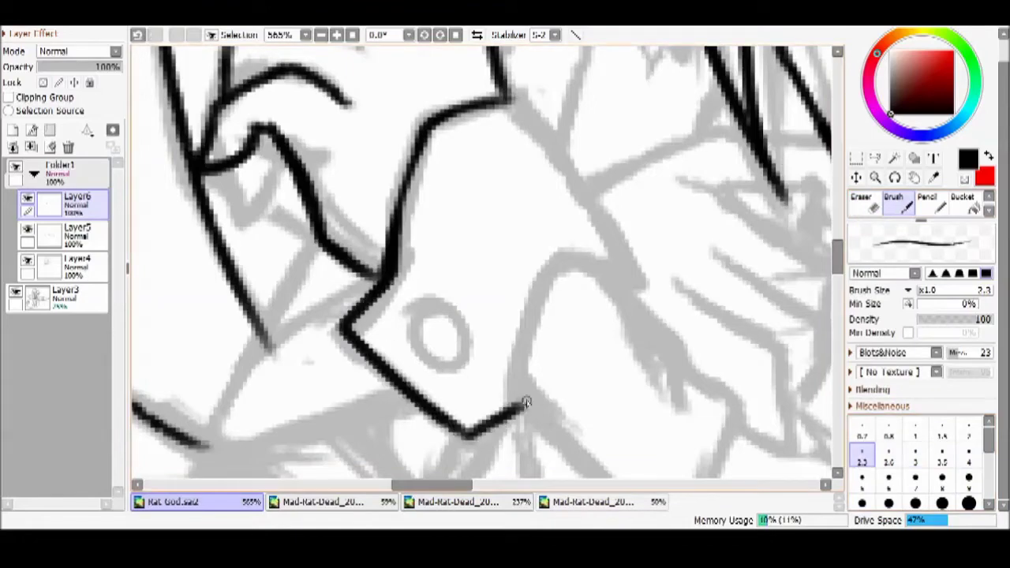
{"action": "key", "text": "ctrl+z"}
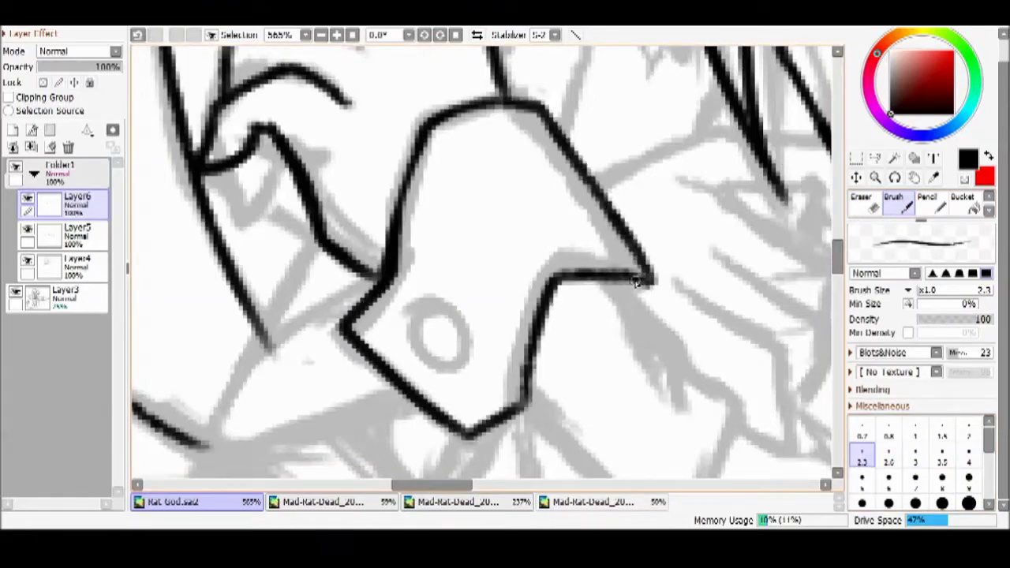
Ink the second arm's wrist below the cuff, then the second hand's lower edge and first finger lines
{"action": "scroll", "coordinate": [632, 278], "scroll_direction": "up", "scroll_amount": 1}
{"action": "scroll", "coordinate": [487, 202], "scroll_direction": "down", "scroll_amount": 1}
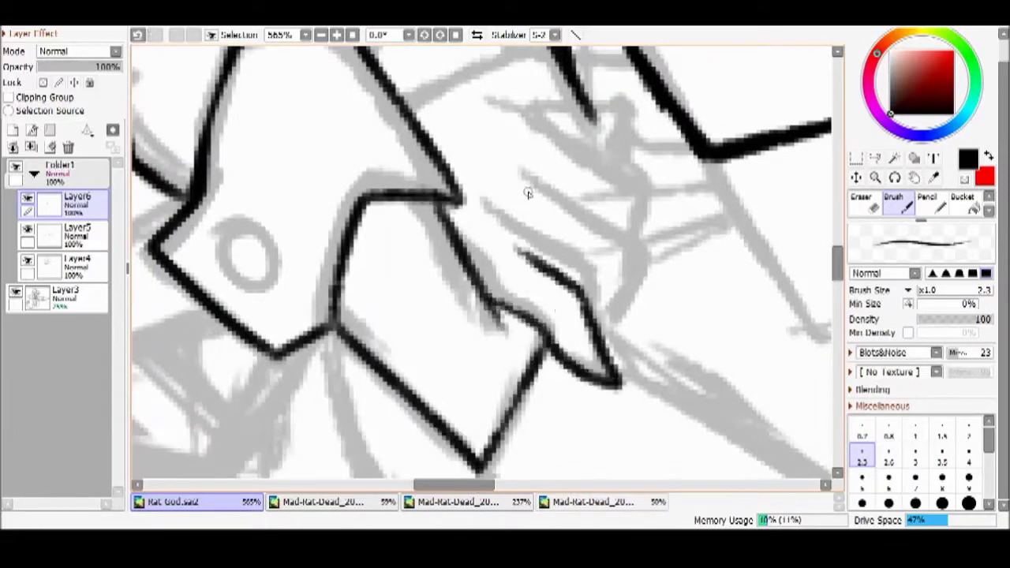
{"action": "left_click_drag", "start_coordinate": [537, 130], "coordinate": [631, 314]}
{"action": "left_click_drag", "start_coordinate": [553, 237], "coordinate": [532, 399]}
{"action": "left_click_drag", "start_coordinate": [380, 261], "coordinate": [583, 236]}
{"action": "key", "text": "ctrl+z"}
{"action": "left_click_drag", "start_coordinate": [380, 254], "coordinate": [526, 257]}
{"action": "scroll", "coordinate": [526, 256], "scroll_direction": "down", "scroll_amount": 3}
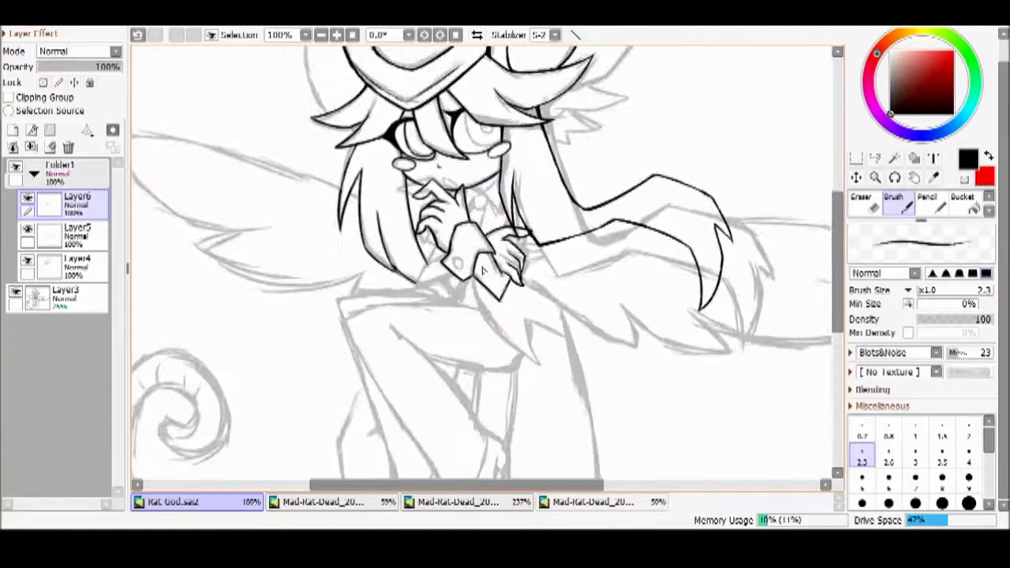
Ink the second hand's remaining fingers and the outer knuckle edge down to the pointed fingertip
{"action": "scroll", "coordinate": [257, 383], "scroll_direction": "up", "scroll_amount": 4}
{"action": "left_click_drag", "start_coordinate": [257, 384], "coordinate": [481, 315]}
{"action": "key", "text": "ctrl+z"}
{"action": "mouse_move", "coordinate": [315, 241]}
{"action": "left_mouse_down"}
{"action": "mouse_move", "coordinate": [249, 391]}
{"action": "mouse_move", "coordinate": [473, 305]}
{"action": "left_mouse_up"}
{"action": "mouse_move", "coordinate": [457, 178]}
{"action": "left_mouse_down"}
{"action": "mouse_move", "coordinate": [323, 253]}
{"action": "mouse_move", "coordinate": [296, 301]}
{"action": "left_mouse_up"}
{"action": "left_click_drag", "start_coordinate": [473, 236], "coordinate": [138, 276]}
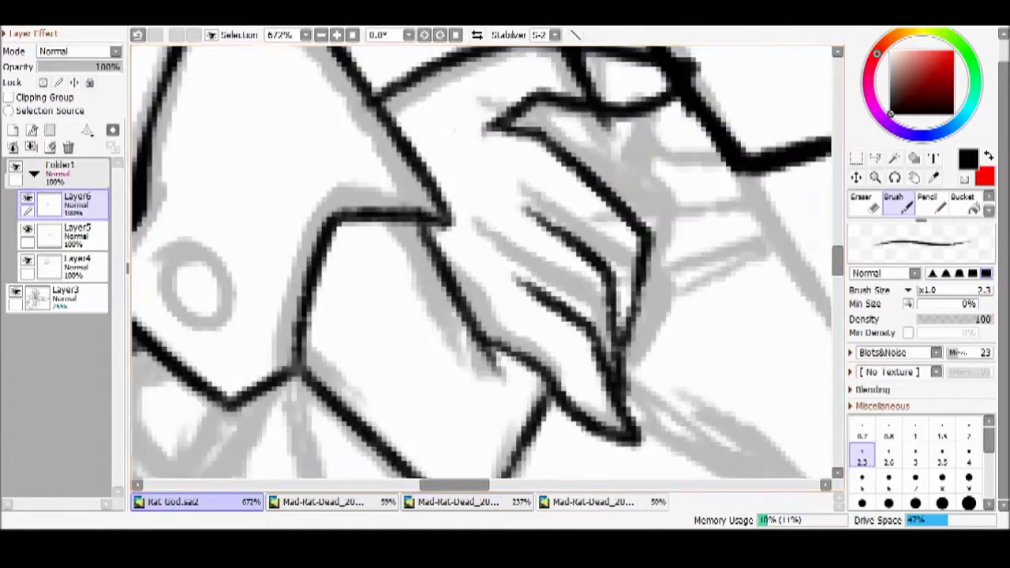
Ink the pointed shapes between the raised hand's cuff and the hair, and the oval button on the cuff
{"action": "scroll", "coordinate": [548, 100], "scroll_direction": "down", "scroll_amount": 4}
{"action": "scroll", "coordinate": [394, 260], "scroll_direction": "up", "scroll_amount": 6}
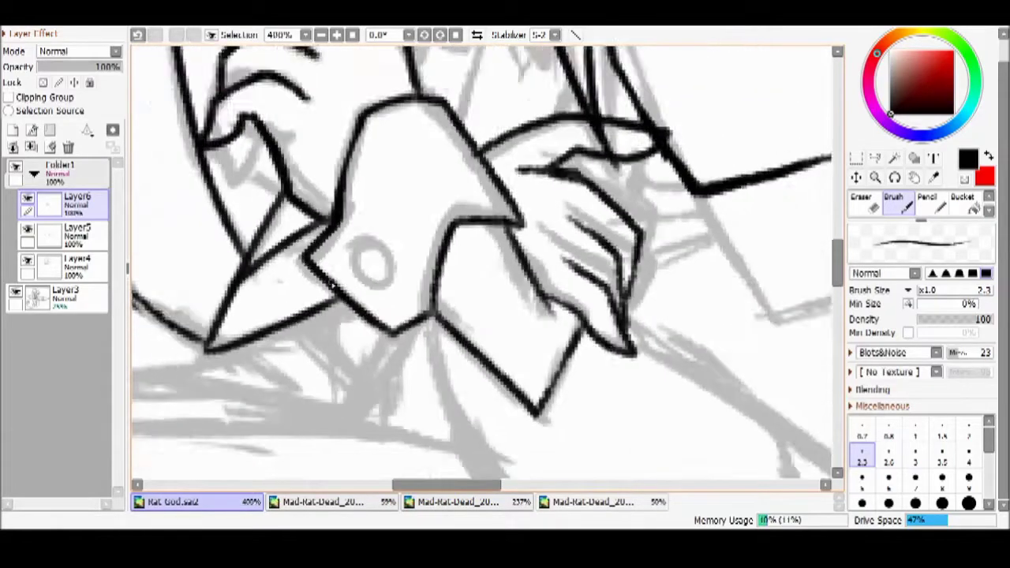
{"action": "left_click", "coordinate": [432, 505]}
{"action": "left_click", "coordinate": [261, 509]}
{"action": "left_click_drag", "start_coordinate": [442, 150], "coordinate": [462, 219]}
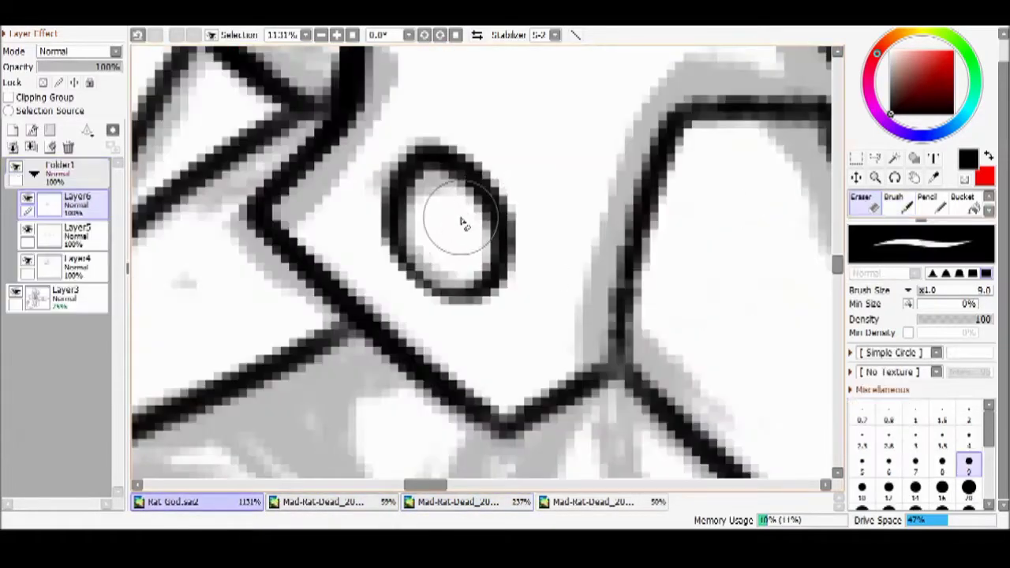
Compare the cuff with the coloured references, darken its inner corner and thin its edge over the second wrist
{"action": "key", "text": "ctrl+Tab"}
{"action": "key", "text": "ctrl+Tab"}
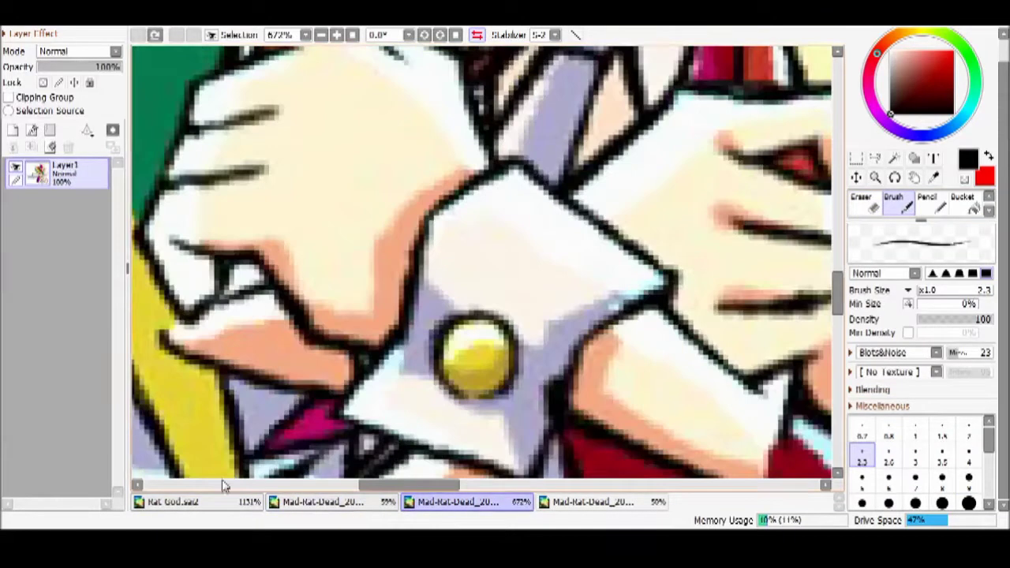
{"action": "key", "text": "ctrl+Tab"}
{"action": "key", "text": "ctrl+Tab"}
{"action": "key", "text": "ctrl+Tab"}
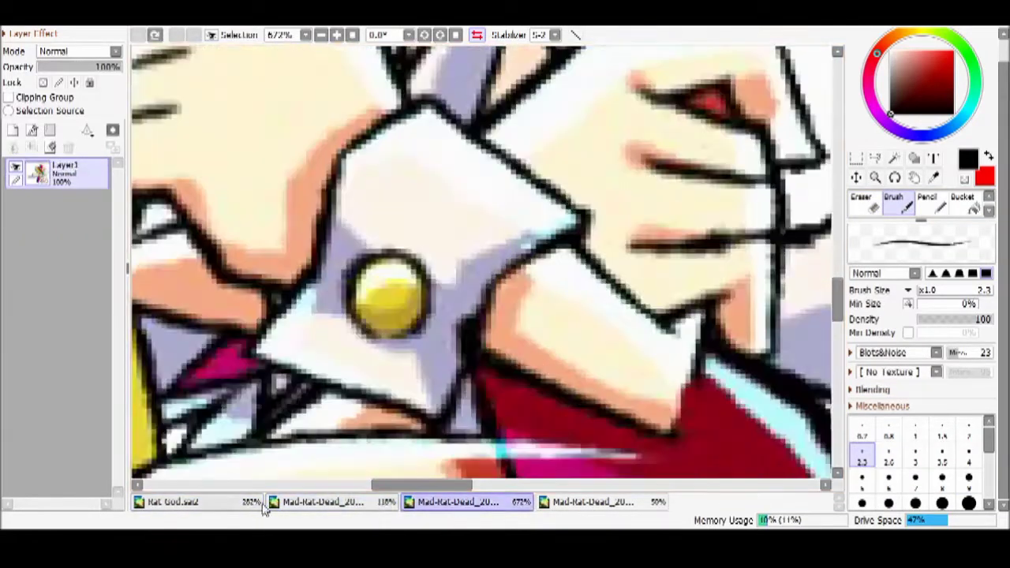
{"action": "left_click", "coordinate": [175, 505]}
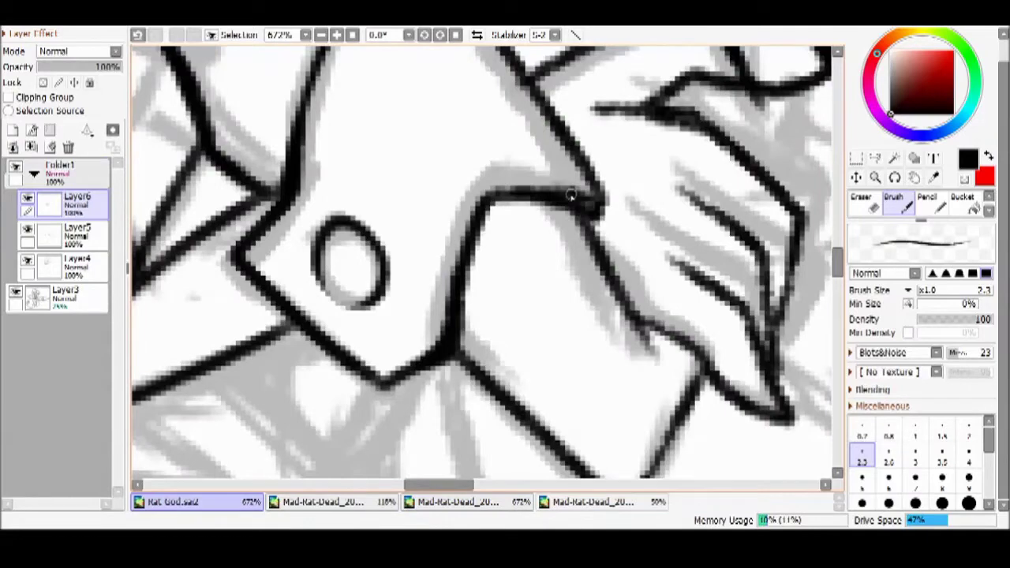
{"action": "key", "text": "e"}
{"action": "left_click_drag", "start_coordinate": [558, 183], "coordinate": [508, 190]}
{"action": "left_click", "coordinate": [906, 207]}
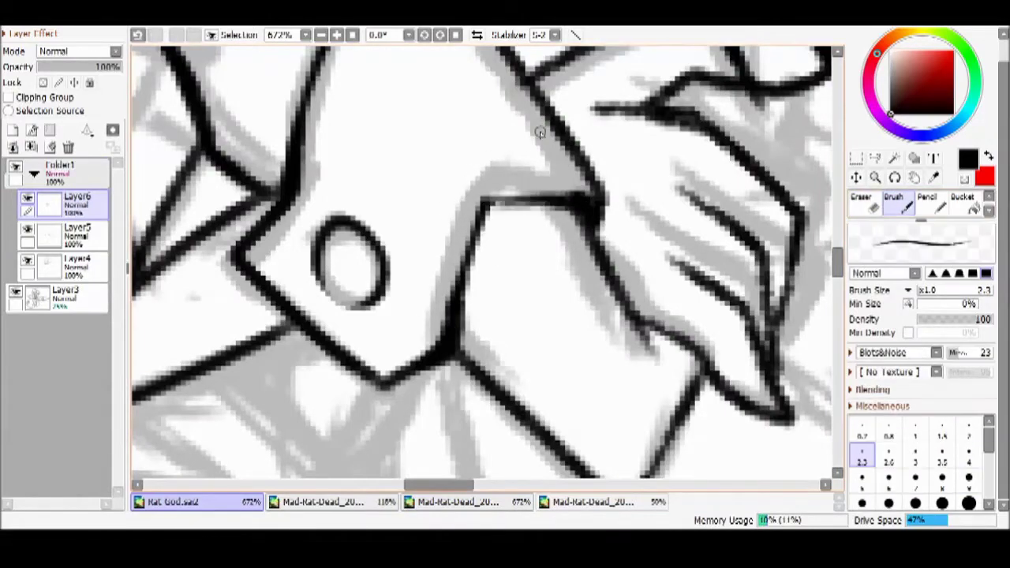
On a new layer above Layer6, ink the short clothing lines between the side hair and the second hand, cleaning up overlaps
{"action": "left_click", "coordinate": [388, 502]}
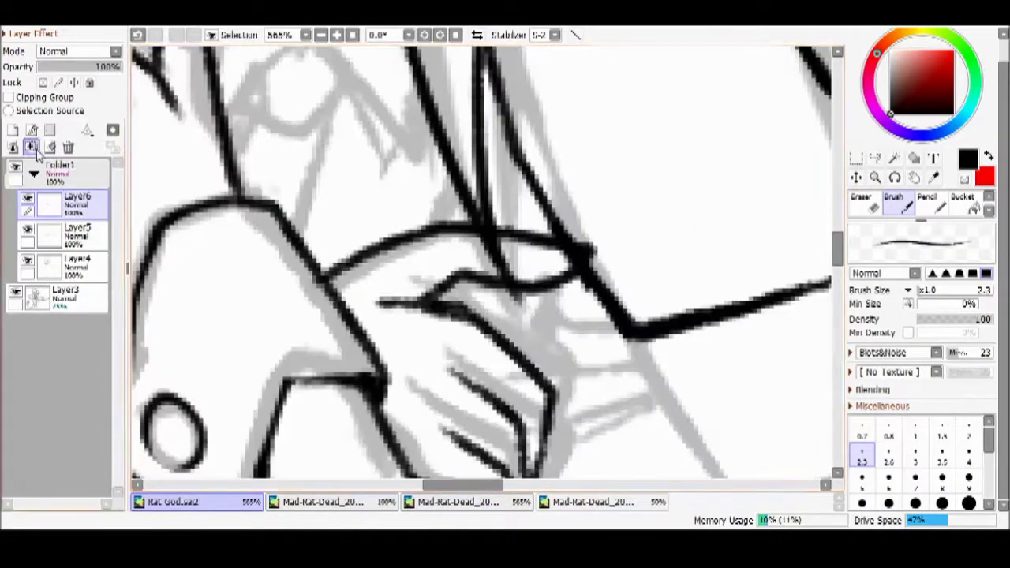
{"action": "left_click_drag", "start_coordinate": [552, 288], "coordinate": [527, 402]}
{"action": "scroll", "coordinate": [450, 229], "scroll_direction": "down", "scroll_amount": 1}
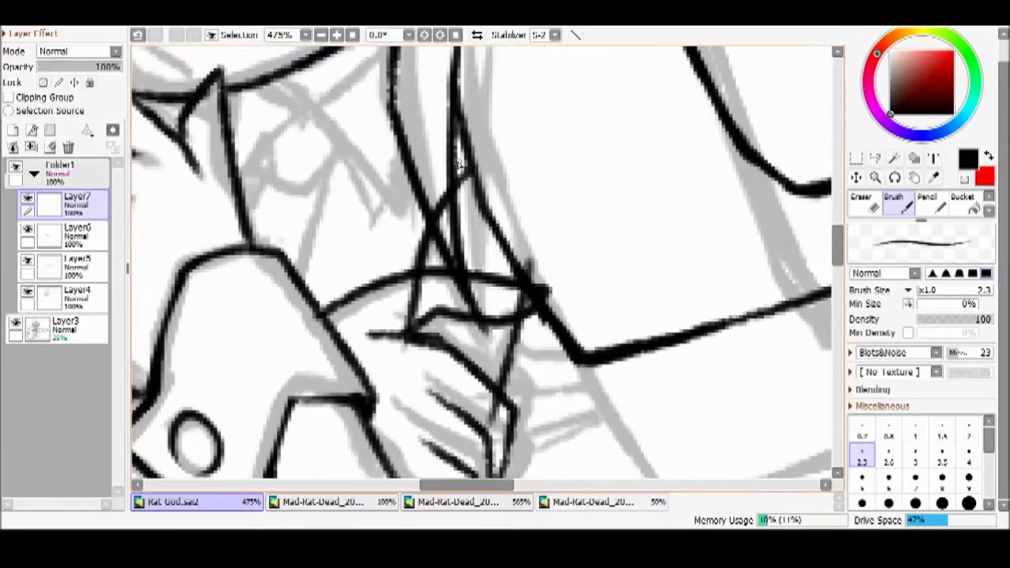
{"action": "key", "text": "e"}
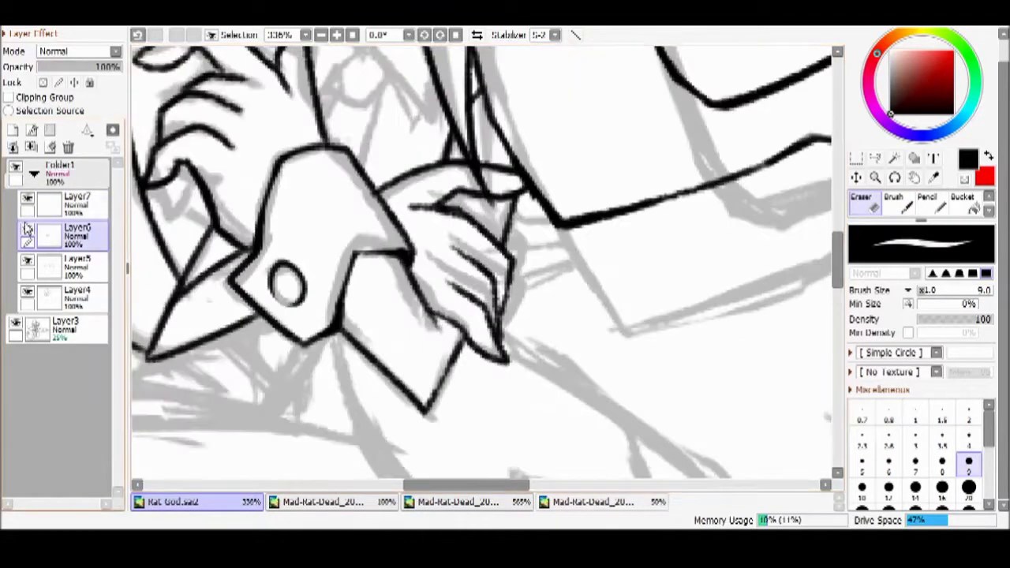
Check the reference and ink the collar and tie under the chin and the pointed fabric tip below the cuff
{"action": "left_click", "coordinate": [324, 502]}
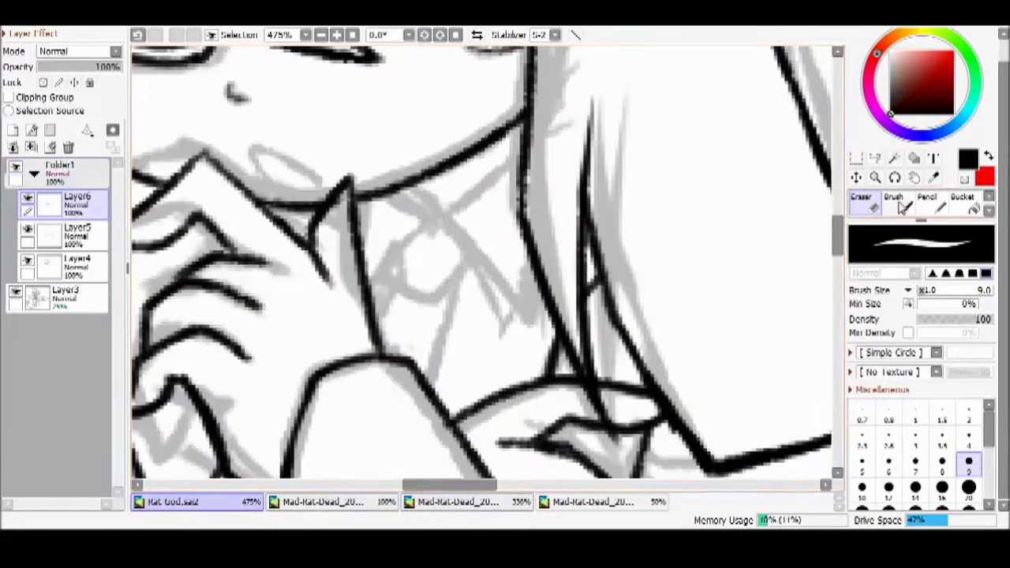
{"action": "key", "text": "b"}
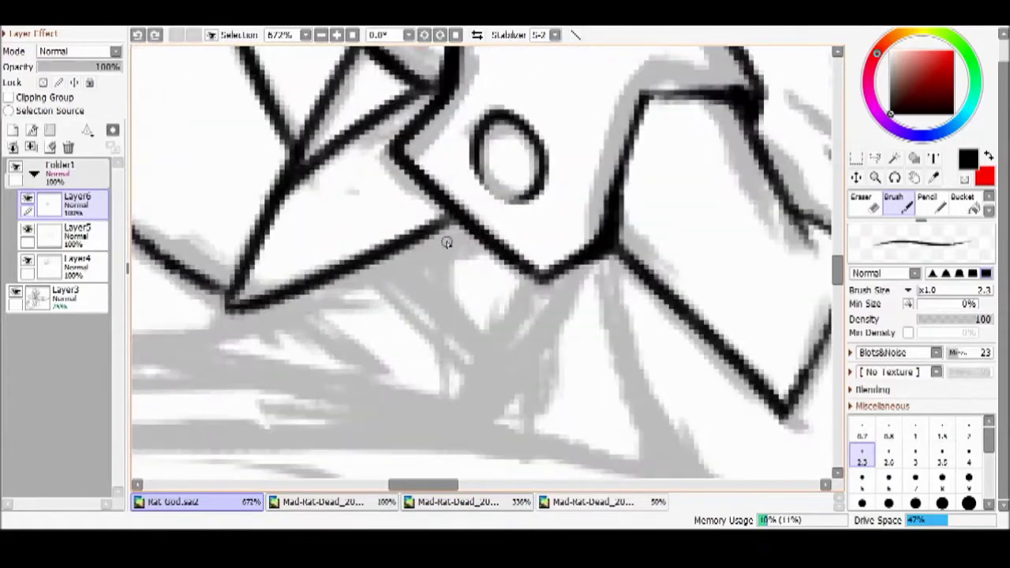
{"action": "left_click_drag", "start_coordinate": [446, 243], "coordinate": [552, 426]}
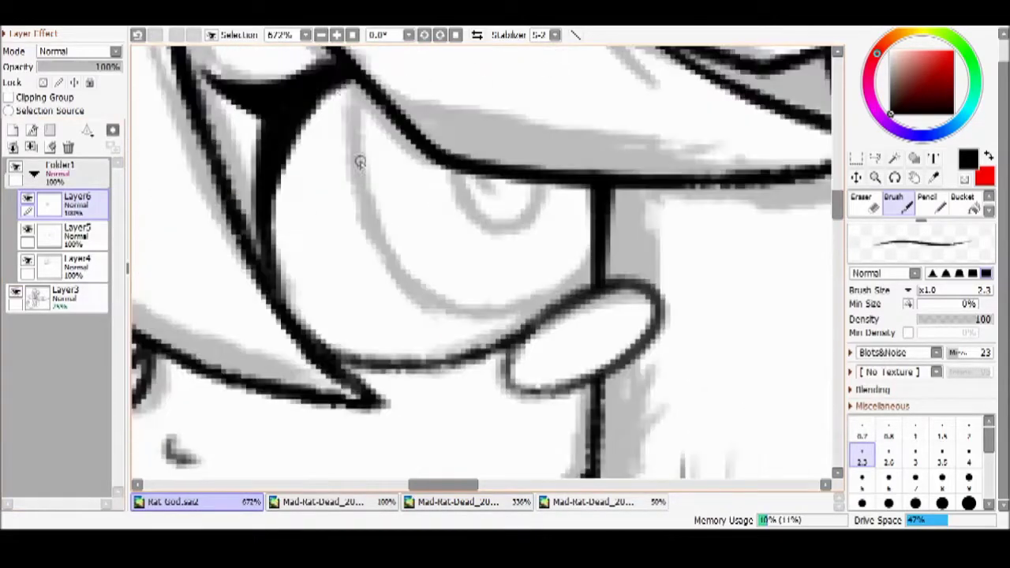
Ink the eye's iris and touch up the jawline between the raised fingers
{"action": "left_click_drag", "start_coordinate": [341, 85], "coordinate": [573, 196]}
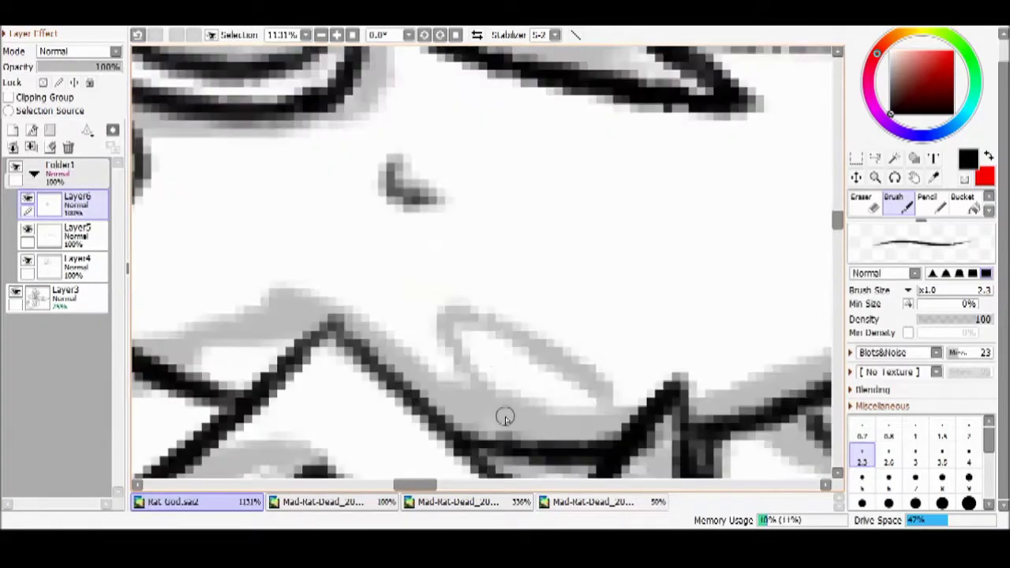
{"action": "left_click_drag", "start_coordinate": [489, 440], "coordinate": [631, 411]}
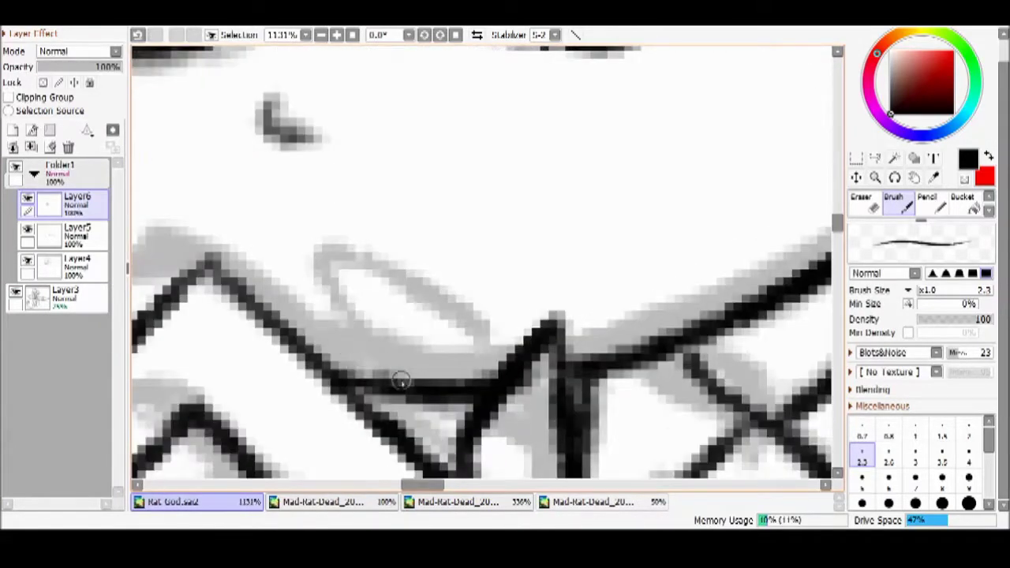
{"action": "left_click_drag", "start_coordinate": [529, 360], "coordinate": [360, 315]}
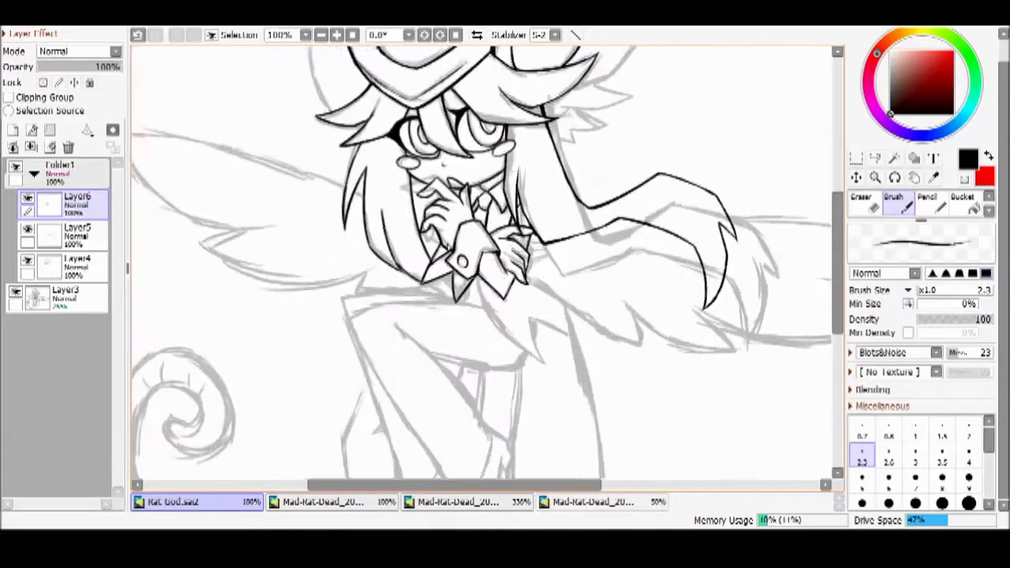
Ink the coat flap below the forearms, using brush size 5 for its outer edge and 2.6 for the jagged tip
{"action": "left_click", "coordinate": [483, 505]}
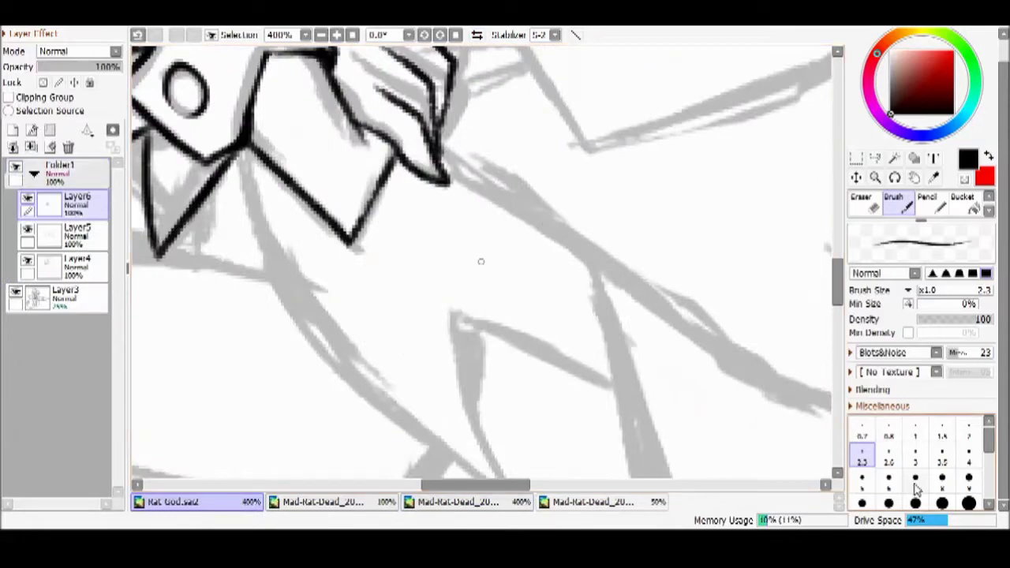
{"action": "left_click", "coordinate": [915, 478]}
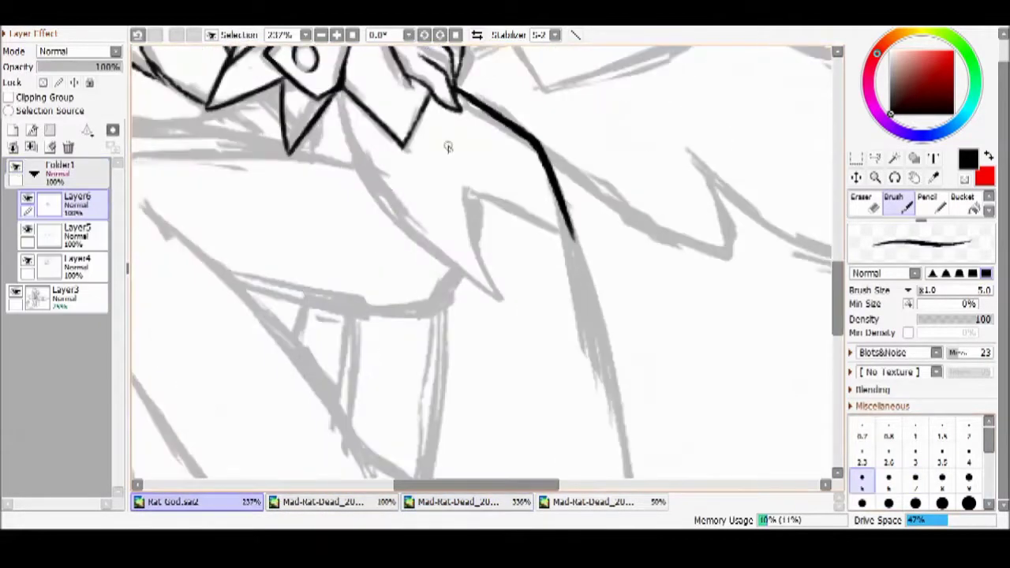
{"action": "scroll", "coordinate": [447, 147], "scroll_direction": "up", "scroll_amount": 3}
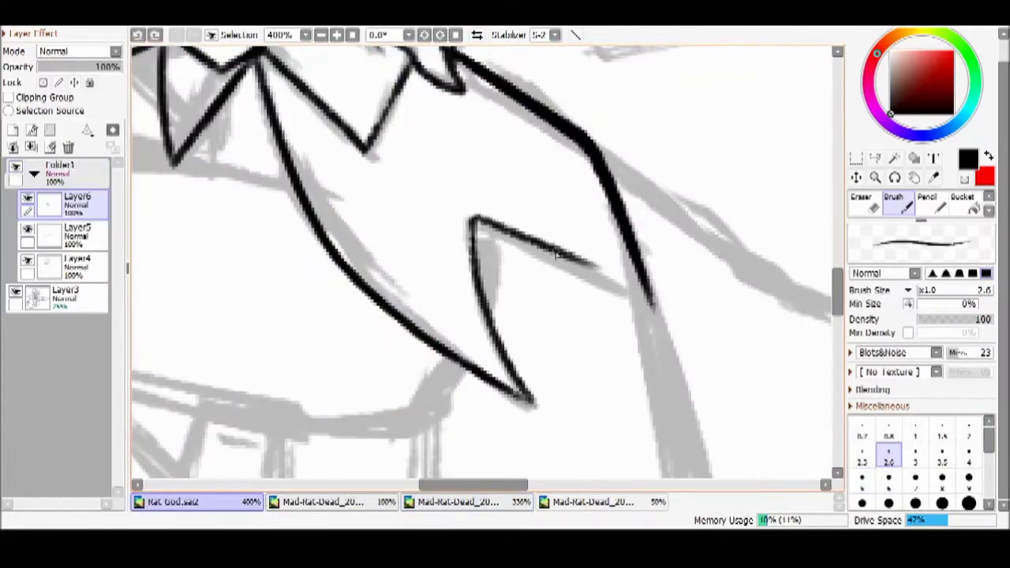
{"action": "scroll", "coordinate": [545, 330], "scroll_direction": "down", "scroll_amount": 6}
{"action": "scroll", "coordinate": [544, 330], "scroll_direction": "up", "scroll_amount": 9}
Thin the lines of the coat flap's jagged notch and sharpen its lower point
{"action": "key", "text": "e"}
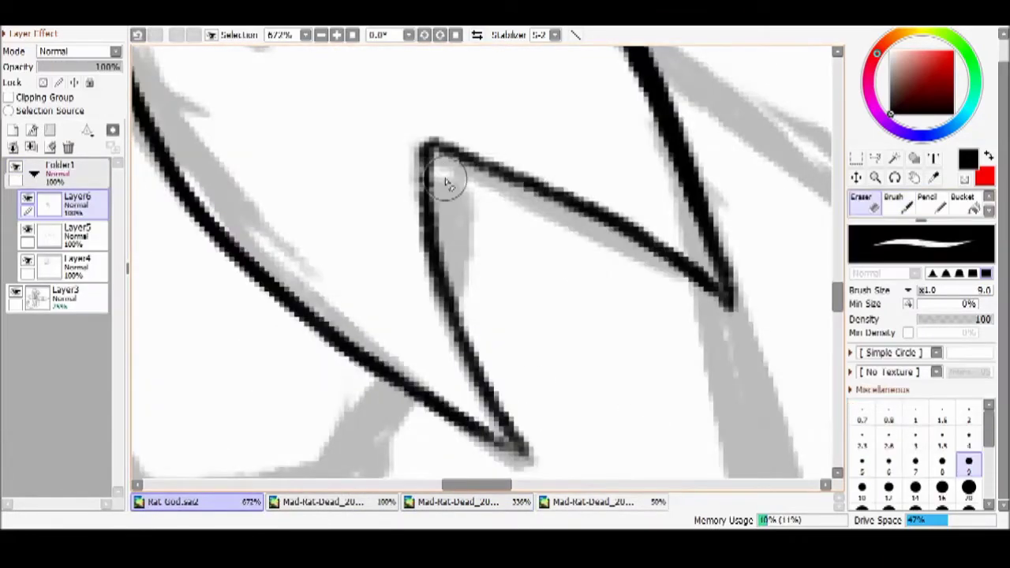
{"action": "key", "text": "b"}
{"action": "left_click_drag", "start_coordinate": [456, 325], "coordinate": [522, 456]}
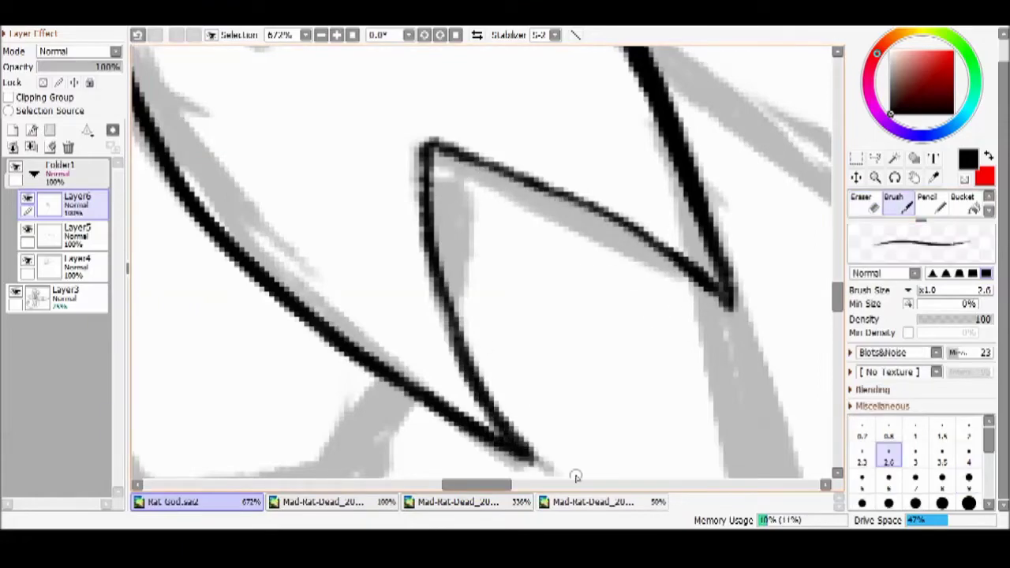
{"action": "scroll", "coordinate": [541, 471], "scroll_direction": "down", "scroll_amount": 3}
{"action": "key", "text": "e"}
{"action": "key", "text": "b"}
{"action": "scroll", "coordinate": [708, 188], "scroll_direction": "down", "scroll_amount": 2}
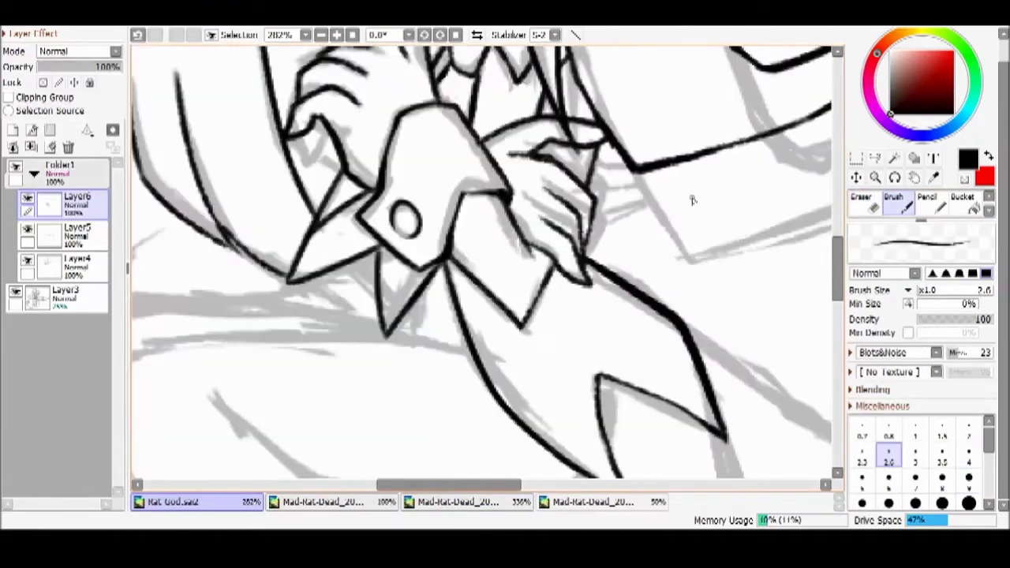
Compare the clothing with the coloured references and add short fold strokes to the pointed fabric tip beneath the cuff
{"action": "scroll", "coordinate": [708, 188], "scroll_direction": "down", "scroll_amount": 2}
{"action": "left_click", "coordinate": [323, 501]}
{"action": "left_click", "coordinate": [457, 502]}
{"action": "scroll", "coordinate": [315, 394], "scroll_direction": "down", "scroll_amount": 3}
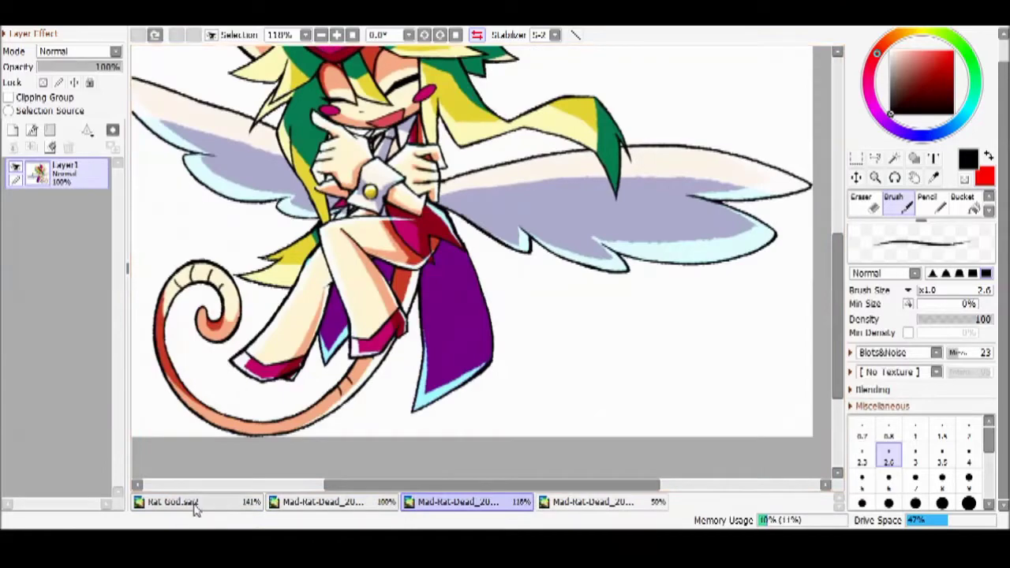
{"action": "left_click", "coordinate": [172, 502]}
{"action": "scroll", "coordinate": [605, 394], "scroll_direction": "up", "scroll_amount": 5}
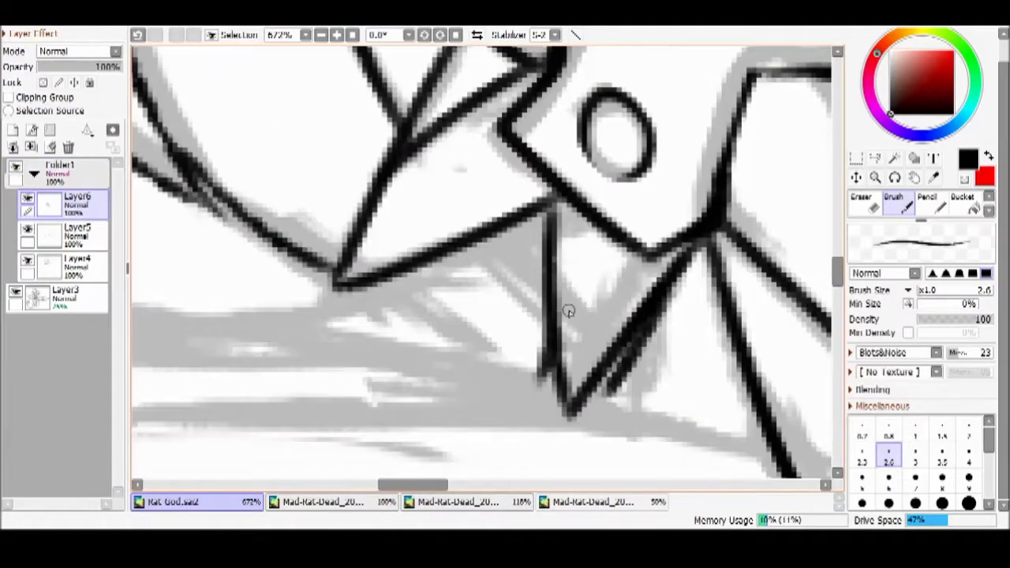
{"action": "scroll", "coordinate": [568, 311], "scroll_direction": "down", "scroll_amount": 5}
On a new layer above Layer6, ink the crossed leg's curved upper thigh edge from the coat flap to the knee
{"action": "key", "text": "ctrl+shift+n"}
{"action": "scroll", "coordinate": [618, 365], "scroll_direction": "up", "scroll_amount": 1}
{"action": "left_click", "coordinate": [323, 501]}
{"action": "left_click", "coordinate": [172, 502]}
{"action": "scroll", "coordinate": [481, 253], "scroll_direction": "up", "scroll_amount": 1}
{"action": "left_click_drag", "start_coordinate": [709, 180], "coordinate": [329, 209]}
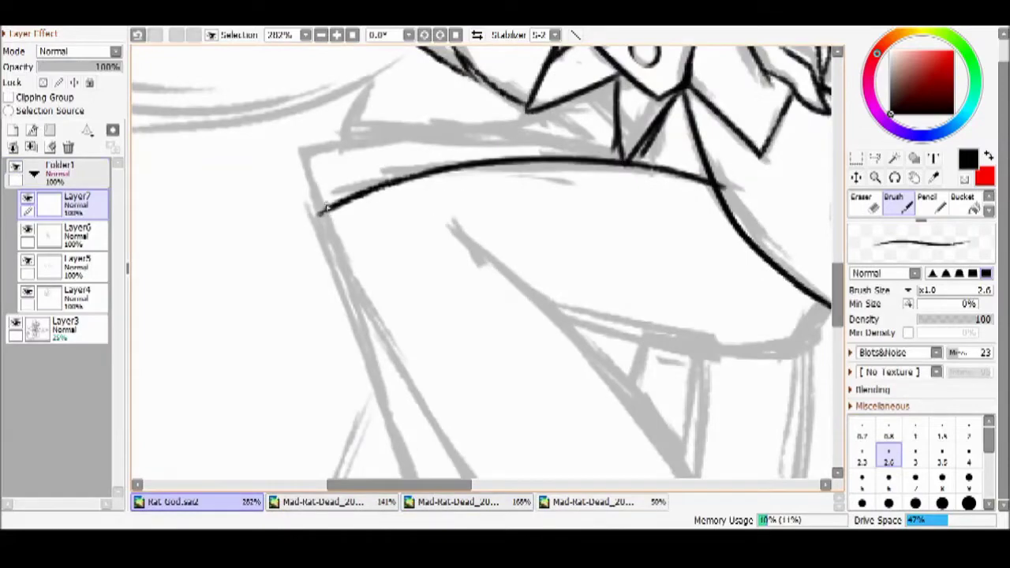
Ink the knee corner and the long line down the back of the crossed leg's calf
{"action": "scroll", "coordinate": [351, 171], "scroll_direction": "down", "scroll_amount": 1}
{"action": "key", "text": "ctrl+z"}
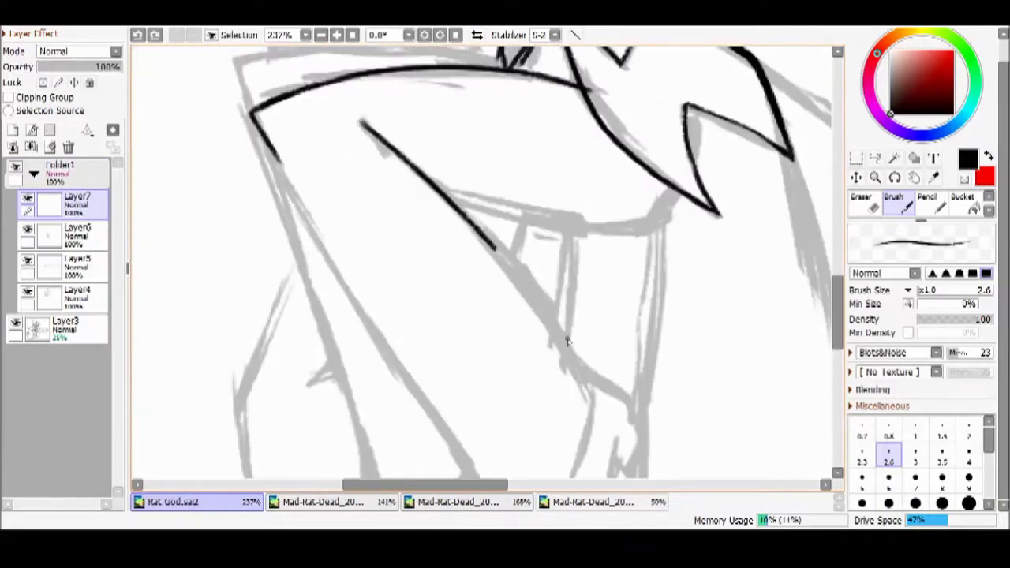
{"action": "scroll", "coordinate": [537, 279], "scroll_direction": "up", "scroll_amount": 2}
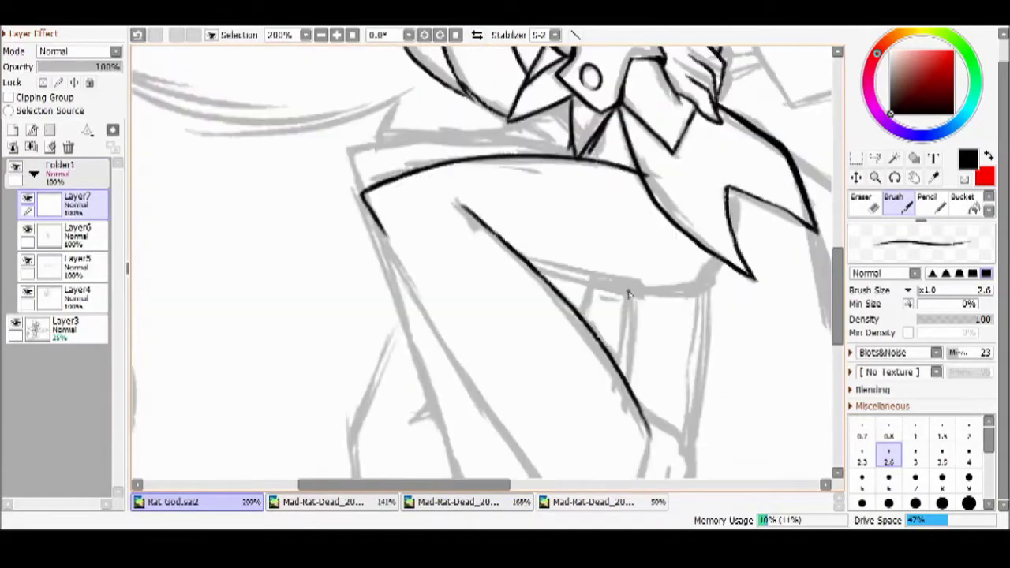
Check the coloured references and ink the underside of the crossed thigh up to the coat flap, thickened with brush size 6
{"action": "left_click", "coordinate": [449, 502]}
{"action": "left_click", "coordinate": [323, 501]}
{"action": "left_click", "coordinate": [422, 507]}
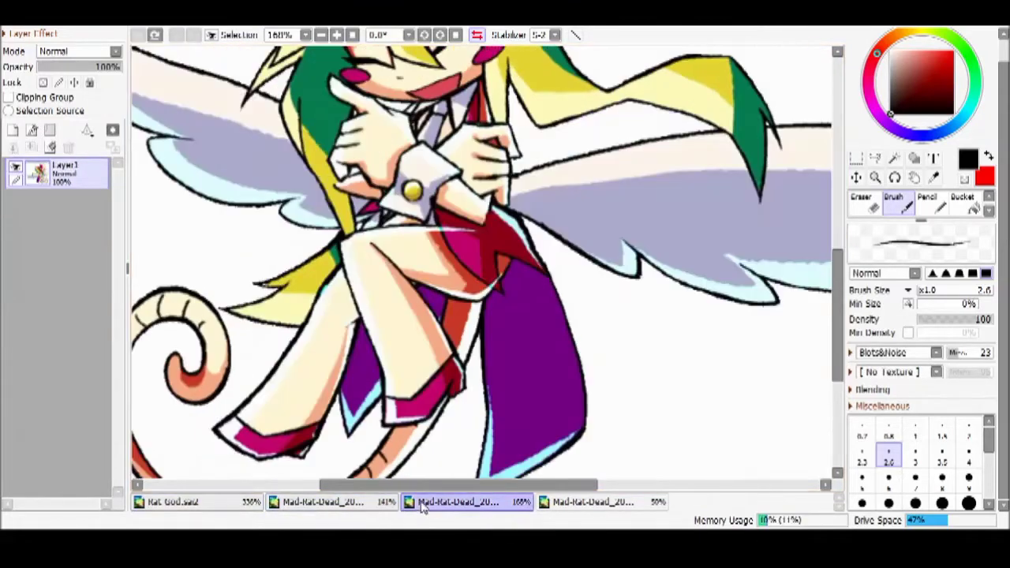
{"action": "left_click", "coordinate": [197, 503]}
{"action": "scroll", "coordinate": [246, 316], "scroll_direction": "up", "scroll_amount": 2}
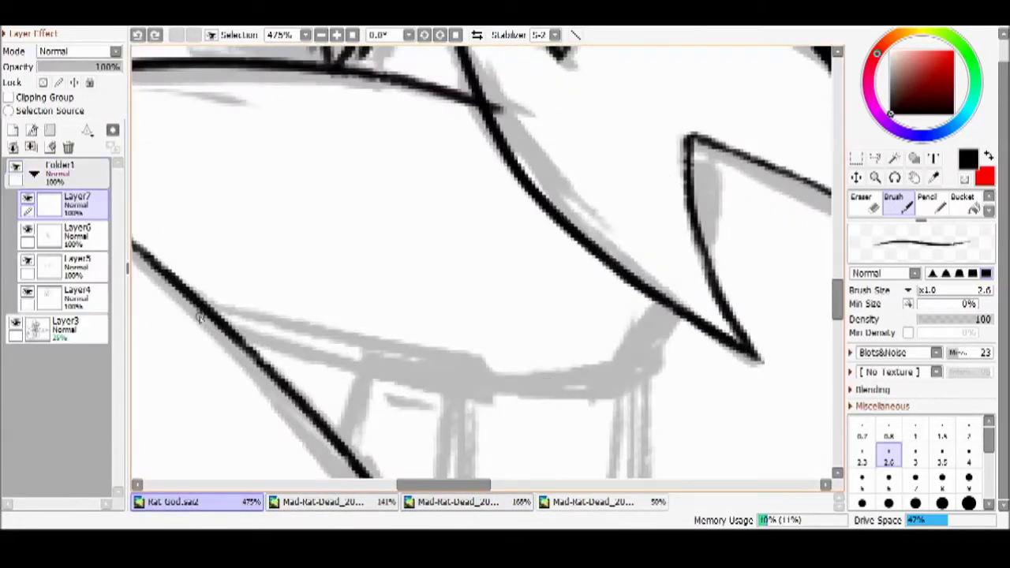
{"action": "mouse_move", "coordinate": [219, 315]}
{"action": "left_mouse_down"}
{"action": "mouse_move", "coordinate": [621, 368]}
{"action": "mouse_move", "coordinate": [677, 303]}
{"action": "left_mouse_up"}
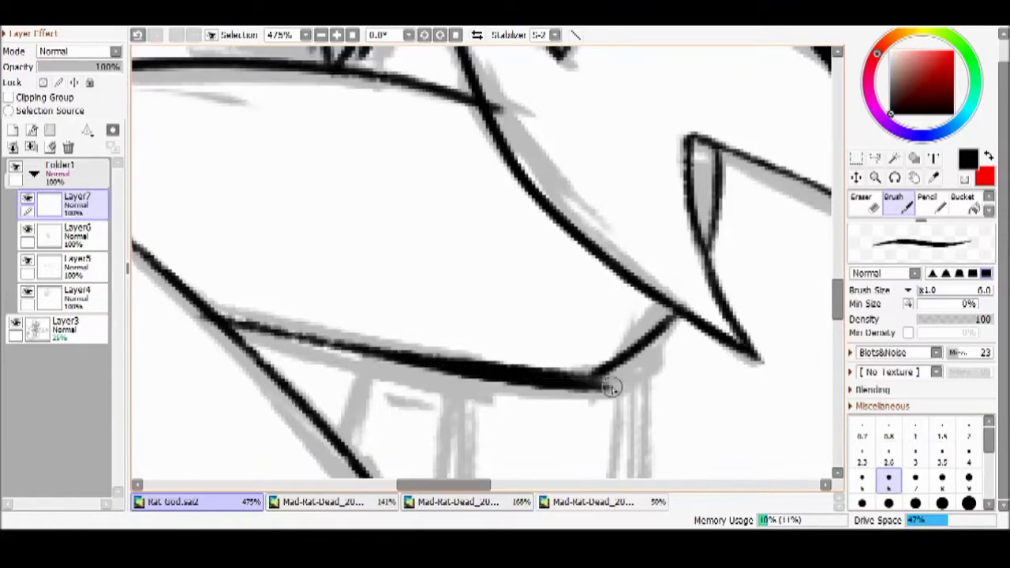
{"action": "key", "text": "e"}
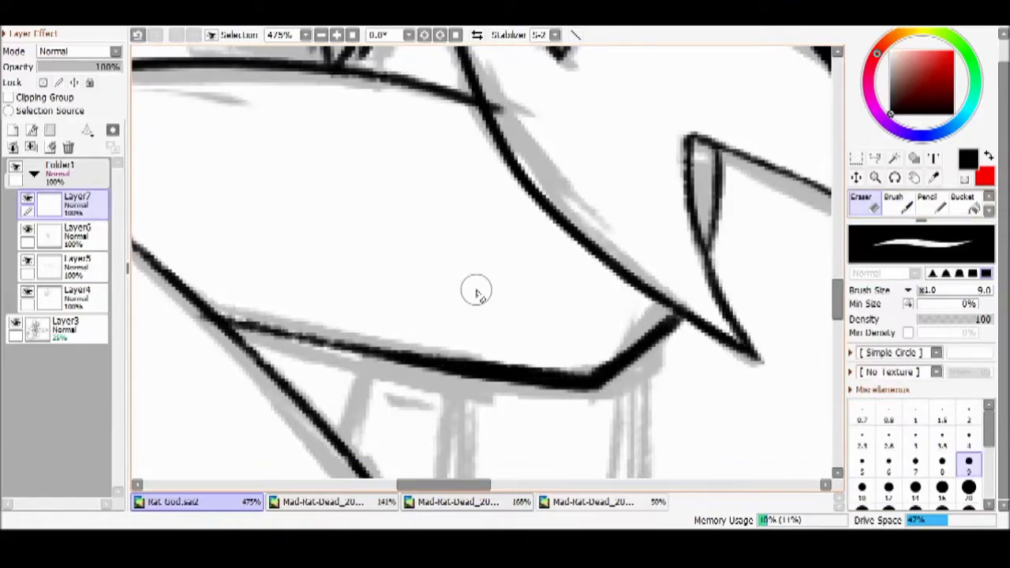
Check the coloured references and extend the crossed leg's inner calf line down towards the ankle with brush size 6
{"action": "scroll", "coordinate": [593, 403], "scroll_direction": "down", "scroll_amount": 4}
{"action": "left_click", "coordinate": [476, 502]}
{"action": "left_click", "coordinate": [172, 502]}
{"action": "scroll", "coordinate": [607, 246], "scroll_direction": "up", "scroll_amount": 2}
{"action": "scroll", "coordinate": [607, 247], "scroll_direction": "up", "scroll_amount": 2}
{"action": "scroll", "coordinate": [555, 271], "scroll_direction": "down", "scroll_amount": 4}
{"action": "key", "text": "b"}
{"action": "left_click", "coordinate": [316, 502]}
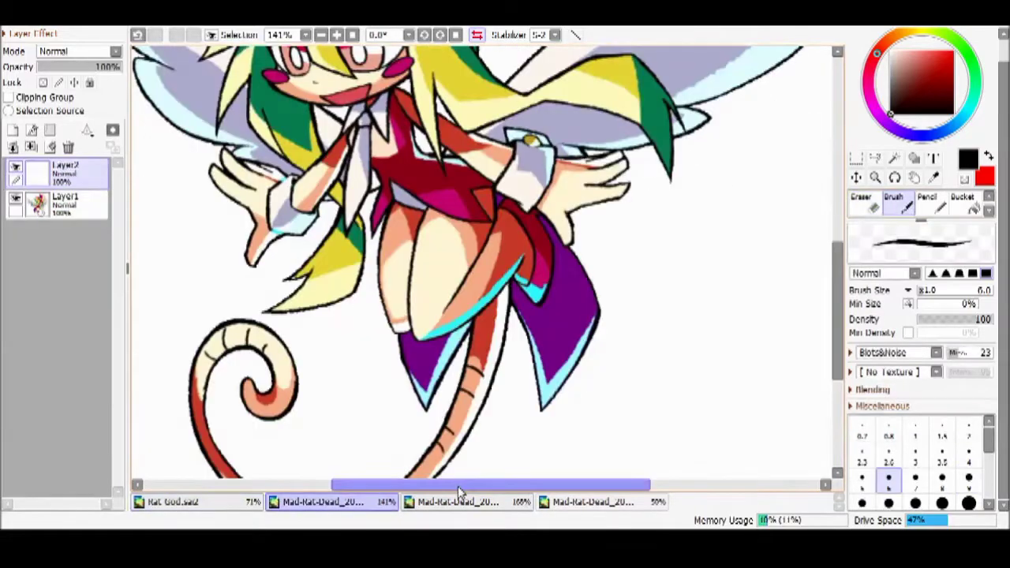
{"action": "left_click", "coordinate": [458, 501]}
{"action": "left_click", "coordinate": [172, 502]}
{"action": "scroll", "coordinate": [674, 242], "scroll_direction": "up", "scroll_amount": 2}
{"action": "scroll", "coordinate": [583, 254], "scroll_direction": "up", "scroll_amount": 3}
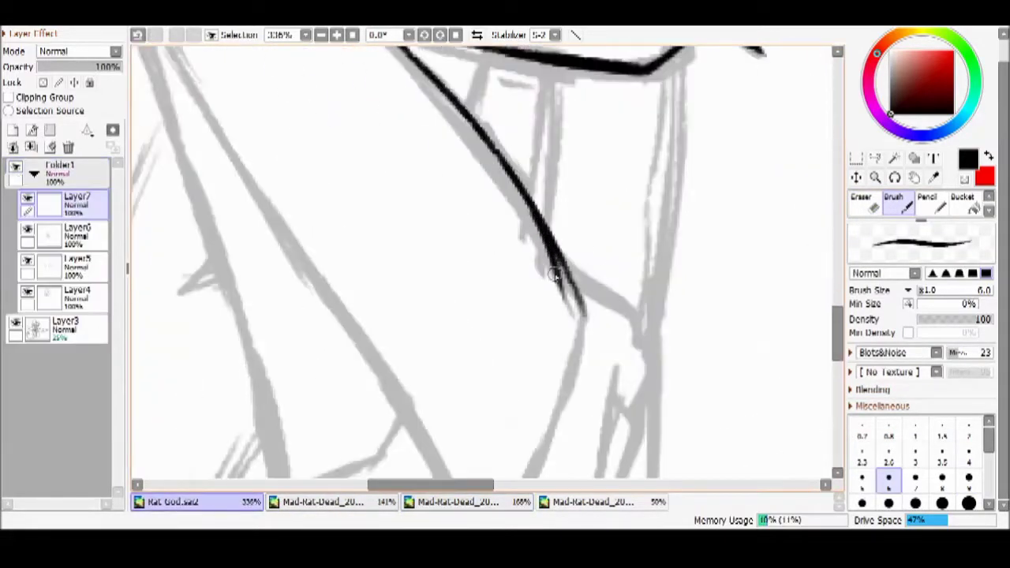
{"action": "scroll", "coordinate": [544, 208], "scroll_direction": "down", "scroll_amount": 4}
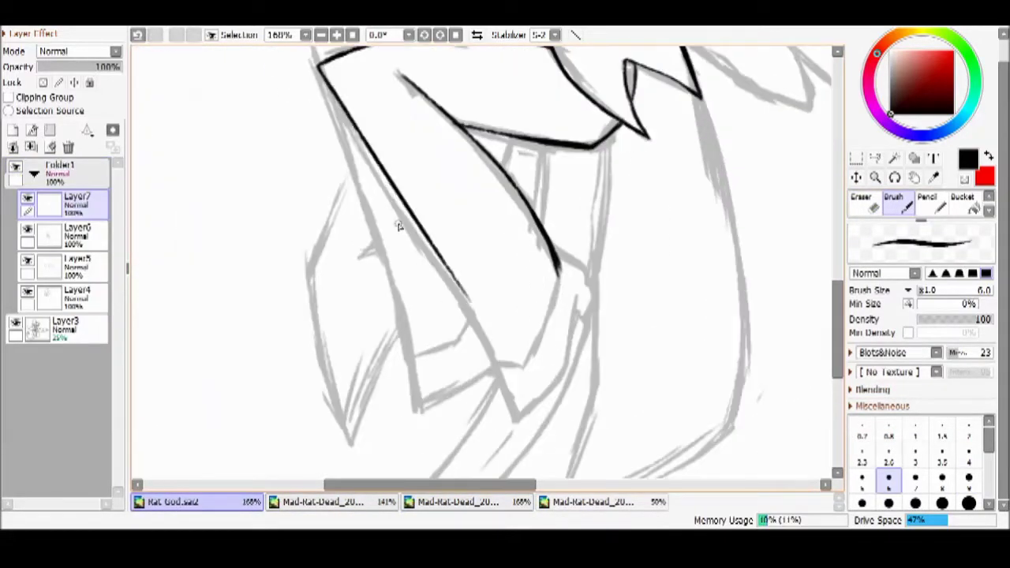
Compare the legs with the references and ink the crossed leg's shin edge down to the shoe tip, using brush size 5
{"action": "key", "text": "ctrl+Tab"}
{"action": "key", "text": "ctrl+Tab"}
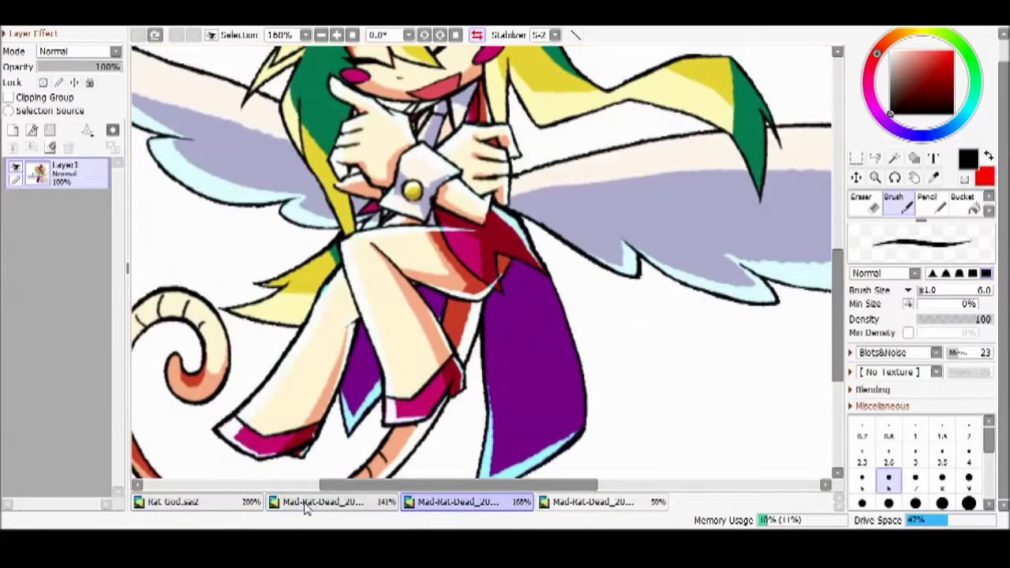
{"action": "key", "text": "ctrl+Tab"}
{"action": "scroll", "coordinate": [508, 317], "scroll_direction": "up", "scroll_amount": 2}
{"action": "scroll", "coordinate": [509, 317], "scroll_direction": "down", "scroll_amount": 4}
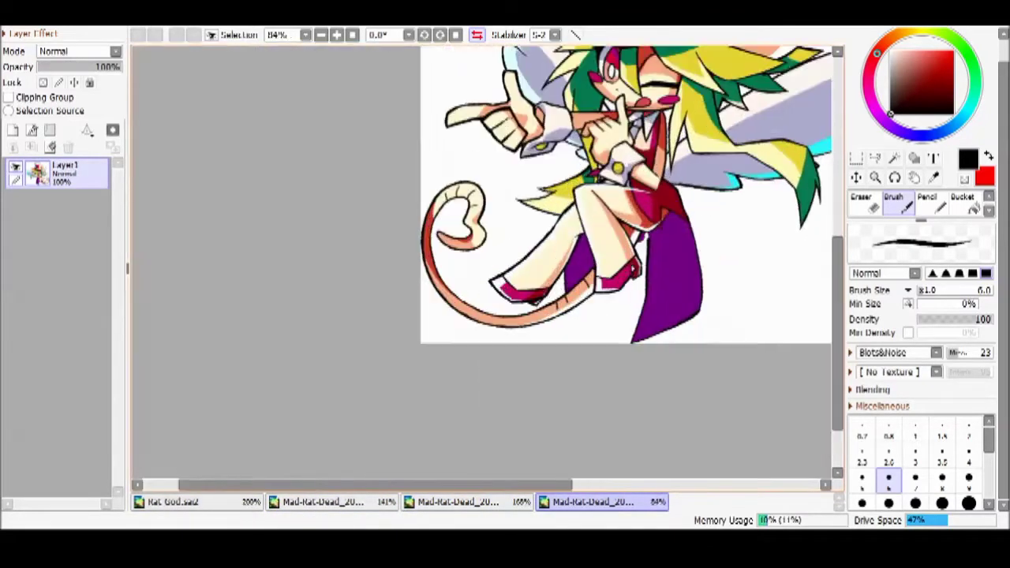
{"action": "key", "text": "ctrl+Tab"}
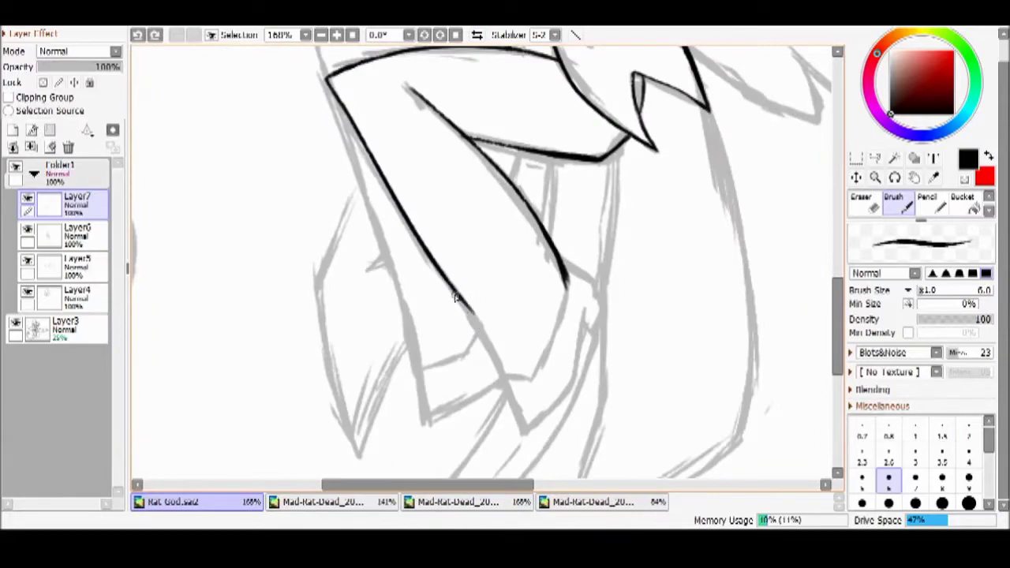
{"action": "scroll", "coordinate": [460, 262], "scroll_direction": "up", "scroll_amount": 6}
{"action": "scroll", "coordinate": [452, 349], "scroll_direction": "down", "scroll_amount": 4}
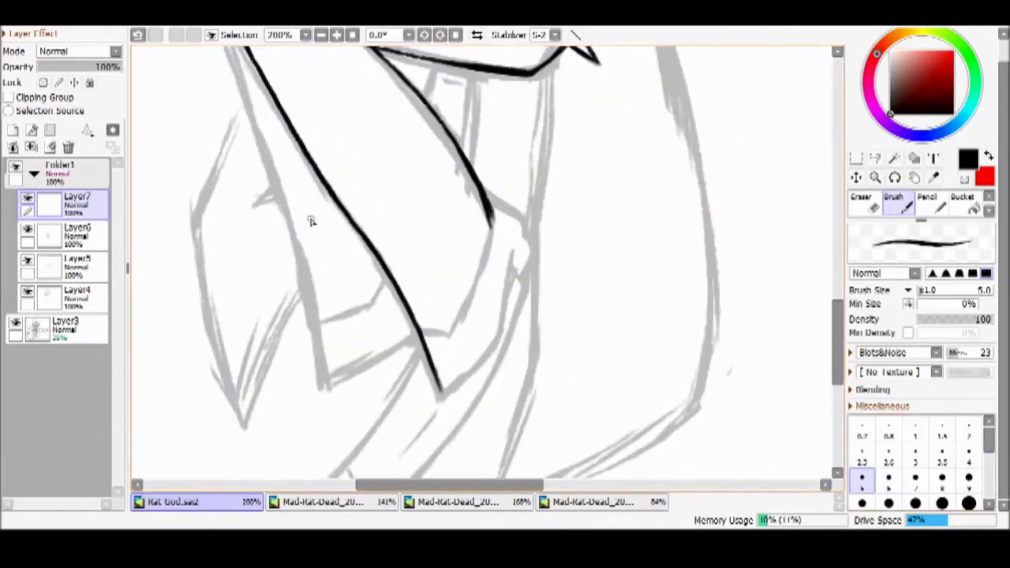
Ink the hem edge closing the crossed leg above the shoe and the short line from the calf towards the heel
{"action": "scroll", "coordinate": [537, 207], "scroll_direction": "up", "scroll_amount": 5}
{"action": "scroll", "coordinate": [467, 404], "scroll_direction": "down", "scroll_amount": 4}
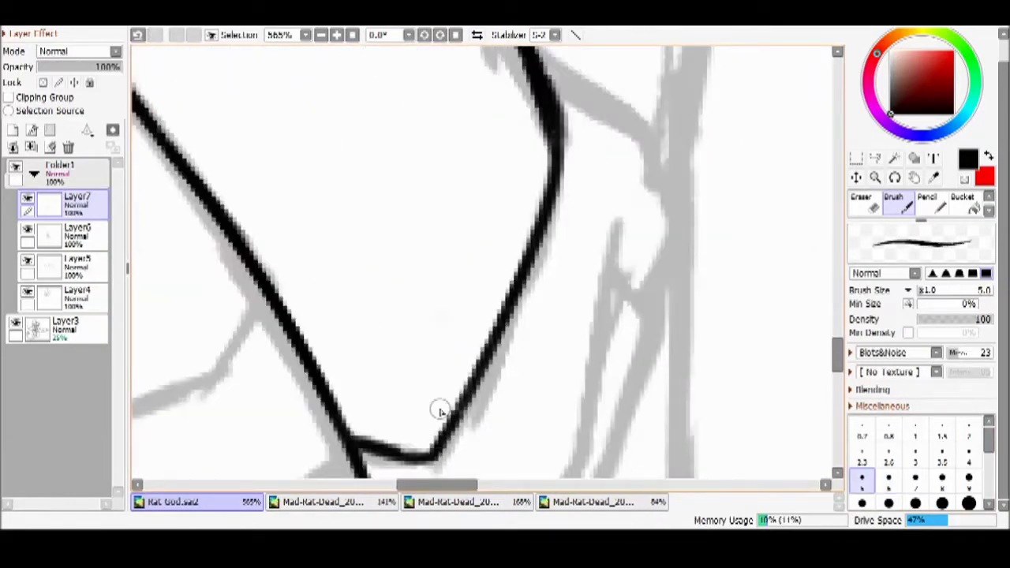
{"action": "left_click", "coordinate": [447, 503]}
{"action": "scroll", "coordinate": [331, 410], "scroll_direction": "up", "scroll_amount": 3}
{"action": "left_click", "coordinate": [223, 509]}
{"action": "scroll", "coordinate": [546, 272], "scroll_direction": "up", "scroll_amount": 2}
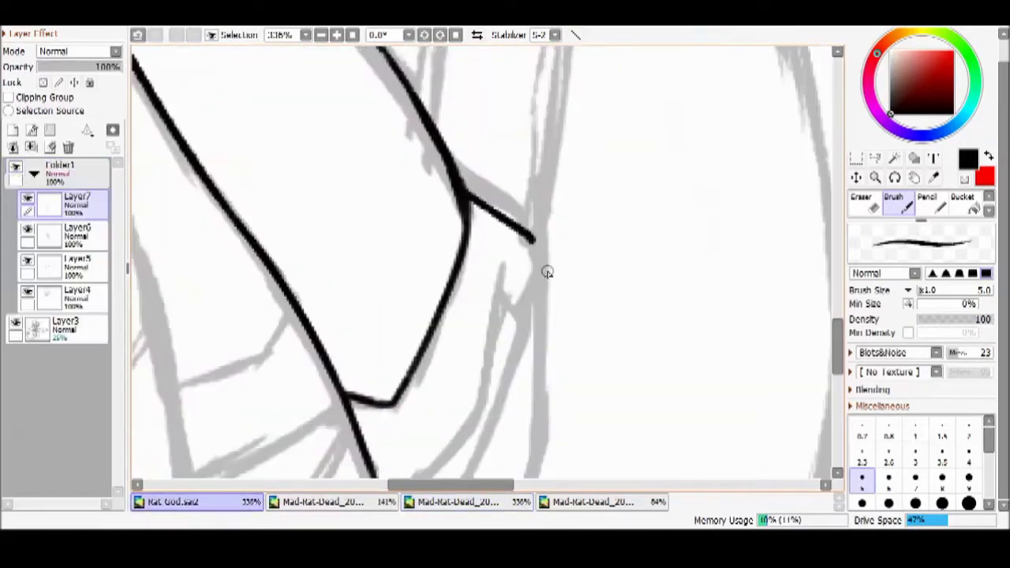
Ink the crossed foot's heel notch and sole down to the toe, and clean the heel line with the transparent colour
{"action": "scroll", "coordinate": [505, 298], "scroll_direction": "up", "scroll_amount": 3}
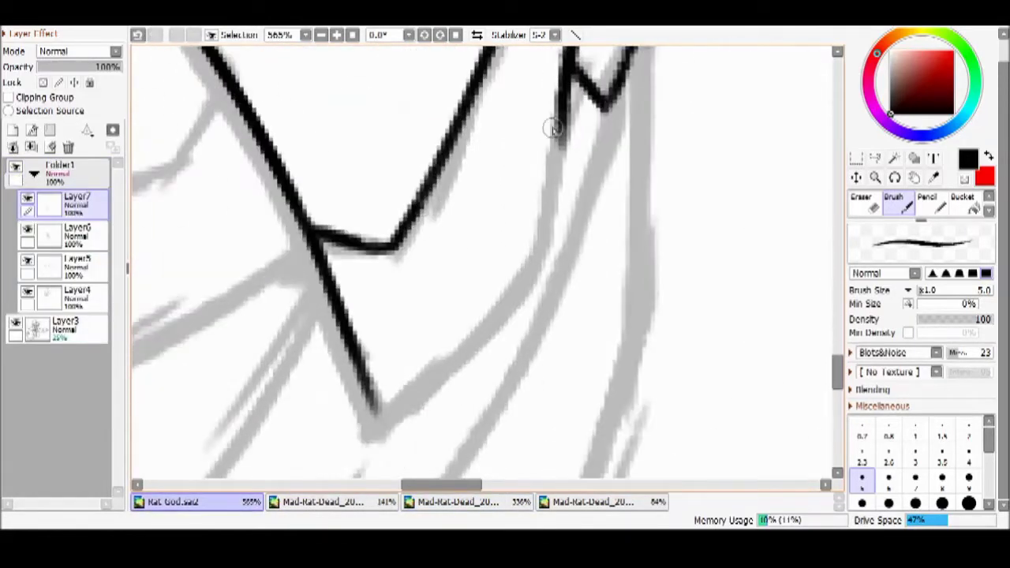
{"action": "left_click_drag", "start_coordinate": [559, 142], "coordinate": [371, 414]}
{"action": "scroll", "coordinate": [512, 196], "scroll_direction": "down", "scroll_amount": 3}
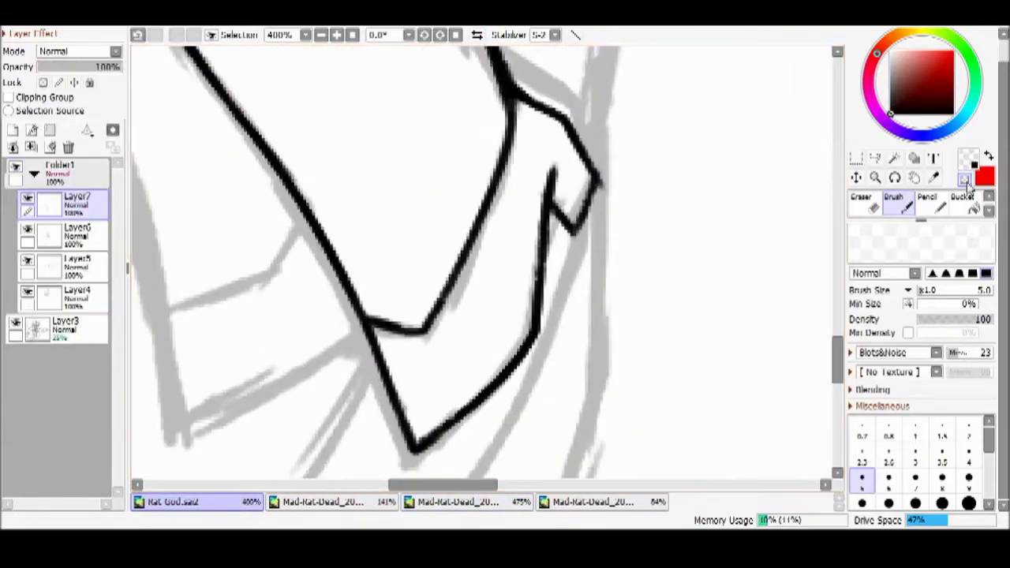
{"action": "left_click", "coordinate": [964, 178]}
{"action": "left_click_drag", "start_coordinate": [555, 164], "coordinate": [542, 282]}
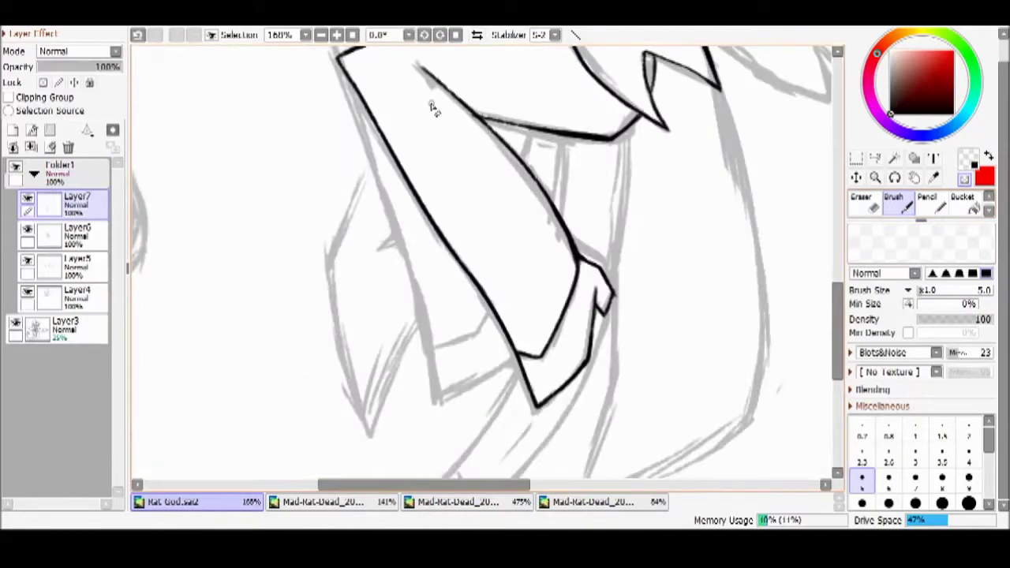
Shift the inked lower part of the crossed leg and its shoe up towards the knee to shorten the leg
{"action": "scroll", "coordinate": [497, 304], "scroll_direction": "down", "scroll_amount": 3}
{"action": "scroll", "coordinate": [356, 138], "scroll_direction": "up", "scroll_amount": 4}
{"action": "scroll", "coordinate": [381, 179], "scroll_direction": "down", "scroll_amount": 4}
{"action": "scroll", "coordinate": [473, 237], "scroll_direction": "up", "scroll_amount": 1}
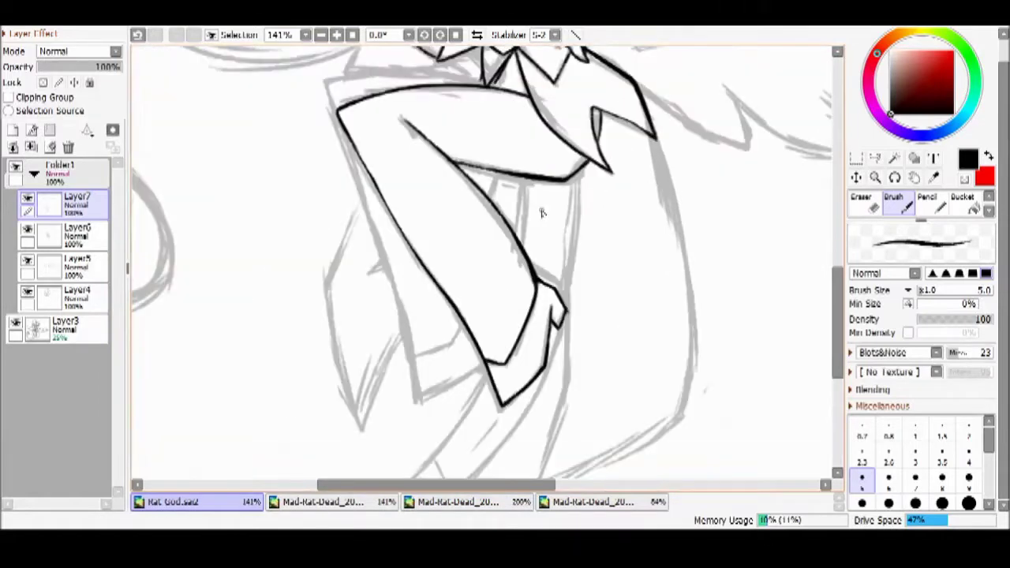
{"action": "key", "text": "a"}
{"action": "mouse_move", "coordinate": [541, 212]}
{"action": "left_mouse_down"}
{"action": "mouse_move", "coordinate": [608, 286]}
{"action": "mouse_move", "coordinate": [497, 270]}
{"action": "left_mouse_up"}
Erase the mismatched stretch of the crossed leg's shin line and redraw it smoothly across the join
{"action": "left_click", "coordinate": [862, 202]}
{"action": "left_click_drag", "start_coordinate": [383, 220], "coordinate": [397, 236]}
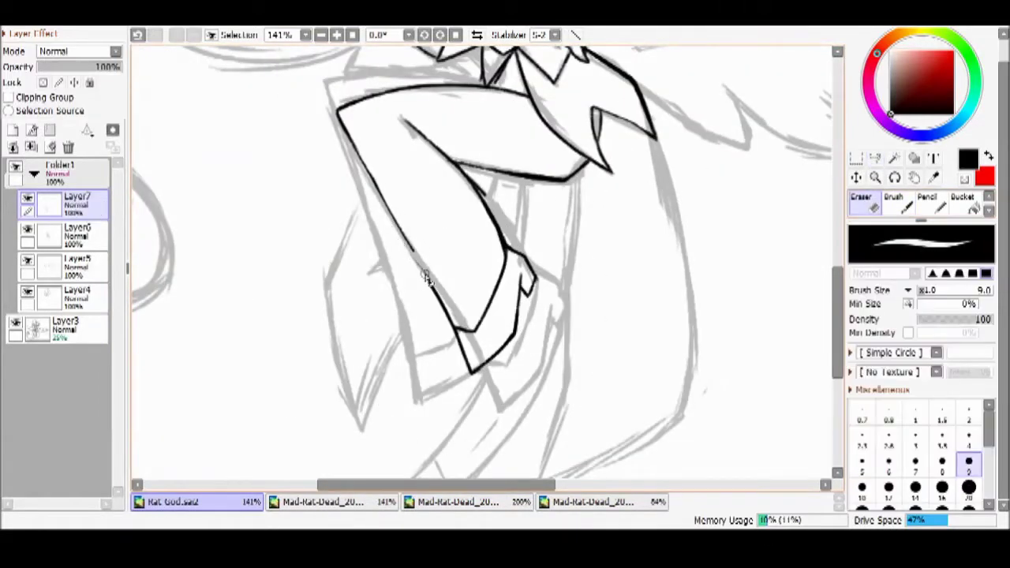
{"action": "scroll", "coordinate": [395, 247], "scroll_direction": "up", "scroll_amount": 5}
{"action": "key", "text": "b"}
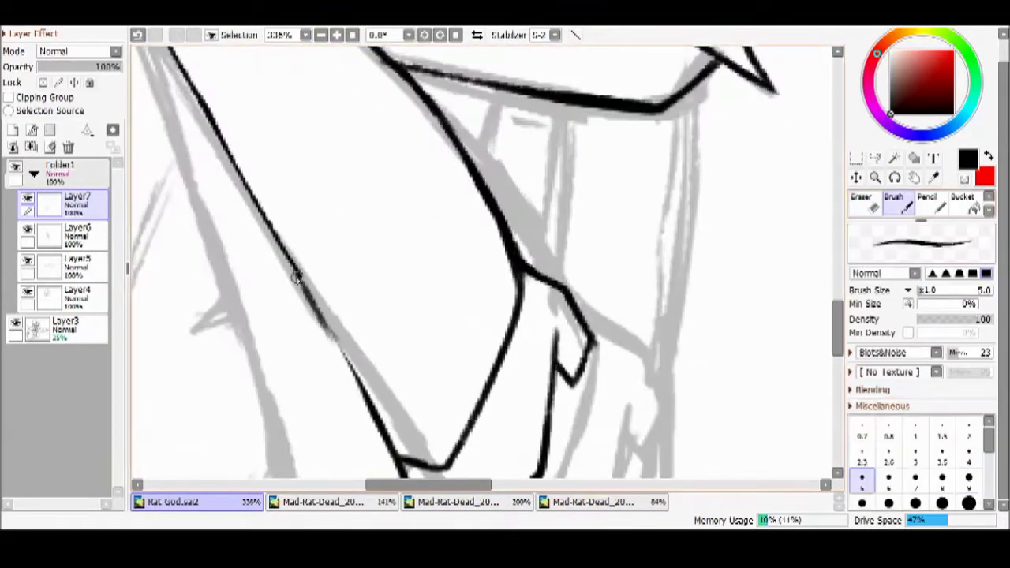
{"action": "key", "text": "e"}
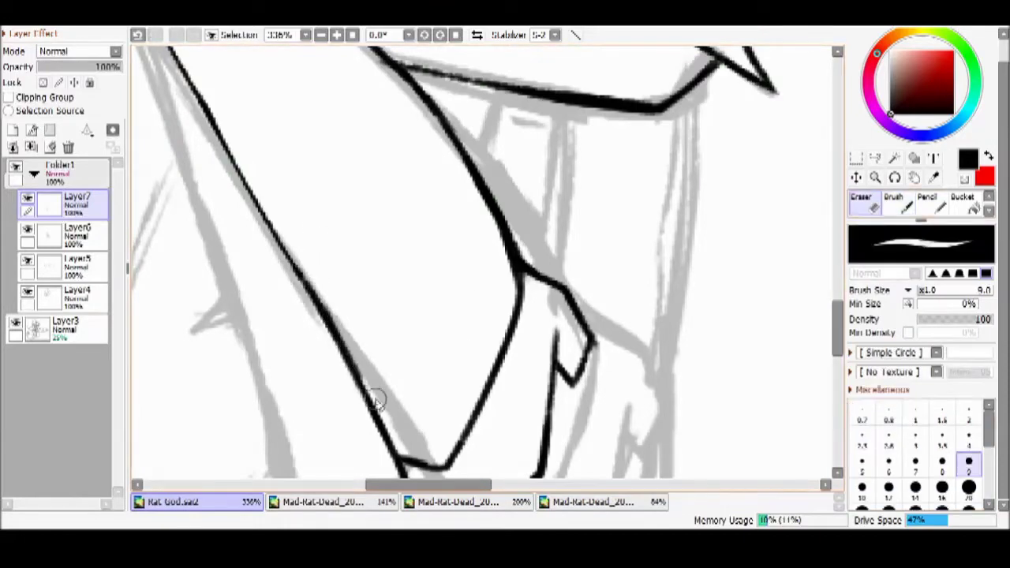
{"action": "key", "text": "b"}
{"action": "scroll", "coordinate": [351, 362], "scroll_direction": "down", "scroll_amount": 4}
Try adding thin strokes with brush size 2.3 along the crossed leg's thigh and knee
{"action": "left_click", "coordinate": [876, 397]}
{"action": "left_click", "coordinate": [876, 401]}
{"action": "scroll", "coordinate": [495, 202], "scroll_direction": "up", "scroll_amount": 3}
{"action": "scroll", "coordinate": [495, 201], "scroll_direction": "down", "scroll_amount": 2}
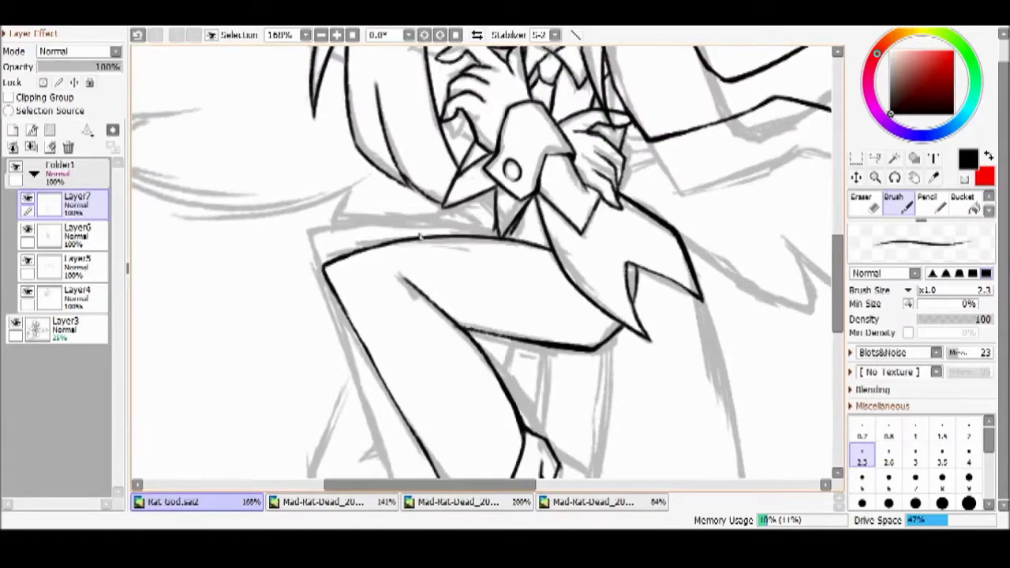
{"action": "scroll", "coordinate": [462, 248], "scroll_direction": "up", "scroll_amount": 3}
{"action": "mouse_move", "coordinate": [592, 233]}
{"action": "left_mouse_down"}
{"action": "mouse_move", "coordinate": [253, 268]}
{"action": "mouse_move", "coordinate": [272, 302]}
{"action": "left_mouse_up"}
{"action": "scroll", "coordinate": [252, 268], "scroll_direction": "down", "scroll_amount": 4}
{"action": "scroll", "coordinate": [221, 297], "scroll_direction": "up", "scroll_amount": 5}
{"action": "left_click_drag", "start_coordinate": [308, 209], "coordinate": [359, 304]}
{"action": "left_click_drag", "start_coordinate": [377, 185], "coordinate": [442, 298]}
{"action": "key", "text": "Delete"}
{"action": "scroll", "coordinate": [466, 236], "scroll_direction": "down", "scroll_amount": 4}
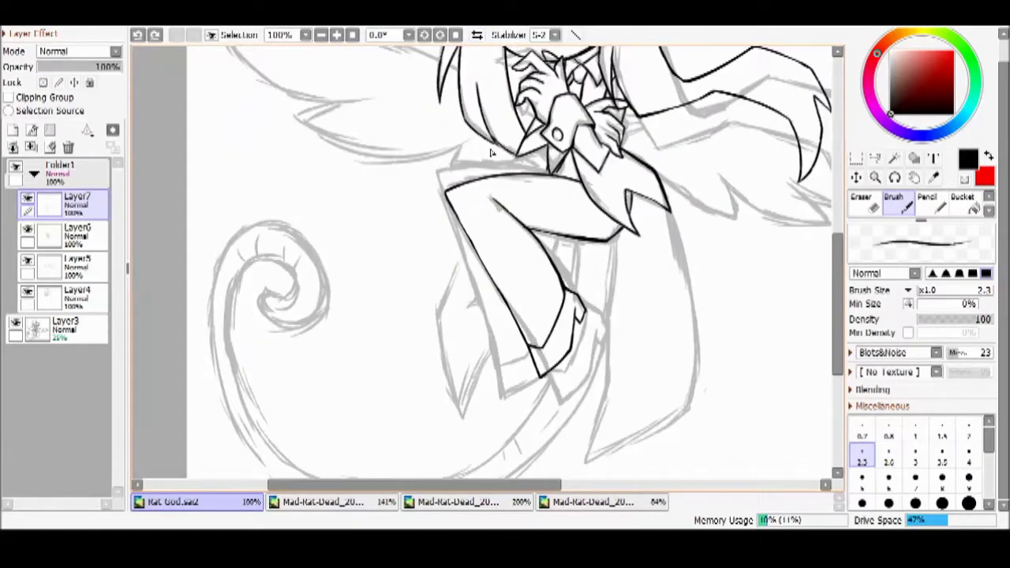
On a new layer above Layer7, ink the rear leg's upper thigh edge behind the crossed thigh with brush size 5
{"action": "key", "text": "ctrl+shift+n"}
{"action": "scroll", "coordinate": [377, 128], "scroll_direction": "up", "scroll_amount": 4}
{"action": "mouse_move", "coordinate": [522, 187]}
{"action": "left_mouse_down"}
{"action": "mouse_move", "coordinate": [639, 221]}
{"action": "mouse_move", "coordinate": [255, 214]}
{"action": "left_mouse_up"}
{"action": "key", "text": "ctrl+z"}
{"action": "left_click_drag", "start_coordinate": [429, 193], "coordinate": [227, 217]}
{"action": "scroll", "coordinate": [284, 150], "scroll_direction": "down", "scroll_amount": 4}
{"action": "scroll", "coordinate": [282, 111], "scroll_direction": "up", "scroll_amount": 1}
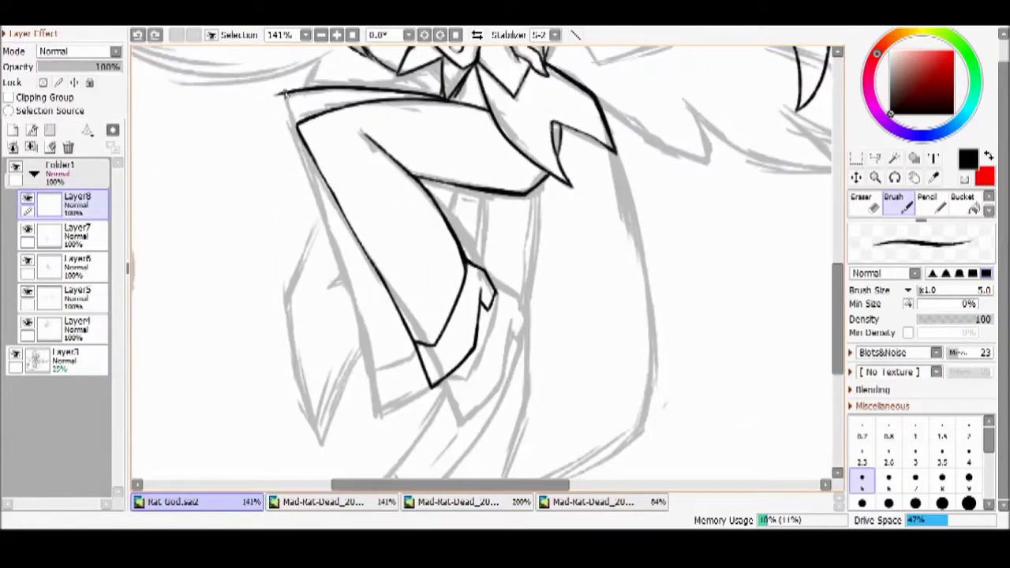
Ink the rear leg's long shin edge from its knee corner down towards the foot
{"action": "scroll", "coordinate": [336, 240], "scroll_direction": "up", "scroll_amount": 5}
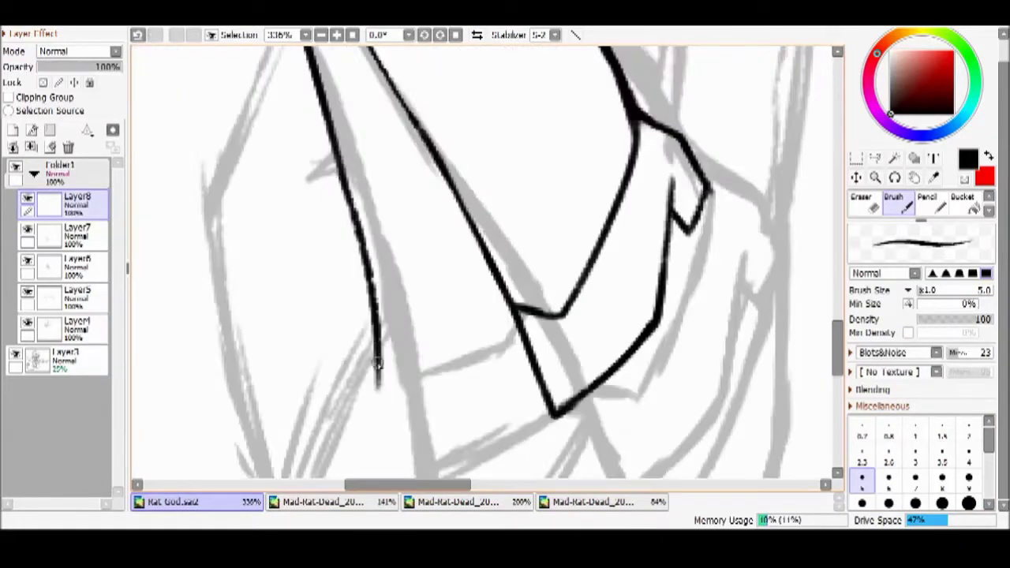
{"action": "key", "text": "ctrl+z"}
{"action": "scroll", "coordinate": [468, 289], "scroll_direction": "down", "scroll_amount": 5}
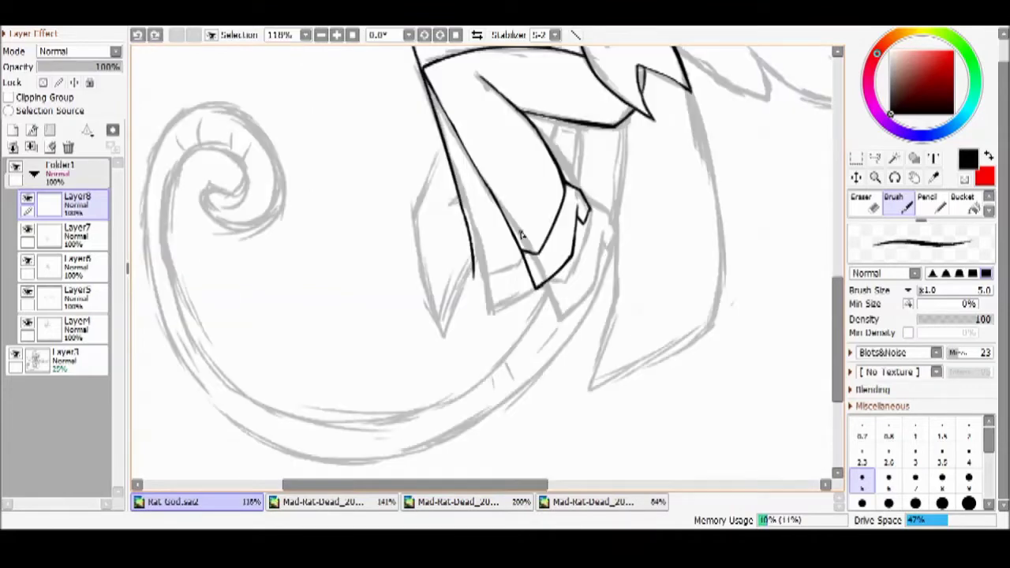
Lasso the sketched lower legs and feet on Layer3, then move and rotate them to fit the inked legs
{"action": "left_click", "coordinate": [55, 359]}
{"action": "key", "text": "l"}
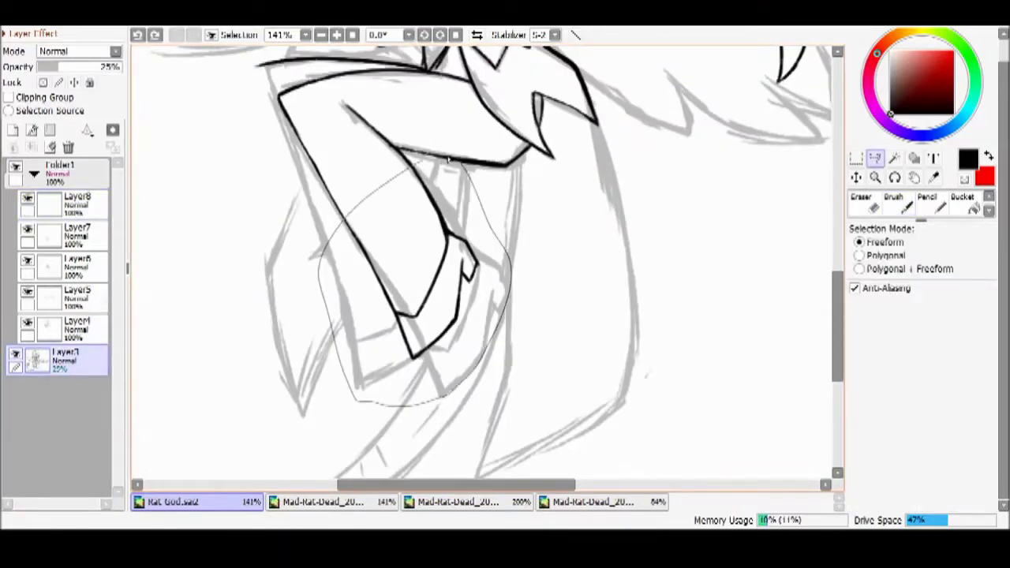
{"action": "left_click_drag", "start_coordinate": [448, 160], "coordinate": [451, 162]}
{"action": "key", "text": "ctrl+t"}
{"action": "left_click_drag", "start_coordinate": [371, 315], "coordinate": [390, 308]}
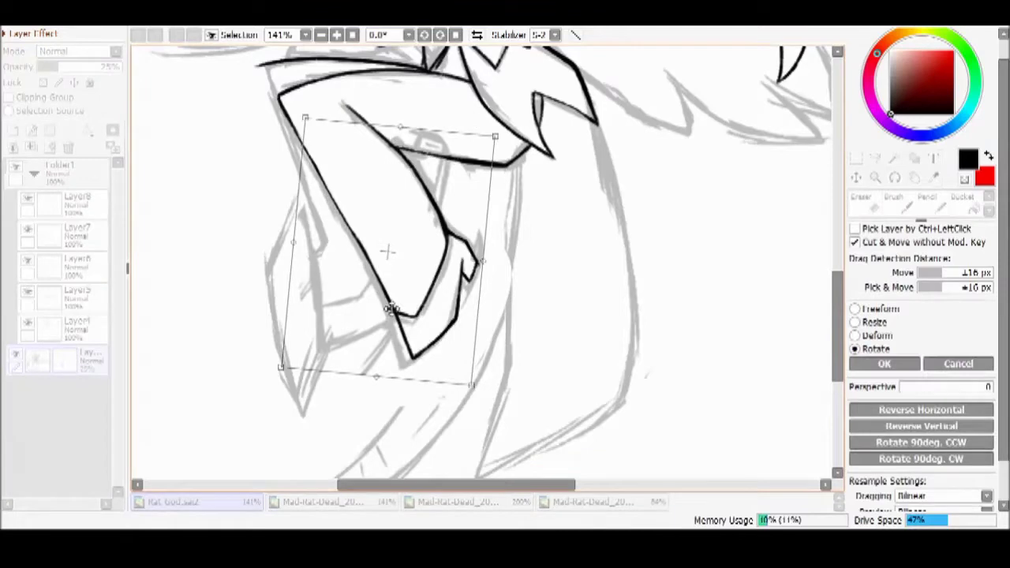
{"action": "left_click_drag", "start_coordinate": [548, 385], "coordinate": [576, 309]}
{"action": "key", "text": "Return"}
Ink the rear foot's lower edge up to the crossed leg and the hem line above it on Layer8
{"action": "key", "text": "b"}
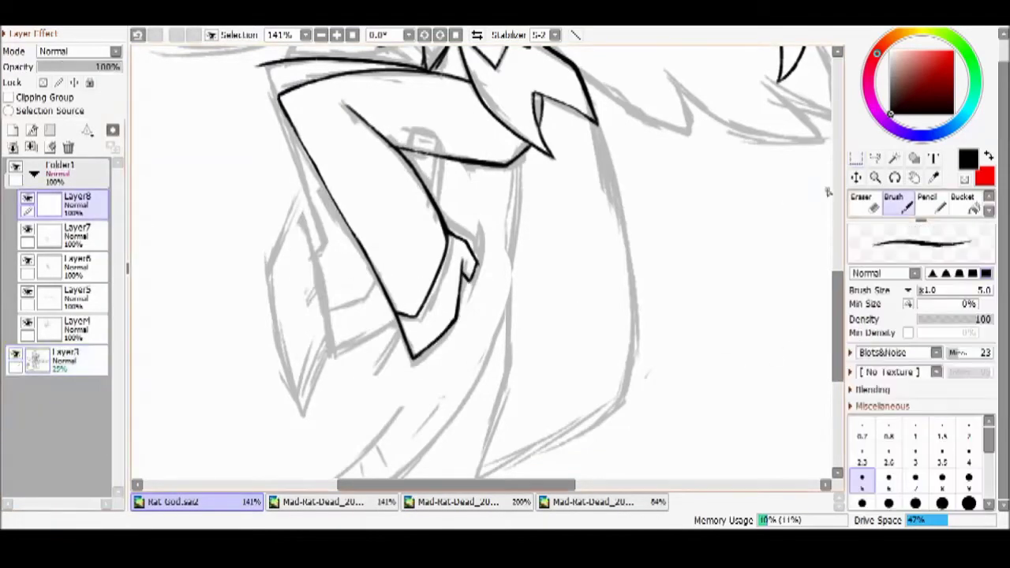
{"action": "scroll", "coordinate": [318, 220], "scroll_direction": "up", "scroll_amount": 5}
{"action": "left_click_drag", "start_coordinate": [347, 185], "coordinate": [675, 215]}
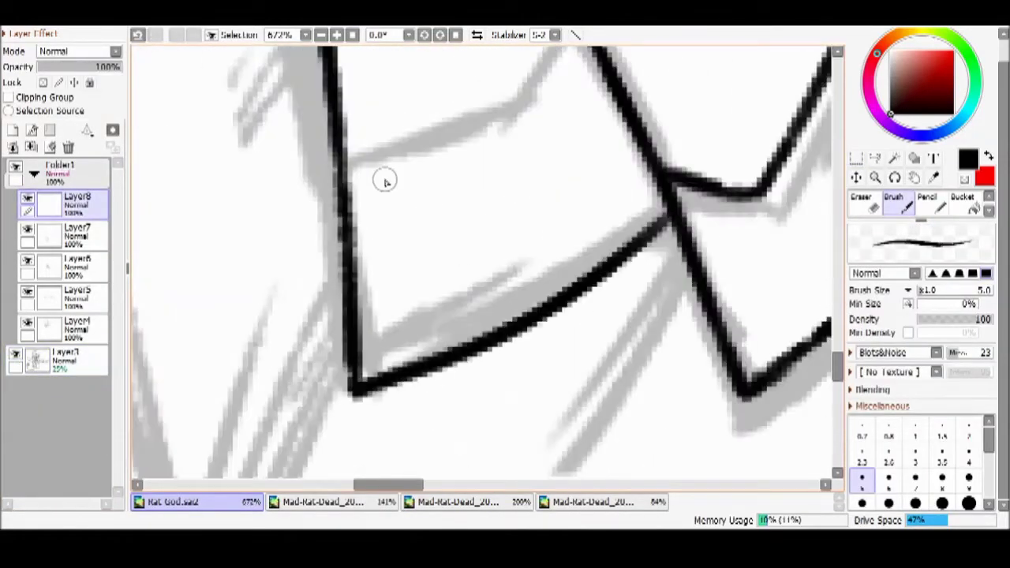
{"action": "left_click_drag", "start_coordinate": [470, 193], "coordinate": [386, 304]}
{"action": "scroll", "coordinate": [386, 304], "scroll_direction": "down", "scroll_amount": 8}
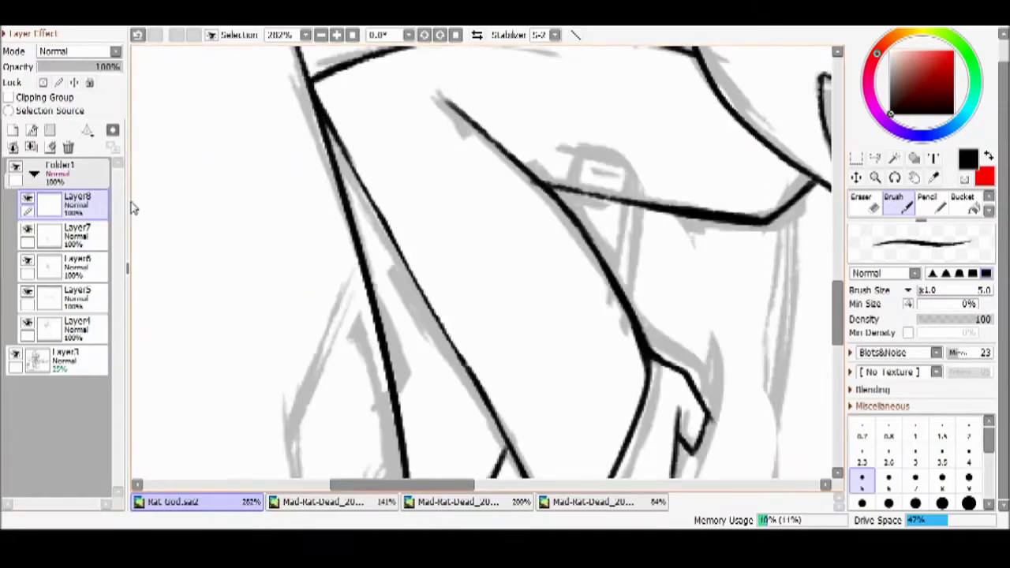
Check the references and clean up the rear knee's corner on Layer8 with the eraser
{"action": "left_click", "coordinate": [331, 502]}
{"action": "left_click", "coordinate": [458, 501]}
{"action": "scroll", "coordinate": [473, 276], "scroll_direction": "down", "scroll_amount": 3}
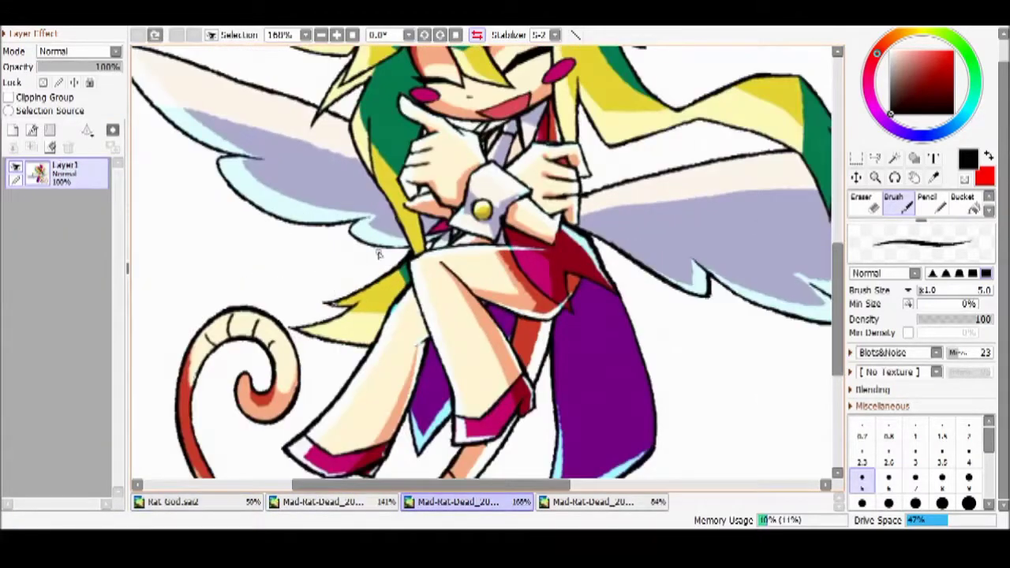
{"action": "left_click", "coordinate": [173, 502]}
{"action": "scroll", "coordinate": [473, 276], "scroll_direction": "up", "scroll_amount": 4}
{"action": "scroll", "coordinate": [338, 154], "scroll_direction": "up", "scroll_amount": 4}
{"action": "key", "text": "e"}
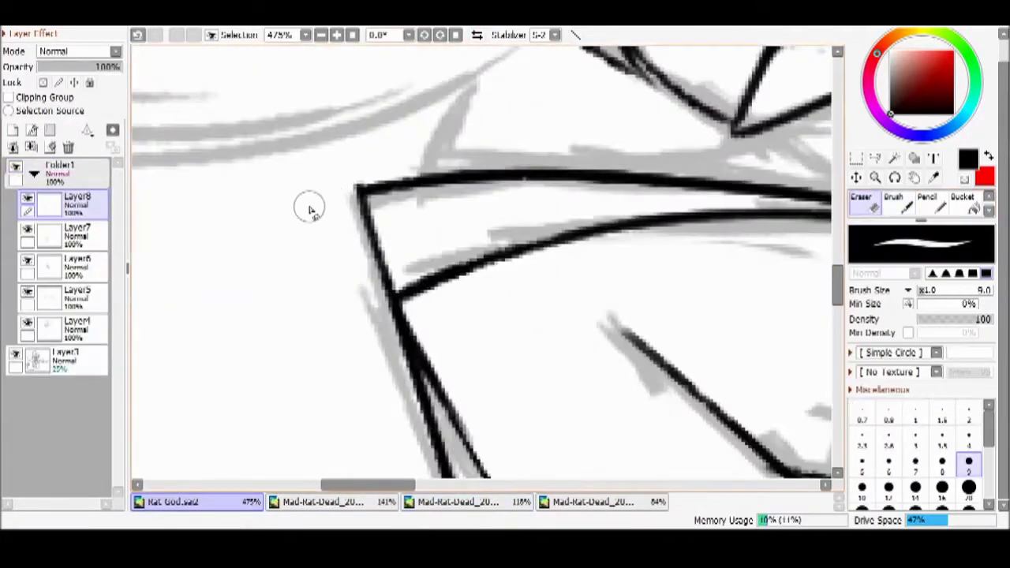
Examine the crossed legs and feet in the coloured references against the line art
{"action": "scroll", "coordinate": [323, 240], "scroll_direction": "down", "scroll_amount": 4}
{"action": "left_click", "coordinate": [458, 502]}
{"action": "left_click", "coordinate": [592, 502]}
{"action": "scroll", "coordinate": [552, 355], "scroll_direction": "up", "scroll_amount": 2}
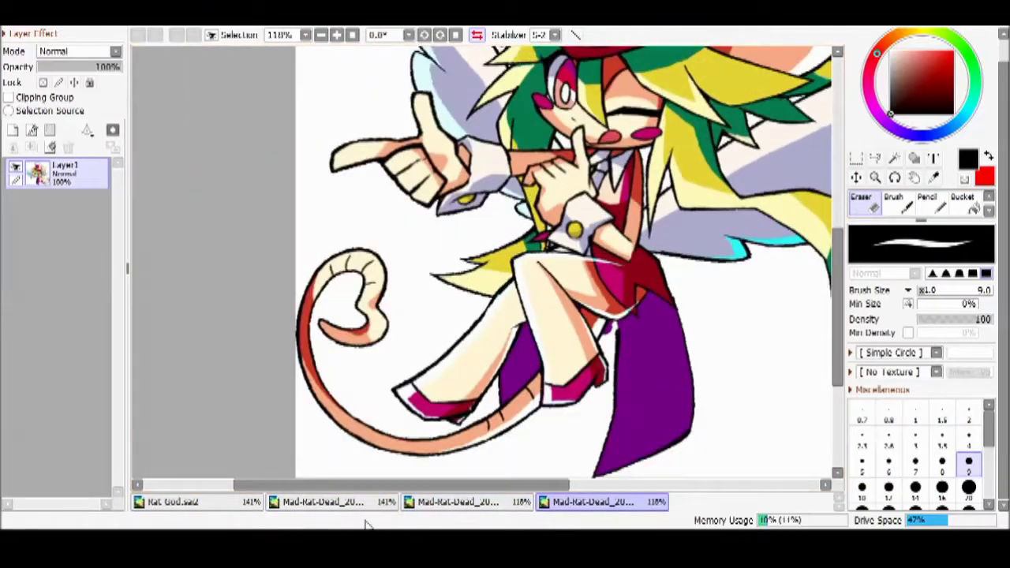
{"action": "left_click", "coordinate": [169, 502]}
{"action": "scroll", "coordinate": [355, 276], "scroll_direction": "down", "scroll_amount": 4}
{"action": "scroll", "coordinate": [406, 203], "scroll_direction": "up", "scroll_amount": 5}
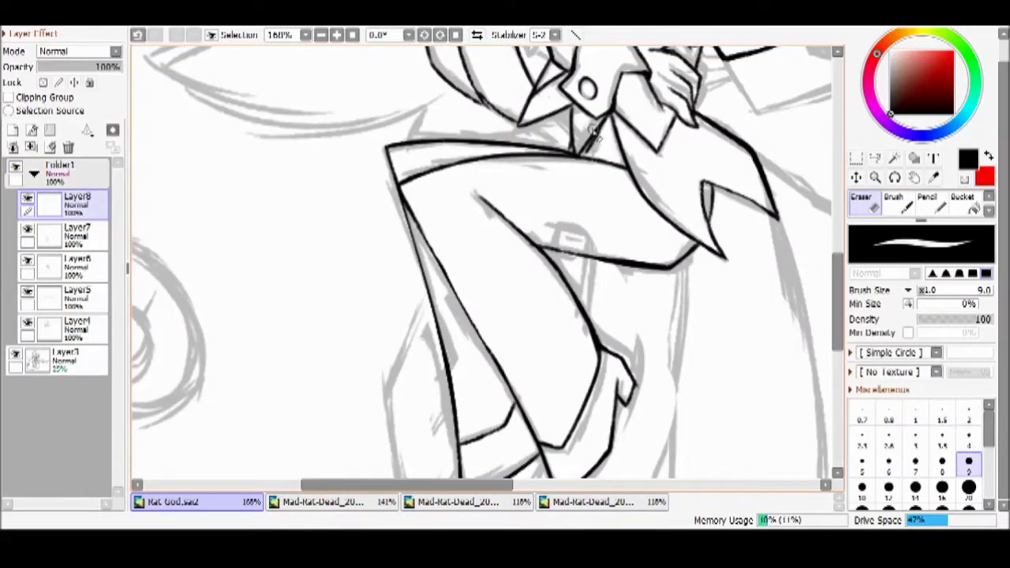
Reshape the end of the rear foot's lower edge on Layer8 so it bends up into the crossed leg
{"action": "scroll", "coordinate": [594, 134], "scroll_direction": "up", "scroll_amount": 4}
{"action": "left_click", "coordinate": [77, 234]}
{"action": "key", "text": "b"}
{"action": "scroll", "coordinate": [426, 267], "scroll_direction": "down", "scroll_amount": 5}
{"action": "scroll", "coordinate": [446, 267], "scroll_direction": "up", "scroll_amount": 5}
{"action": "scroll", "coordinate": [445, 267], "scroll_direction": "up", "scroll_amount": 2}
{"action": "left_click", "coordinate": [77, 202]}
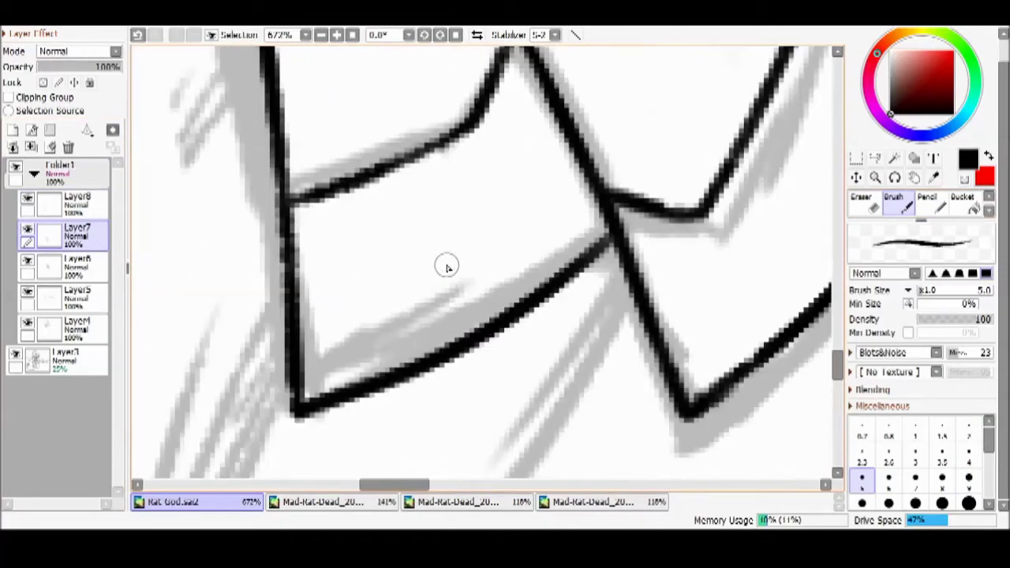
{"action": "key", "text": "e"}
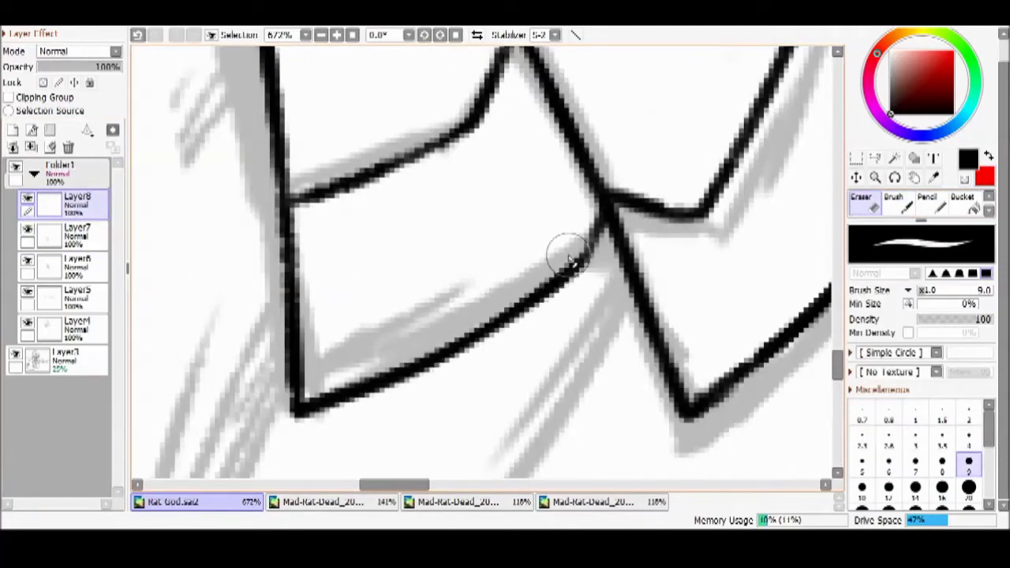
Merge the rear leg and crossed leg layers, Layer8 and Layer7, down into Layer6
{"action": "scroll", "coordinate": [369, 371], "scroll_direction": "down", "scroll_amount": 6}
{"action": "left_click", "coordinate": [31, 146]}
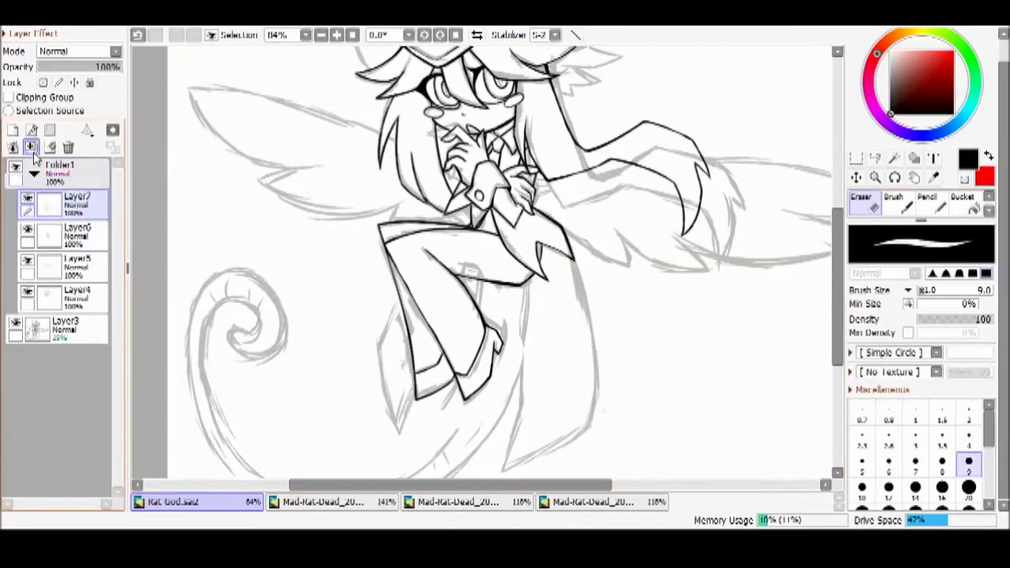
{"action": "left_click", "coordinate": [31, 146]}
With the area around the legs selected, ink the long coat tail's inner edge from the thigh to its tip, using brush size 4
{"action": "scroll", "coordinate": [552, 276], "scroll_direction": "up", "scroll_amount": 2}
{"action": "key", "text": "b"}
{"action": "scroll", "coordinate": [553, 276], "scroll_direction": "down", "scroll_amount": 3}
{"action": "scroll", "coordinate": [500, 122], "scroll_direction": "up", "scroll_amount": 4}
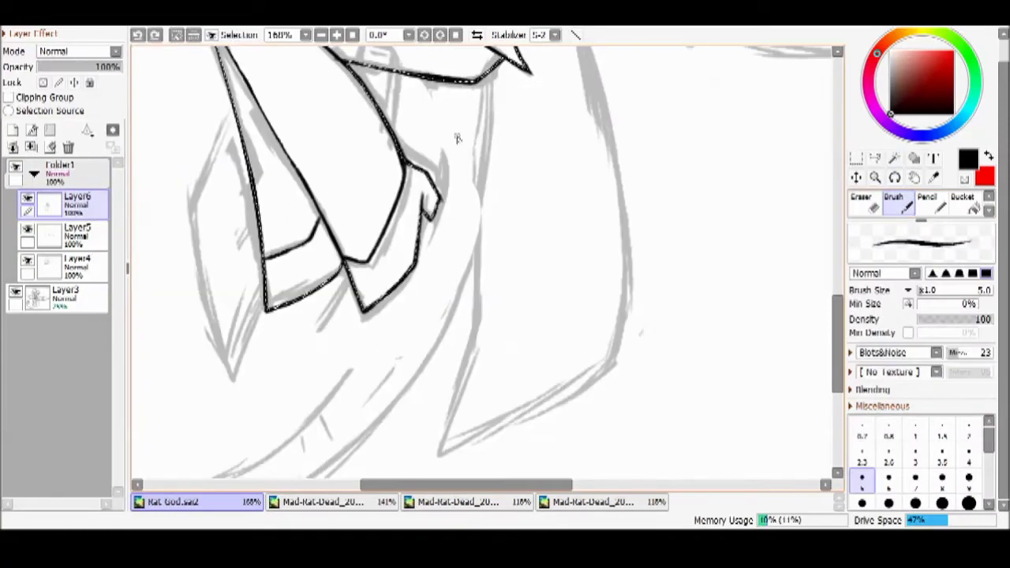
{"action": "key", "text": "["}
{"action": "mouse_move", "coordinate": [442, 82]}
{"action": "left_mouse_down"}
{"action": "mouse_move", "coordinate": [487, 354]}
{"action": "mouse_move", "coordinate": [443, 448]}
{"action": "left_mouse_up"}
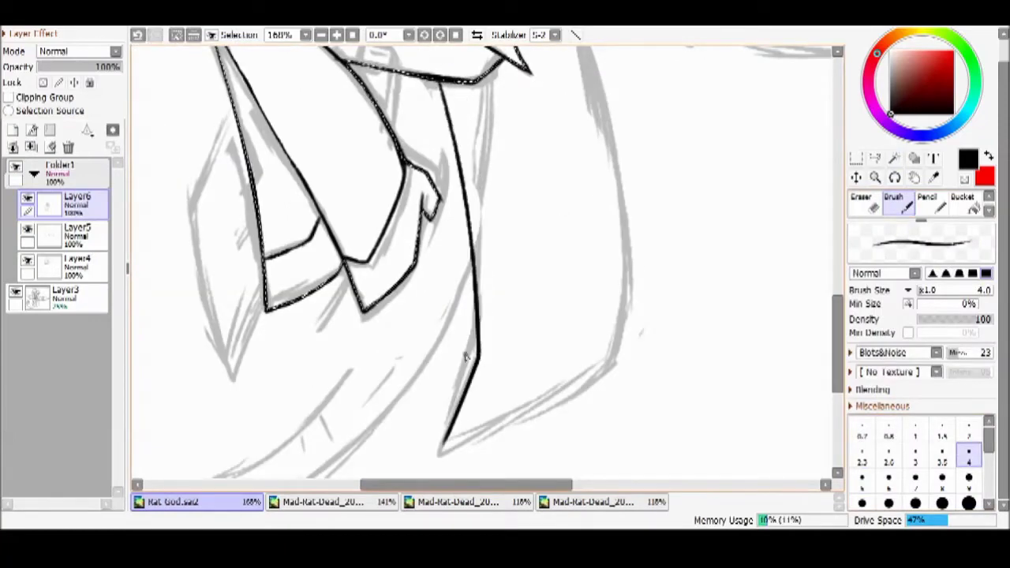
Undo the long coat tail's inner edge, redraw it as a smoother curve to the tip, and ink the tail's outer and lower edges
{"action": "scroll", "coordinate": [465, 356], "scroll_direction": "down", "scroll_amount": 4}
{"action": "scroll", "coordinate": [465, 357], "scroll_direction": "up", "scroll_amount": 4}
{"action": "key", "text": "ctrl+z"}
{"action": "left_click_drag", "start_coordinate": [456, 108], "coordinate": [460, 418]}
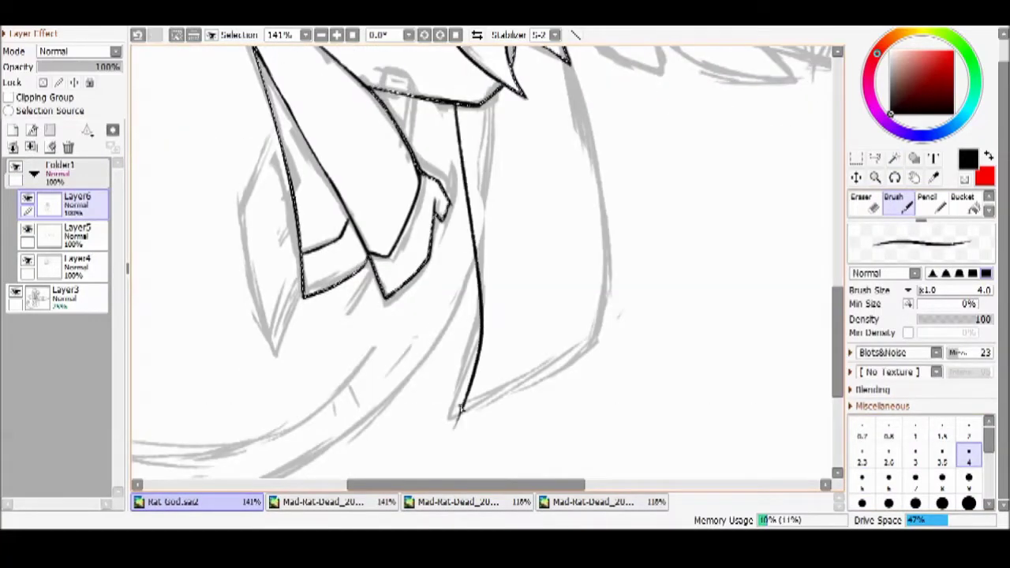
{"action": "scroll", "coordinate": [461, 409], "scroll_direction": "down", "scroll_amount": 1}
{"action": "left_click_drag", "start_coordinate": [535, 181], "coordinate": [435, 441]}
Trim the overshooting line ends at the long coat tail's two lower corners and sharpen the pointed tip with the brush
{"action": "scroll", "coordinate": [437, 440], "scroll_direction": "up", "scroll_amount": 6}
{"action": "key", "text": "e"}
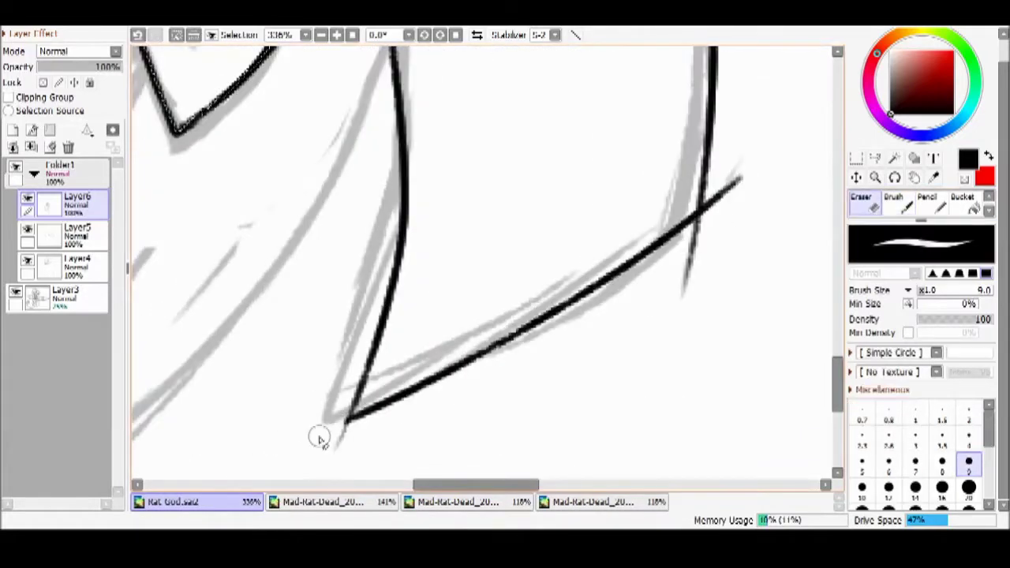
{"action": "left_click_drag", "start_coordinate": [665, 280], "coordinate": [698, 293]}
{"action": "key", "text": "b"}
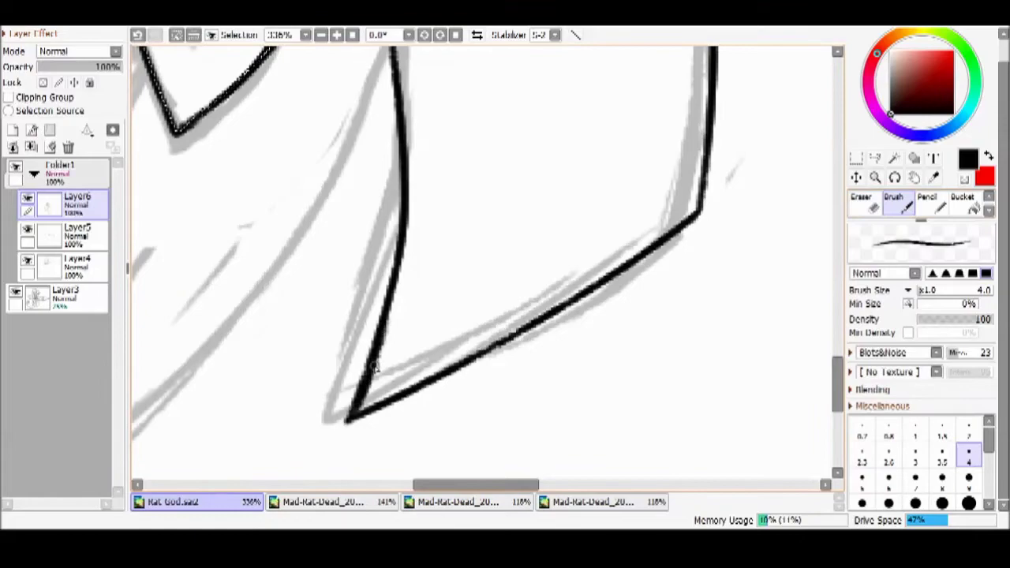
{"action": "scroll", "coordinate": [375, 369], "scroll_direction": "down", "scroll_amount": 6}
Erase the upper part of the long coat tail's inner edge at eraser size 16 and redraw it from the thigh
{"action": "scroll", "coordinate": [480, 261], "scroll_direction": "up", "scroll_amount": 1}
{"action": "key", "text": "e"}
{"action": "key", "text": "bracketright"}
{"action": "key", "text": "bracketright"}
{"action": "key", "text": "bracketright"}
{"action": "key", "text": "bracketright"}
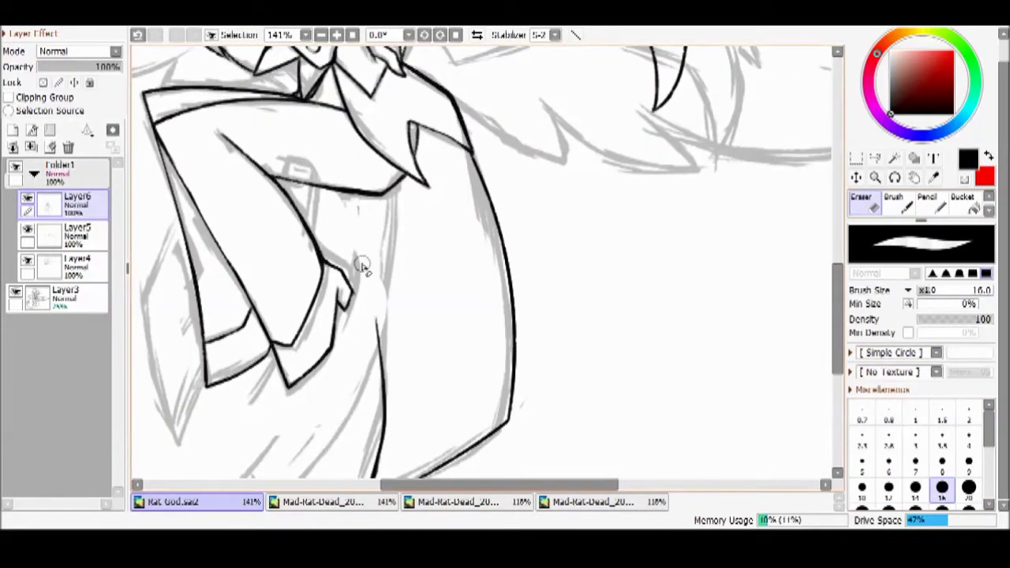
{"action": "key", "text": "b"}
{"action": "left_click_drag", "start_coordinate": [370, 193], "coordinate": [377, 384]}
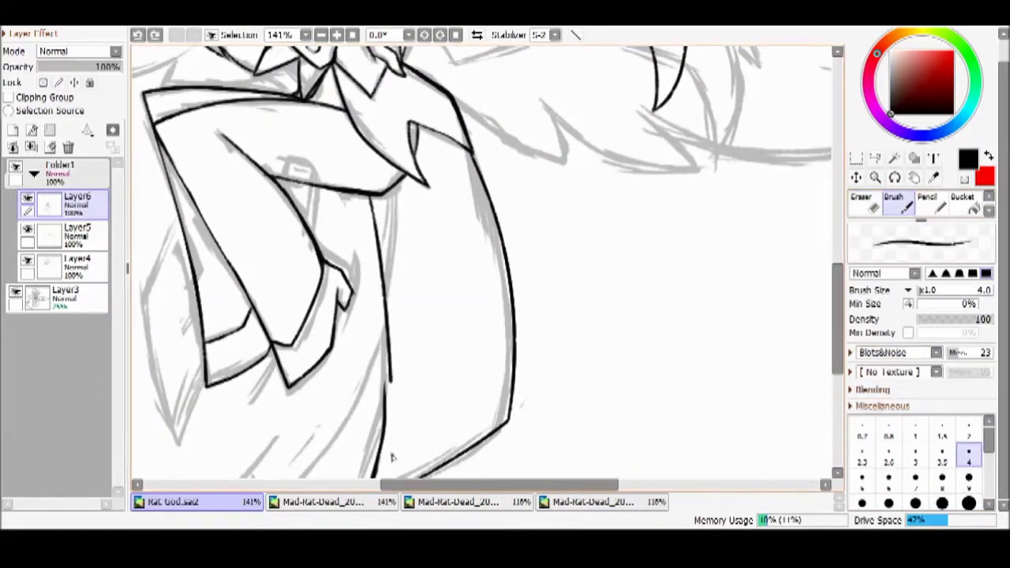
Check the coloured references, select the area around the figure, and ink the smaller coat tail behind the rear leg down to its point
{"action": "left_click", "coordinate": [462, 501]}
{"action": "left_click", "coordinate": [332, 502]}
{"action": "left_click", "coordinate": [197, 502]}
{"action": "scroll", "coordinate": [473, 260], "scroll_direction": "down", "scroll_amount": 4}
{"action": "scroll", "coordinate": [473, 260], "scroll_direction": "up", "scroll_amount": 3}
{"action": "left_click", "coordinate": [894, 158]}
{"action": "left_click", "coordinate": [568, 316]}
{"action": "scroll", "coordinate": [535, 328], "scroll_direction": "up", "scroll_amount": 3}
{"action": "key", "text": "b"}
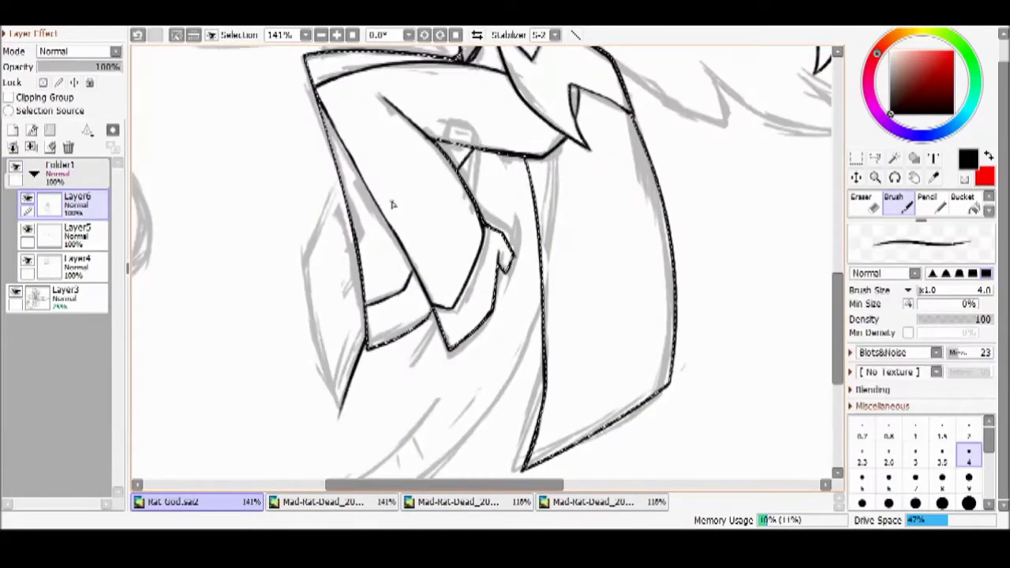
{"action": "left_click_drag", "start_coordinate": [340, 189], "coordinate": [334, 398]}
{"action": "scroll", "coordinate": [364, 292], "scroll_direction": "up", "scroll_amount": 6}
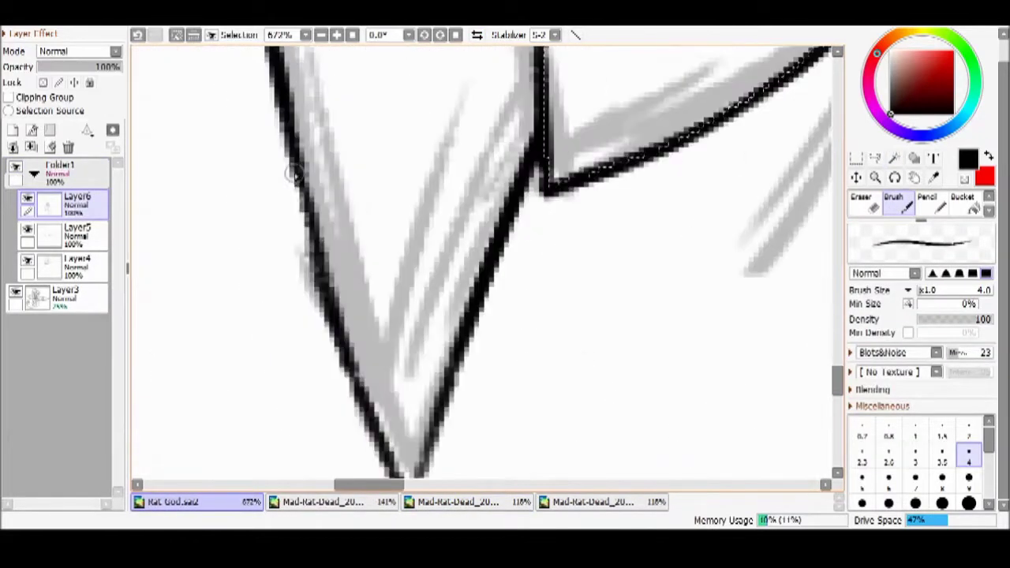
Hide the sketch layer to examine the clean line art, and compare it with the coloured references
{"action": "scroll", "coordinate": [327, 249], "scroll_direction": "down", "scroll_amount": 10}
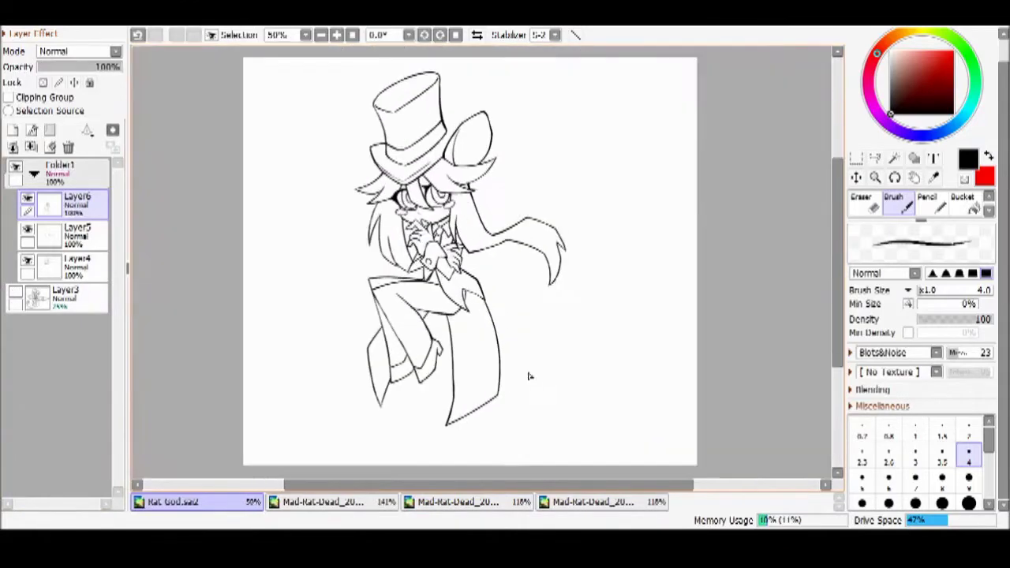
{"action": "scroll", "coordinate": [480, 269], "scroll_direction": "up", "scroll_amount": 4}
{"action": "scroll", "coordinate": [480, 270], "scroll_direction": "down", "scroll_amount": 6}
{"action": "left_click", "coordinate": [323, 502]}
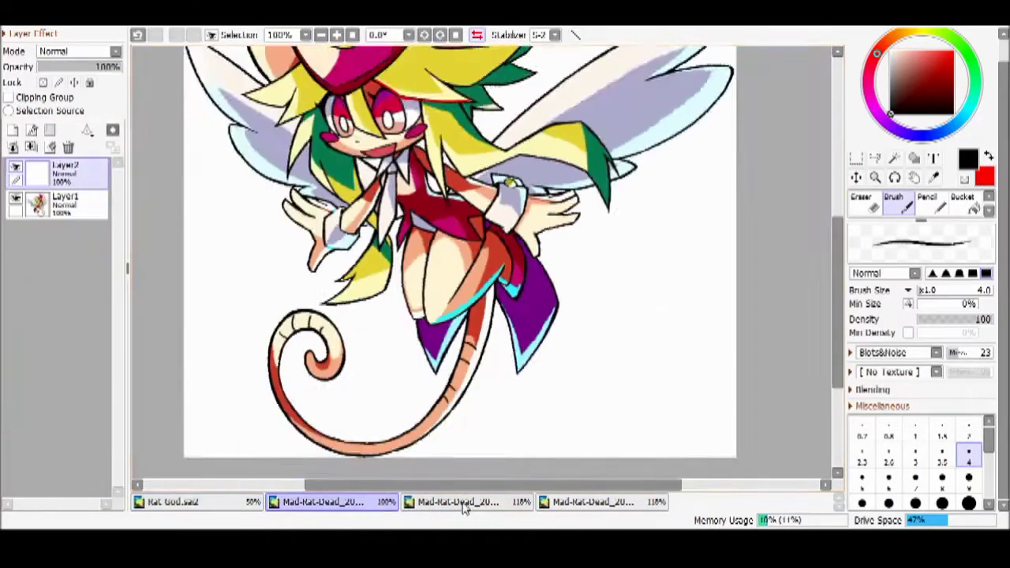
{"action": "left_click", "coordinate": [464, 502]}
{"action": "left_click", "coordinate": [237, 502]}
With the sketch shown again, ink the missing short jacket lines between the cuff and the thigh on Layer5
{"action": "scroll", "coordinate": [357, 246], "scroll_direction": "up", "scroll_amount": 7}
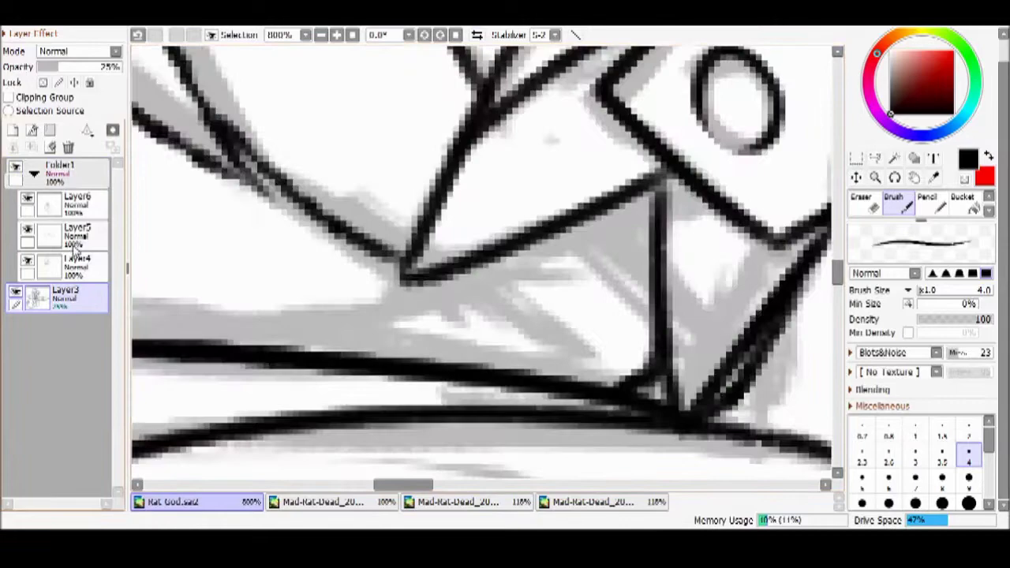
{"action": "left_click", "coordinate": [76, 232]}
{"action": "scroll", "coordinate": [618, 269], "scroll_direction": "down", "scroll_amount": 5}
{"action": "left_click", "coordinate": [324, 502]}
{"action": "left_click", "coordinate": [198, 502]}
{"action": "scroll", "coordinate": [284, 447], "scroll_direction": "up", "scroll_amount": 1}
{"action": "scroll", "coordinate": [541, 293], "scroll_direction": "up", "scroll_amount": 2}
{"action": "scroll", "coordinate": [468, 191], "scroll_direction": "down", "scroll_amount": 3}
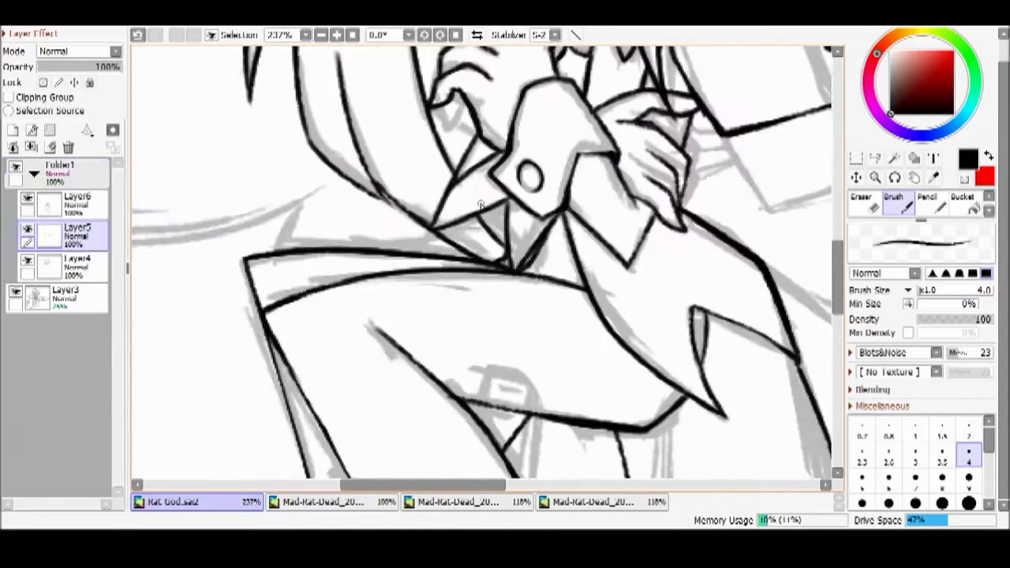
Add a new layer above Layer5 and ink the inner edge of the rat tail's spiral curl from its tip
{"action": "scroll", "coordinate": [375, 314], "scroll_direction": "down", "scroll_amount": 3}
{"action": "key", "text": "ctrl+shift+n"}
{"action": "scroll", "coordinate": [299, 244], "scroll_direction": "up", "scroll_amount": 2}
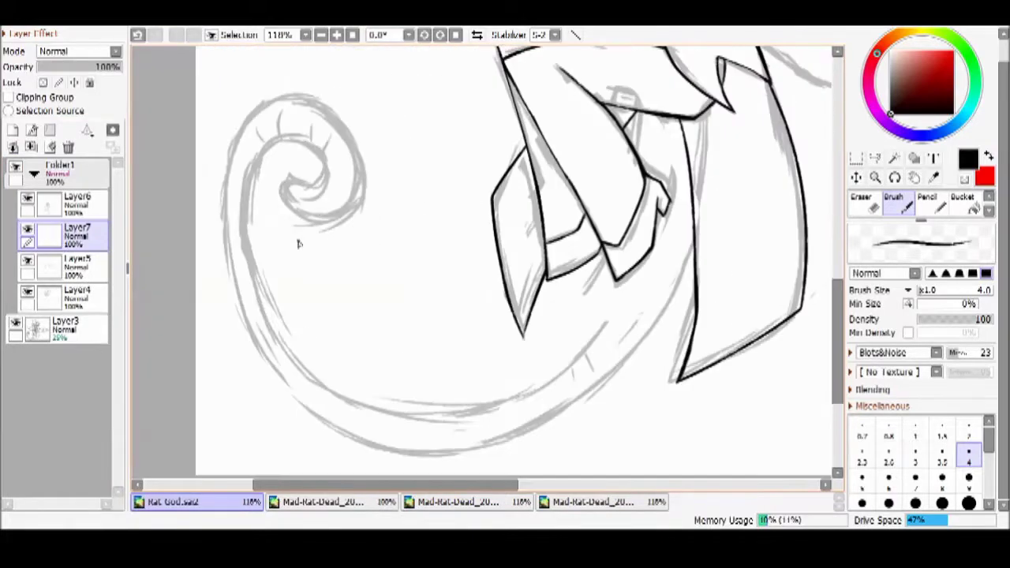
{"action": "left_click_drag", "start_coordinate": [273, 136], "coordinate": [241, 264]}
{"action": "scroll", "coordinate": [297, 176], "scroll_direction": "up", "scroll_amount": 2}
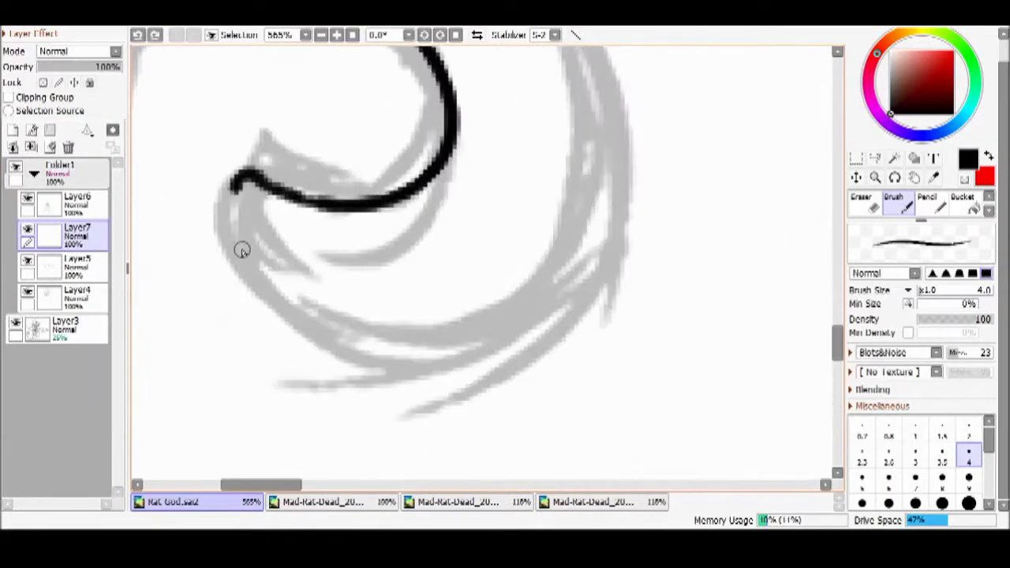
{"action": "scroll", "coordinate": [242, 248], "scroll_direction": "down", "scroll_amount": 2}
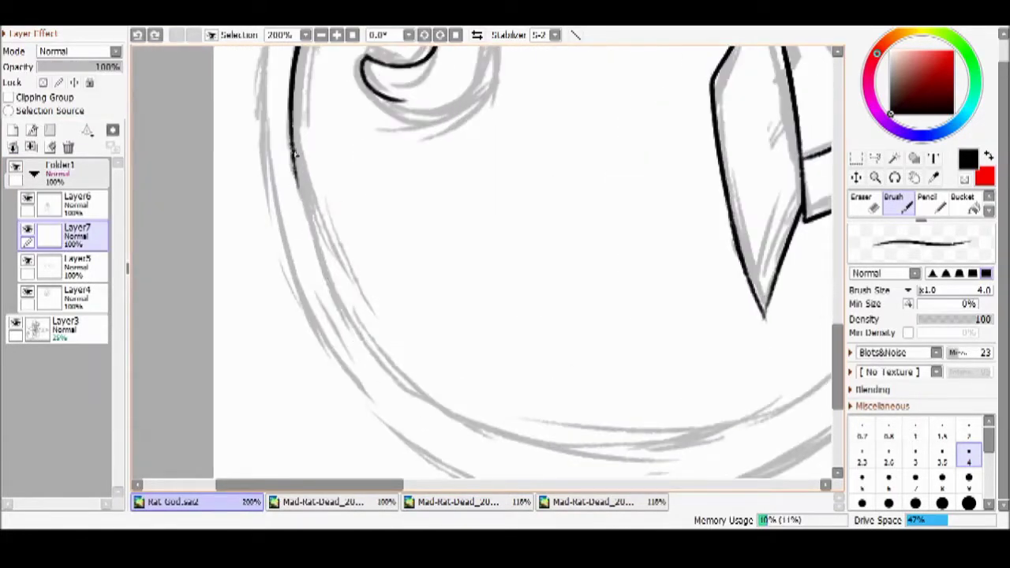
Continue the rat tail's inner edge down from the curl, and ink its other end from the thigh at brush size 6
{"action": "left_click_drag", "start_coordinate": [409, 388], "coordinate": [251, 309]}
{"action": "key", "text": "bracketright"}
{"action": "key", "text": "bracketright"}
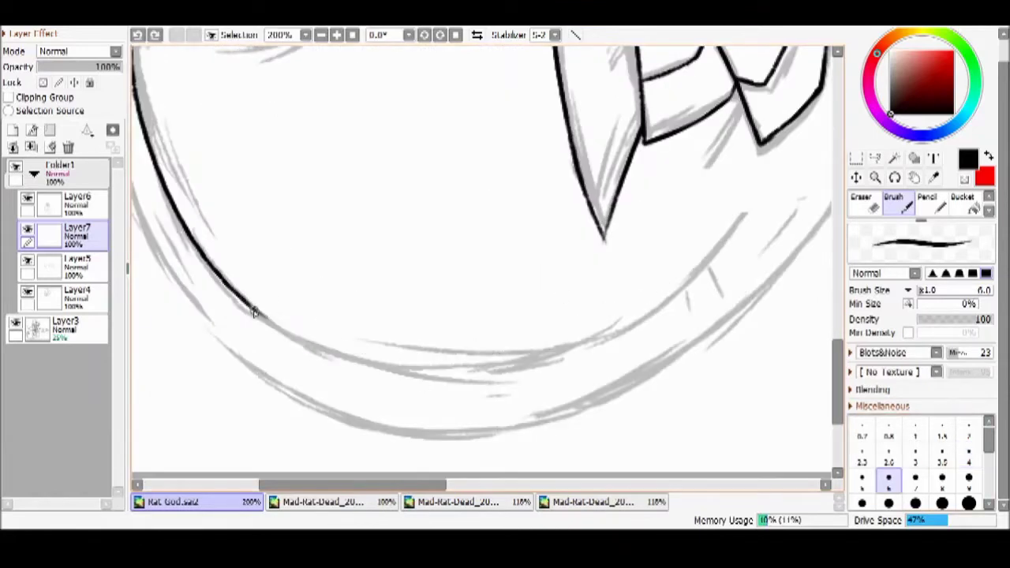
{"action": "scroll", "coordinate": [254, 312], "scroll_direction": "down", "scroll_amount": 3}
{"action": "scroll", "coordinate": [724, 101], "scroll_direction": "up", "scroll_amount": 2}
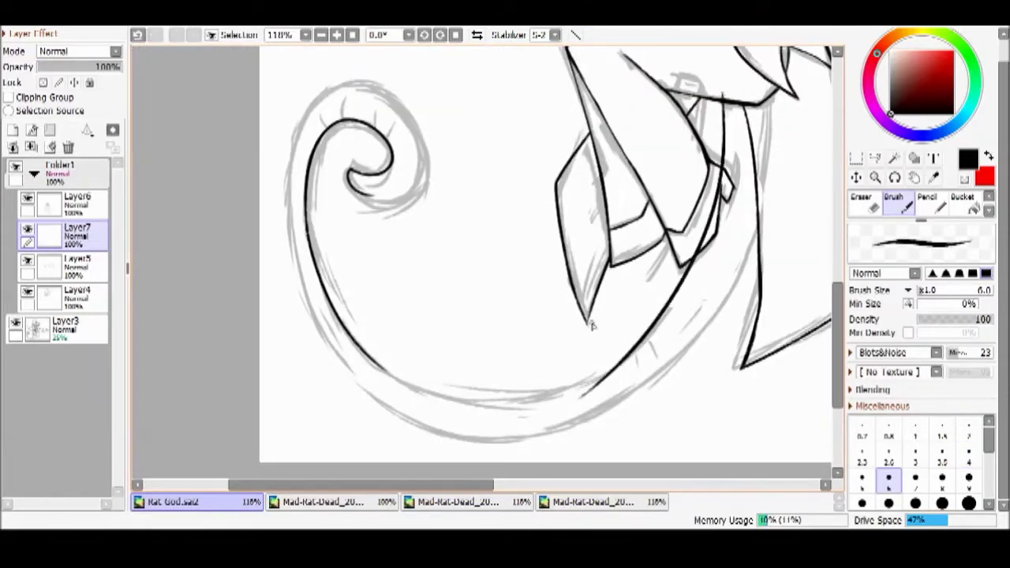
{"action": "scroll", "coordinate": [591, 326], "scroll_direction": "up", "scroll_amount": 2}
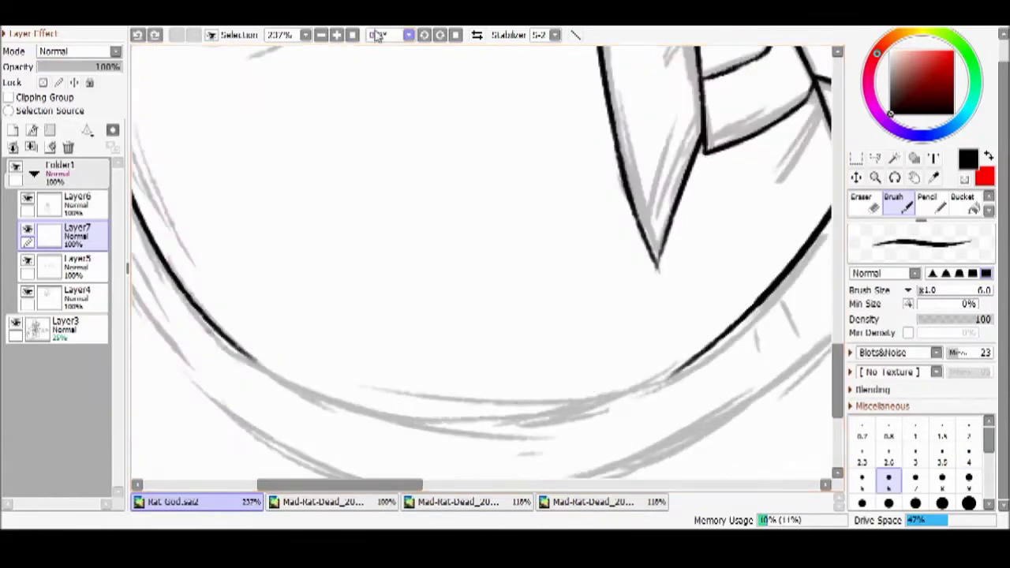
With the canvas rotated to 67.5°, join the two ends of the tail's inner edge along its lower curve, and reset the view
{"action": "key", "text": "Delete"}
{"action": "key", "text": "Delete"}
{"action": "key", "text": "Delete"}
{"action": "scroll", "coordinate": [204, 150], "scroll_direction": "up", "scroll_amount": 2}
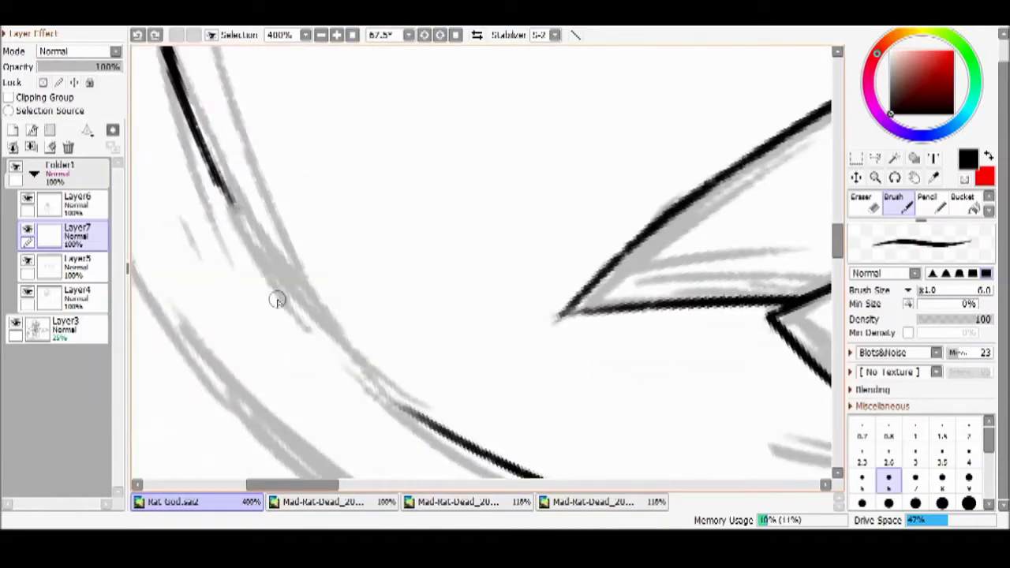
{"action": "left_click_drag", "start_coordinate": [233, 206], "coordinate": [395, 410]}
{"action": "left_click_drag", "start_coordinate": [371, 379], "coordinate": [541, 473]}
{"action": "scroll", "coordinate": [481, 269], "scroll_direction": "down", "scroll_amount": 8}
{"action": "key", "text": "Home"}
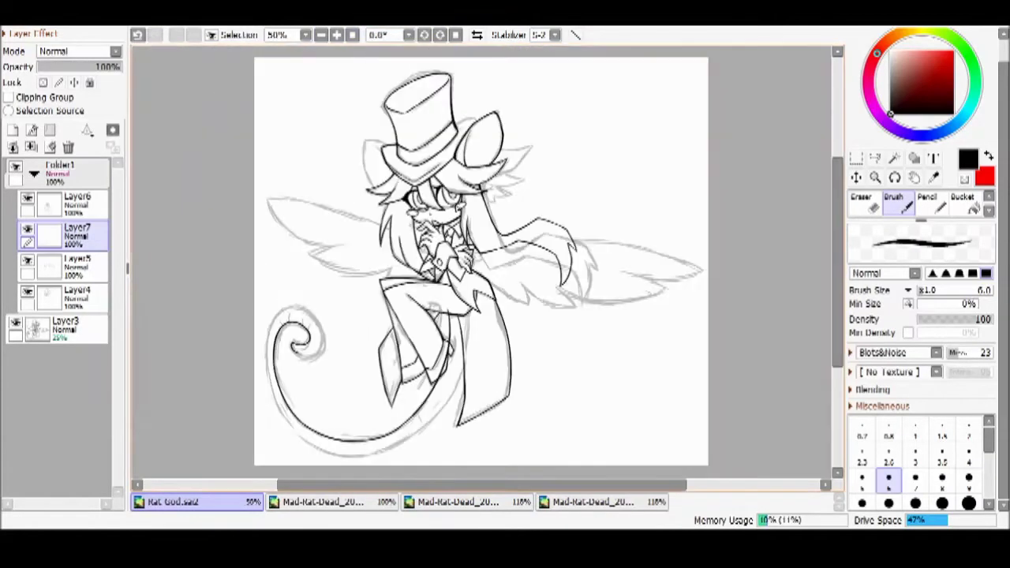
Duplicate Layer7, offset the copy, erase all but the stretch near the thigh as the tail's outer edge, and merge it down
{"action": "scroll", "coordinate": [315, 477], "scroll_direction": "up", "scroll_amount": 3}
{"action": "key", "text": "ctrl+j"}
{"action": "key", "text": "v"}
{"action": "left_click_drag", "start_coordinate": [613, 282], "coordinate": [619, 265]}
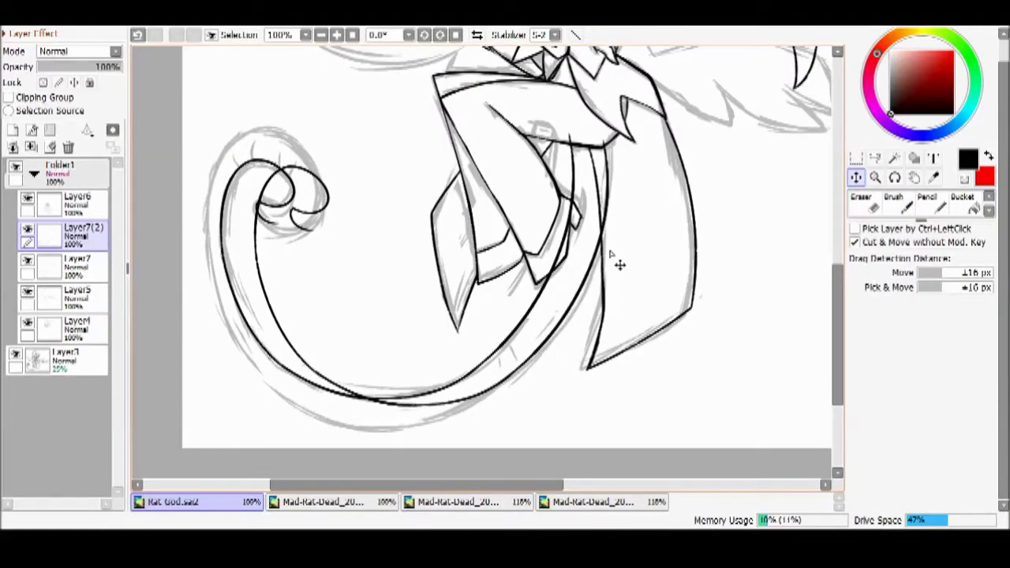
{"action": "key", "text": "e"}
{"action": "mouse_move", "coordinate": [260, 198]}
{"action": "left_mouse_down"}
{"action": "mouse_move", "coordinate": [270, 123]}
{"action": "mouse_move", "coordinate": [537, 442]}
{"action": "mouse_move", "coordinate": [576, 195]}
{"action": "left_mouse_up"}
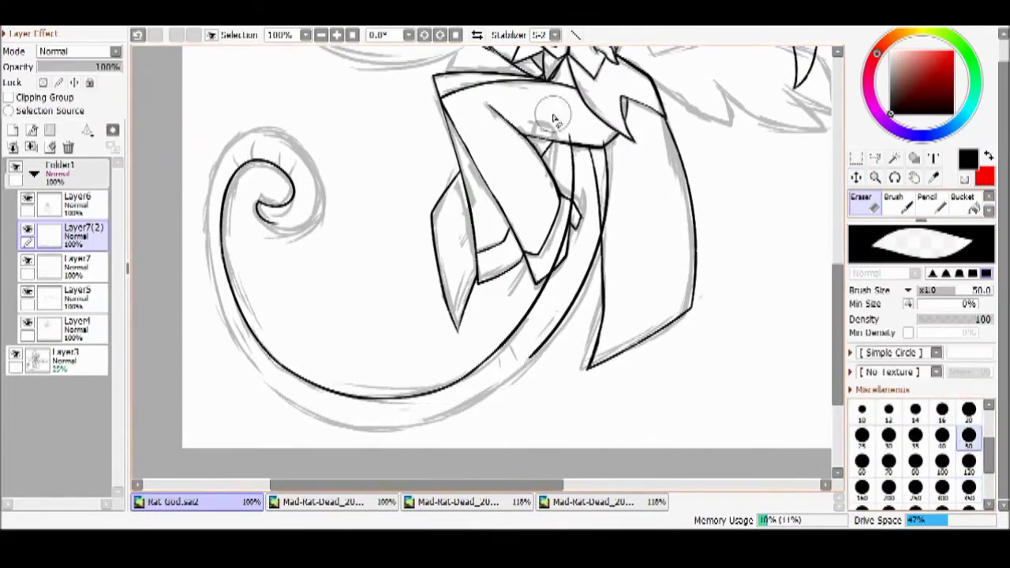
{"action": "left_click_drag", "start_coordinate": [627, 260], "coordinate": [534, 357]}
{"action": "key", "text": "ctrl+e"}
{"action": "scroll", "coordinate": [237, 198], "scroll_direction": "down", "scroll_amount": 1}
{"action": "scroll", "coordinate": [236, 197], "scroll_direction": "up", "scroll_amount": 5}
{"action": "key", "text": "b"}
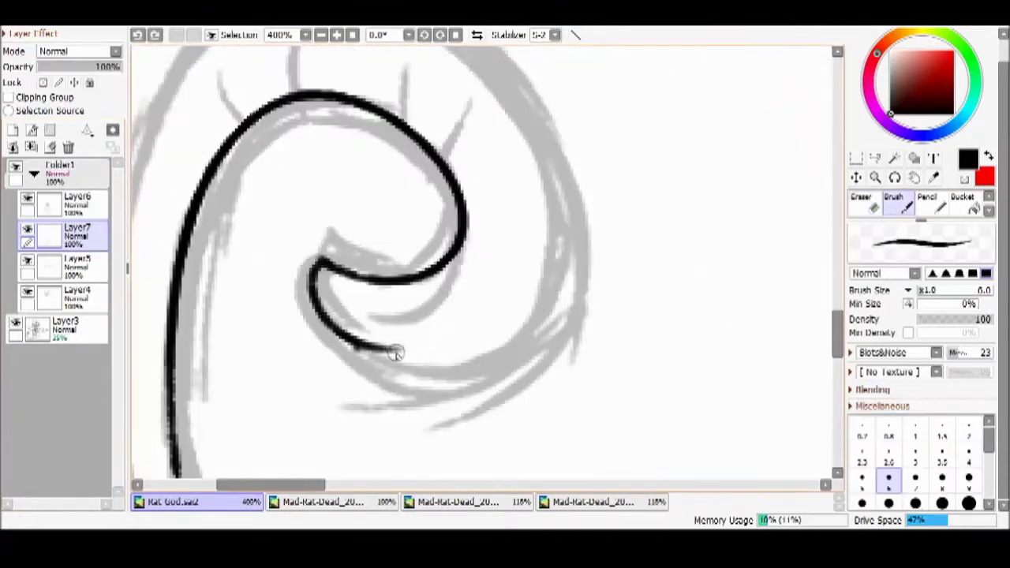
{"action": "scroll", "coordinate": [353, 350], "scroll_direction": "down", "scroll_amount": 1}
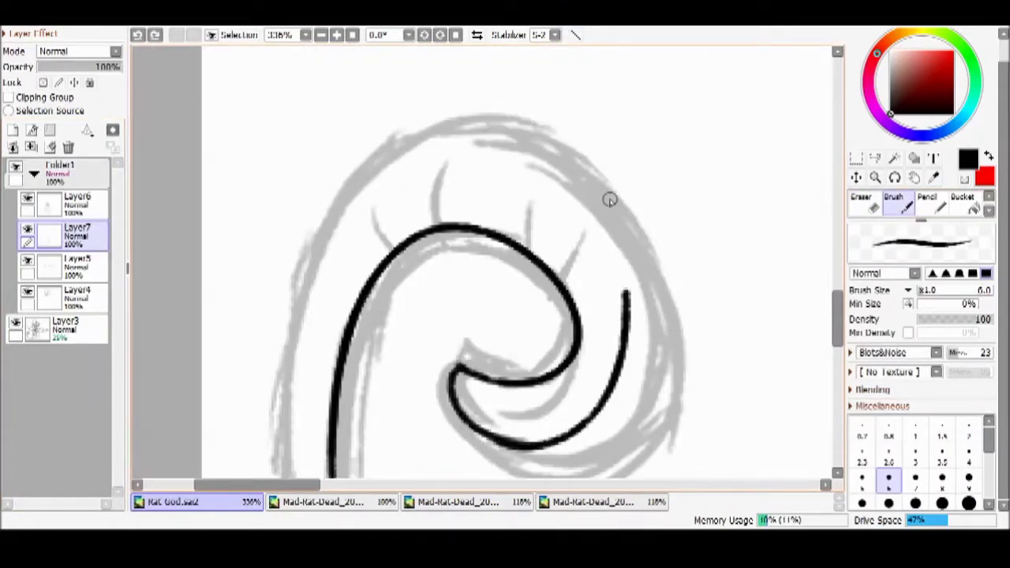
{"action": "left_click_drag", "start_coordinate": [655, 157], "coordinate": [640, 253]}
{"action": "left_click_drag", "start_coordinate": [718, 211], "coordinate": [732, 209]}
{"action": "left_click_drag", "start_coordinate": [745, 225], "coordinate": [812, 180]}
{"action": "left_click_drag", "start_coordinate": [816, 144], "coordinate": [809, 223]}
{"action": "key", "text": "ctrl+z"}
{"action": "key", "text": "ctrl+z"}
{"action": "key", "text": "ctrl+z"}
{"action": "key", "text": "ctrl+z"}
Ink the outer edge of the tail's curl from the tip around the top and down the far side
{"action": "mouse_move", "coordinate": [536, 444]}
{"action": "left_mouse_down"}
{"action": "mouse_move", "coordinate": [560, 149]}
{"action": "mouse_move", "coordinate": [430, 130]}
{"action": "mouse_move", "coordinate": [284, 437]}
{"action": "left_mouse_up"}
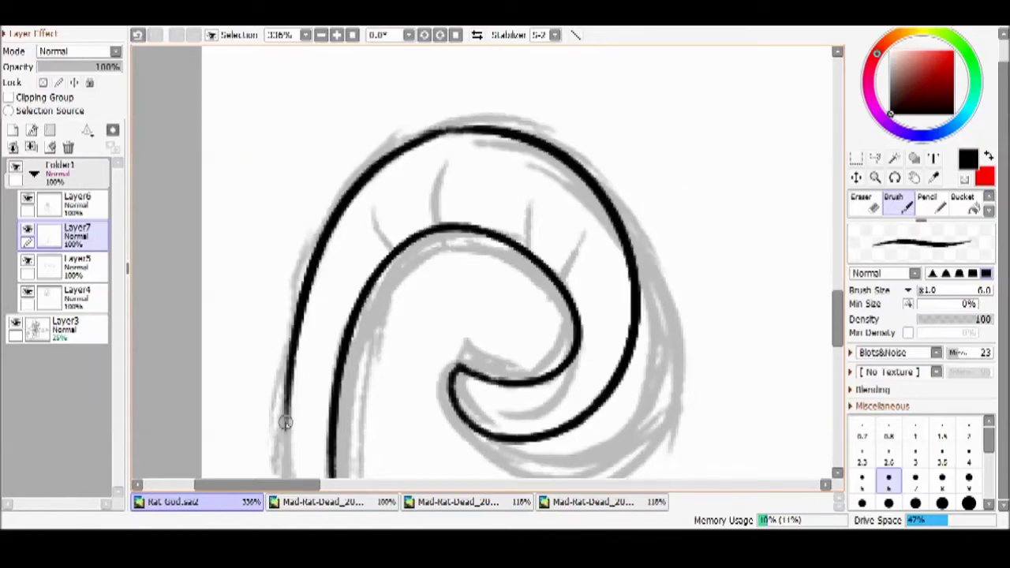
{"action": "scroll", "coordinate": [297, 153], "scroll_direction": "down", "scroll_amount": 4}
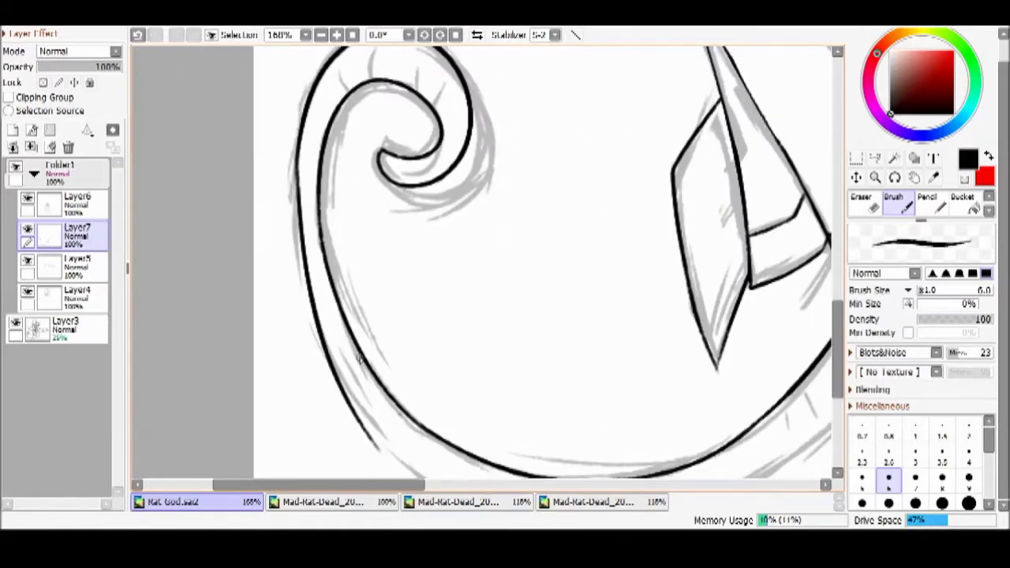
{"action": "key", "text": "h"}
{"action": "key", "text": "h"}
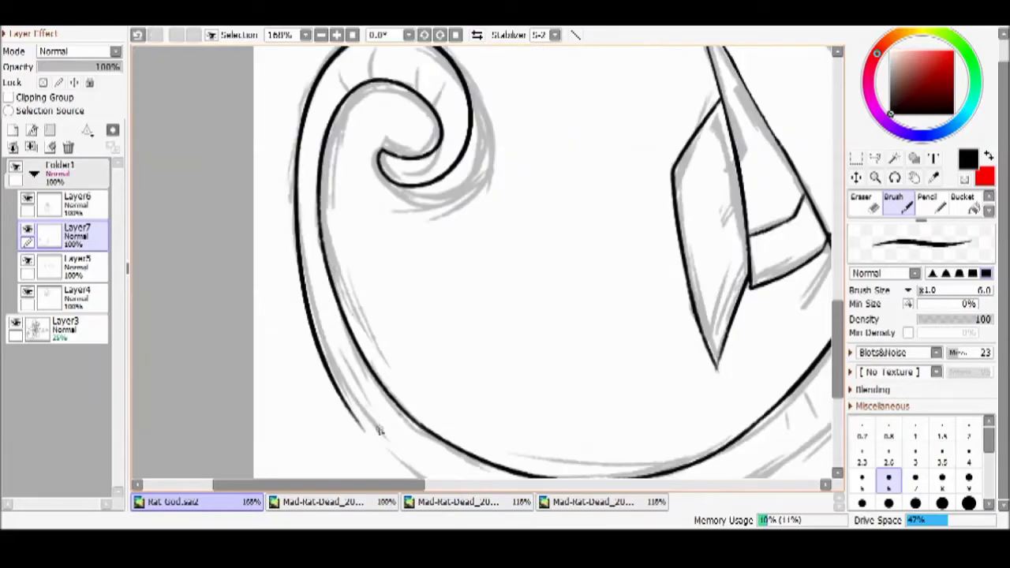
{"action": "left_click", "coordinate": [320, 34]}
{"action": "left_click", "coordinate": [320, 35]}
{"action": "key", "text": "ctrl+z"}
{"action": "key", "text": "ctrl+y"}
Rotate the canvas to 90° and ink the tail's outer edge onward around its lower curve
{"action": "key", "text": "End"}
{"action": "key", "text": "End"}
{"action": "key", "text": "End"}
{"action": "key", "text": "End"}
{"action": "key", "text": "End"}
{"action": "key", "text": "End"}
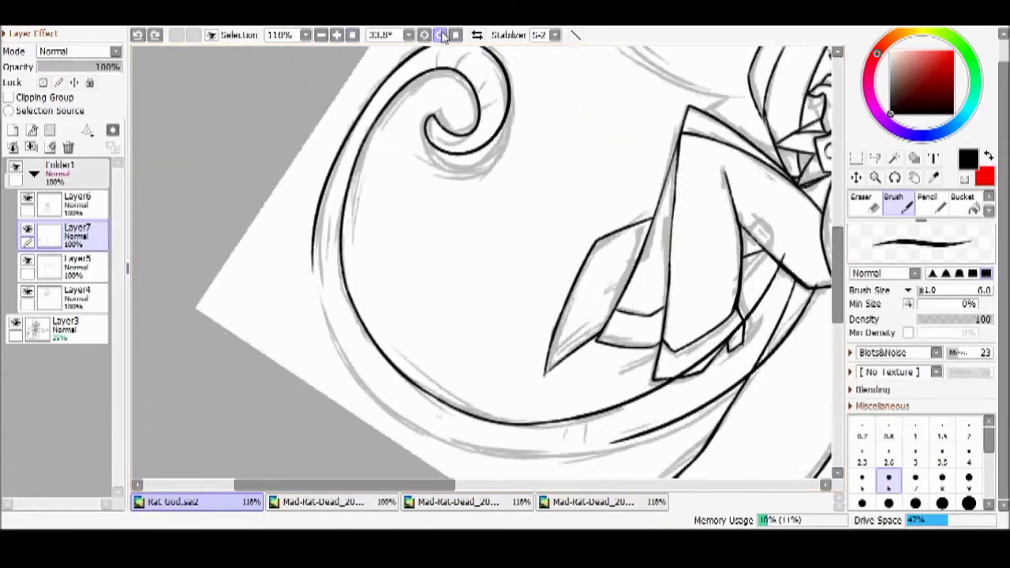
{"action": "scroll", "coordinate": [358, 233], "scroll_direction": "up", "scroll_amount": 1}
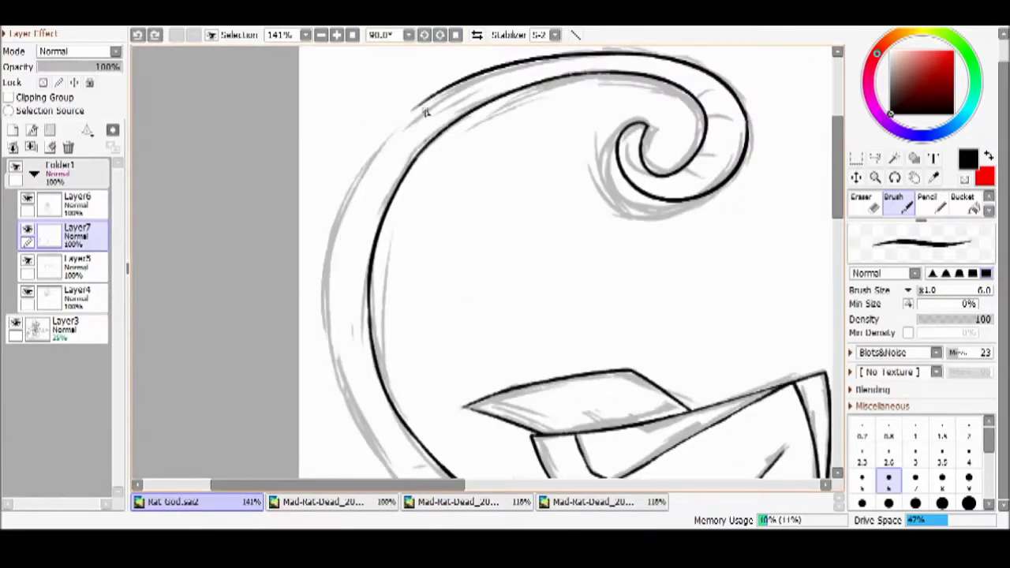
{"action": "left_click_drag", "start_coordinate": [436, 93], "coordinate": [347, 398]}
Join the tail's outer edge to the stretch near the thigh, tidy the joint, and reset the canvas rotation
{"action": "scroll", "coordinate": [347, 398], "scroll_direction": "up", "scroll_amount": 3}
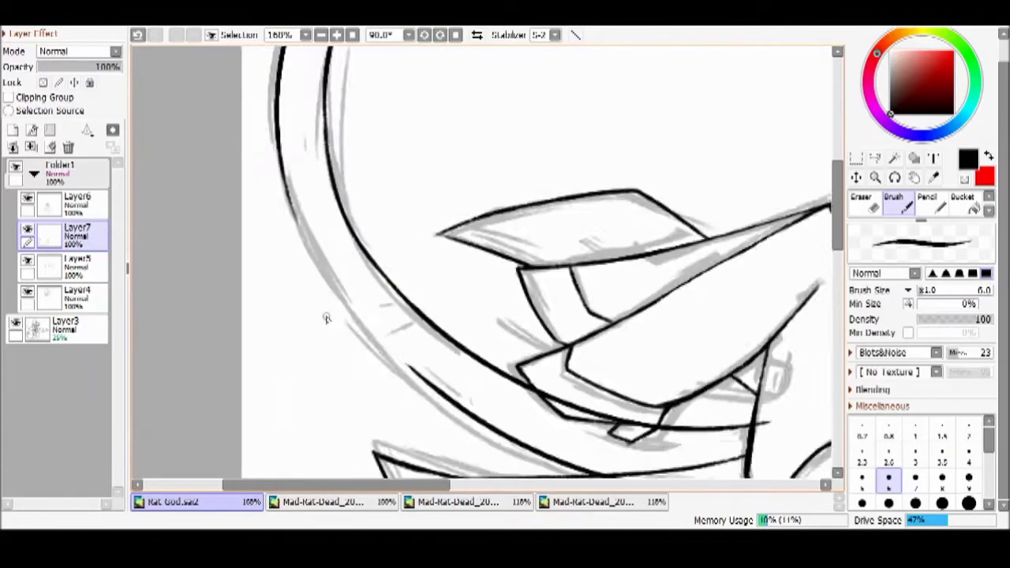
{"action": "scroll", "coordinate": [506, 218], "scroll_direction": "up", "scroll_amount": 1}
{"action": "left_click_drag", "start_coordinate": [418, 290], "coordinate": [537, 370]}
{"action": "key", "text": "e"}
{"action": "scroll", "coordinate": [418, 253], "scroll_direction": "up", "scroll_amount": 1}
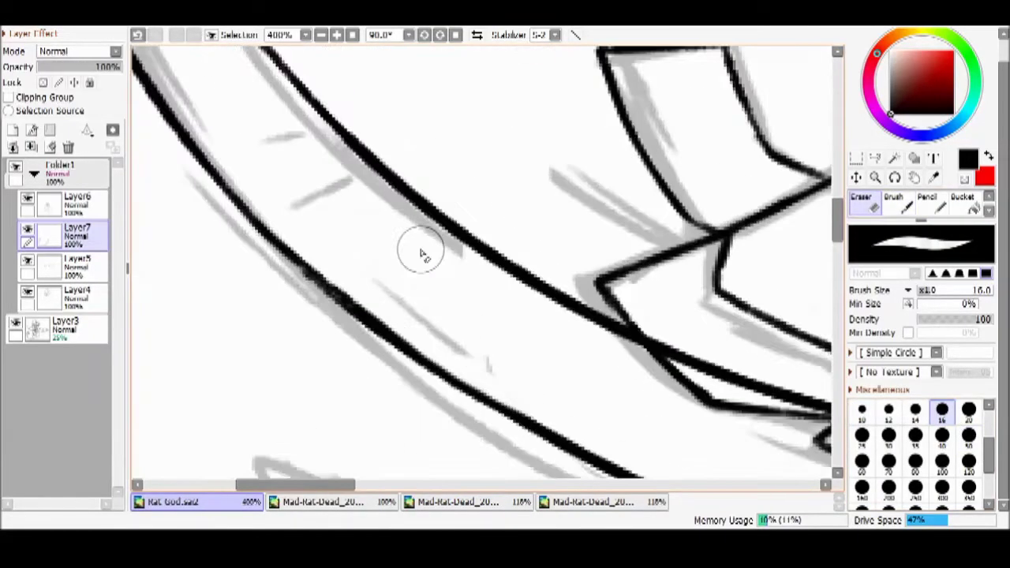
{"action": "key", "text": "b"}
{"action": "key", "text": "Home"}
{"action": "scroll", "coordinate": [559, 223], "scroll_direction": "down", "scroll_amount": 5}
{"action": "scroll", "coordinate": [256, 395], "scroll_direction": "up", "scroll_amount": 1}
Rework the outer edge of the tail's curl with the size 6 brush and trim it with the eraser at size 12
{"action": "scroll", "coordinate": [257, 395], "scroll_direction": "up", "scroll_amount": 2}
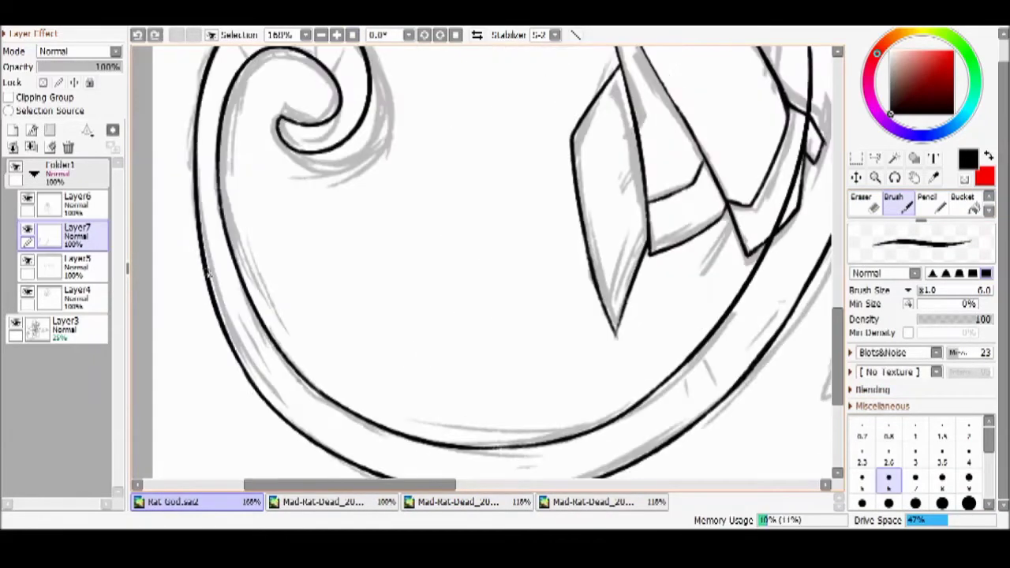
{"action": "key", "text": "e"}
{"action": "left_click", "coordinate": [321, 505]}
{"action": "left_click", "coordinate": [245, 505]}
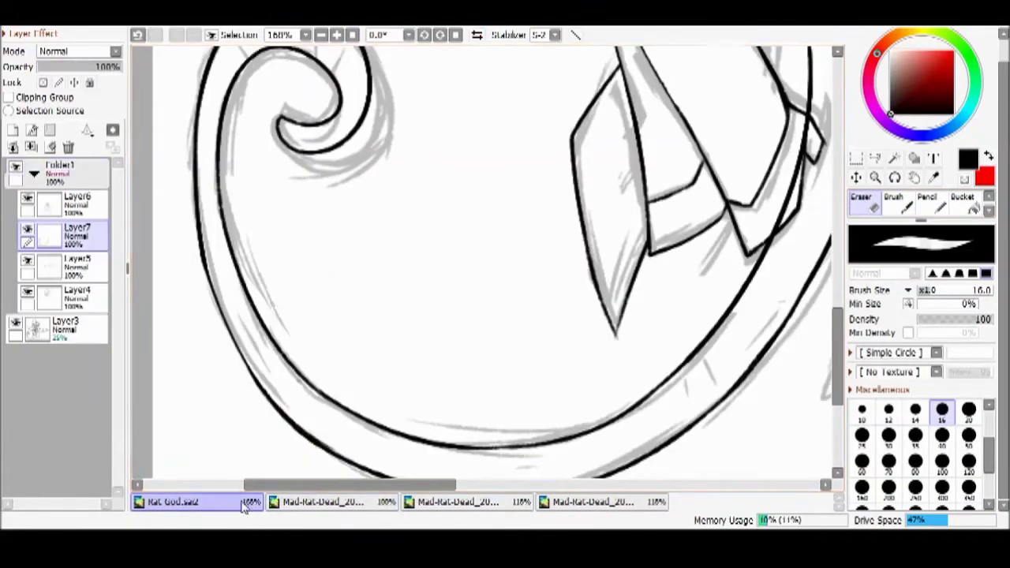
{"action": "key", "text": "b"}
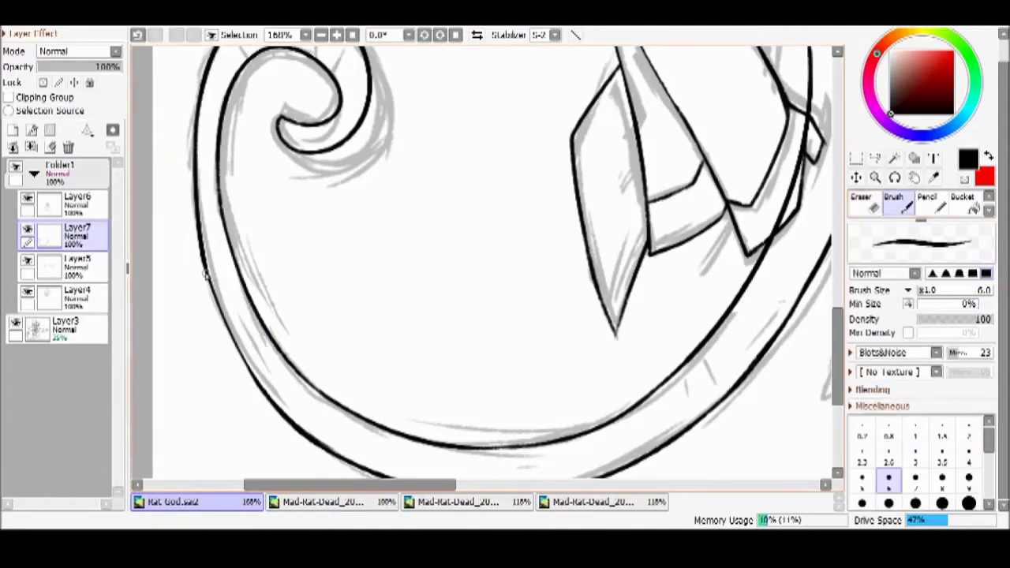
{"action": "left_click_drag", "start_coordinate": [209, 273], "coordinate": [259, 382]}
{"action": "key", "text": "e"}
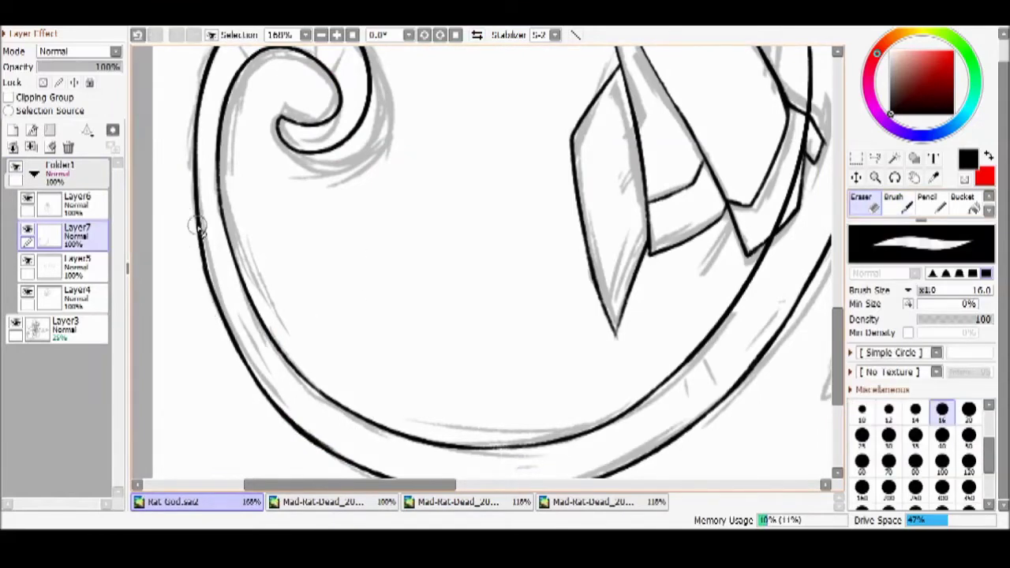
{"action": "key", "text": "bracketleft"}
{"action": "key", "text": "bracketleft"}
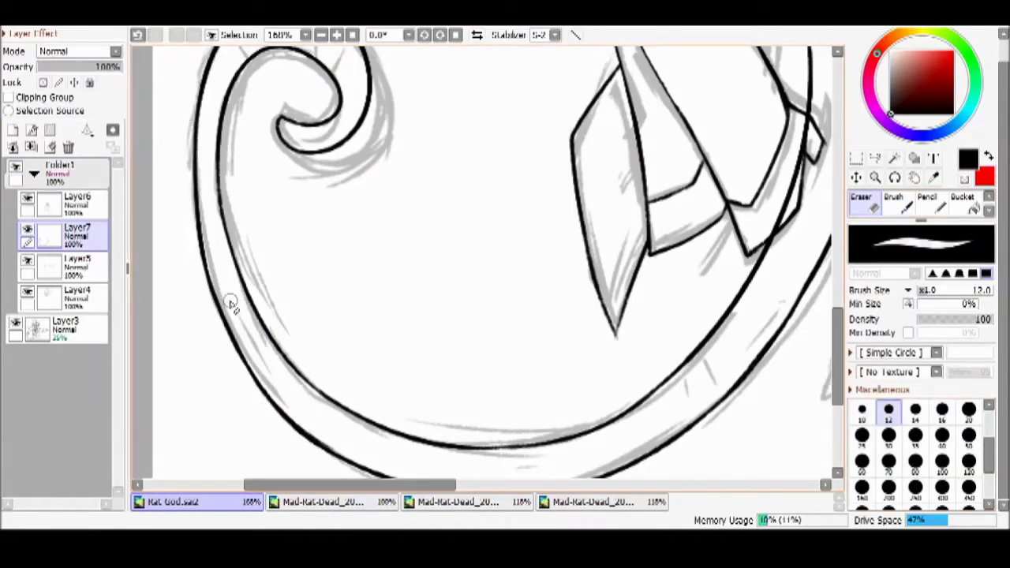
Check the tail on the coloured references and ink two short ring marks across the tail below the foot
{"action": "scroll", "coordinate": [206, 230], "scroll_direction": "down", "scroll_amount": 6}
{"action": "scroll", "coordinate": [521, 251], "scroll_direction": "up", "scroll_amount": 6}
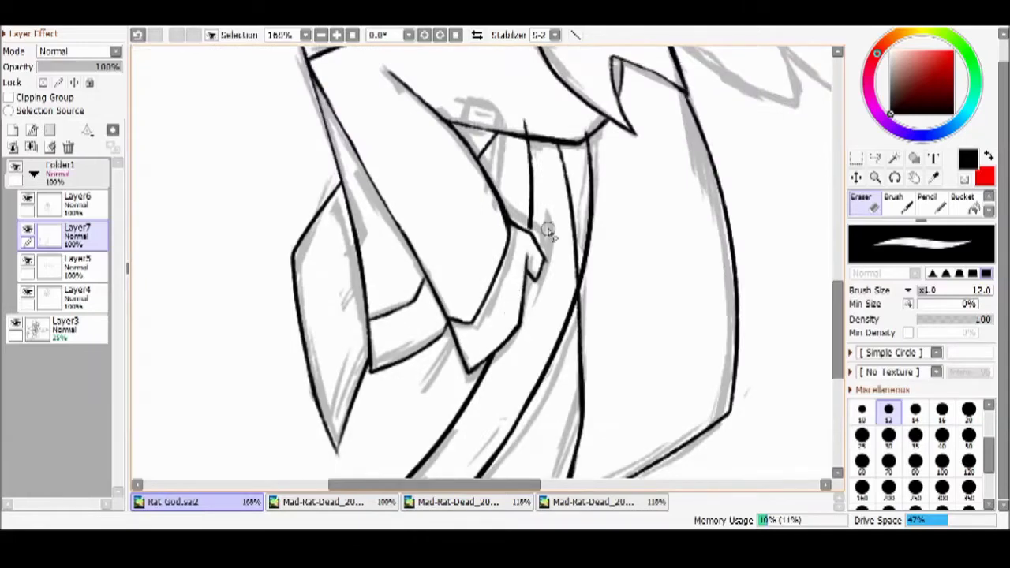
{"action": "key", "text": "b"}
{"action": "key", "text": "e"}
{"action": "left_click", "coordinate": [341, 506]}
{"action": "key", "text": "ctrl+Tab"}
{"action": "key", "text": "ctrl+Tab"}
{"action": "key", "text": "ctrl+Tab"}
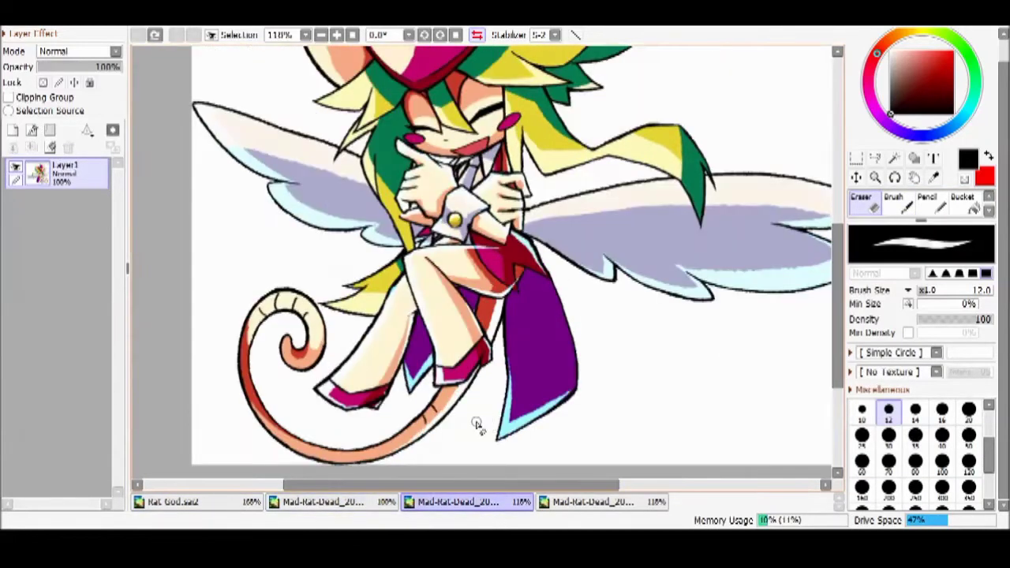
{"action": "scroll", "coordinate": [482, 323], "scroll_direction": "up", "scroll_amount": 8}
{"action": "key", "text": "b"}
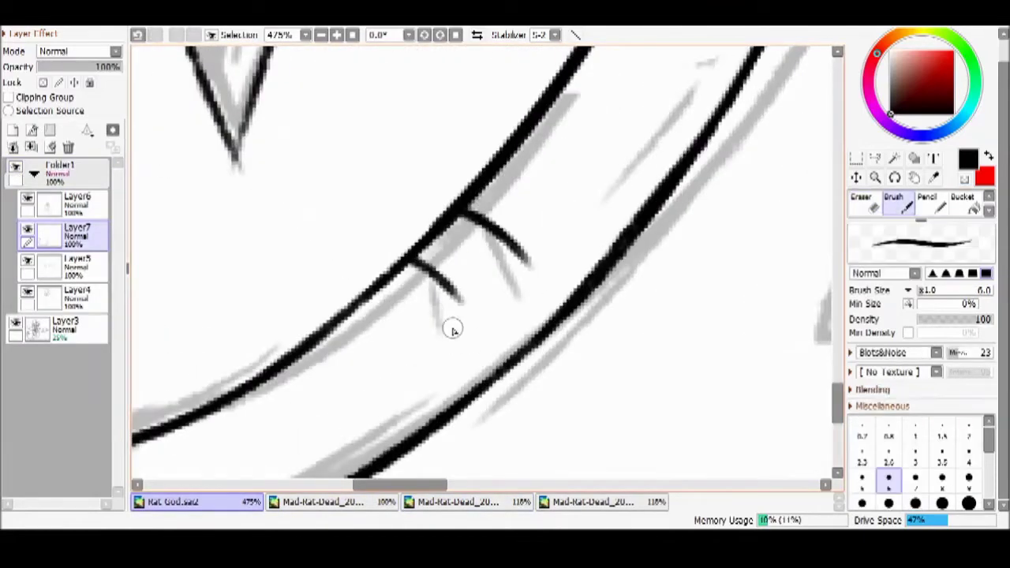
Ink the remaining short ring marks on the tail's curl and near the leg, following the coloured references
{"action": "scroll", "coordinate": [450, 284], "scroll_direction": "down", "scroll_amount": 4}
{"action": "scroll", "coordinate": [378, 195], "scroll_direction": "up", "scroll_amount": 4}
{"action": "scroll", "coordinate": [180, 119], "scroll_direction": "down", "scroll_amount": 5}
{"action": "key", "text": "ctrl+Tab"}
{"action": "key", "text": "ctrl+Tab"}
{"action": "key", "text": "ctrl+Tab"}
{"action": "key", "text": "ctrl+Tab"}
{"action": "scroll", "coordinate": [327, 296], "scroll_direction": "up", "scroll_amount": 2}
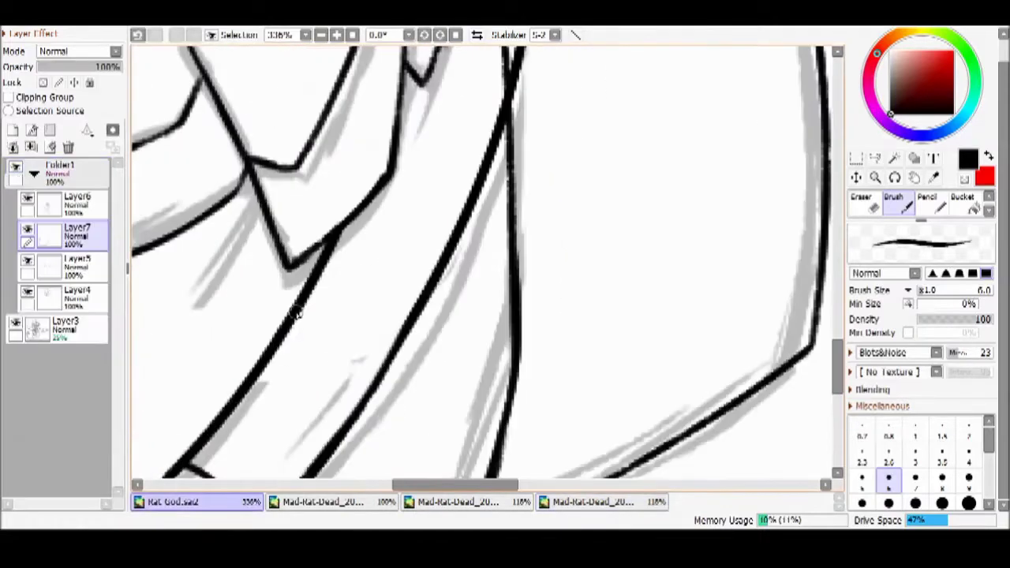
{"action": "scroll", "coordinate": [321, 180], "scroll_direction": "down", "scroll_amount": 2}
Erase the overlapping lines below the thigh on Layer6 and merge the line layers into Layer4
{"action": "key", "text": "e"}
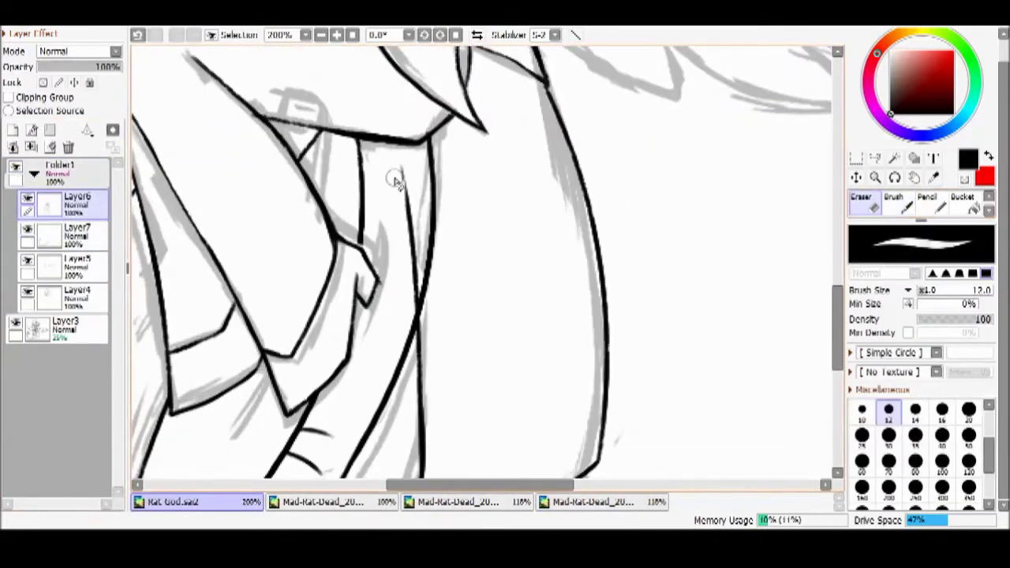
{"action": "scroll", "coordinate": [406, 252], "scroll_direction": "down", "scroll_amount": 3}
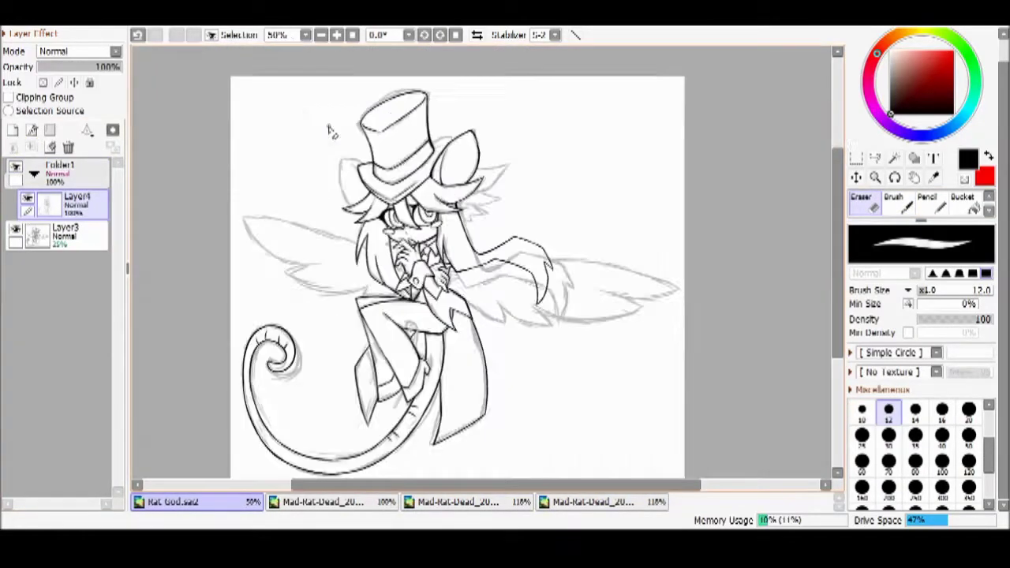
Select the sketched ear beside the hat brim on Layer3, shift it slightly upward, and deselect it
{"action": "scroll", "coordinate": [401, 183], "scroll_direction": "up", "scroll_amount": 3}
{"action": "key", "text": "b"}
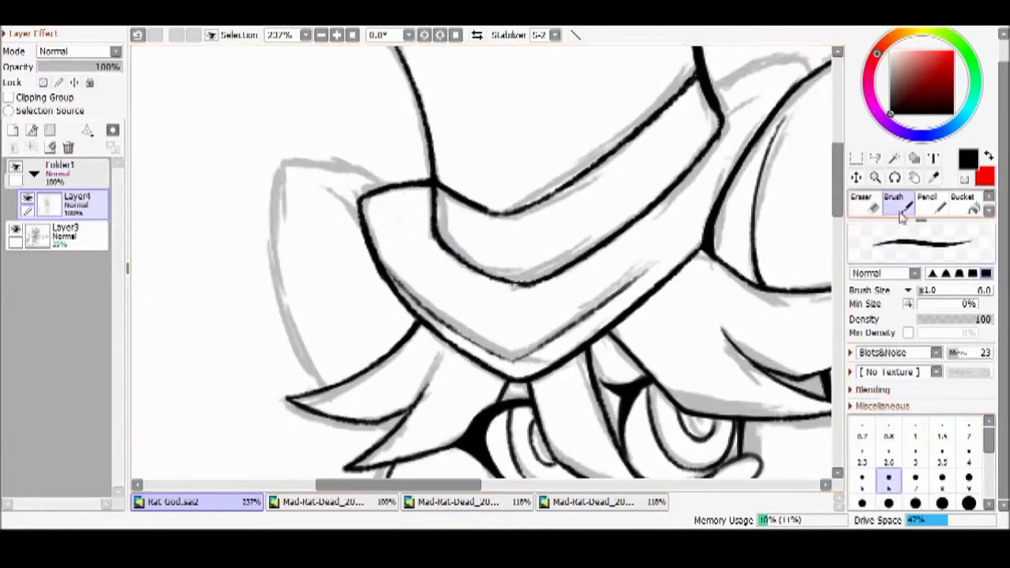
{"action": "key", "text": "ctrl+z"}
{"action": "left_click", "coordinate": [65, 233]}
{"action": "mouse_move", "coordinate": [228, 210]}
{"action": "left_mouse_down"}
{"action": "mouse_move", "coordinate": [404, 146]}
{"action": "mouse_move", "coordinate": [357, 150]}
{"action": "left_mouse_up"}
{"action": "key", "text": "ctrl+d"}
Ink the outline of the ear behind the hat brim on Layer4 at brush size 5 and clean its joints
{"action": "key", "text": "b"}
{"action": "left_click", "coordinate": [75, 204]}
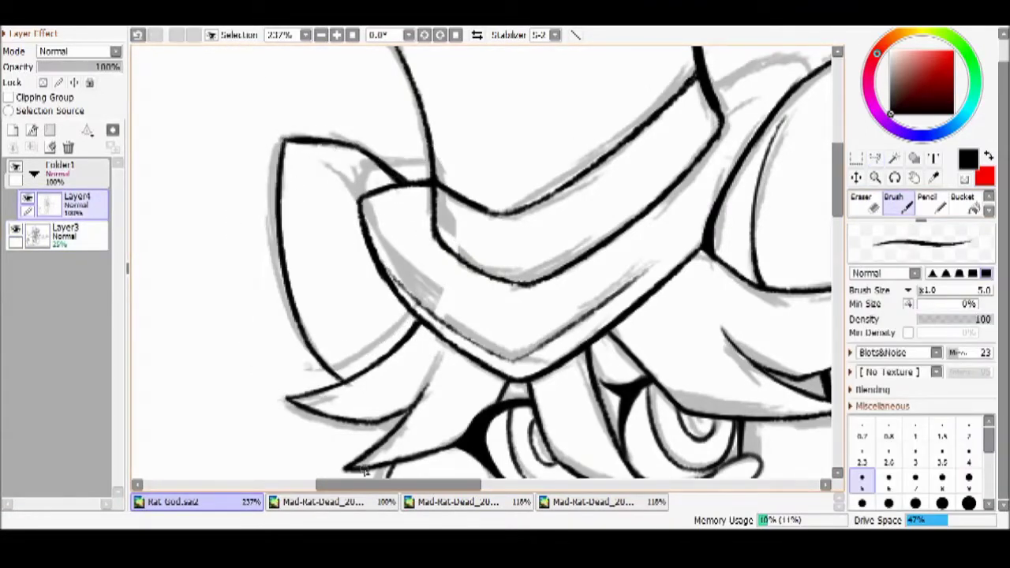
{"action": "left_click", "coordinate": [324, 501]}
{"action": "scroll", "coordinate": [481, 260], "scroll_direction": "up", "scroll_amount": 3}
{"action": "left_click", "coordinate": [198, 505]}
{"action": "scroll", "coordinate": [315, 237], "scroll_direction": "up", "scroll_amount": 4}
{"action": "key", "text": "e"}
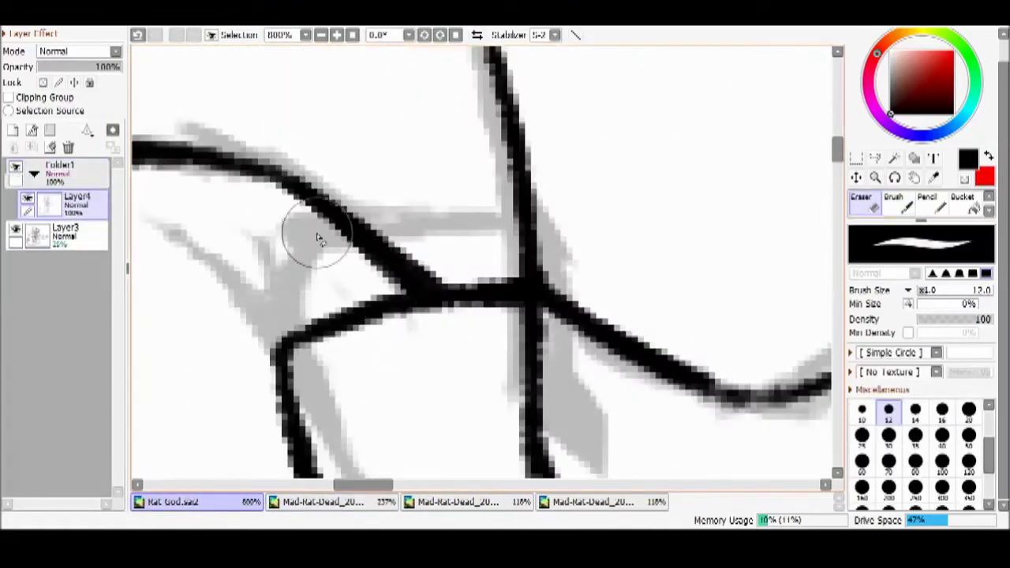
{"action": "scroll", "coordinate": [264, 147], "scroll_direction": "up", "scroll_amount": 1}
{"action": "scroll", "coordinate": [379, 397], "scroll_direction": "down", "scroll_amount": 3}
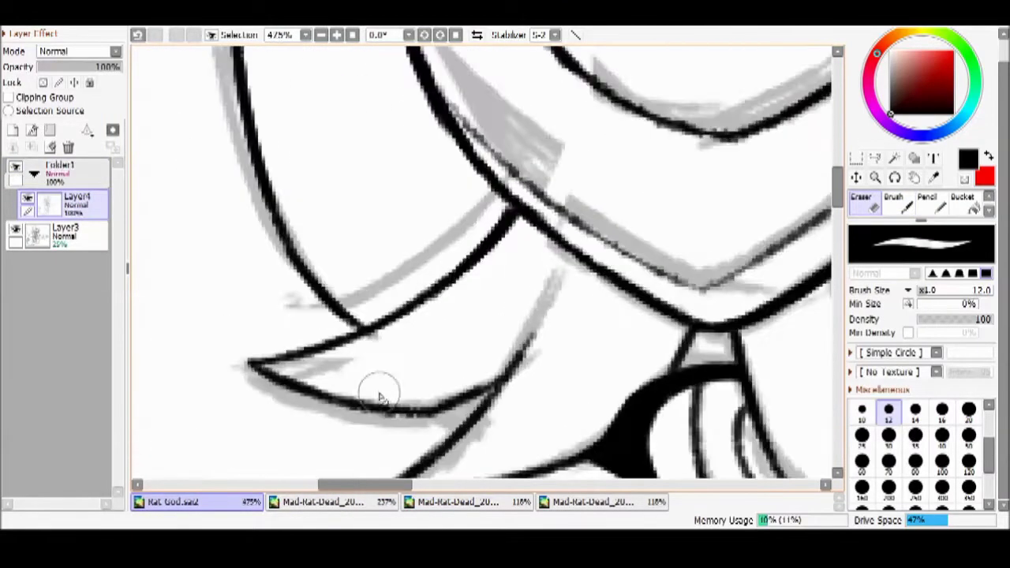
Vary the thickness of the ear's outer line using brush sizes 3 and 2.3 plus the eraser
{"action": "key", "text": "b"}
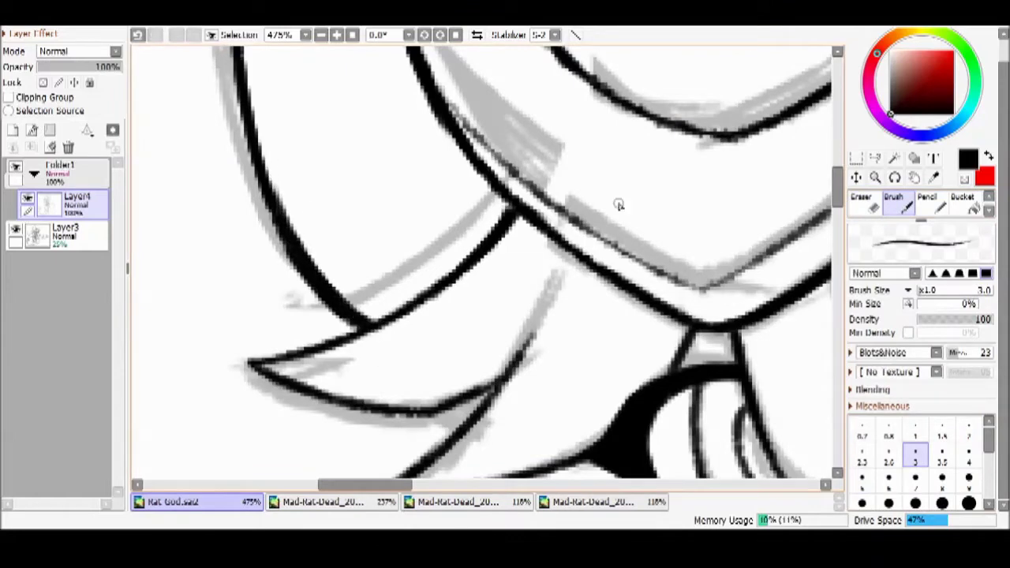
{"action": "key", "text": "e"}
{"action": "scroll", "coordinate": [372, 214], "scroll_direction": "down", "scroll_amount": 1}
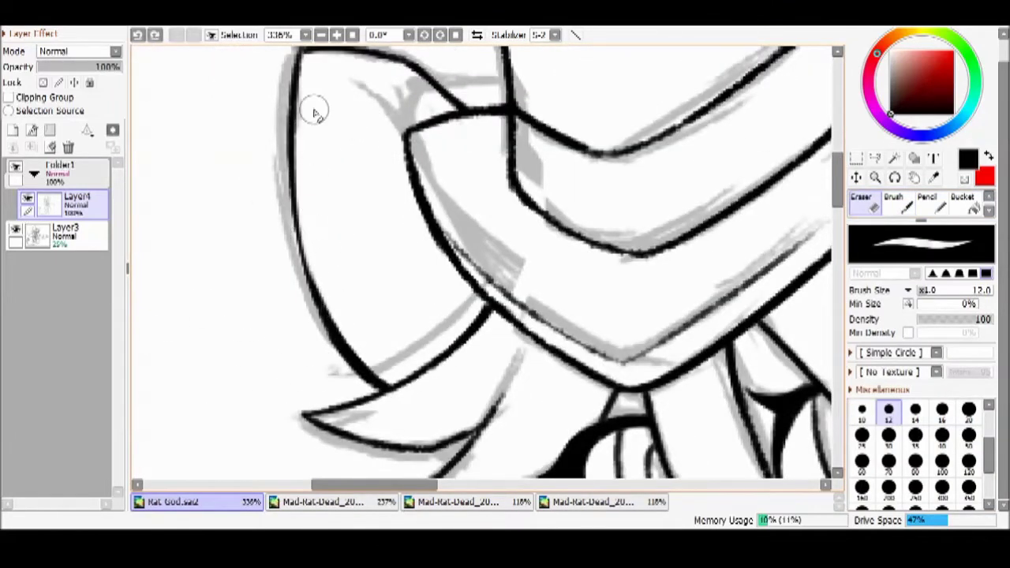
{"action": "key", "text": "b"}
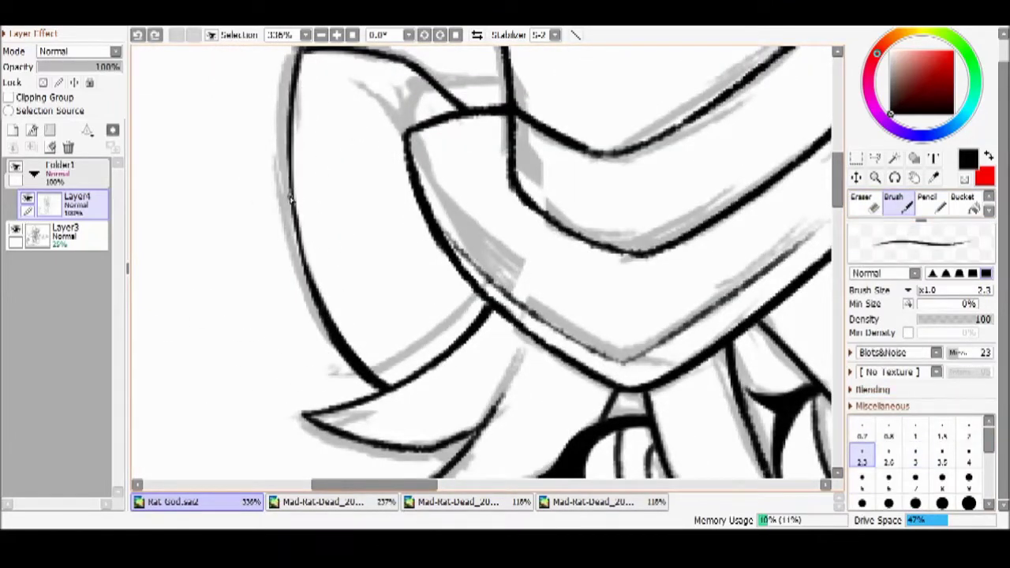
{"action": "scroll", "coordinate": [359, 219], "scroll_direction": "down", "scroll_amount": 3}
{"action": "scroll", "coordinate": [293, 147], "scroll_direction": "up", "scroll_amount": 4}
{"action": "key", "text": "e"}
{"action": "key", "text": "b"}
{"action": "scroll", "coordinate": [366, 235], "scroll_direction": "down", "scroll_amount": 3}
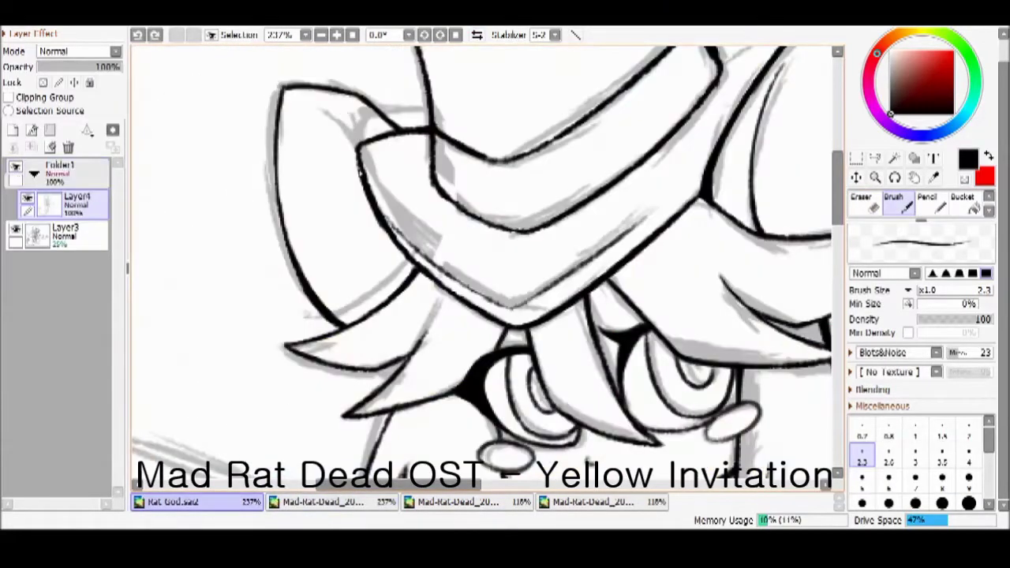
Tidy the ear outline and ink a fine inner fold line under its upper edge at brush size 2.3
{"action": "scroll", "coordinate": [340, 152], "scroll_direction": "up", "scroll_amount": 4}
{"action": "key", "text": "e"}
{"action": "key", "text": "b"}
{"action": "key", "text": "e"}
{"action": "scroll", "coordinate": [434, 203], "scroll_direction": "down", "scroll_amount": 6}
{"action": "scroll", "coordinate": [418, 162], "scroll_direction": "up", "scroll_amount": 6}
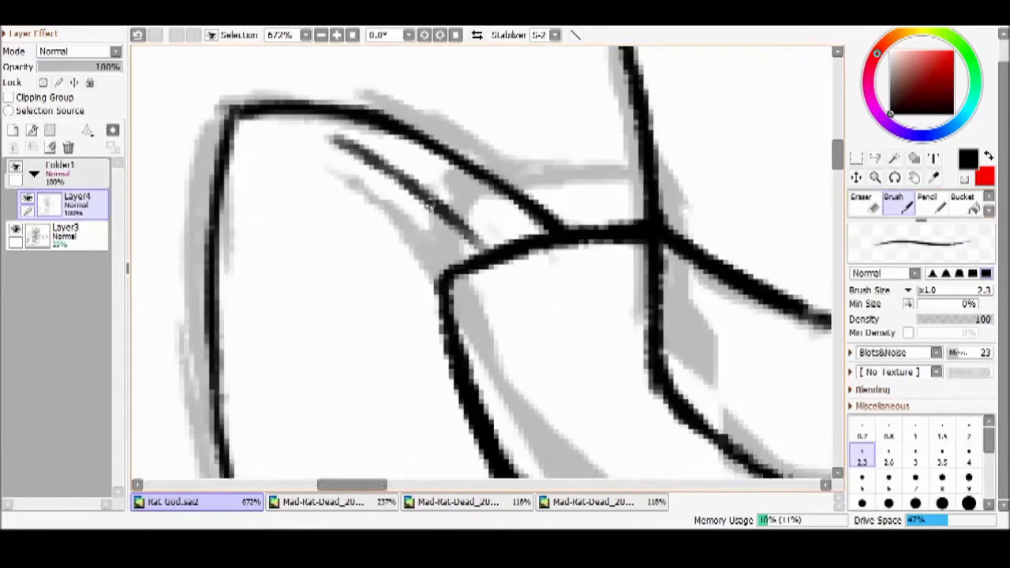
{"action": "scroll", "coordinate": [422, 62], "scroll_direction": "down", "scroll_amount": 6}
{"action": "scroll", "coordinate": [547, 168], "scroll_direction": "up", "scroll_amount": 7}
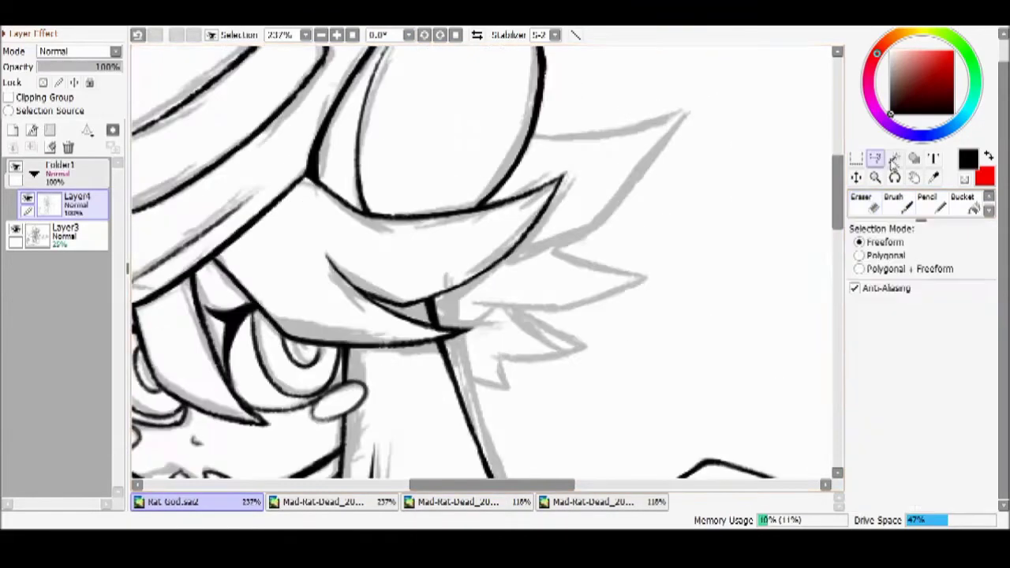
Select the blank area around the line art with the Magic Wand and ink the large back hair spike's upper edge at size 5
{"action": "key", "text": "w"}
{"action": "left_click", "coordinate": [605, 170]}
{"action": "key", "text": "ctrl+d"}
{"action": "key", "text": "b"}
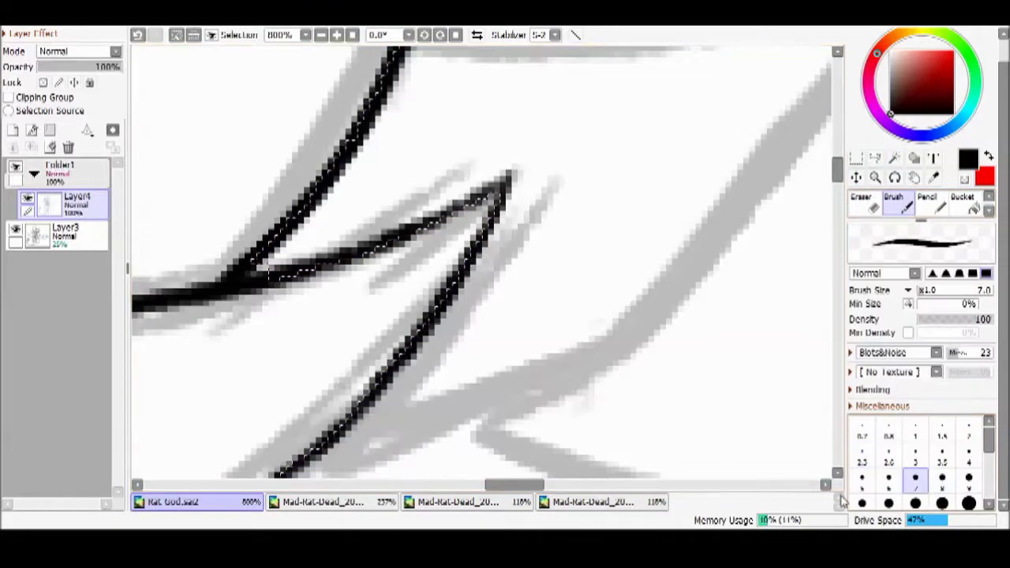
{"action": "scroll", "coordinate": [480, 264], "scroll_direction": "down", "scroll_amount": 5}
{"action": "scroll", "coordinate": [538, 228], "scroll_direction": "up", "scroll_amount": 5}
{"action": "scroll", "coordinate": [538, 228], "scroll_direction": "down", "scroll_amount": 1}
{"action": "key", "text": "bracketleft"}
{"action": "key", "text": "bracketleft"}
{"action": "left_click_drag", "start_coordinate": [320, 254], "coordinate": [666, 193]}
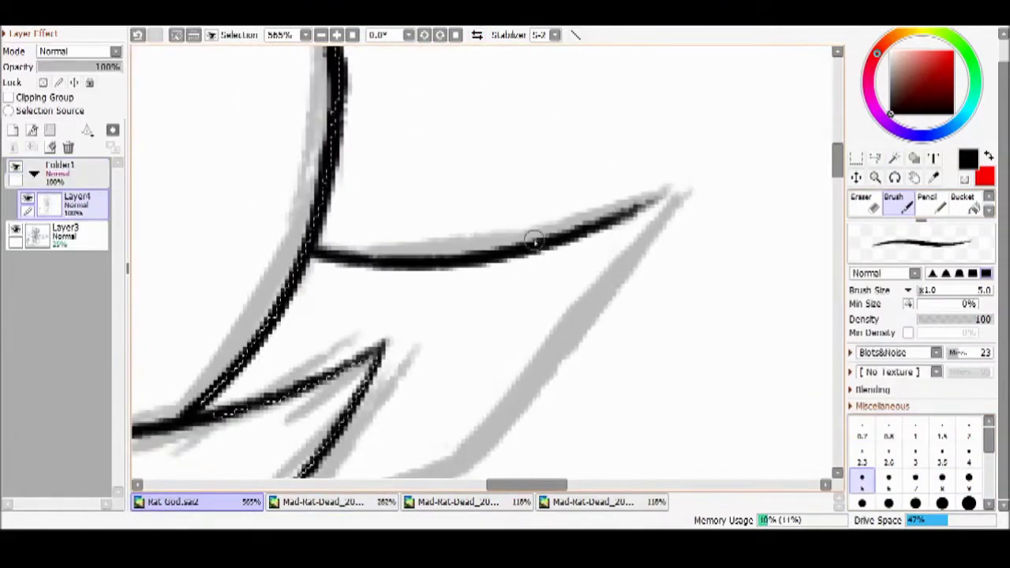
Compare the hair with the coloured reference and ink the large back spike's outer edge at brush size 4
{"action": "scroll", "coordinate": [639, 205], "scroll_direction": "down", "scroll_amount": 4}
{"action": "left_click", "coordinate": [316, 502]}
{"action": "scroll", "coordinate": [552, 237], "scroll_direction": "up", "scroll_amount": 3}
{"action": "left_click", "coordinate": [174, 501]}
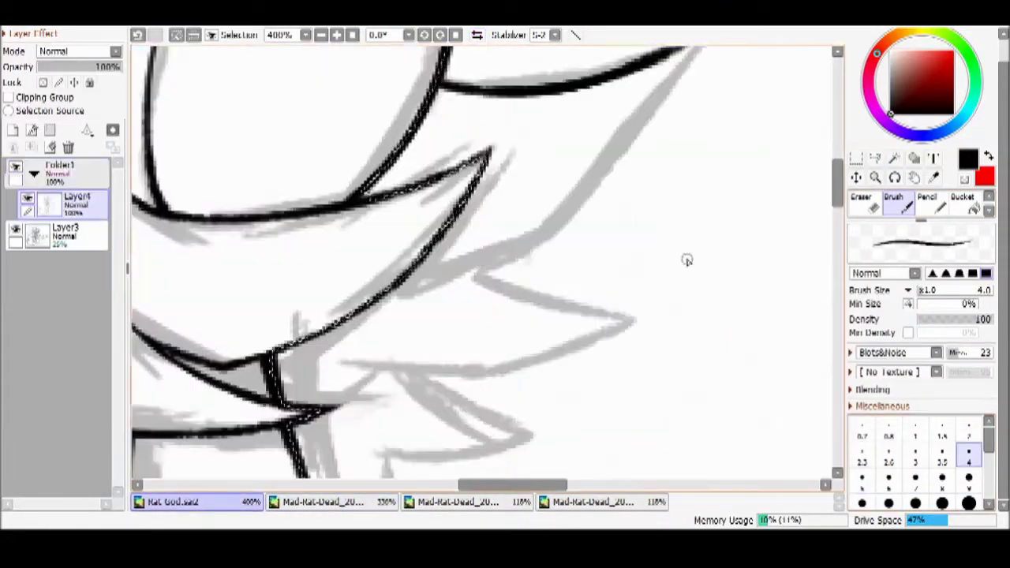
{"action": "scroll", "coordinate": [686, 260], "scroll_direction": "up", "scroll_amount": 2}
{"action": "key", "text": "bracketleft"}
{"action": "left_click_drag", "start_coordinate": [661, 93], "coordinate": [538, 321]}
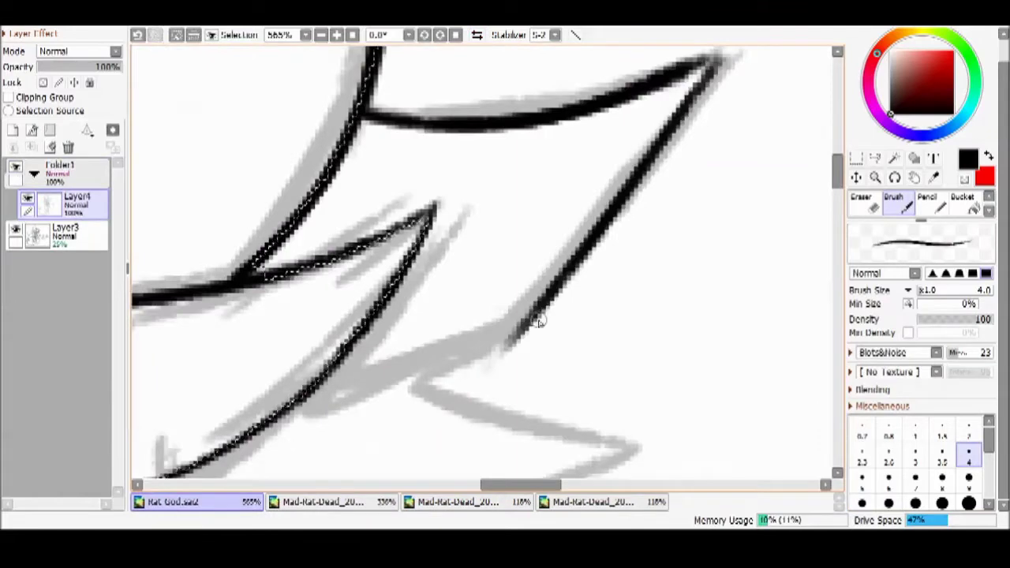
Thin and smooth the upper edge of the large hair spike with the size 12 eraser and size 4 brush
{"action": "left_click", "coordinate": [876, 205]}
{"action": "scroll", "coordinate": [266, 289], "scroll_direction": "up", "scroll_amount": 6}
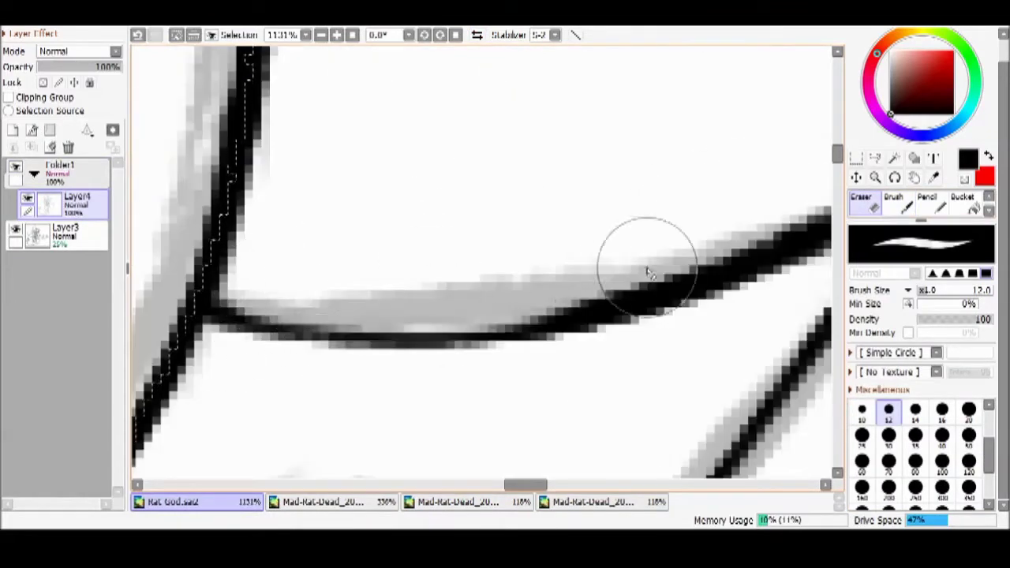
{"action": "key", "text": "b"}
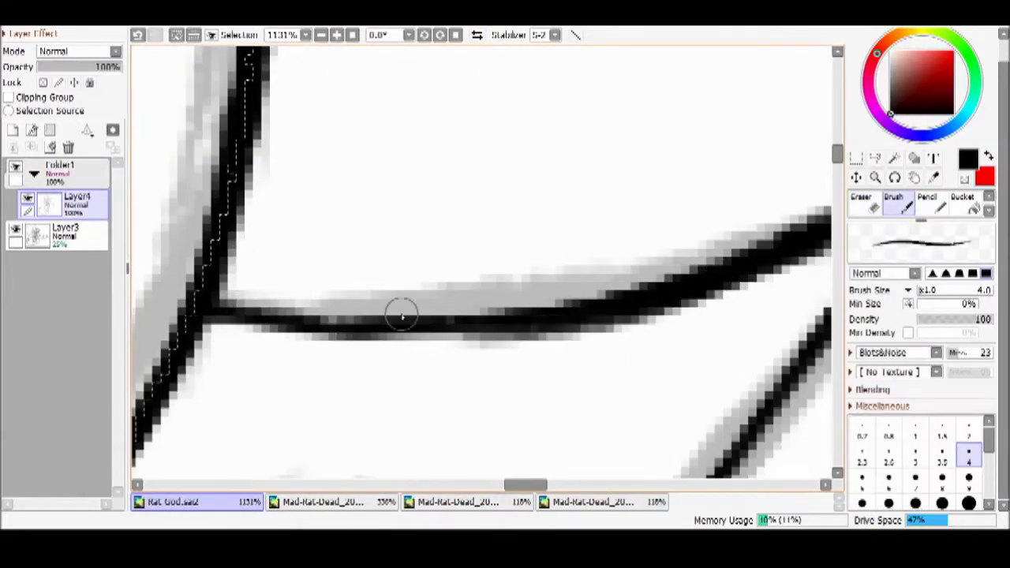
{"action": "key", "text": "e"}
{"action": "scroll", "coordinate": [631, 260], "scroll_direction": "down", "scroll_amount": 2}
{"action": "scroll", "coordinate": [552, 305], "scroll_direction": "up", "scroll_amount": 3}
{"action": "scroll", "coordinate": [638, 217], "scroll_direction": "down", "scroll_amount": 2}
{"action": "key", "text": "b"}
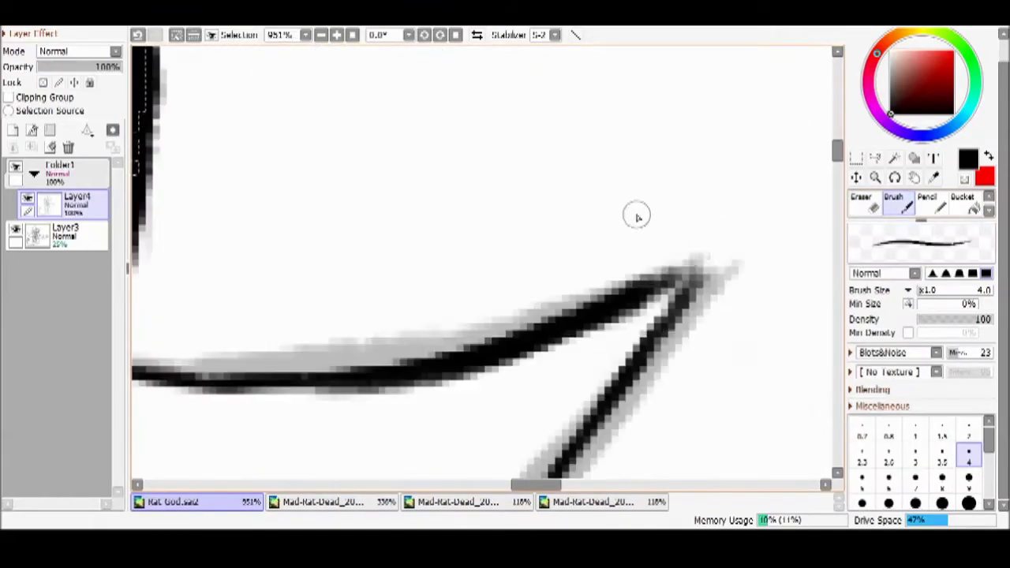
Sharpen the tip of the large hair spike and ink its lower edge around the bend toward the front hair
{"action": "scroll", "coordinate": [714, 253], "scroll_direction": "down", "scroll_amount": 10}
{"action": "scroll", "coordinate": [789, 187], "scroll_direction": "up", "scroll_amount": 8}
{"action": "key", "text": "e"}
{"action": "key", "text": "b"}
{"action": "key", "text": "e"}
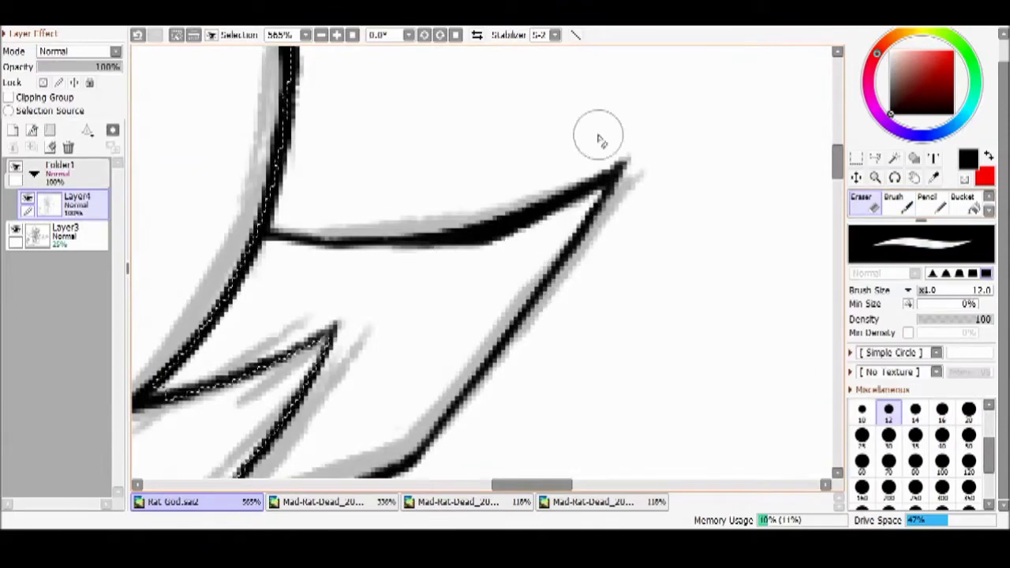
Ink the two smaller hair tufts beneath the large spike at brush size 4, following the coloured reference
{"action": "left_click", "coordinate": [350, 500]}
{"action": "scroll", "coordinate": [281, 474], "scroll_direction": "up", "scroll_amount": 1}
{"action": "left_click", "coordinate": [174, 501]}
{"action": "key", "text": "b"}
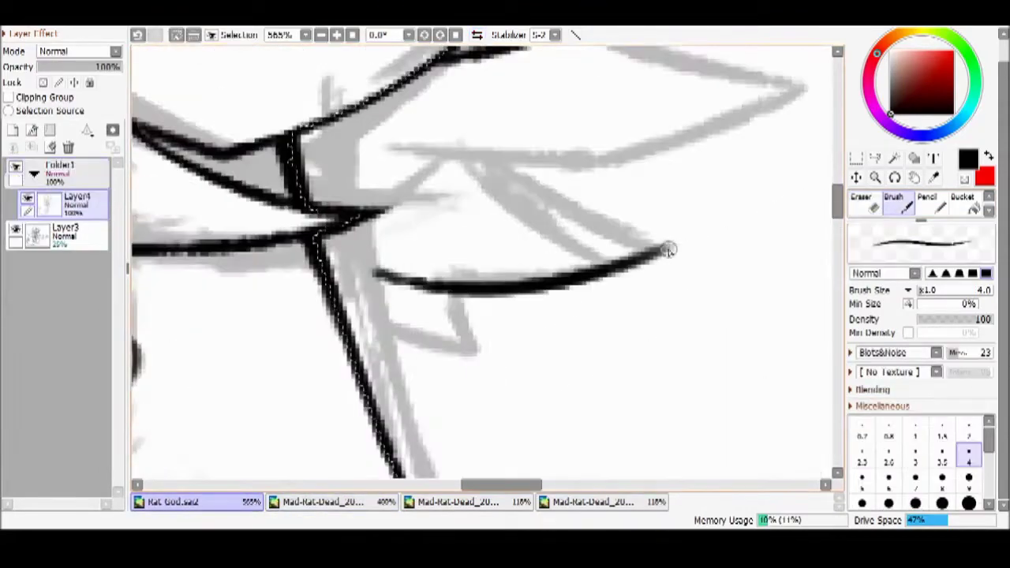
{"action": "scroll", "coordinate": [469, 200], "scroll_direction": "up", "scroll_amount": 1}
{"action": "left_click_drag", "start_coordinate": [469, 200], "coordinate": [399, 354]}
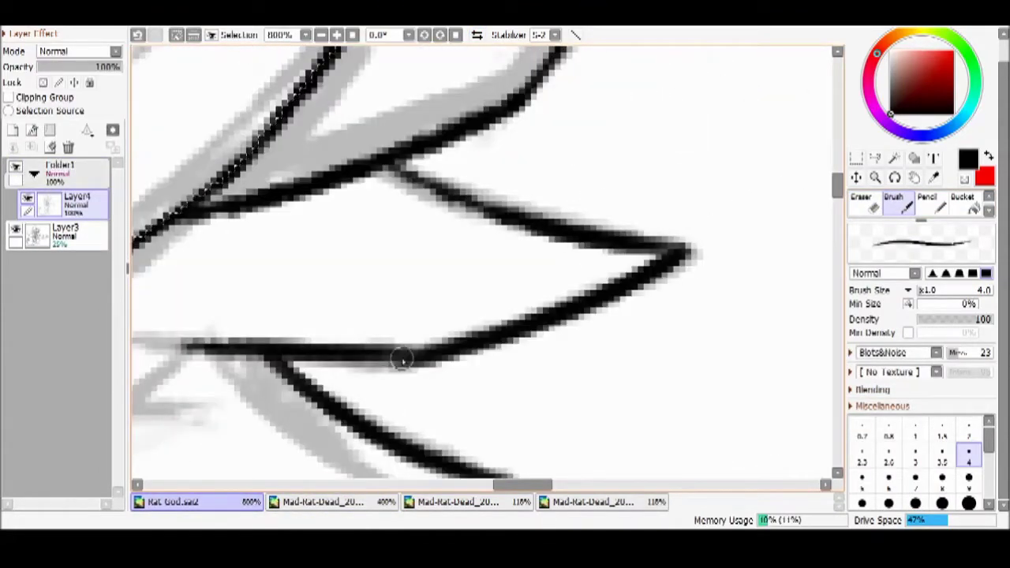
{"action": "scroll", "coordinate": [435, 218], "scroll_direction": "up", "scroll_amount": 1}
{"action": "scroll", "coordinate": [435, 218], "scroll_direction": "down", "scroll_amount": 6}
Ink the lowest hair tuft's inner corner and the short lock beneath it, checking against the coloured reference
{"action": "left_click", "coordinate": [350, 500]}
{"action": "scroll", "coordinate": [349, 441], "scroll_direction": "up", "scroll_amount": 1}
{"action": "left_click", "coordinate": [174, 501]}
{"action": "scroll", "coordinate": [379, 225], "scroll_direction": "up", "scroll_amount": 4}
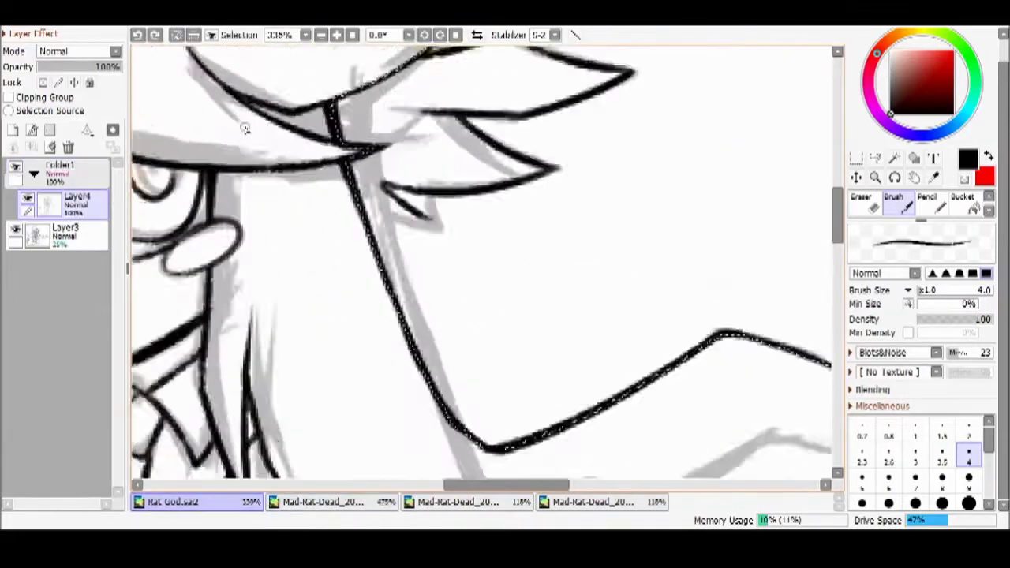
{"action": "scroll", "coordinate": [377, 222], "scroll_direction": "down", "scroll_amount": 5}
{"action": "left_click", "coordinate": [349, 501]}
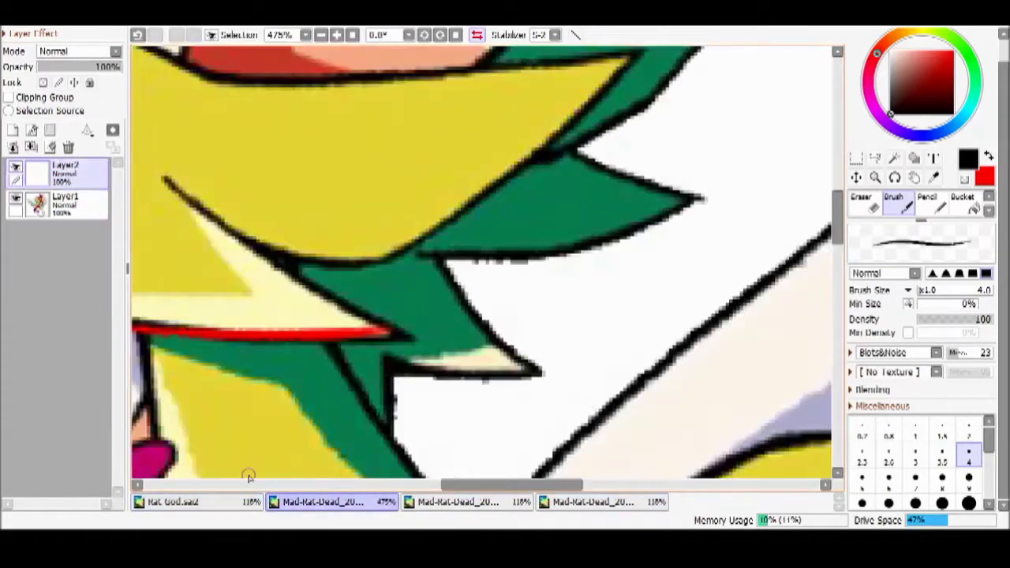
{"action": "left_click", "coordinate": [174, 501]}
{"action": "scroll", "coordinate": [473, 175], "scroll_direction": "up", "scroll_amount": 7}
Clean the inked edges of the lowest hair tuft with the size 12 eraser, checking against the coloured reference
{"action": "key", "text": "e"}
{"action": "scroll", "coordinate": [428, 168], "scroll_direction": "down", "scroll_amount": 1}
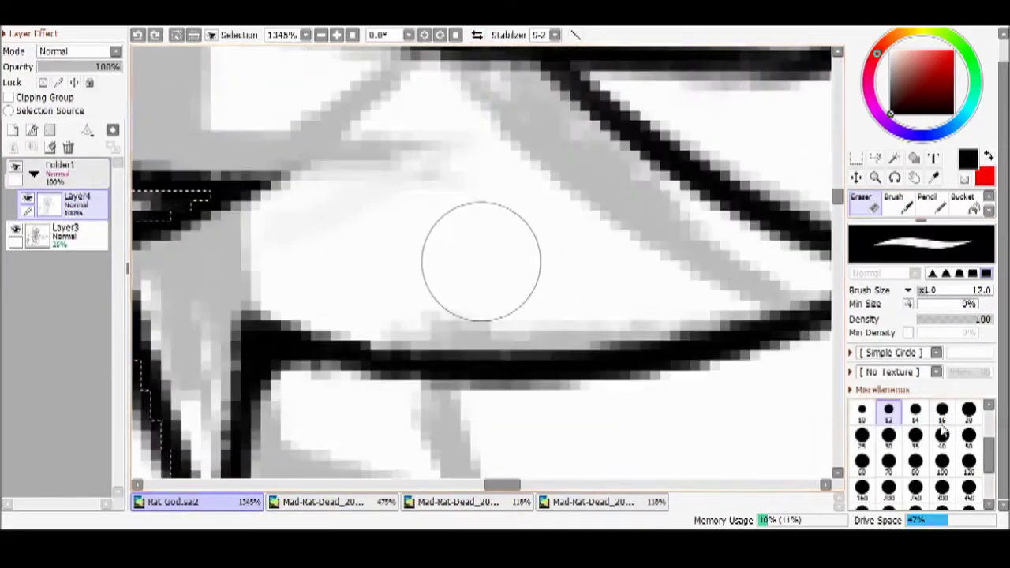
{"action": "scroll", "coordinate": [418, 221], "scroll_direction": "down", "scroll_amount": 6}
{"action": "left_click", "coordinate": [350, 500]}
{"action": "left_click", "coordinate": [174, 501]}
{"action": "scroll", "coordinate": [418, 215], "scroll_direction": "up", "scroll_amount": 3}
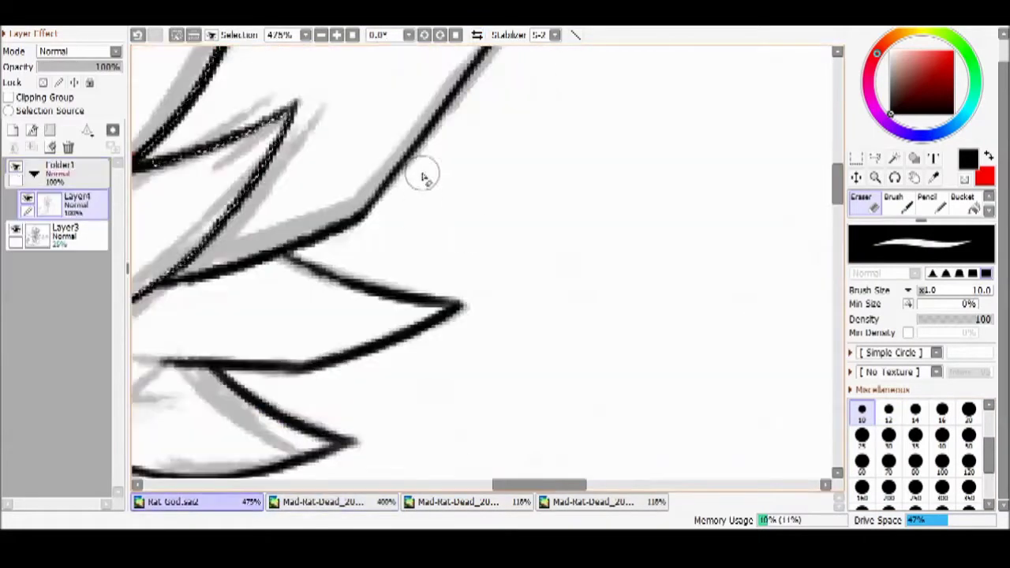
Thin and smooth the outline of the middle hair tuft with the size 4 brush and size 10 eraser, following the coloured reference
{"action": "key", "text": "b"}
{"action": "scroll", "coordinate": [366, 293], "scroll_direction": "down", "scroll_amount": 7}
{"action": "left_click", "coordinate": [350, 500]}
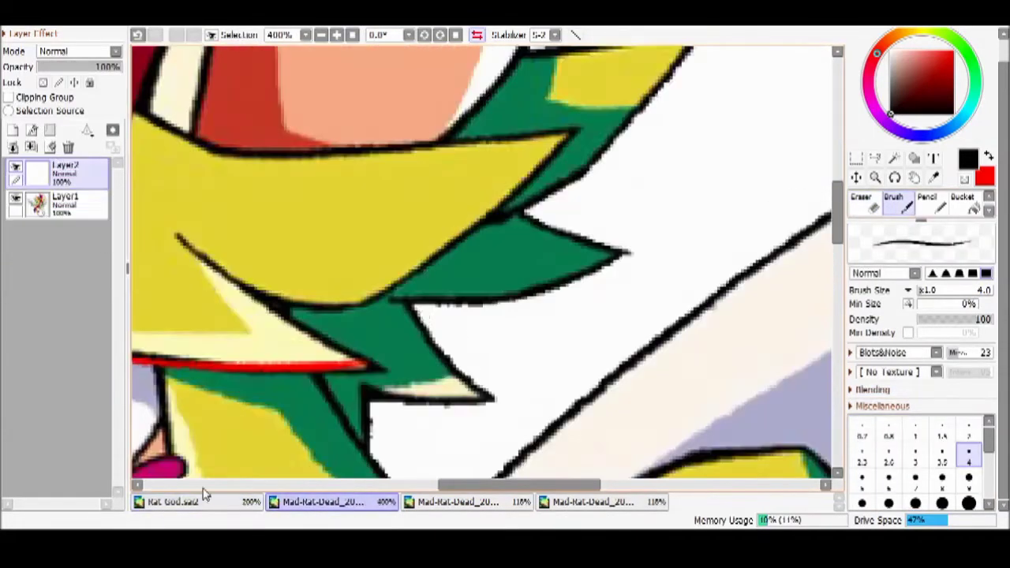
{"action": "left_click", "coordinate": [173, 501]}
{"action": "scroll", "coordinate": [441, 237], "scroll_direction": "up", "scroll_amount": 6}
{"action": "key", "text": "e"}
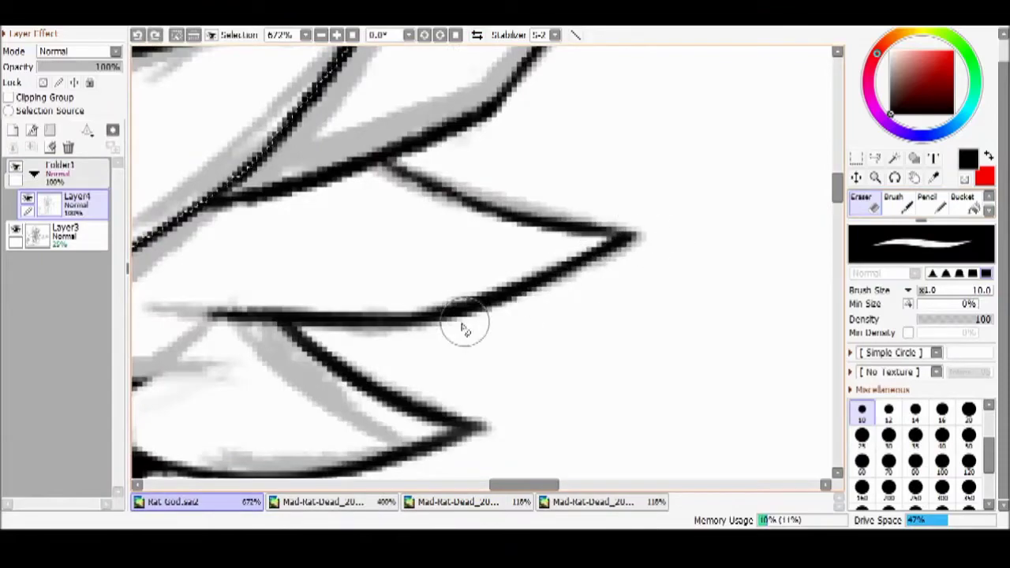
{"action": "scroll", "coordinate": [439, 400], "scroll_direction": "down", "scroll_amount": 5}
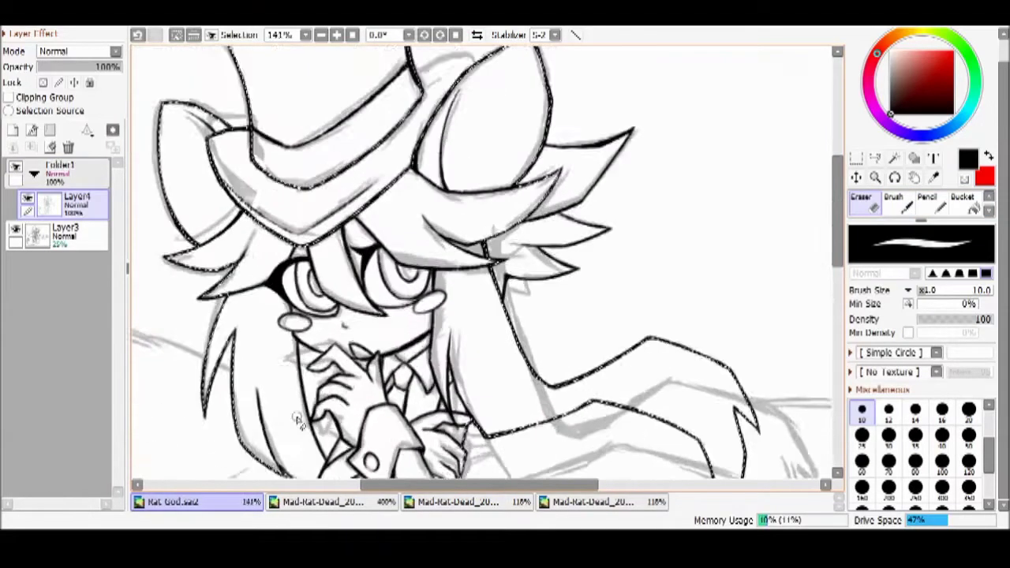
Ink the small arc bridging the side of the top hat and the adjacent ear at brush size 4, consulting the coloured references
{"action": "scroll", "coordinate": [473, 224], "scroll_direction": "up", "scroll_amount": 7}
{"action": "key", "text": "b"}
{"action": "left_click", "coordinate": [323, 501]}
{"action": "left_click", "coordinate": [592, 501]}
{"action": "left_click", "coordinate": [173, 501]}
{"action": "scroll", "coordinate": [142, 288], "scroll_direction": "down", "scroll_amount": 8}
{"action": "scroll", "coordinate": [355, 261], "scroll_direction": "up", "scroll_amount": 3}
{"action": "scroll", "coordinate": [355, 260], "scroll_direction": "down", "scroll_amount": 4}
{"action": "scroll", "coordinate": [564, 135], "scroll_direction": "up", "scroll_amount": 9}
{"action": "left_click_drag", "start_coordinate": [332, 224], "coordinate": [686, 162]}
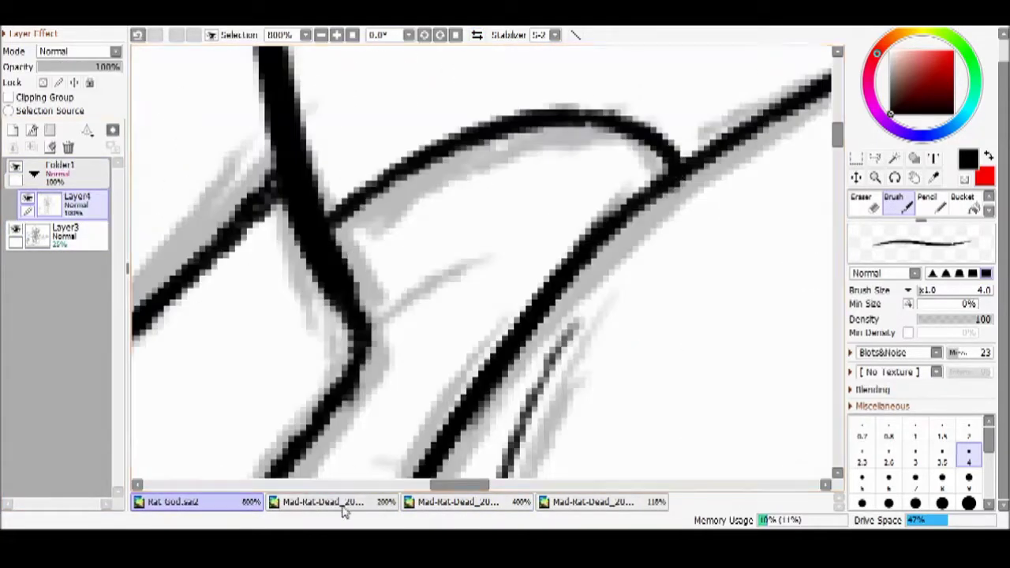
{"action": "scroll", "coordinate": [474, 261], "scroll_direction": "down", "scroll_amount": 6}
{"action": "scroll", "coordinate": [259, 311], "scroll_direction": "up", "scroll_amount": 8}
{"action": "left_click_drag", "start_coordinate": [259, 311], "coordinate": [312, 252]}
{"action": "scroll", "coordinate": [308, 206], "scroll_direction": "down", "scroll_amount": 2}
{"action": "scroll", "coordinate": [307, 207], "scroll_direction": "down", "scroll_amount": 7}
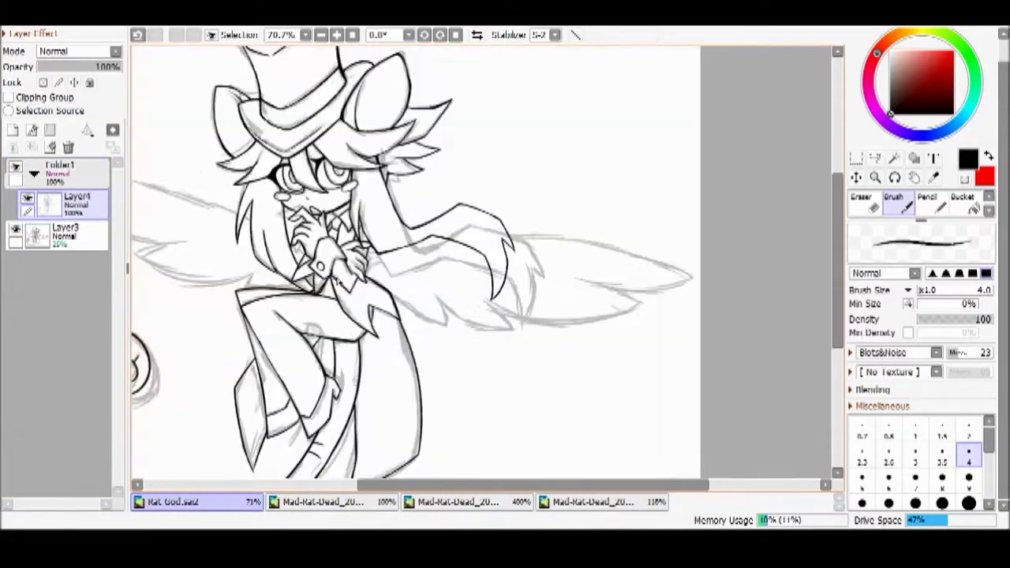
{"action": "key", "text": "w"}
{"action": "left_click", "coordinate": [236, 406]}
{"action": "scroll", "coordinate": [600, 135], "scroll_direction": "down", "scroll_amount": 1}
{"action": "left_click", "coordinate": [600, 134]}
{"action": "scroll", "coordinate": [600, 134], "scroll_direction": "up", "scroll_amount": 6}
{"action": "key", "text": "b"}
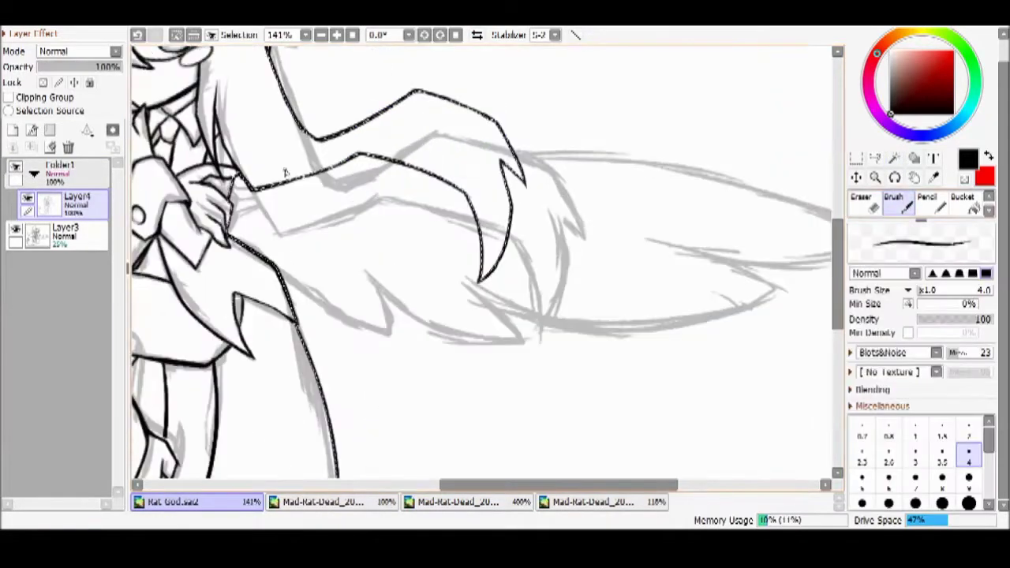
On a new layer beneath the line art layer, ink the long upper edge of the large back lock from the hands outward
{"action": "left_click", "coordinate": [14, 131]}
{"action": "scroll", "coordinate": [444, 130], "scroll_direction": "up", "scroll_amount": 1}
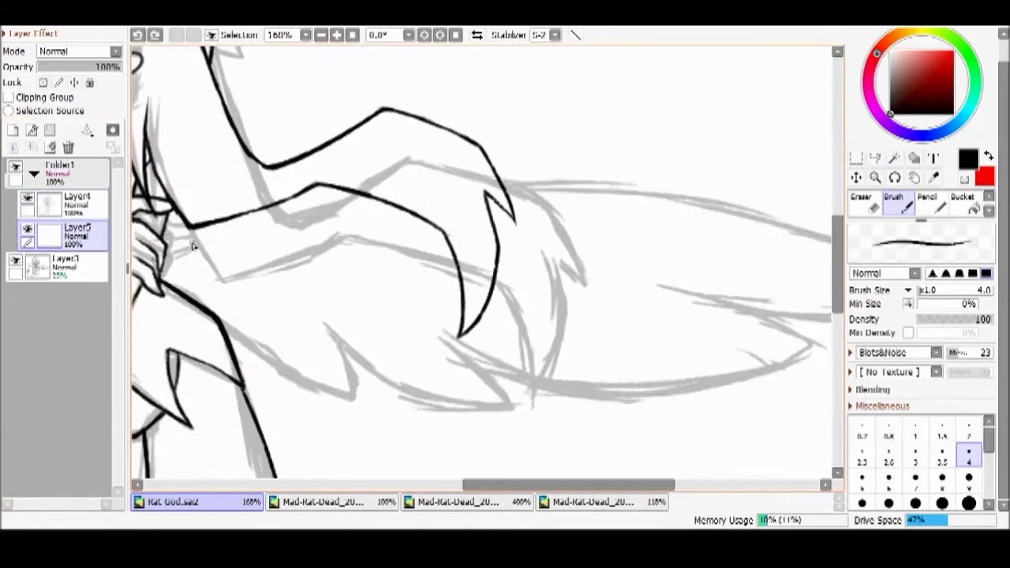
{"action": "scroll", "coordinate": [550, 356], "scroll_direction": "down", "scroll_amount": 2}
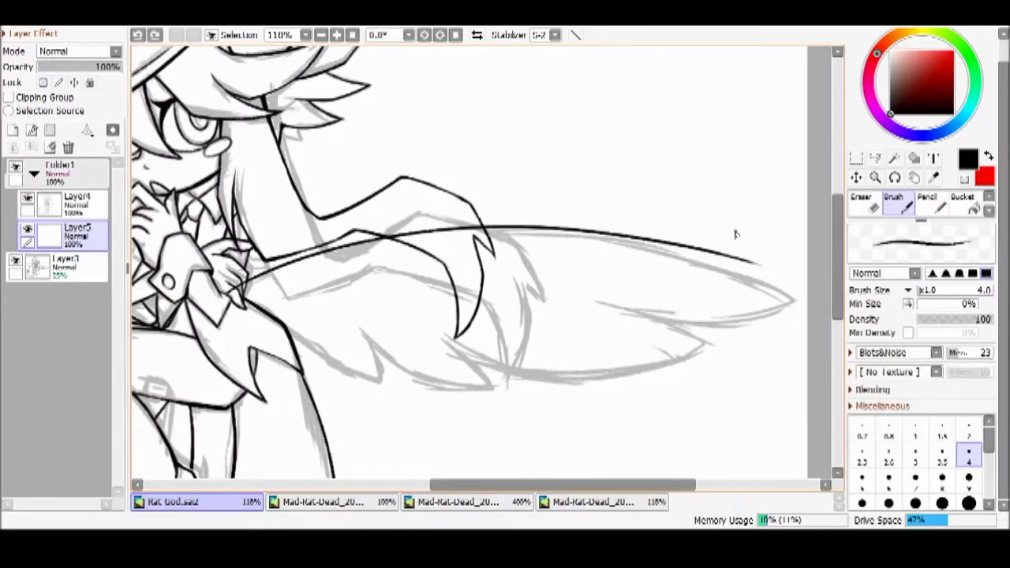
{"action": "scroll", "coordinate": [735, 233], "scroll_direction": "up", "scroll_amount": 4}
{"action": "scroll", "coordinate": [225, 219], "scroll_direction": "down", "scroll_amount": 3}
{"action": "scroll", "coordinate": [236, 221], "scroll_direction": "up", "scroll_amount": 2}
Close the pointed tip of the large back lock and ink its curved underside with the size 4 brush
{"action": "left_click", "coordinate": [901, 202]}
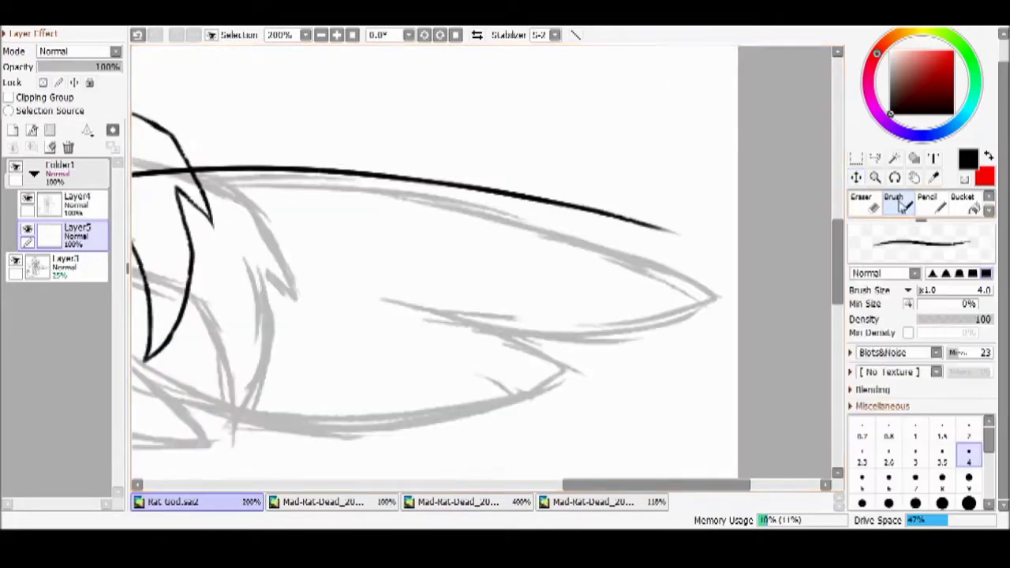
{"action": "scroll", "coordinate": [576, 191], "scroll_direction": "up", "scroll_amount": 2}
{"action": "left_click_drag", "start_coordinate": [710, 219], "coordinate": [576, 191]}
{"action": "left_click_drag", "start_coordinate": [154, 316], "coordinate": [687, 250]}
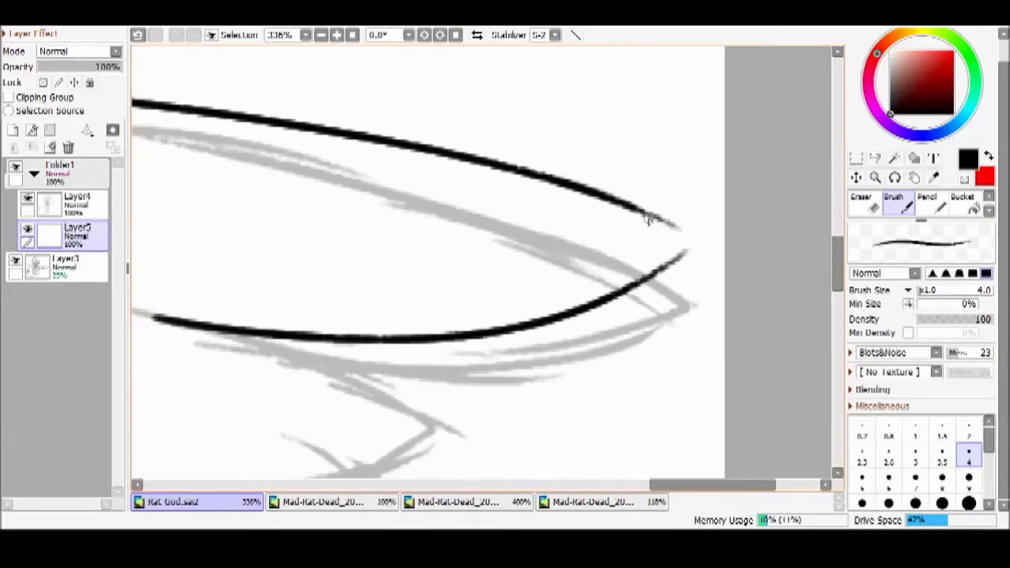
{"action": "scroll", "coordinate": [670, 187], "scroll_direction": "down", "scroll_amount": 1}
Erase the inner end of the back lock's underside line with the size 10 eraser, after checking a coloured reference
{"action": "left_click", "coordinate": [868, 202]}
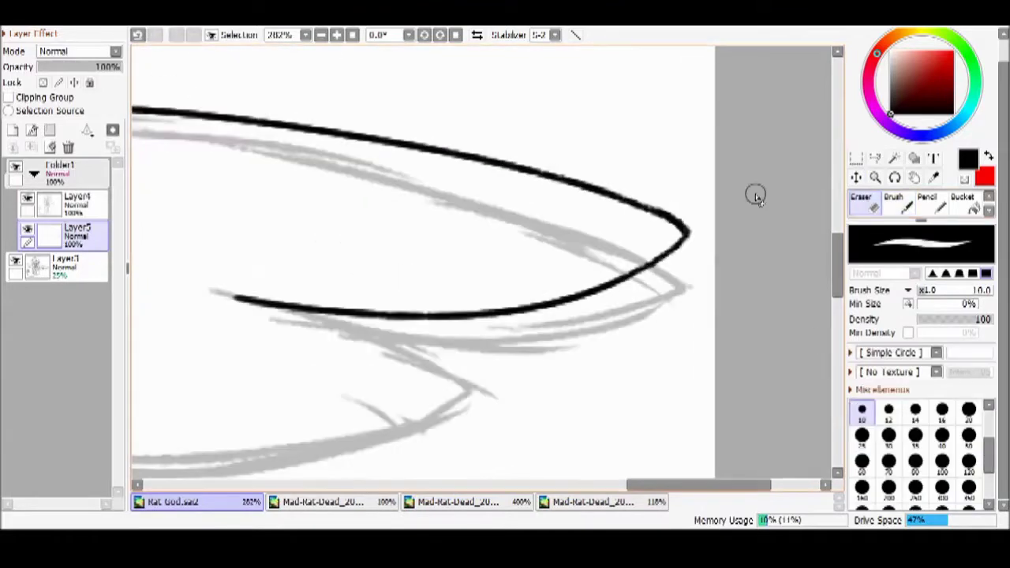
{"action": "left_click", "coordinate": [454, 501]}
{"action": "left_click", "coordinate": [169, 501]}
{"action": "left_click_drag", "start_coordinate": [235, 297], "coordinate": [415, 314]}
Set the brush size to 6 with size pressure softness 71, and ink the pointed lower lock beneath the curled strand
{"action": "left_click", "coordinate": [893, 202]}
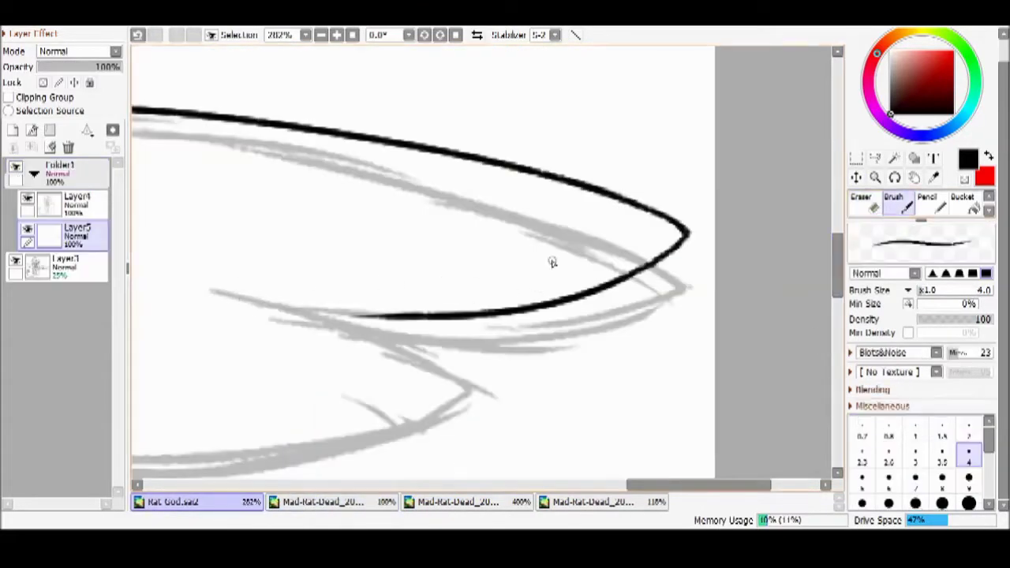
{"action": "left_click", "coordinate": [883, 407]}
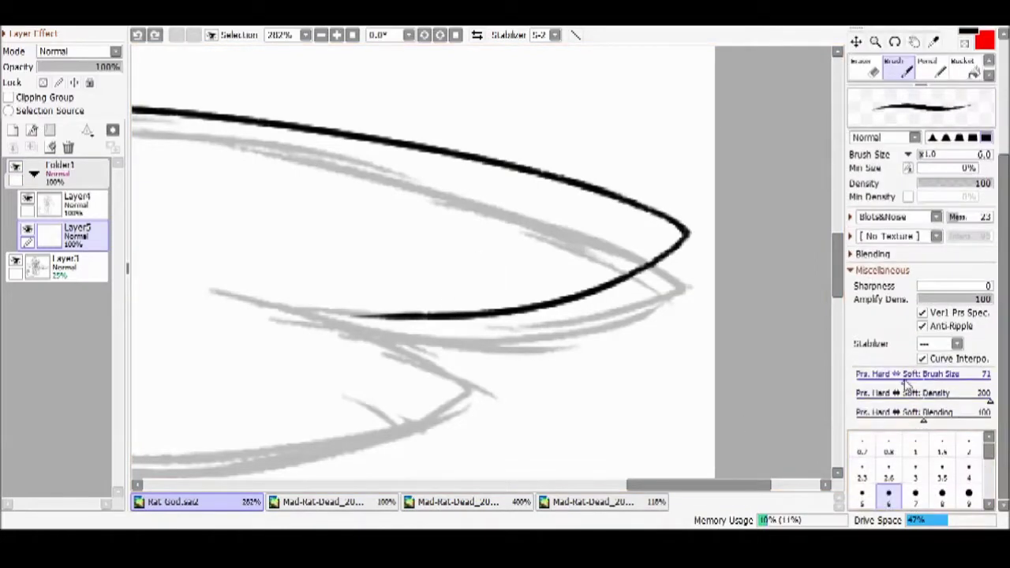
{"action": "left_click", "coordinate": [883, 214]}
{"action": "mouse_move", "coordinate": [365, 337]}
{"action": "left_mouse_down"}
{"action": "mouse_move", "coordinate": [327, 213]}
{"action": "mouse_move", "coordinate": [300, 264]}
{"action": "mouse_move", "coordinate": [265, 235]}
{"action": "left_mouse_up"}
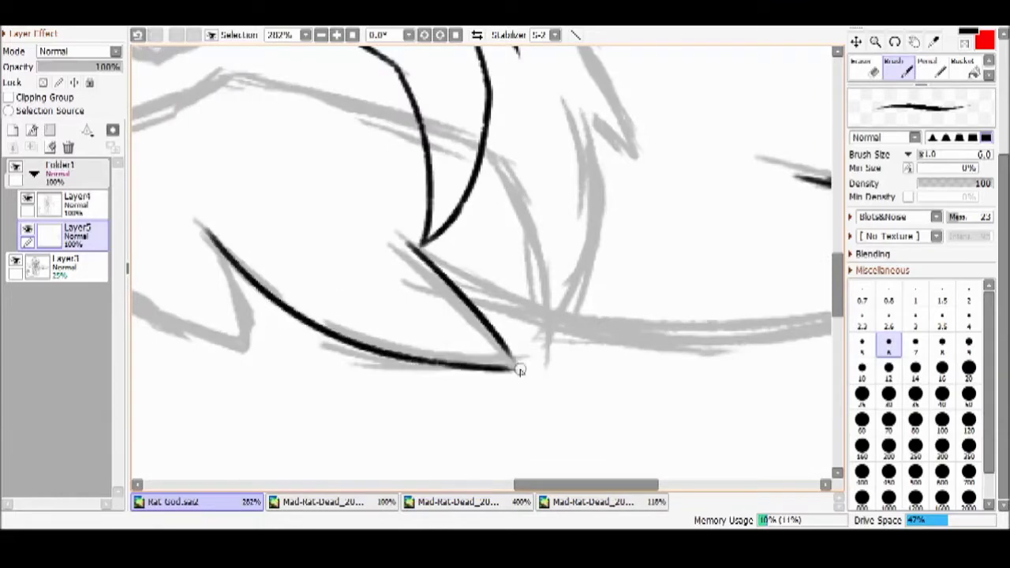
Trim the short feather's pointed tip on the right wing and ink the notch line below the long outer feather
{"action": "key", "text": "e"}
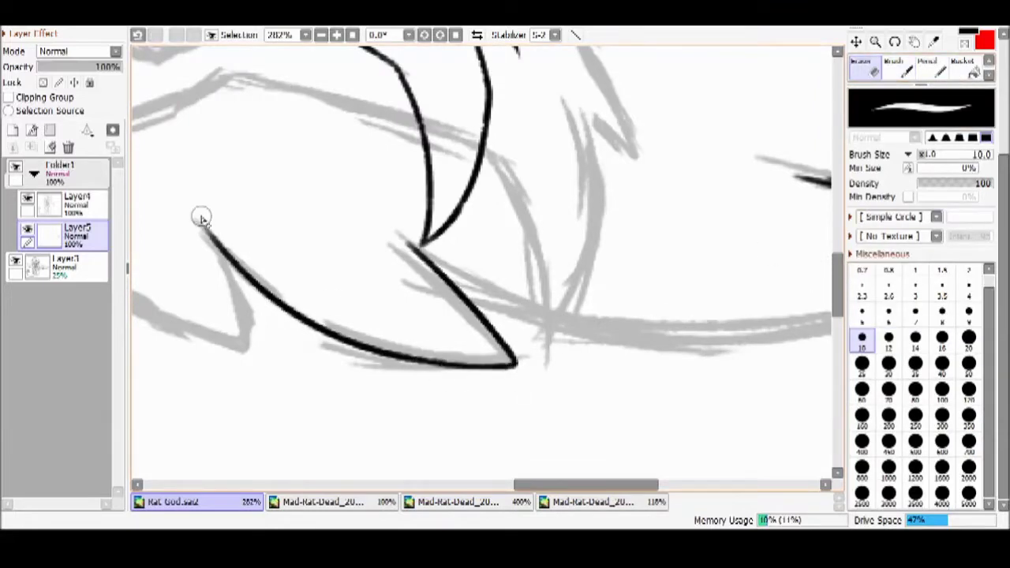
{"action": "key", "text": "b"}
{"action": "scroll", "coordinate": [795, 148], "scroll_direction": "up", "scroll_amount": 1}
{"action": "mouse_move", "coordinate": [795, 149]}
{"action": "left_mouse_down"}
{"action": "mouse_move", "coordinate": [576, 163]}
{"action": "mouse_move", "coordinate": [584, 204]}
{"action": "left_mouse_up"}
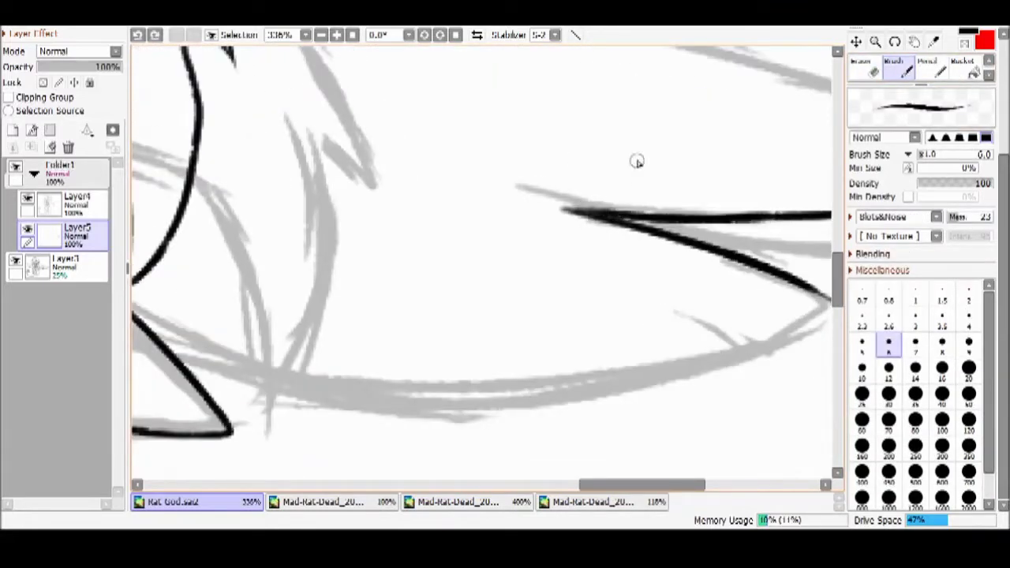
{"action": "scroll", "coordinate": [637, 161], "scroll_direction": "up", "scroll_amount": 1}
{"action": "key", "text": "e"}
{"action": "left_click_drag", "start_coordinate": [626, 246], "coordinate": [539, 250]}
{"action": "key", "text": "b"}
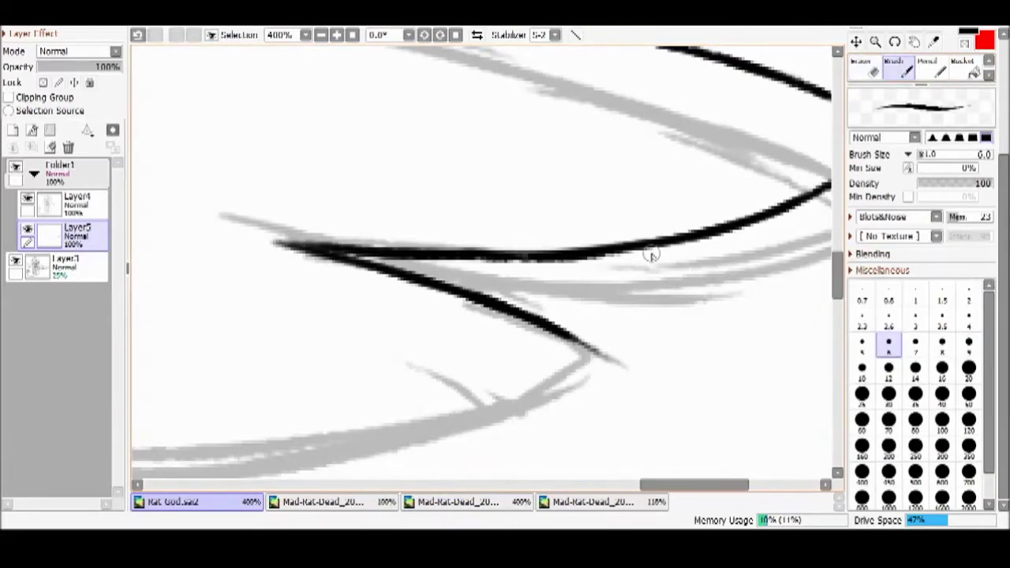
Ink the long curved underside of the right wing's lower feather and erase the overshoot at its tip
{"action": "scroll", "coordinate": [652, 255], "scroll_direction": "down", "scroll_amount": 3}
{"action": "mouse_move", "coordinate": [242, 312]}
{"action": "left_mouse_down"}
{"action": "mouse_move", "coordinate": [740, 264]}
{"action": "mouse_move", "coordinate": [671, 321]}
{"action": "left_mouse_up"}
{"action": "key", "text": "ctrl+z"}
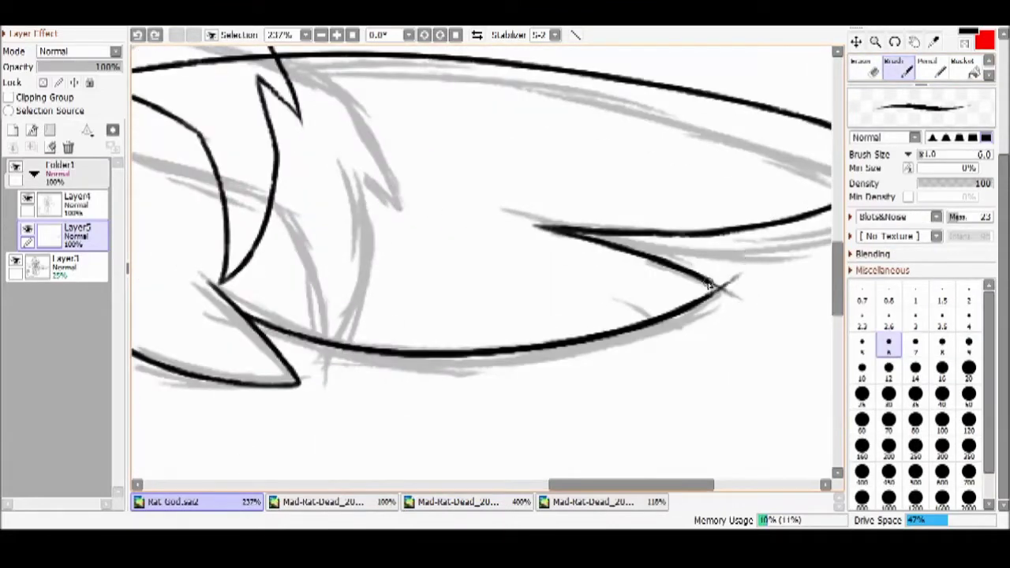
{"action": "left_click", "coordinate": [876, 70]}
{"action": "left_click_drag", "start_coordinate": [732, 278], "coordinate": [747, 307]}
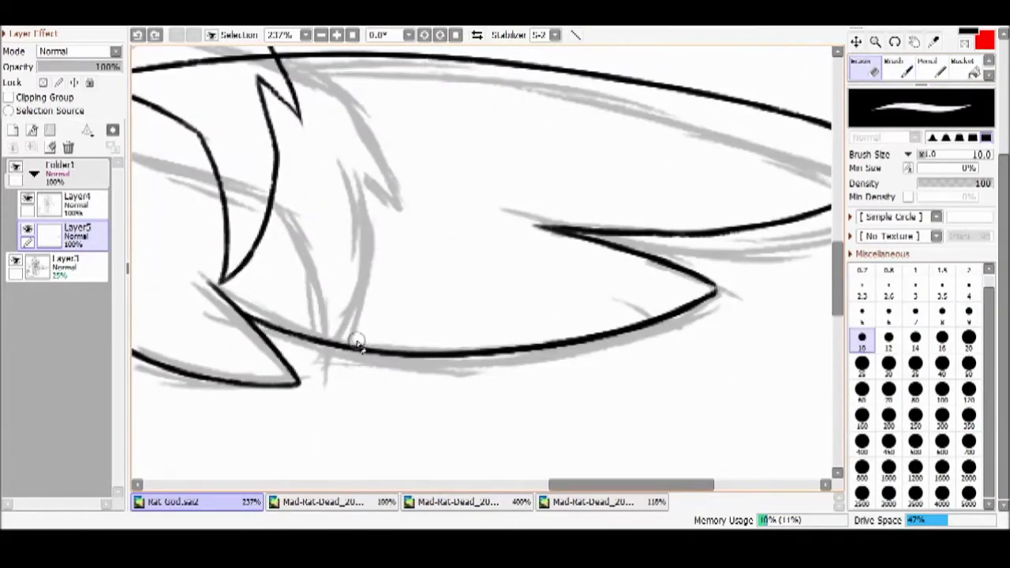
{"action": "scroll", "coordinate": [497, 253], "scroll_direction": "up", "scroll_amount": 2}
{"action": "key", "text": "b"}
{"action": "scroll", "coordinate": [384, 379], "scroll_direction": "down", "scroll_amount": 6}
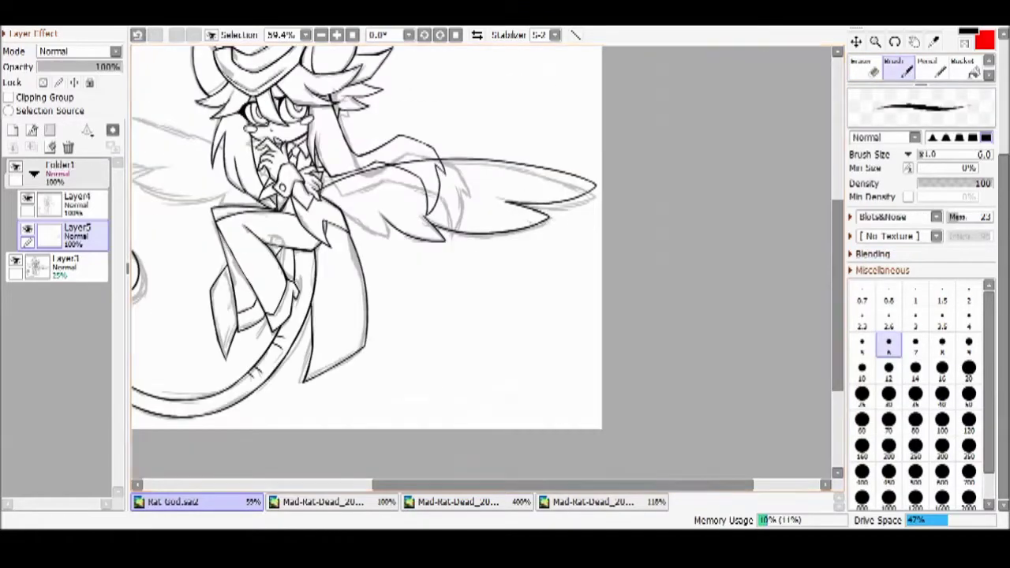
Consult the reference image and ink the short feather at the base of the right wing, beside the sleeve
{"action": "left_click", "coordinate": [432, 502]}
{"action": "scroll", "coordinate": [432, 316], "scroll_direction": "down", "scroll_amount": 4}
{"action": "left_click", "coordinate": [169, 502]}
{"action": "scroll", "coordinate": [375, 330], "scroll_direction": "up", "scroll_amount": 5}
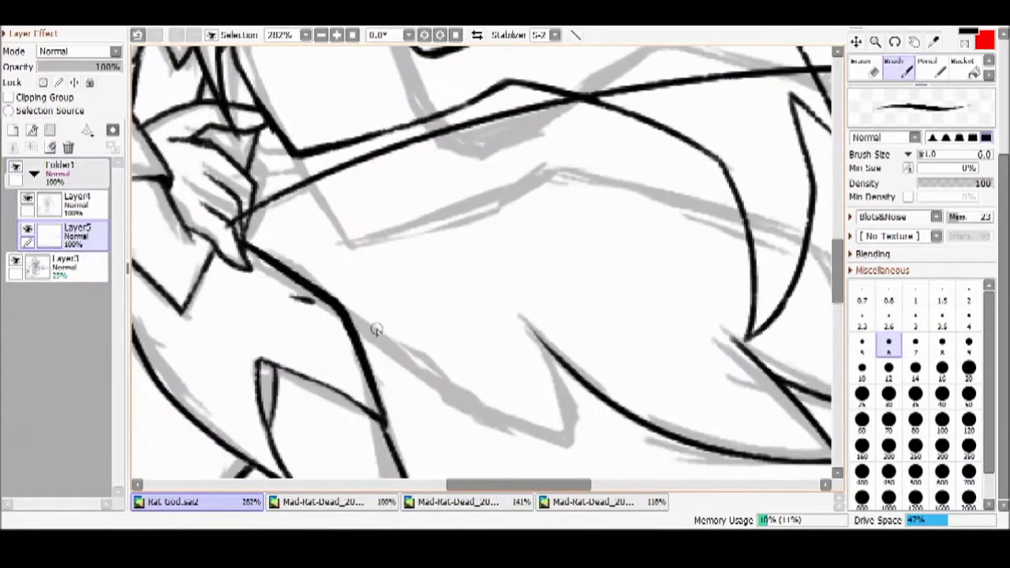
{"action": "key", "text": "e"}
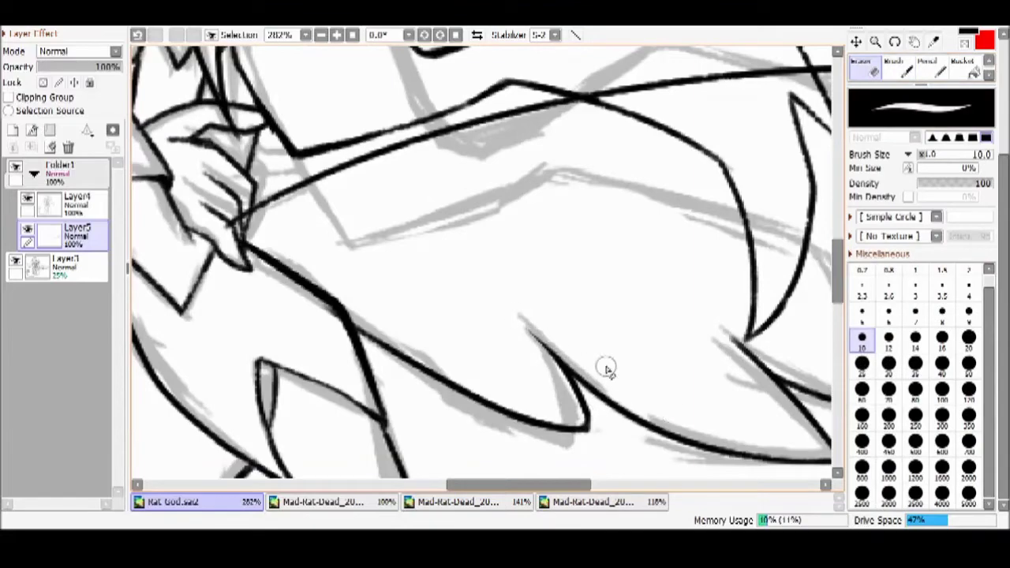
Compare the inked right wing with the Mad-Rat-Dead reference images
{"action": "scroll", "coordinate": [605, 369], "scroll_direction": "down", "scroll_amount": 5}
{"action": "left_click", "coordinate": [324, 502]}
{"action": "left_click", "coordinate": [207, 501]}
{"action": "scroll", "coordinate": [420, 446], "scroll_direction": "up", "scroll_amount": 2}
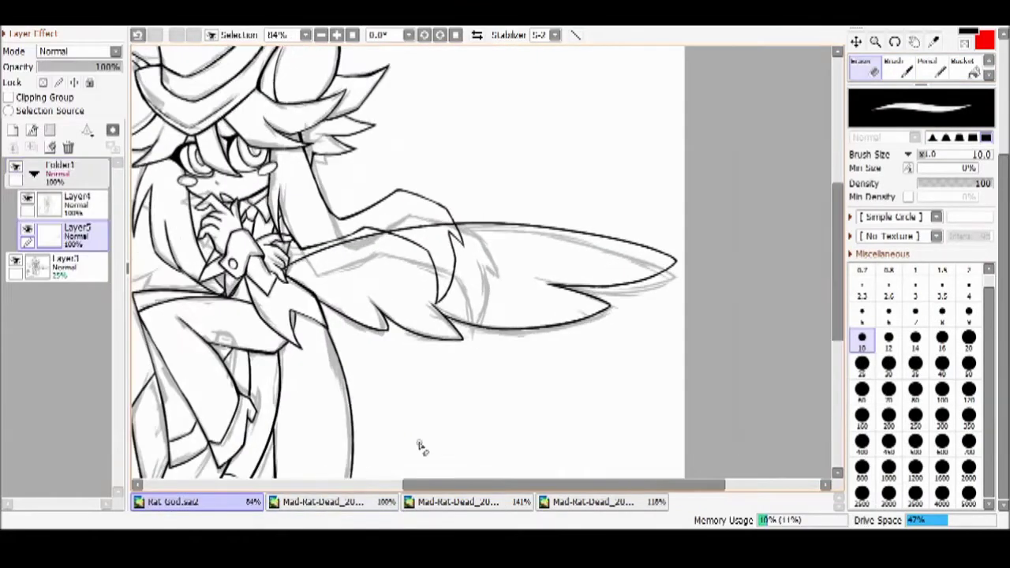
{"action": "left_click", "coordinate": [324, 501]}
{"action": "left_click", "coordinate": [458, 502]}
{"action": "left_click", "coordinate": [172, 501]}
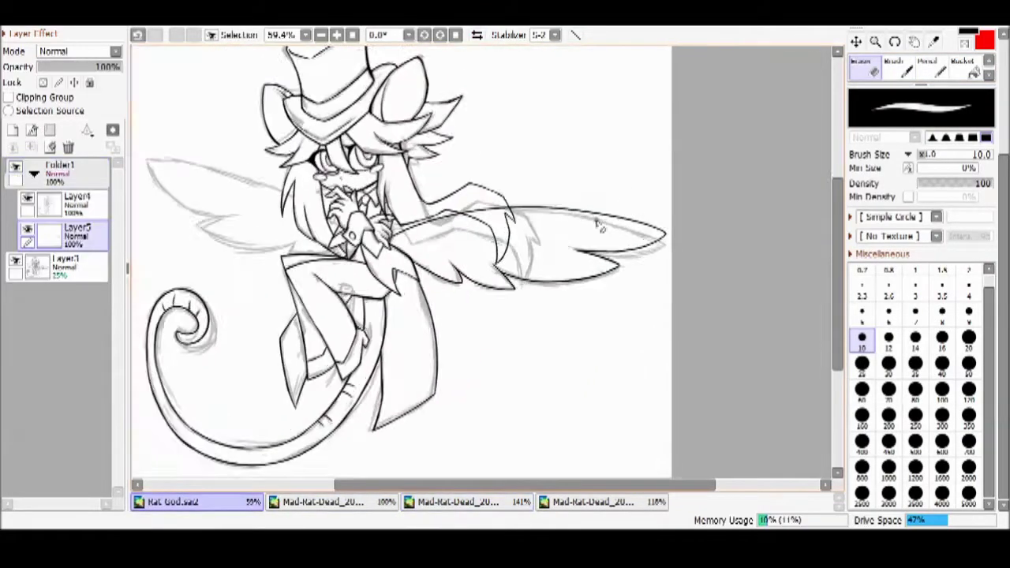
Select the long hair strand with the Magic Wand on Layer4 and erase the wing line crossing it on Layer5
{"action": "scroll", "coordinate": [597, 226], "scroll_direction": "up", "scroll_amount": 2}
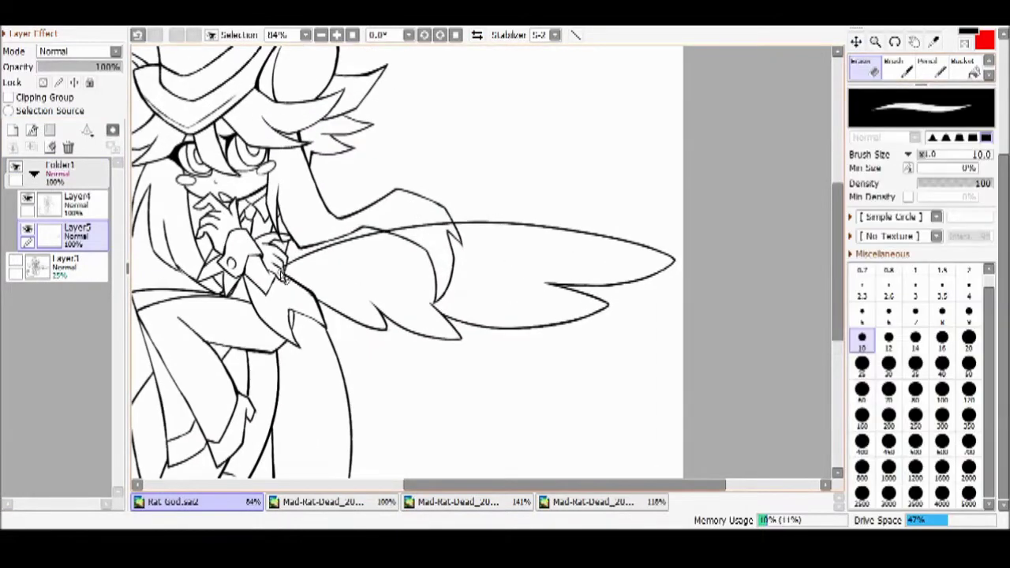
{"action": "scroll", "coordinate": [717, 147], "scroll_direction": "up", "scroll_amount": 1}
{"action": "scroll", "coordinate": [40, 316], "scroll_direction": "up", "scroll_amount": 3}
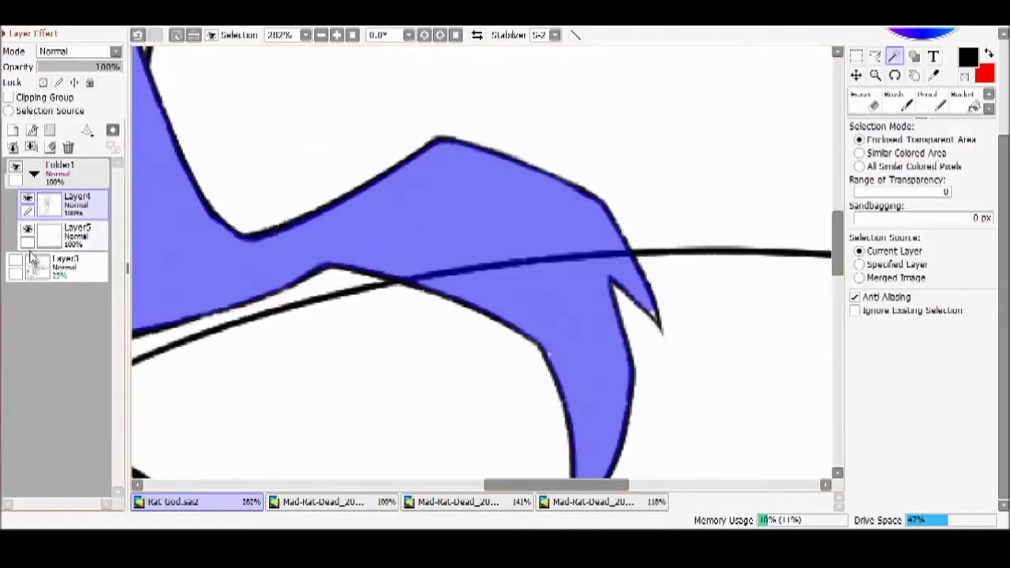
{"action": "scroll", "coordinate": [481, 260], "scroll_direction": "down", "scroll_amount": 5}
{"action": "scroll", "coordinate": [481, 260], "scroll_direction": "up", "scroll_amount": 3}
{"action": "scroll", "coordinate": [481, 260], "scroll_direction": "down", "scroll_amount": 1}
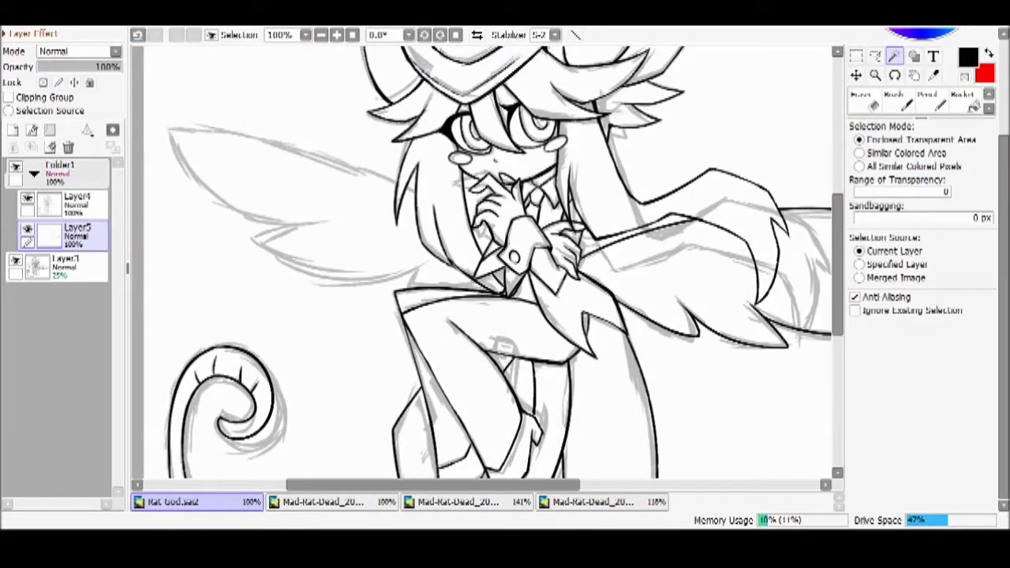
Ink the long outer feather of the left wing on Layer5 with the size 6 brush
{"action": "scroll", "coordinate": [295, 185], "scroll_direction": "up", "scroll_amount": 2}
{"action": "key", "text": "b"}
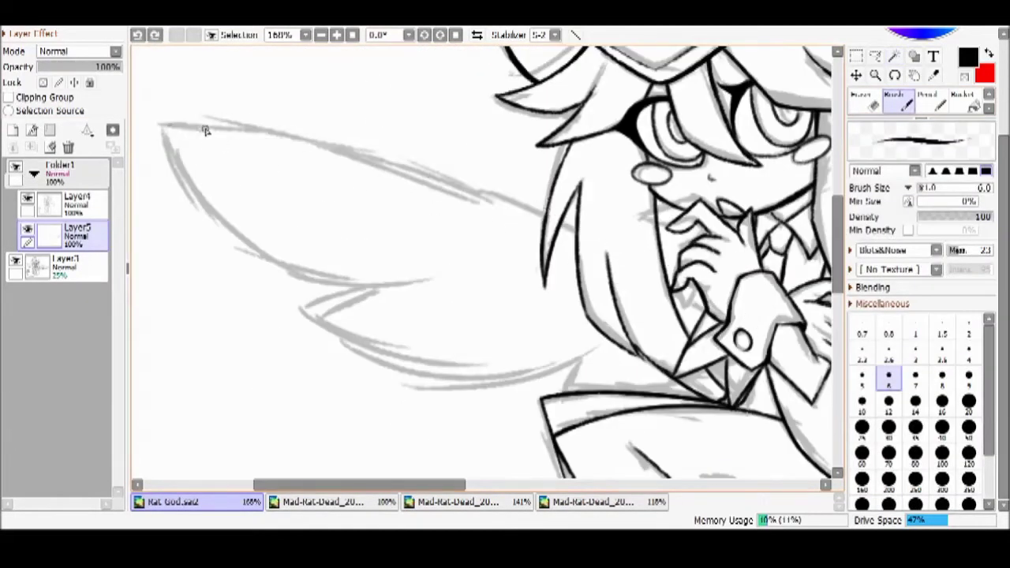
{"action": "left_click_drag", "start_coordinate": [157, 140], "coordinate": [174, 134]}
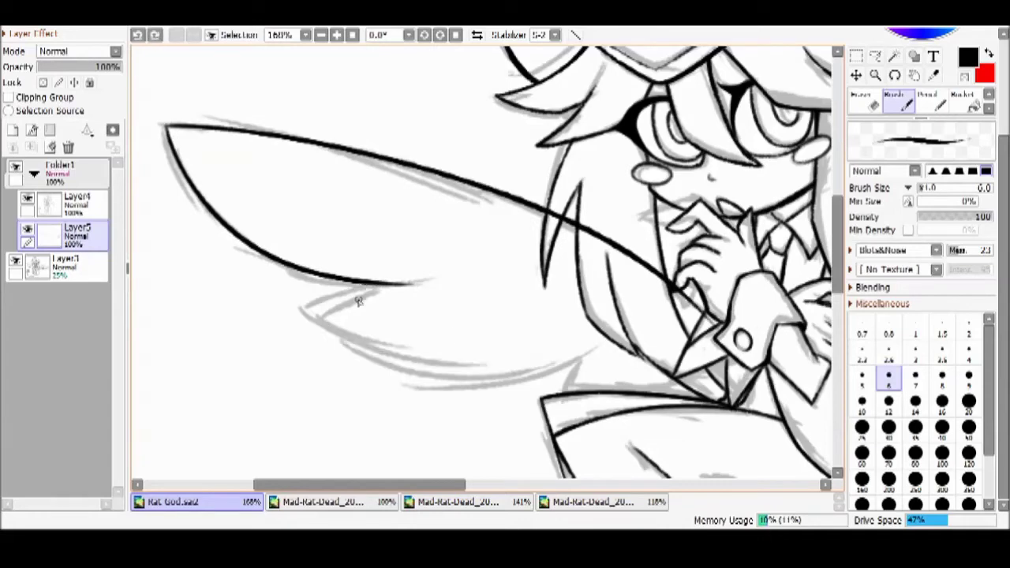
{"action": "key", "text": "ctrl+z"}
Mirror the canvas view, ink the left wing's lower feather down to its base, and restore the view
{"action": "key", "text": "h"}
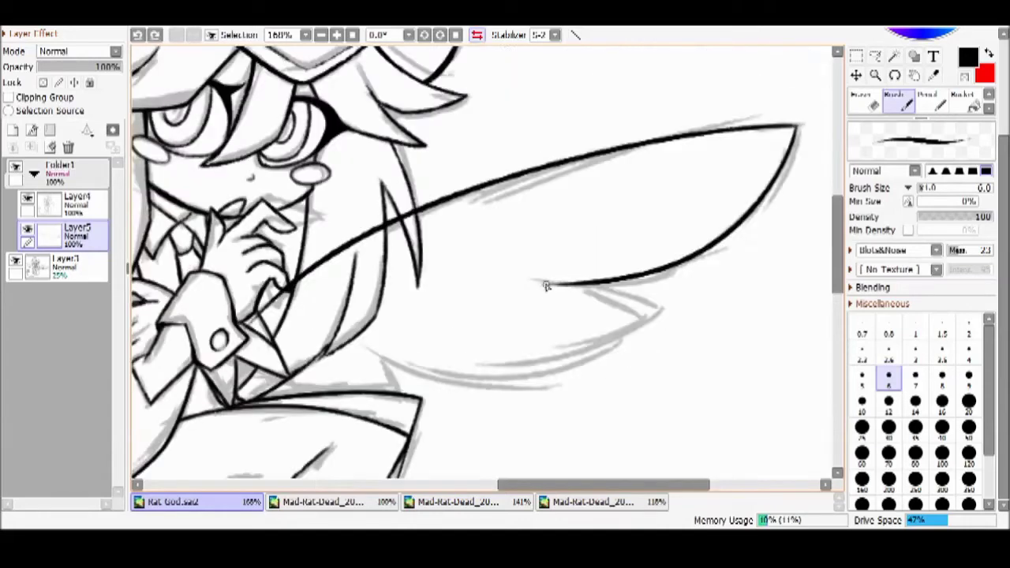
{"action": "key", "text": "ctrl+z"}
{"action": "left_click_drag", "start_coordinate": [371, 351], "coordinate": [572, 363]}
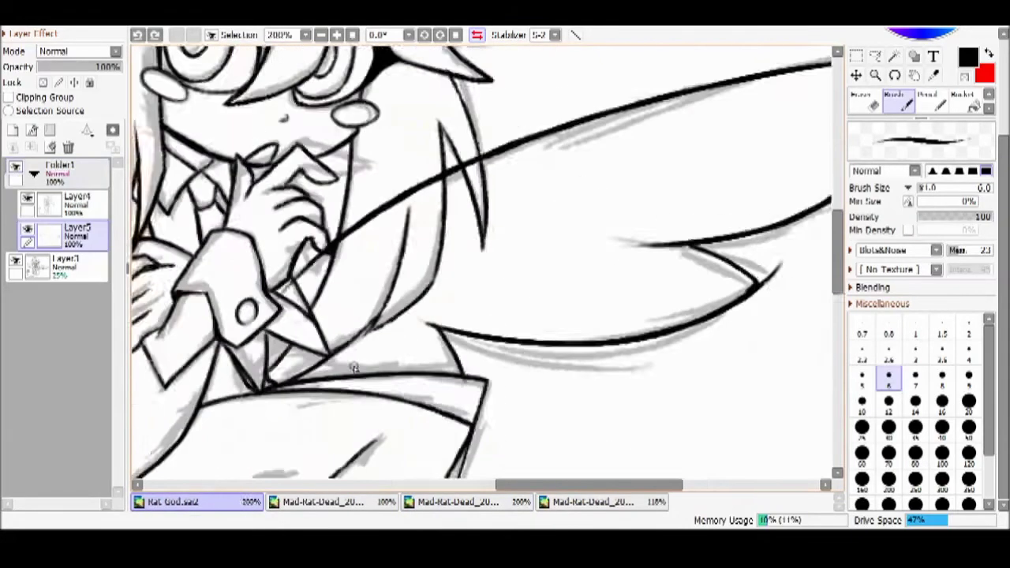
{"action": "key", "text": "h"}
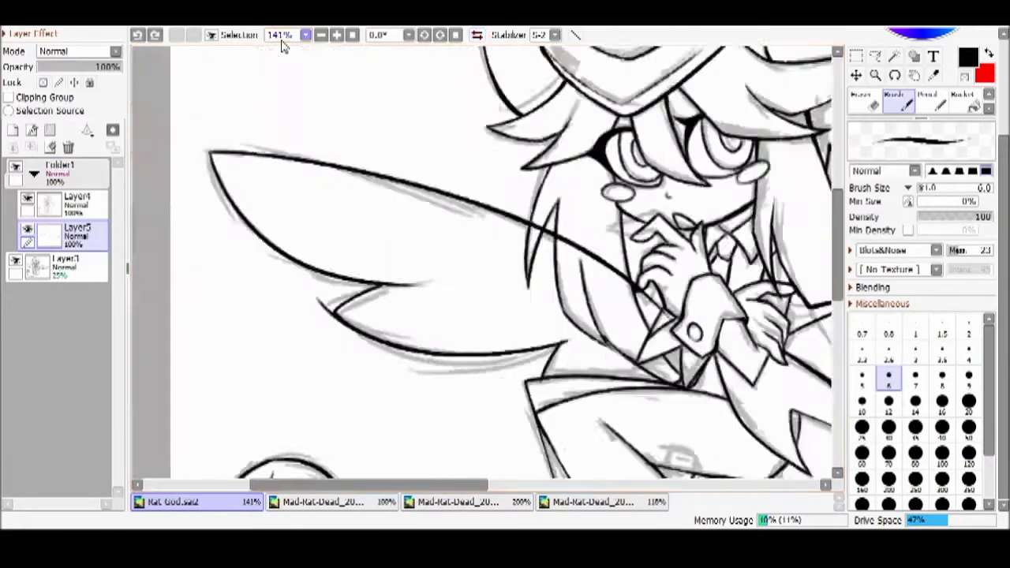
Erase the stray line ends around the left wing's base and the tip of its lower feather
{"action": "scroll", "coordinate": [604, 309], "scroll_direction": "up", "scroll_amount": 3}
{"action": "key", "text": "e"}
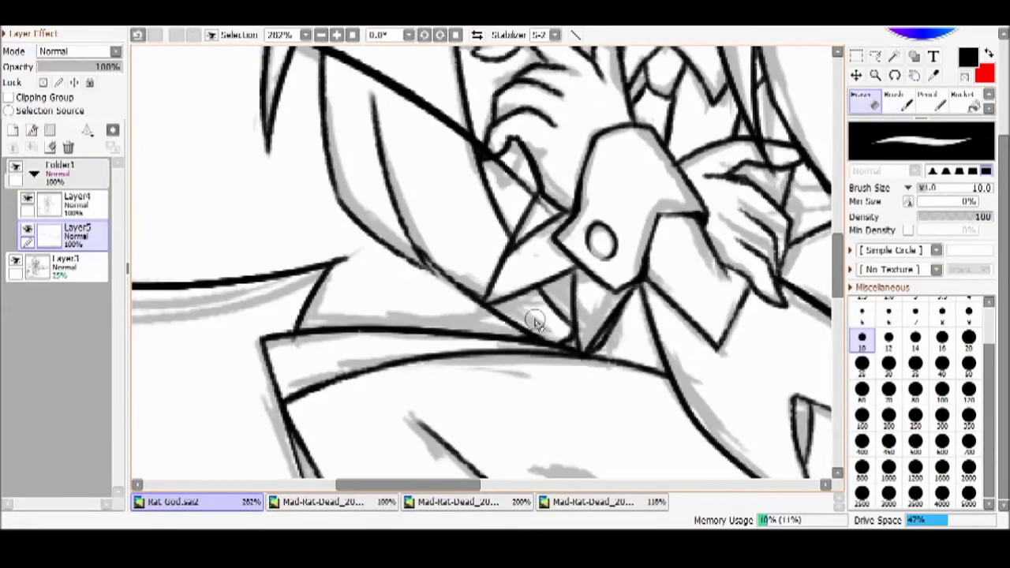
{"action": "scroll", "coordinate": [534, 322], "scroll_direction": "up", "scroll_amount": 4}
{"action": "left_click_drag", "start_coordinate": [417, 225], "coordinate": [365, 218]}
{"action": "scroll", "coordinate": [523, 385], "scroll_direction": "down", "scroll_amount": 1}
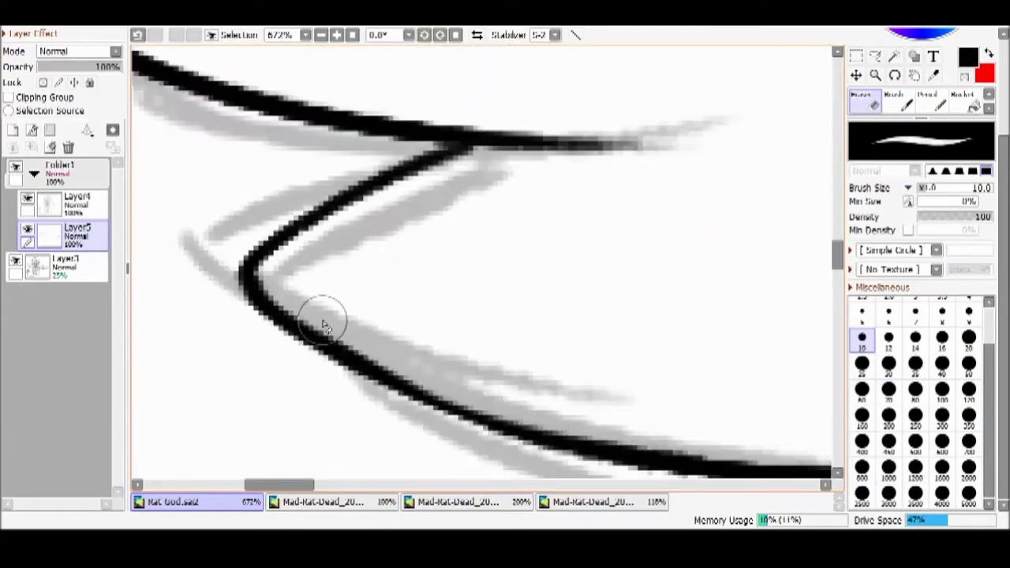
{"action": "scroll", "coordinate": [744, 423], "scroll_direction": "down", "scroll_amount": 4}
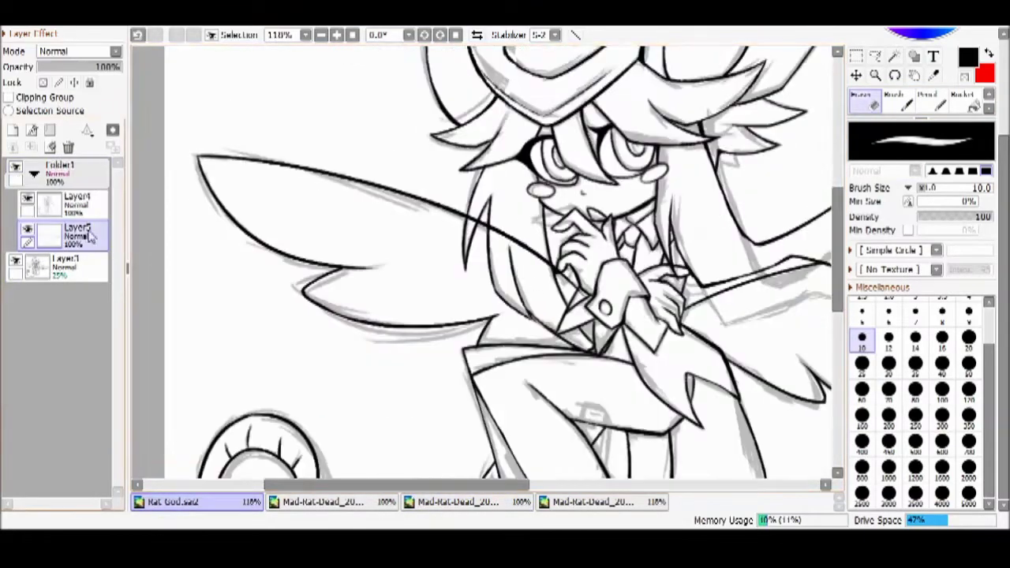
Select the hair and hand areas with the Magic Wand and erase the left wing's line where it crosses them
{"action": "left_click", "coordinate": [894, 56]}
{"action": "left_click", "coordinate": [489, 205]}
{"action": "scroll", "coordinate": [550, 269], "scroll_direction": "up", "scroll_amount": 2}
{"action": "scroll", "coordinate": [550, 268], "scroll_direction": "up", "scroll_amount": 3}
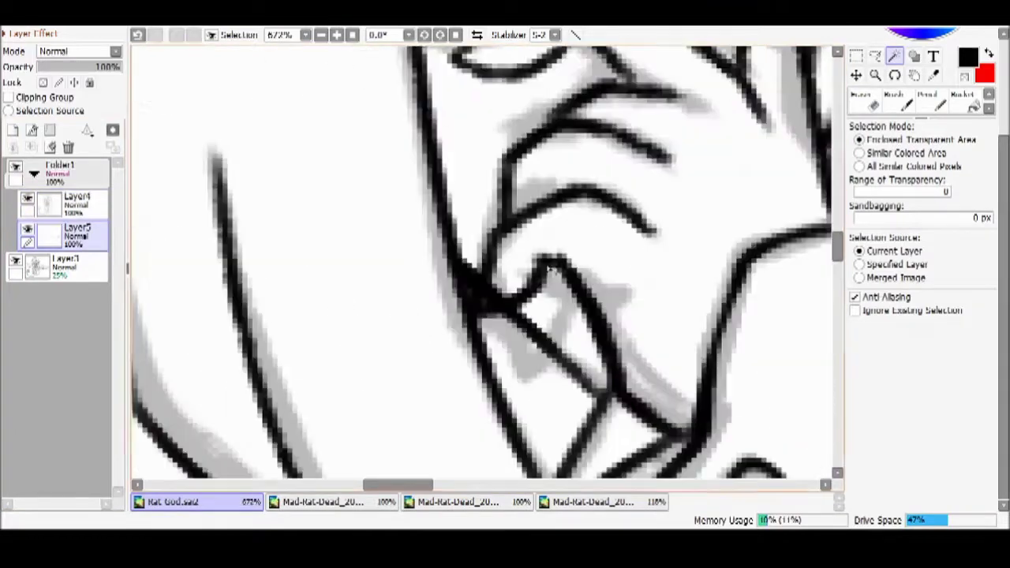
{"action": "left_click", "coordinate": [550, 268]}
{"action": "scroll", "coordinate": [473, 268], "scroll_direction": "down", "scroll_amount": 4}
{"action": "scroll", "coordinate": [418, 215], "scroll_direction": "up", "scroll_amount": 3}
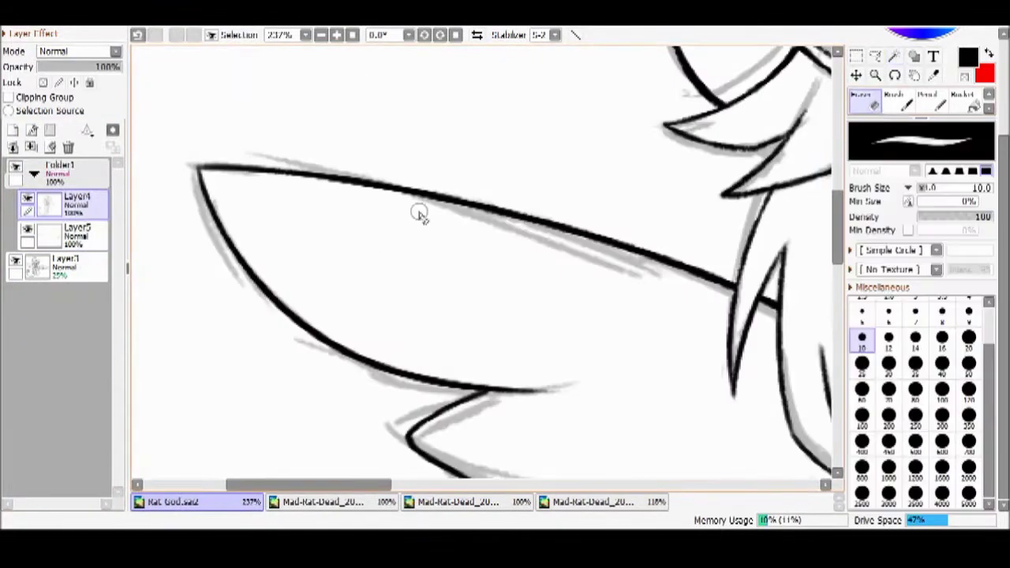
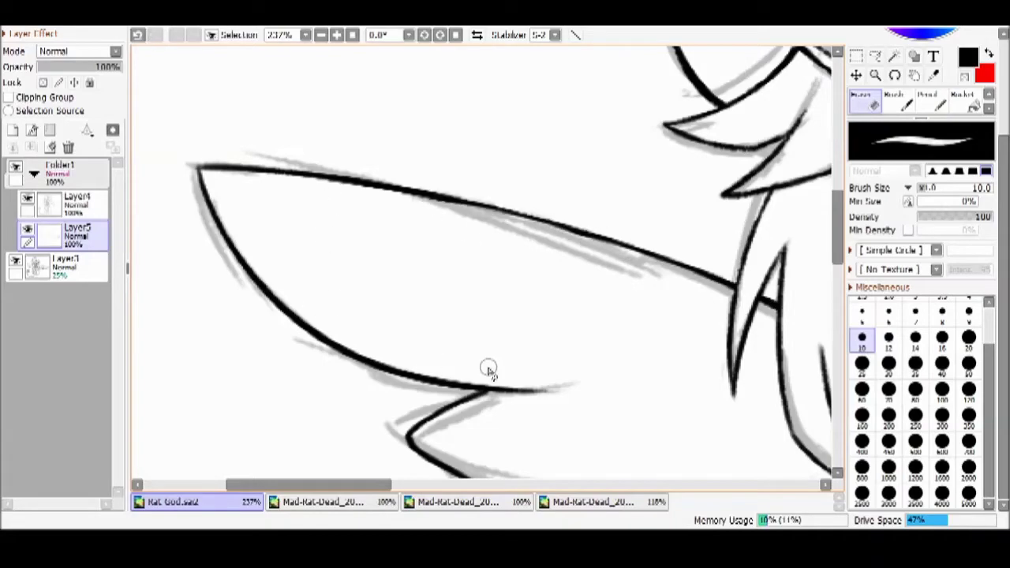
Check the wings against the reference image and merge the Layer4 and Layer5 line art into one layer
{"action": "scroll", "coordinate": [535, 385], "scroll_direction": "down", "scroll_amount": 5}
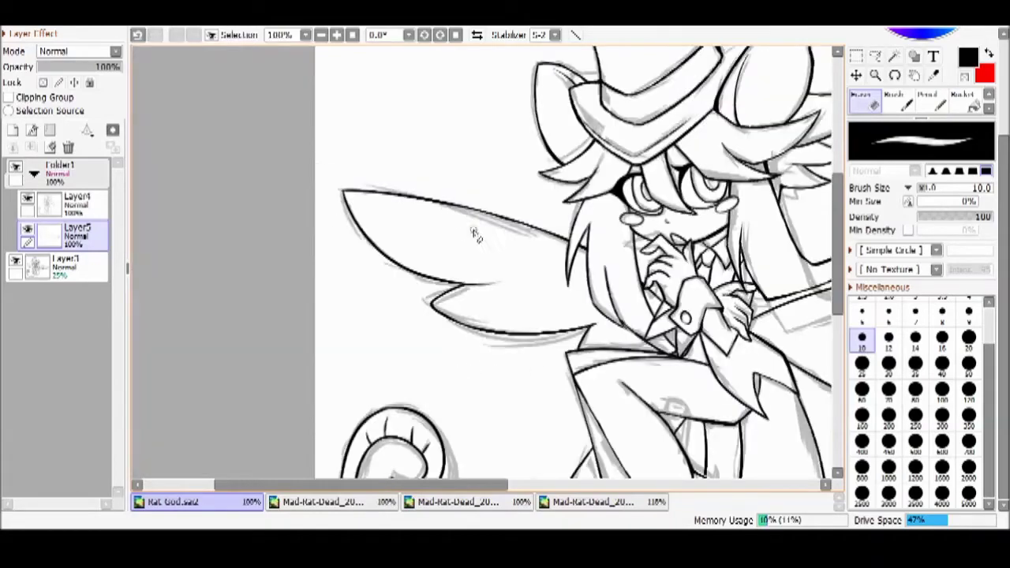
{"action": "left_click", "coordinate": [324, 501]}
{"action": "left_click", "coordinate": [174, 501]}
{"action": "scroll", "coordinate": [500, 204], "scroll_direction": "up", "scroll_amount": 3}
{"action": "scroll", "coordinate": [509, 353], "scroll_direction": "down", "scroll_amount": 4}
{"action": "key", "text": "ctrl+e"}
Select the blank background around the figure with the Magic Wand and touch up the missed corners along the wing
{"action": "scroll", "coordinate": [510, 353], "scroll_direction": "up", "scroll_amount": 3}
{"action": "left_click", "coordinate": [894, 56]}
{"action": "left_click", "coordinate": [523, 149]}
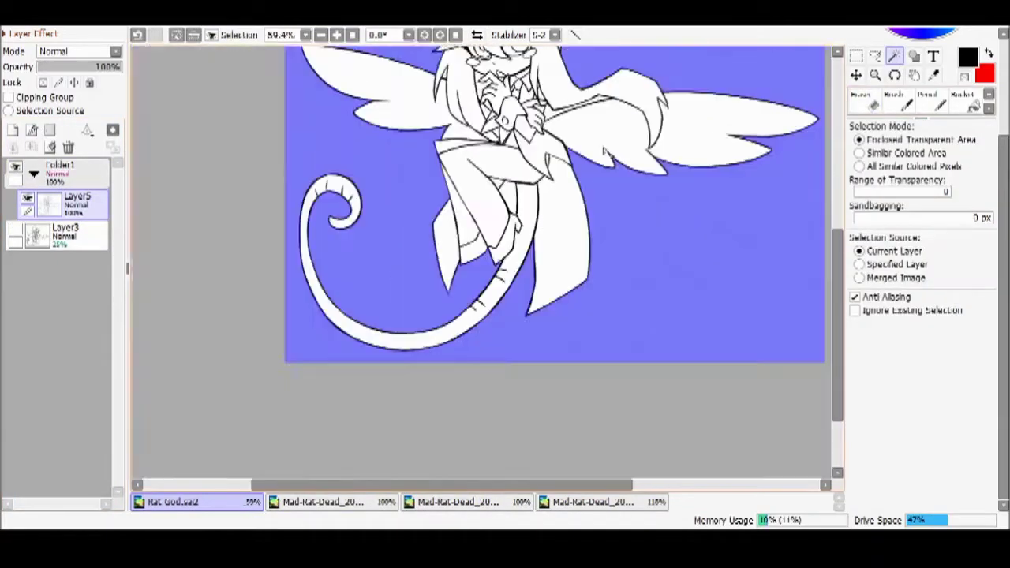
{"action": "scroll", "coordinate": [606, 304], "scroll_direction": "up", "scroll_amount": 4}
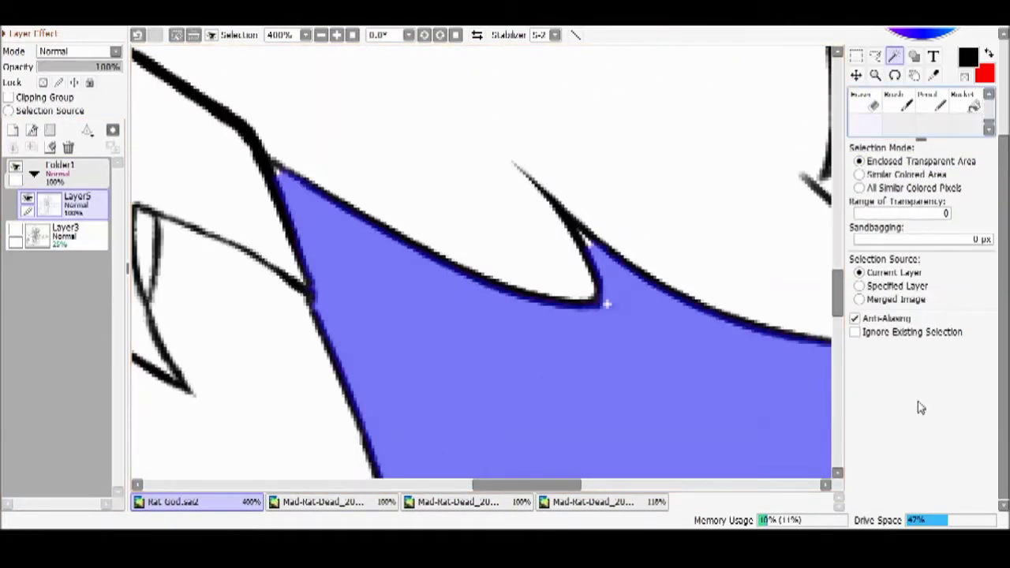
{"action": "key", "text": "s"}
{"action": "scroll", "coordinate": [518, 419], "scroll_direction": "down", "scroll_amount": 5}
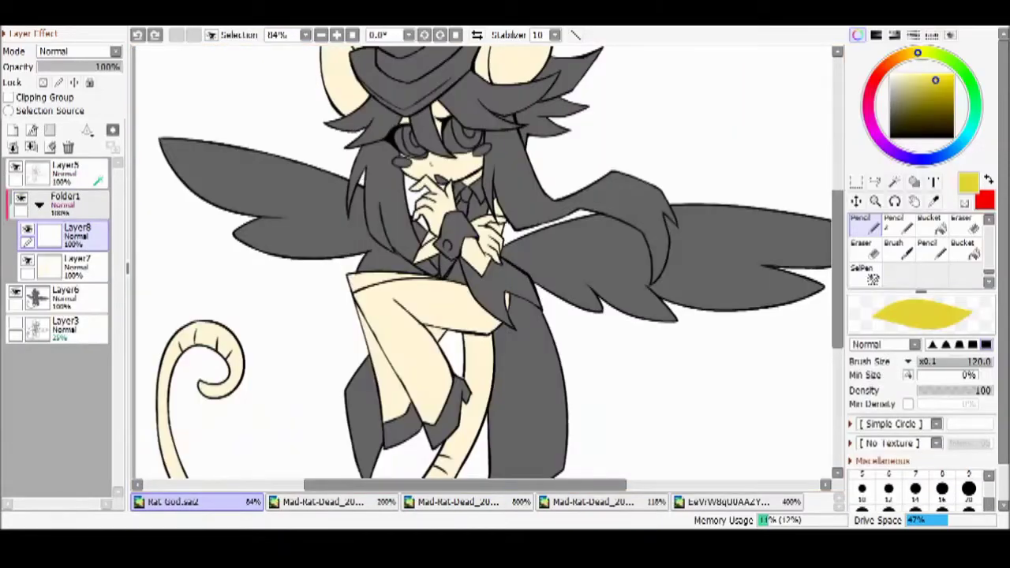
Paint the character's hair yellow on Layer8 with the size 120 pencil
{"action": "scroll", "coordinate": [486, 260], "scroll_direction": "up", "scroll_amount": 3}
{"action": "mouse_move", "coordinate": [473, 174]}
{"action": "left_mouse_down"}
{"action": "mouse_move", "coordinate": [552, 205]}
{"action": "mouse_move", "coordinate": [568, 331]}
{"action": "mouse_move", "coordinate": [488, 264]}
{"action": "left_mouse_up"}
{"action": "mouse_move", "coordinate": [371, 206]}
{"action": "left_mouse_down"}
{"action": "mouse_move", "coordinate": [395, 359]}
{"action": "mouse_move", "coordinate": [392, 186]}
{"action": "left_mouse_up"}
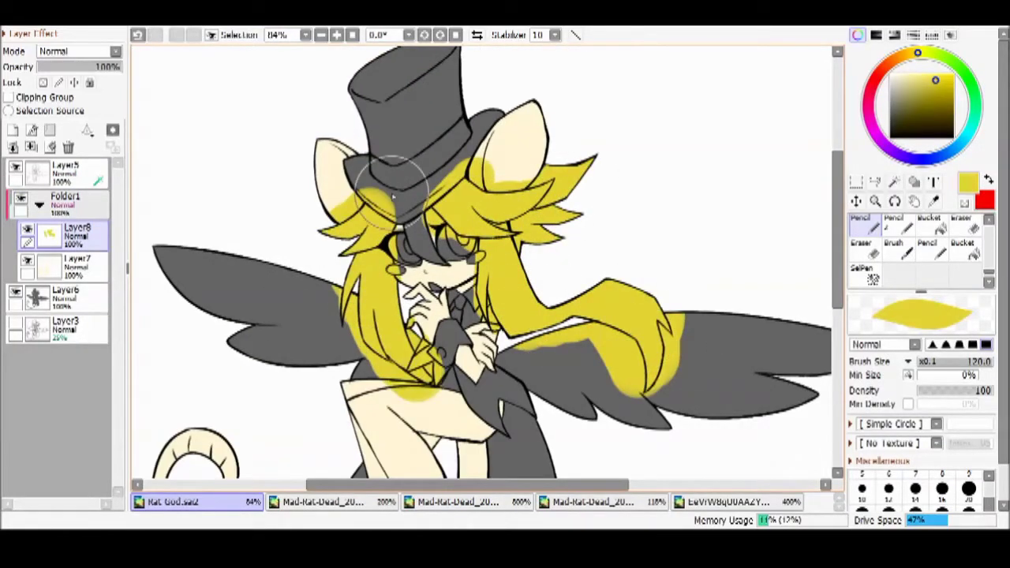
Select the face and the eye on its right side with the Magic Wand, covering missed lash areas with the SelPen
{"action": "left_click", "coordinate": [893, 183]}
{"action": "left_click", "coordinate": [438, 261]}
{"action": "scroll", "coordinate": [438, 260], "scroll_direction": "up", "scroll_amount": 5}
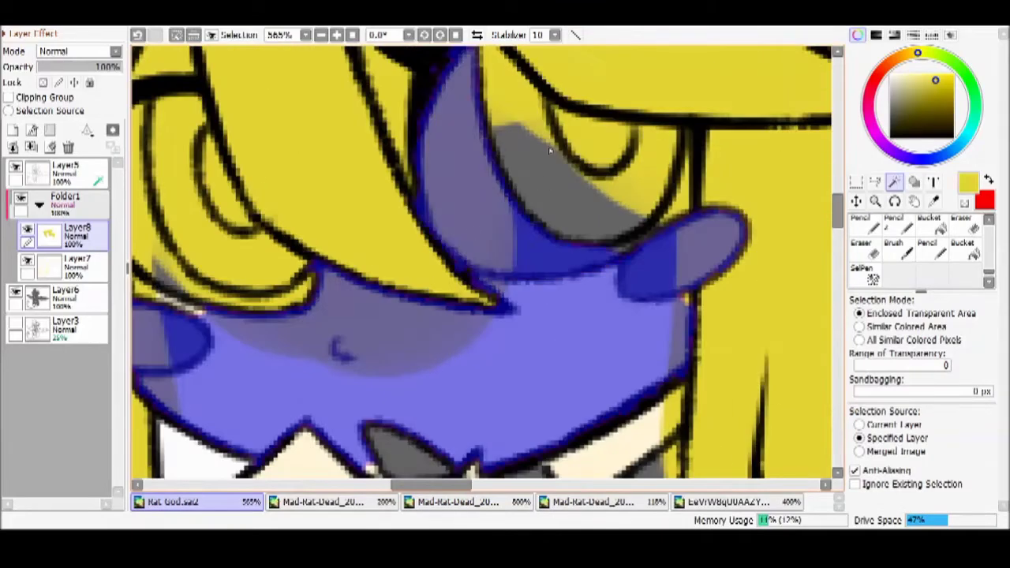
{"action": "left_click", "coordinate": [659, 199]}
{"action": "key", "text": "e"}
{"action": "scroll", "coordinate": [653, 270], "scroll_direction": "up", "scroll_amount": 3}
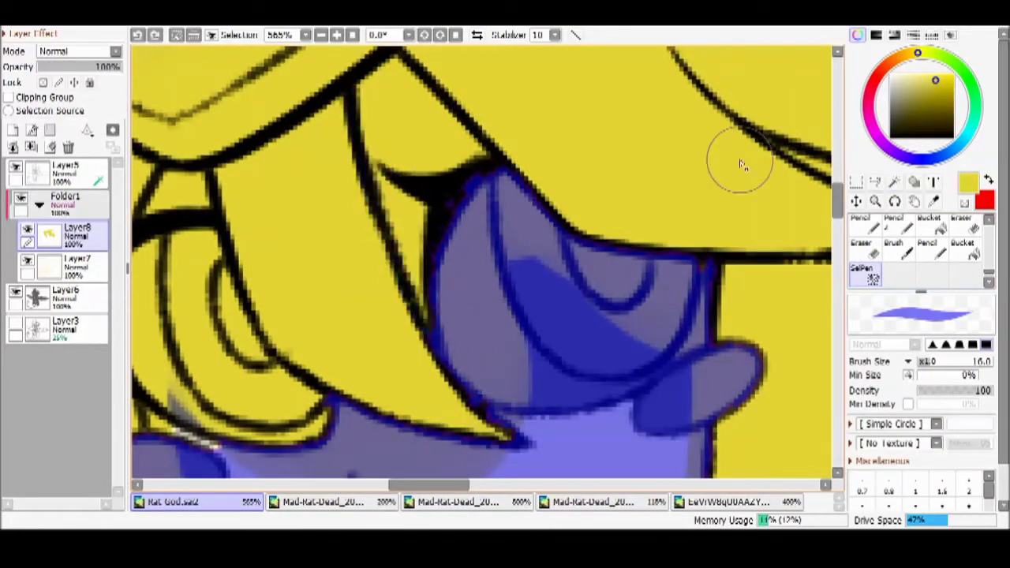
{"action": "key", "text": "w"}
{"action": "left_click", "coordinate": [395, 197]}
{"action": "key", "text": "e"}
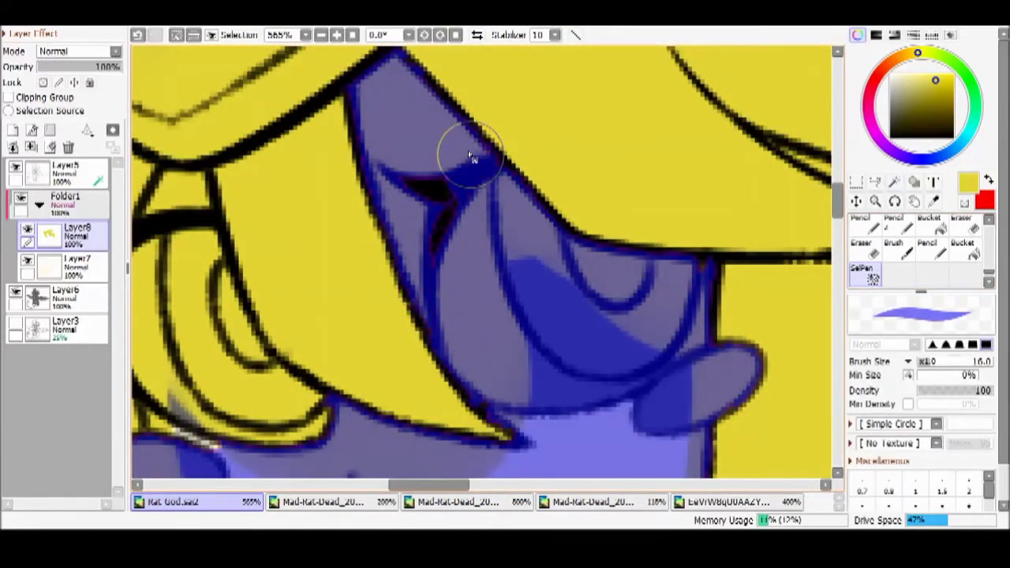
Add the other eye's enclosed areas to the selection and cover its remaining gaps with the SelPen
{"action": "scroll", "coordinate": [472, 158], "scroll_direction": "down", "scroll_amount": 4}
{"action": "scroll", "coordinate": [441, 347], "scroll_direction": "up", "scroll_amount": 3}
{"action": "key", "text": "w"}
{"action": "left_click", "coordinate": [445, 237]}
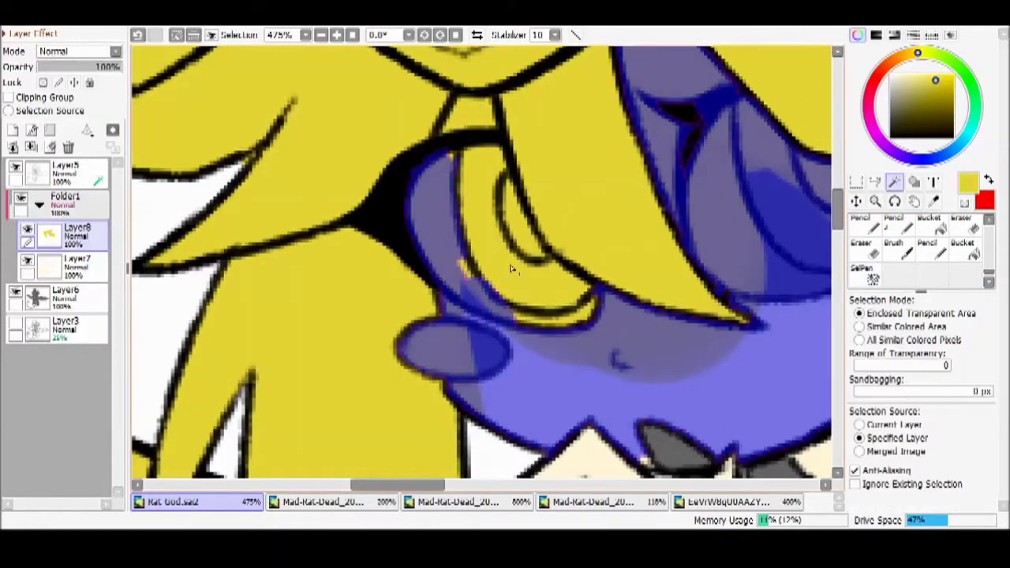
{"action": "left_click", "coordinate": [505, 253]}
{"action": "left_click", "coordinate": [473, 115]}
{"action": "key", "text": "e"}
{"action": "left_click_drag", "start_coordinate": [473, 296], "coordinate": [596, 314]}
{"action": "scroll", "coordinate": [484, 186], "scroll_direction": "down", "scroll_amount": 3}
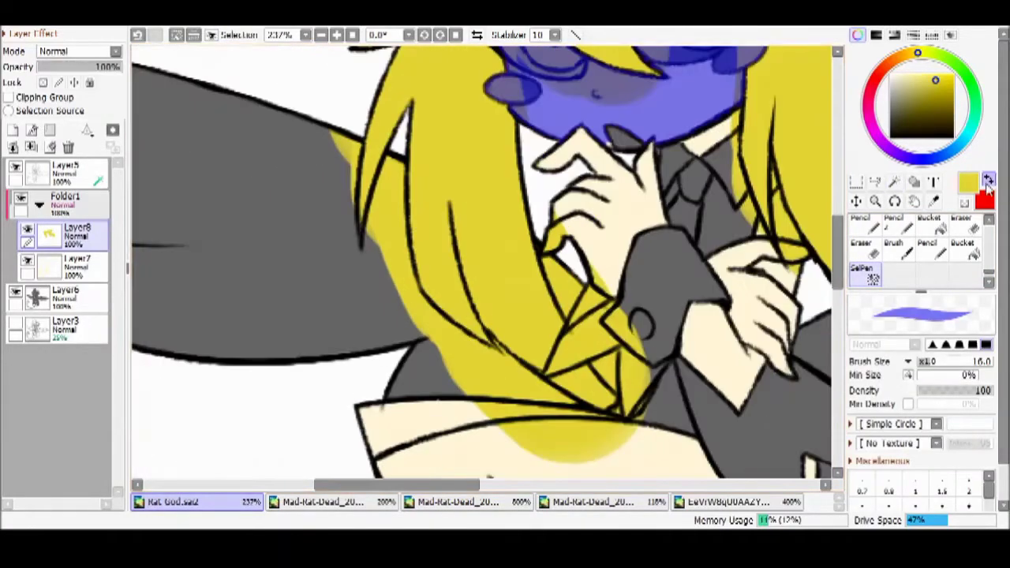
Add the sleeve cuff, scarf, torso and thigh areas beside the hair to the selection with the Magic Wand, covering missed gaps with the SelPen
{"action": "key", "text": "w"}
{"action": "scroll", "coordinate": [604, 413], "scroll_direction": "up", "scroll_amount": 3}
{"action": "scroll", "coordinate": [404, 270], "scroll_direction": "down", "scroll_amount": 1}
{"action": "left_click", "coordinate": [545, 236]}
{"action": "scroll", "coordinate": [481, 261], "scroll_direction": "up", "scroll_amount": 1}
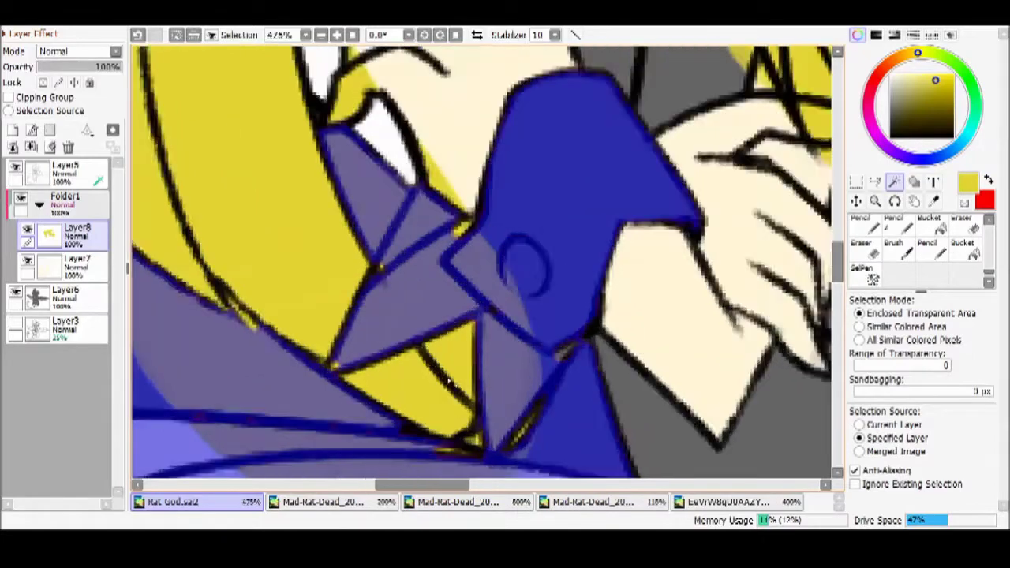
{"action": "scroll", "coordinate": [481, 260], "scroll_direction": "down", "scroll_amount": 3}
{"action": "scroll", "coordinate": [481, 260], "scroll_direction": "up", "scroll_amount": 3}
{"action": "key", "text": "e"}
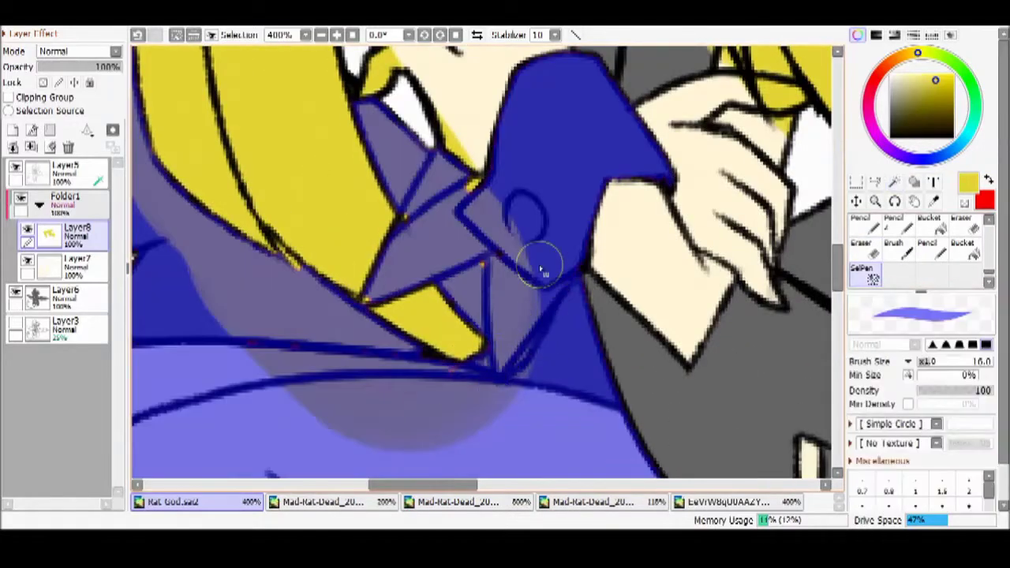
{"action": "scroll", "coordinate": [281, 247], "scroll_direction": "down", "scroll_amount": 3}
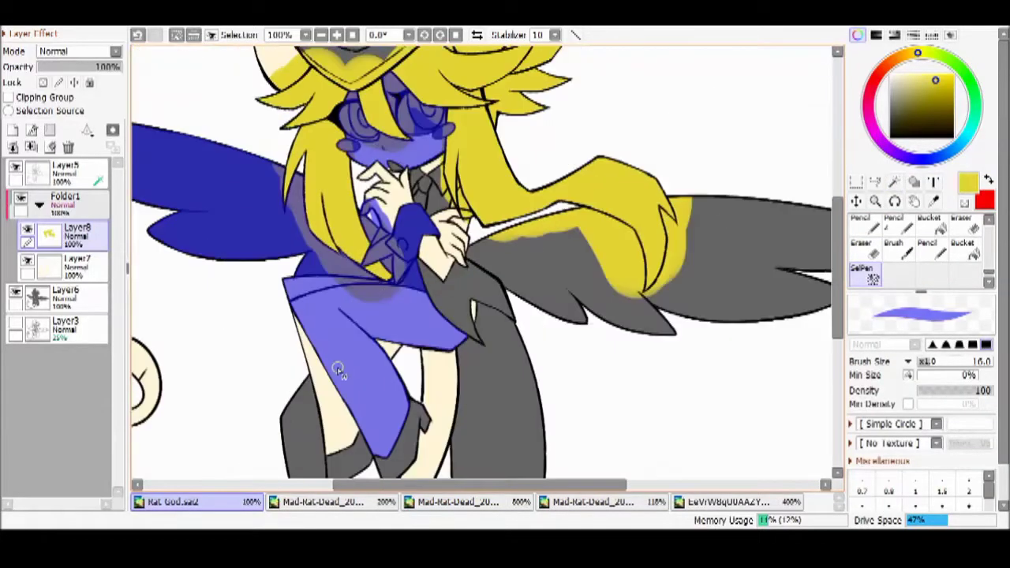
Add the collar, neck, vest and small gaps between the hair and hands to the selection with the Magic Wand and SelPen
{"action": "scroll", "coordinate": [552, 276], "scroll_direction": "up", "scroll_amount": 1}
{"action": "key", "text": "w"}
{"action": "scroll", "coordinate": [616, 300], "scroll_direction": "up", "scroll_amount": 2}
{"action": "left_click", "coordinate": [616, 300]}
{"action": "key", "text": "e"}
{"action": "scroll", "coordinate": [653, 292], "scroll_direction": "down", "scroll_amount": 3}
{"action": "scroll", "coordinate": [545, 176], "scroll_direction": "up", "scroll_amount": 2}
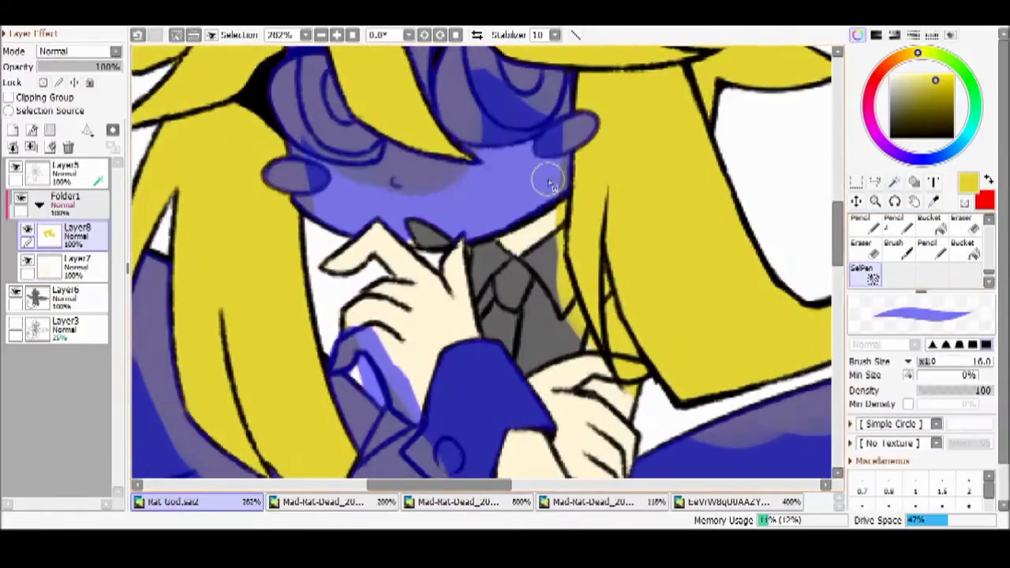
{"action": "key", "text": "w"}
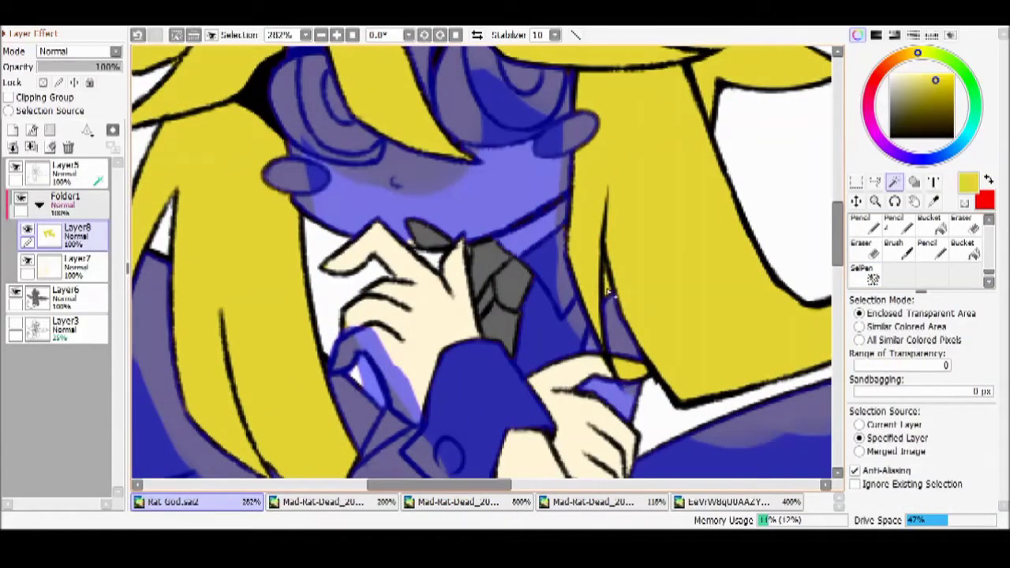
Add the hat brim and ears to the selection, erase the yellow spill inside the selected areas, and deselect
{"action": "scroll", "coordinate": [608, 292], "scroll_direction": "down", "scroll_amount": 4}
{"action": "scroll", "coordinate": [438, 272], "scroll_direction": "up", "scroll_amount": 6}
{"action": "scroll", "coordinate": [438, 272], "scroll_direction": "down", "scroll_amount": 2}
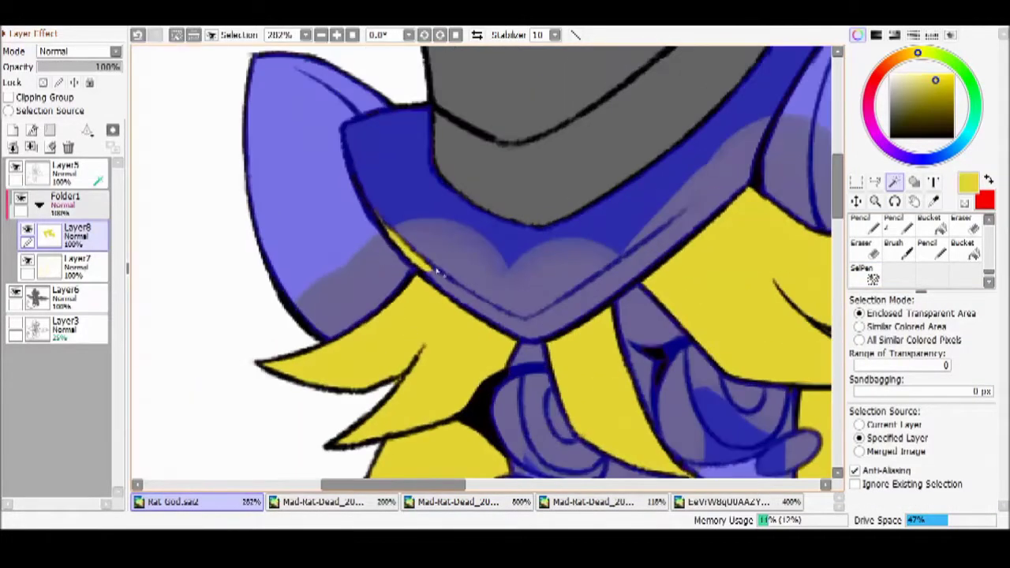
{"action": "key", "text": "e"}
{"action": "scroll", "coordinate": [383, 219], "scroll_direction": "down", "scroll_amount": 6}
{"action": "scroll", "coordinate": [515, 142], "scroll_direction": "up", "scroll_amount": 1}
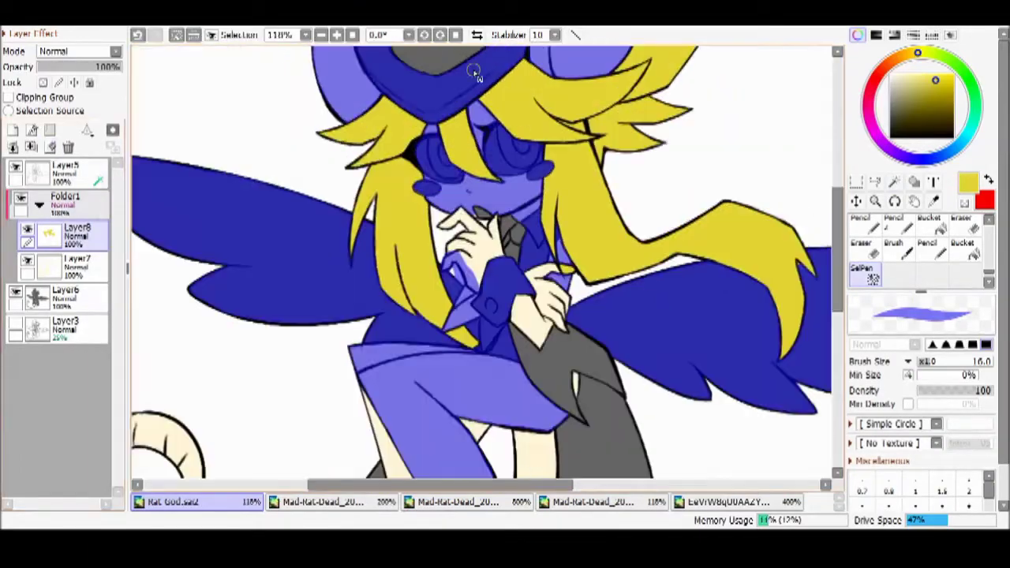
{"action": "key", "text": "ctrl+d"}
Sample the pale wing colour from the reference picture and paint both wings with it on Layer9, below Layer7
{"action": "scroll", "coordinate": [516, 142], "scroll_direction": "down", "scroll_amount": 1}
{"action": "left_click", "coordinate": [322, 501]}
{"action": "left_click", "coordinate": [860, 223]}
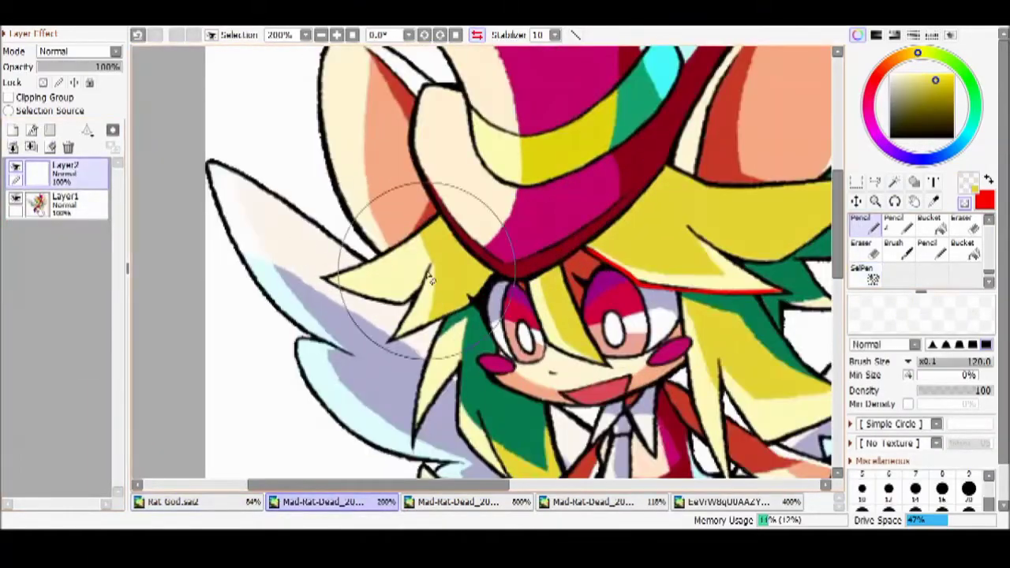
{"action": "scroll", "coordinate": [481, 260], "scroll_direction": "down", "scroll_amount": 2}
{"action": "scroll", "coordinate": [597, 237], "scroll_direction": "up", "scroll_amount": 5}
{"action": "left_click", "coordinate": [170, 501]}
{"action": "left_click", "coordinate": [77, 295]}
{"action": "mouse_move", "coordinate": [237, 276]}
{"action": "left_mouse_down"}
{"action": "mouse_move", "coordinate": [309, 348]}
{"action": "mouse_move", "coordinate": [410, 371]}
{"action": "mouse_move", "coordinate": [732, 342]}
{"action": "left_mouse_up"}
{"action": "scroll", "coordinate": [733, 343], "scroll_direction": "down", "scroll_amount": 1}
{"action": "scroll", "coordinate": [518, 150], "scroll_direction": "up", "scroll_amount": 3}
Select the cuff, sleeve and torso areas with the Magic Wand and SelPen, clear the wing colour spill inside them, and deselect
{"action": "key", "text": "w"}
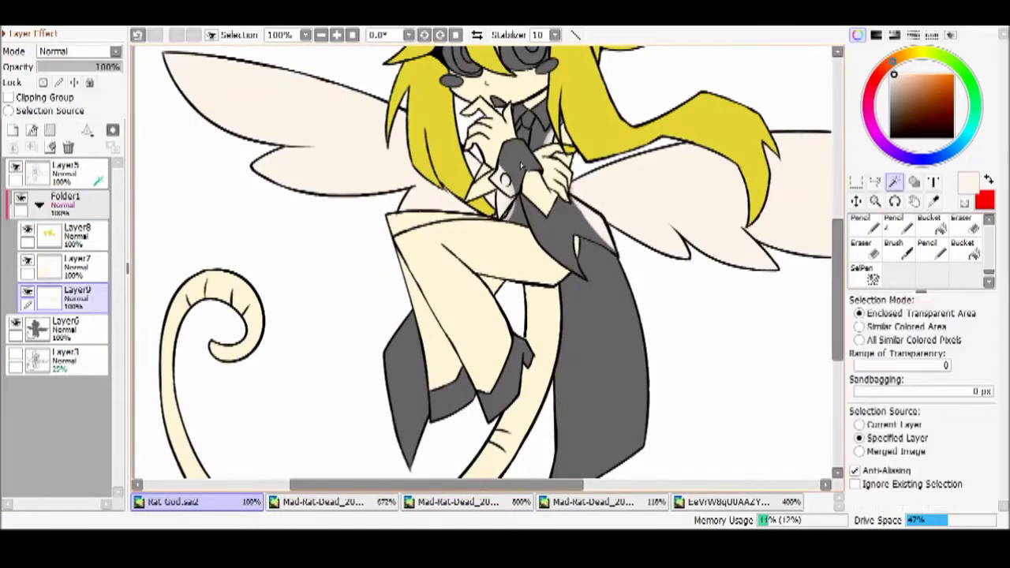
{"action": "scroll", "coordinate": [597, 228], "scroll_direction": "up", "scroll_amount": 3}
{"action": "left_click", "coordinate": [870, 270]}
{"action": "left_click_drag", "start_coordinate": [335, 317], "coordinate": [364, 320]}
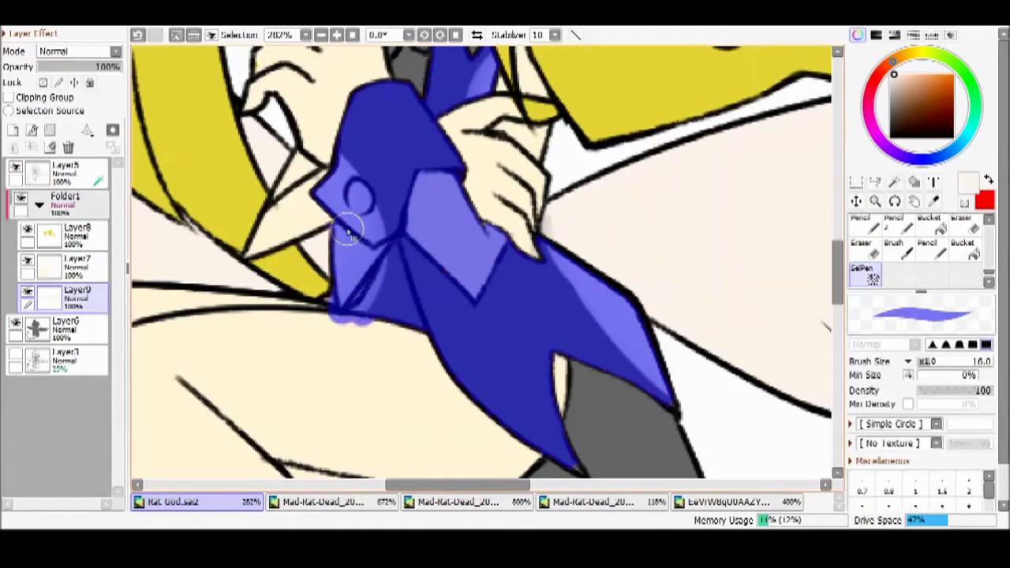
{"action": "scroll", "coordinate": [410, 190], "scroll_direction": "down", "scroll_amount": 2}
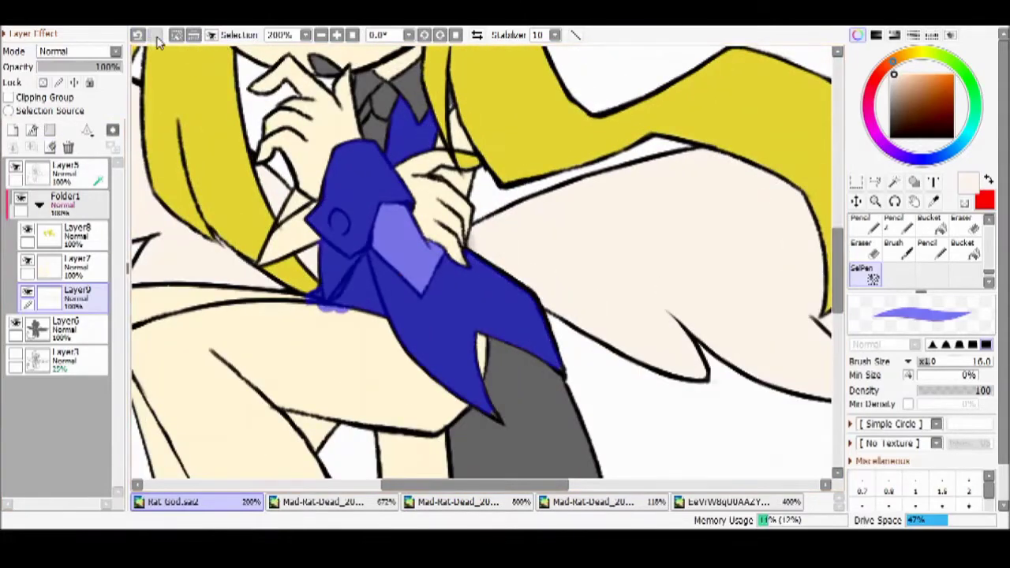
{"action": "scroll", "coordinate": [387, 102], "scroll_direction": "up", "scroll_amount": 1}
{"action": "key", "text": "ctrl+d"}
Sample the magenta from the reference picture and paint the top hat with the size 50 pencil on new Layer10
{"action": "key", "text": "n"}
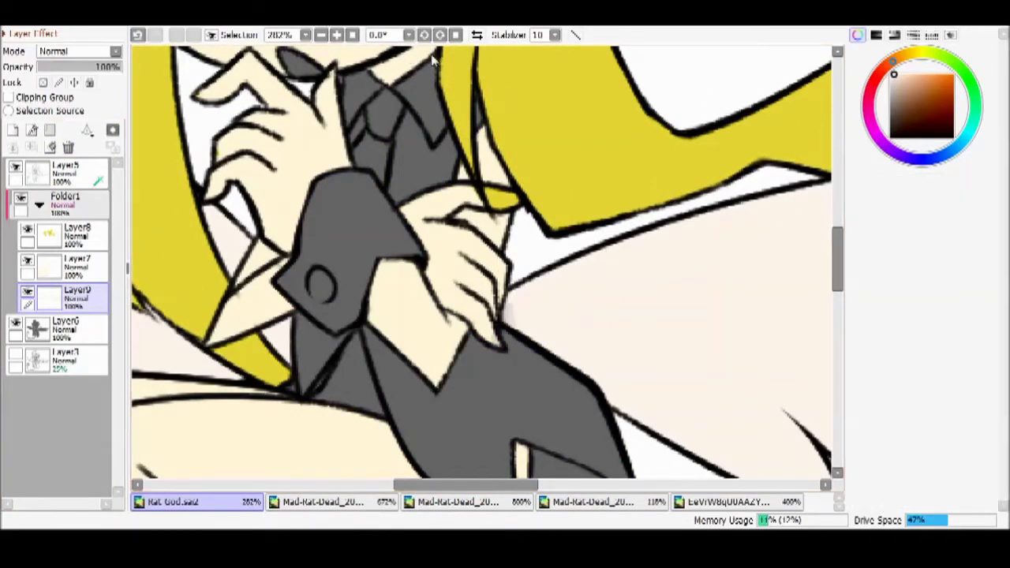
{"action": "scroll", "coordinate": [518, 311], "scroll_direction": "down", "scroll_amount": 6}
{"action": "scroll", "coordinate": [519, 311], "scroll_direction": "up", "scroll_amount": 2}
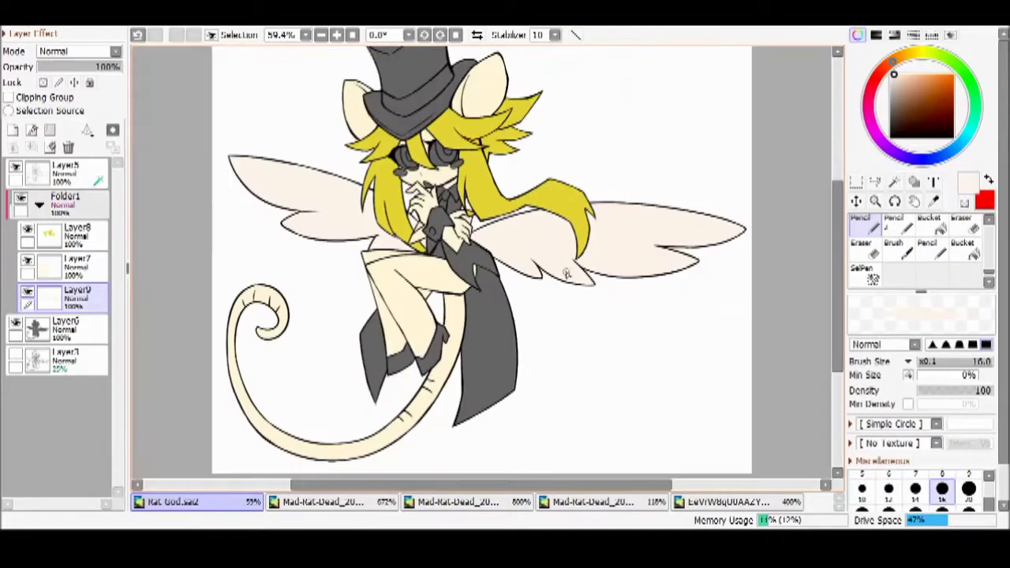
{"action": "left_click", "coordinate": [12, 130]}
{"action": "left_click", "coordinate": [315, 502]}
{"action": "scroll", "coordinate": [447, 252], "scroll_direction": "down", "scroll_amount": 6}
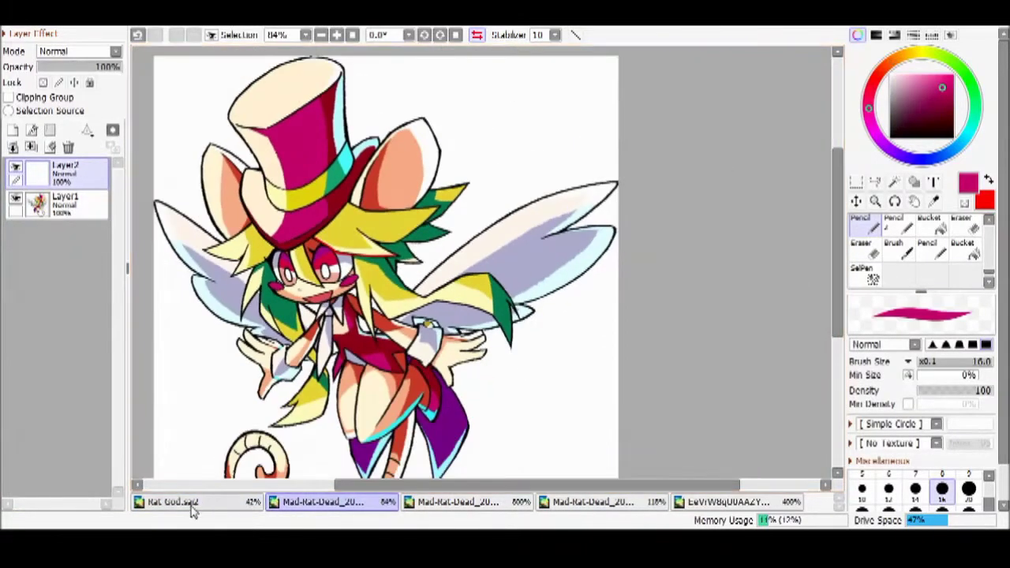
{"action": "left_click", "coordinate": [192, 503]}
{"action": "scroll", "coordinate": [378, 165], "scroll_direction": "up", "scroll_amount": 5}
{"action": "mouse_move", "coordinate": [411, 94]}
{"action": "left_mouse_down"}
{"action": "mouse_move", "coordinate": [293, 221]}
{"action": "mouse_move", "coordinate": [581, 248]}
{"action": "left_mouse_up"}
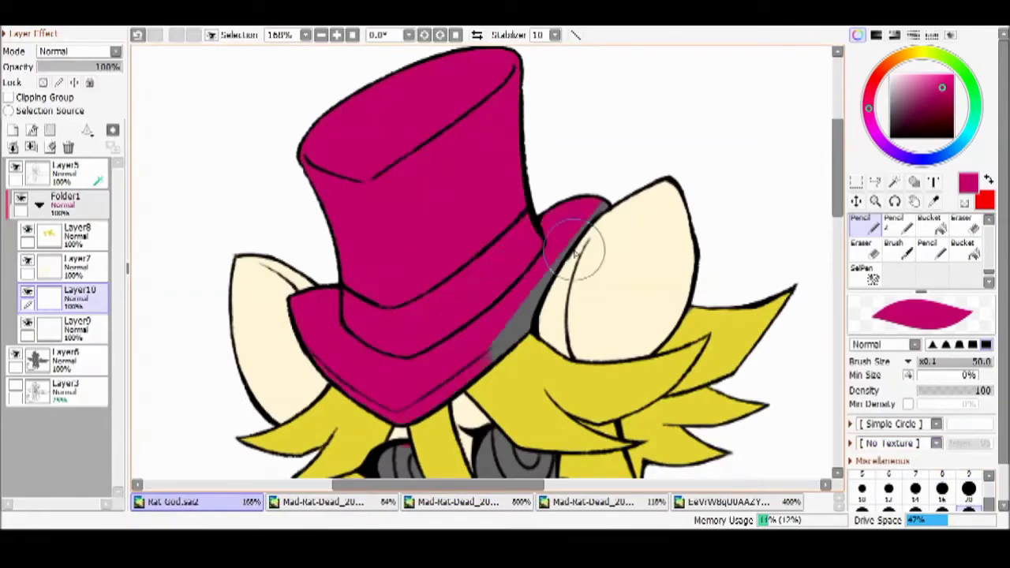
Colour the hat band yellow on Layer8 and clear the selection
{"action": "left_click", "coordinate": [868, 251]}
{"action": "left_click", "coordinate": [77, 235]}
{"action": "left_click", "coordinate": [450, 292]}
{"action": "mouse_move", "coordinate": [451, 293]}
{"action": "left_mouse_down"}
{"action": "mouse_move", "coordinate": [582, 202]}
{"action": "mouse_move", "coordinate": [504, 260]}
{"action": "left_mouse_up"}
{"action": "left_click", "coordinate": [176, 34]}
Check the reference, add Layer11, and paint the vest and coat magenta on Layer10 with the size 50 pencil
{"action": "scroll", "coordinate": [447, 252], "scroll_direction": "down", "scroll_amount": 5}
{"action": "scroll", "coordinate": [379, 300], "scroll_direction": "up", "scroll_amount": 4}
{"action": "left_click", "coordinate": [316, 501]}
{"action": "left_click", "coordinate": [191, 503]}
{"action": "left_click", "coordinate": [13, 130]}
{"action": "left_click", "coordinate": [77, 323]}
{"action": "left_click", "coordinate": [347, 189], "text": "alt"}
{"action": "scroll", "coordinate": [498, 297], "scroll_direction": "up", "scroll_amount": 4}
{"action": "mouse_move", "coordinate": [439, 202]}
{"action": "left_mouse_down"}
{"action": "mouse_move", "coordinate": [491, 399]}
{"action": "mouse_move", "coordinate": [568, 388]}
{"action": "left_mouse_up"}
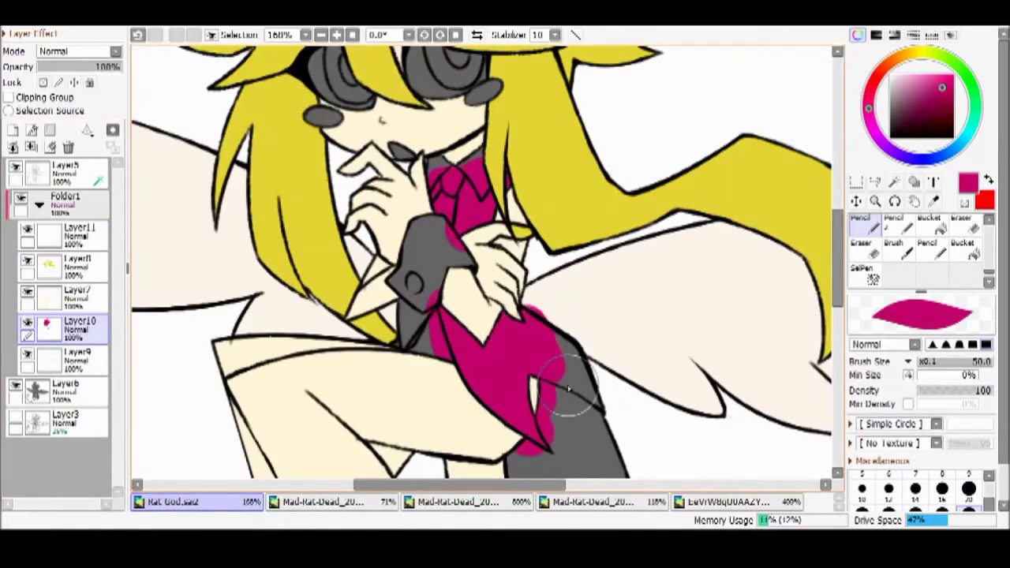
Select the lower torso panels with the Magic Wand and cover the magenta spill around the cuff's lower edge with the SelPen
{"action": "scroll", "coordinate": [445, 304], "scroll_direction": "up", "scroll_amount": 5}
{"action": "key", "text": "w"}
{"action": "left_click", "coordinate": [561, 333]}
{"action": "left_click", "coordinate": [205, 323]}
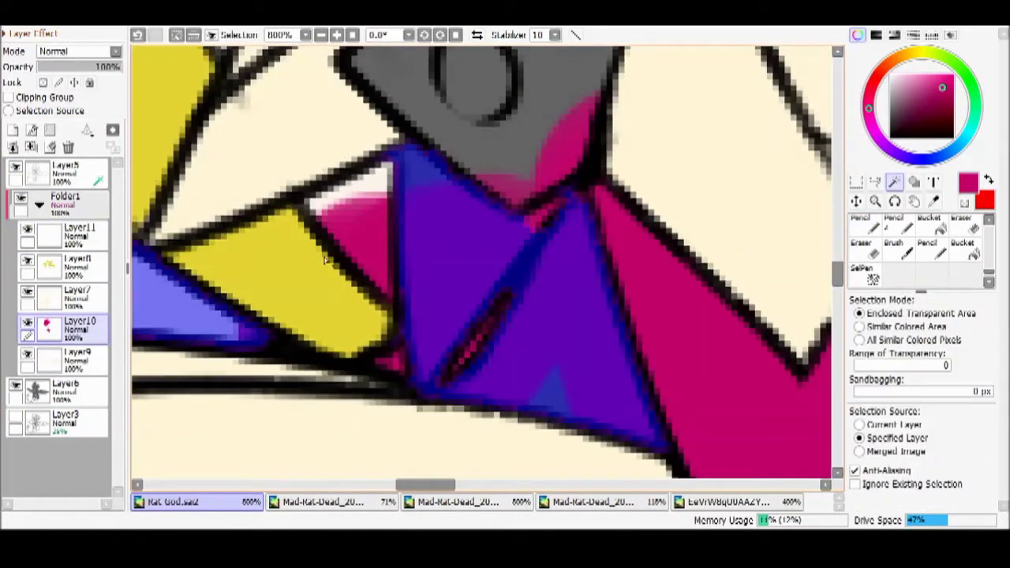
{"action": "scroll", "coordinate": [438, 324], "scroll_direction": "down", "scroll_amount": 1}
{"action": "key", "text": "q"}
{"action": "left_click_drag", "start_coordinate": [390, 185], "coordinate": [487, 231]}
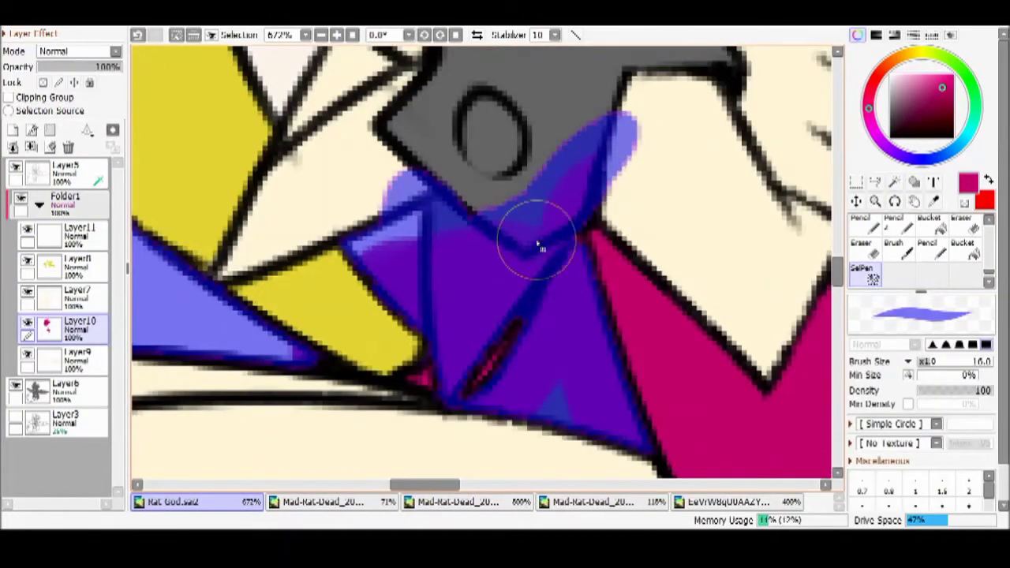
Add the collar, tie, wings and coat tail to the selection, clear the magenta spill inside them on Layer10, and deselect
{"action": "scroll", "coordinate": [385, 228], "scroll_direction": "down", "scroll_amount": 5}
{"action": "key", "text": "w"}
{"action": "scroll", "coordinate": [655, 296], "scroll_direction": "up", "scroll_amount": 4}
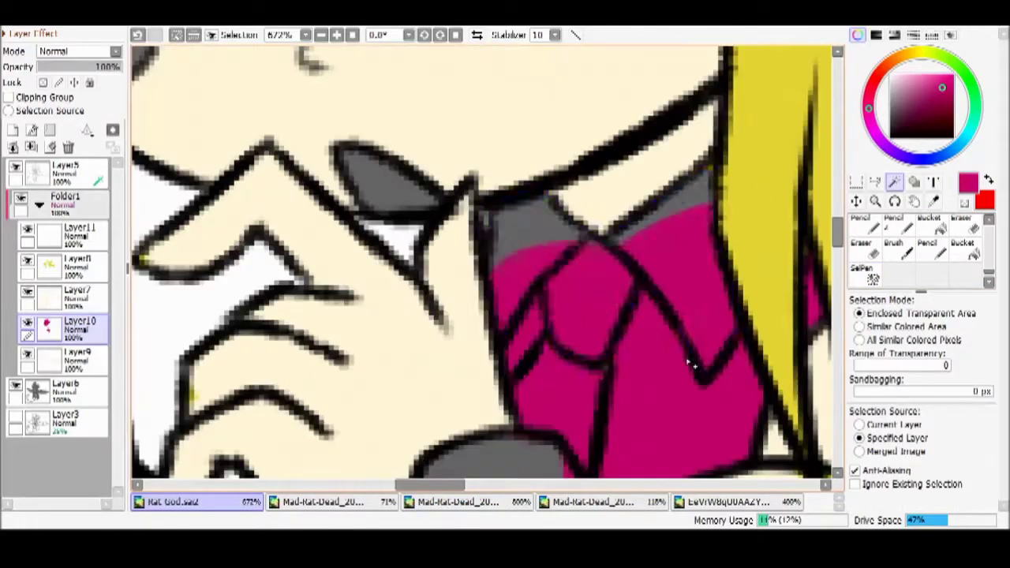
{"action": "key", "text": "s"}
{"action": "scroll", "coordinate": [626, 149], "scroll_direction": "down", "scroll_amount": 4}
{"action": "scroll", "coordinate": [154, 261], "scroll_direction": "up", "scroll_amount": 2}
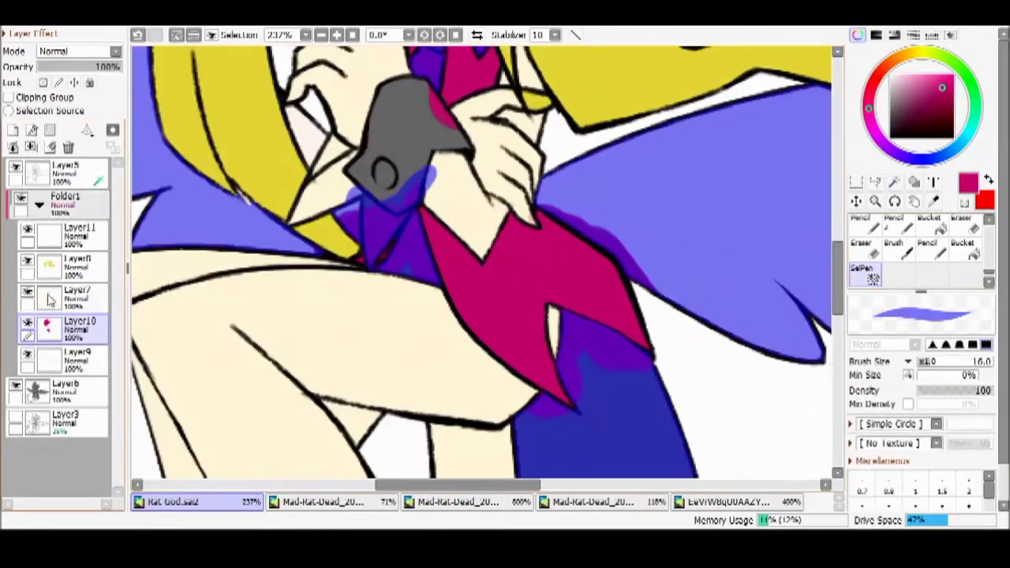
{"action": "left_click", "coordinate": [175, 35]}
Select the sleeve cuff with the Magic Wand and clear the magenta spill inside it on Layer10
{"action": "scroll", "coordinate": [462, 311], "scroll_direction": "up", "scroll_amount": 3}
{"action": "key", "text": "w"}
{"action": "left_click", "coordinate": [428, 260]}
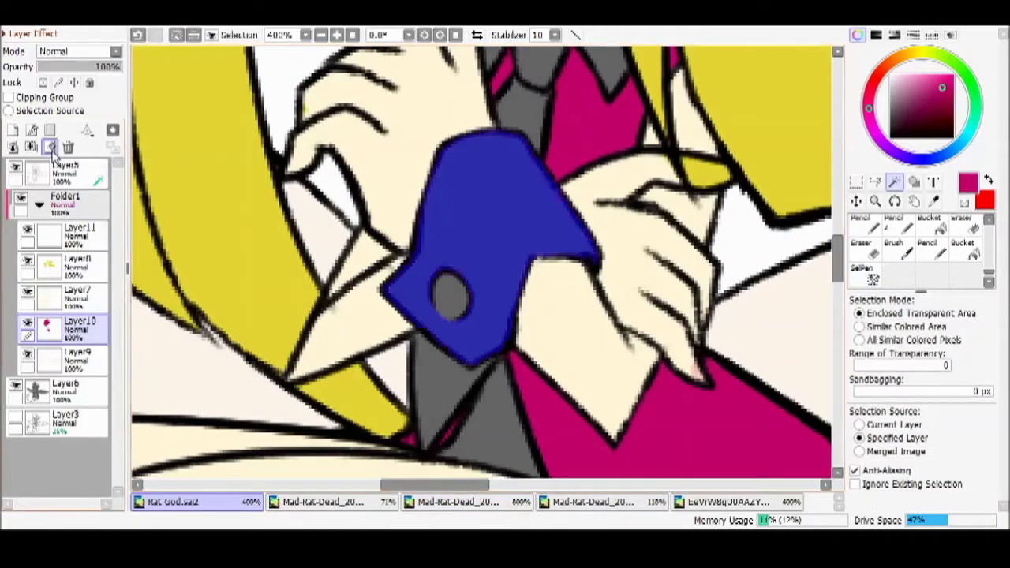
{"action": "scroll", "coordinate": [606, 267], "scroll_direction": "down", "scroll_amount": 3}
Sample the purple from the reference picture and paint the coat tails with it on Layer12
{"action": "left_click", "coordinate": [323, 502]}
{"action": "left_click", "coordinate": [172, 502]}
{"action": "scroll", "coordinate": [432, 338], "scroll_direction": "down", "scroll_amount": 3}
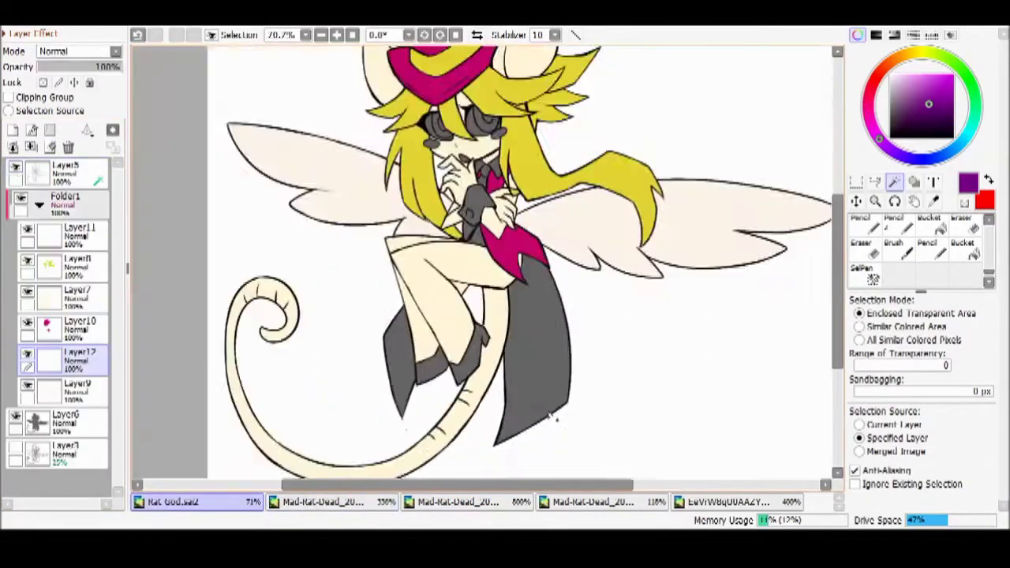
{"action": "left_click", "coordinate": [323, 501]}
{"action": "scroll", "coordinate": [432, 338], "scroll_direction": "down", "scroll_amount": 2}
{"action": "left_click", "coordinate": [172, 502]}
{"action": "key", "text": "n"}
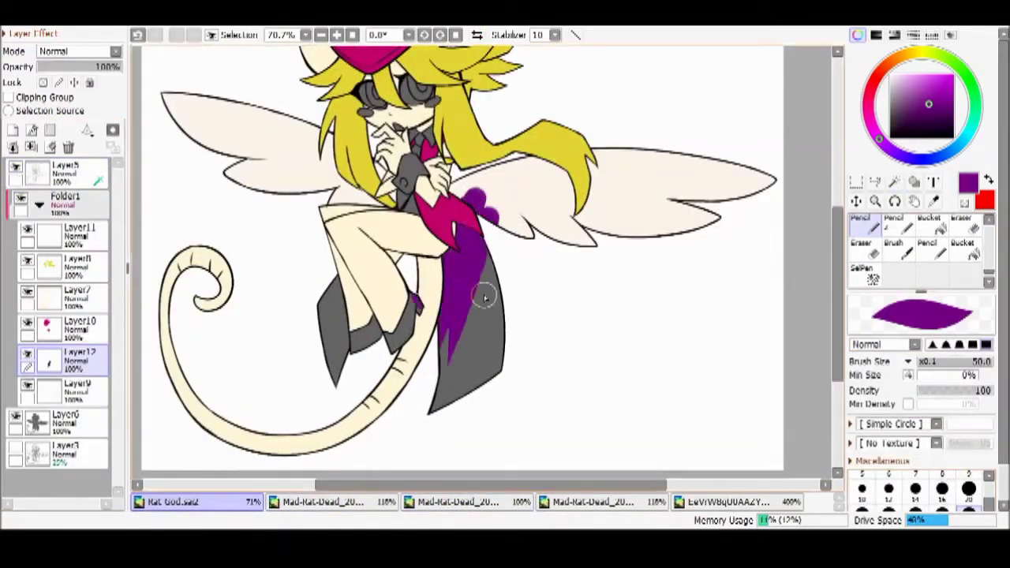
{"action": "scroll", "coordinate": [998, 485], "scroll_direction": "down", "scroll_amount": 1}
Colour the two lower leg cuffs magenta on Layer10
{"action": "left_click", "coordinate": [79, 325]}
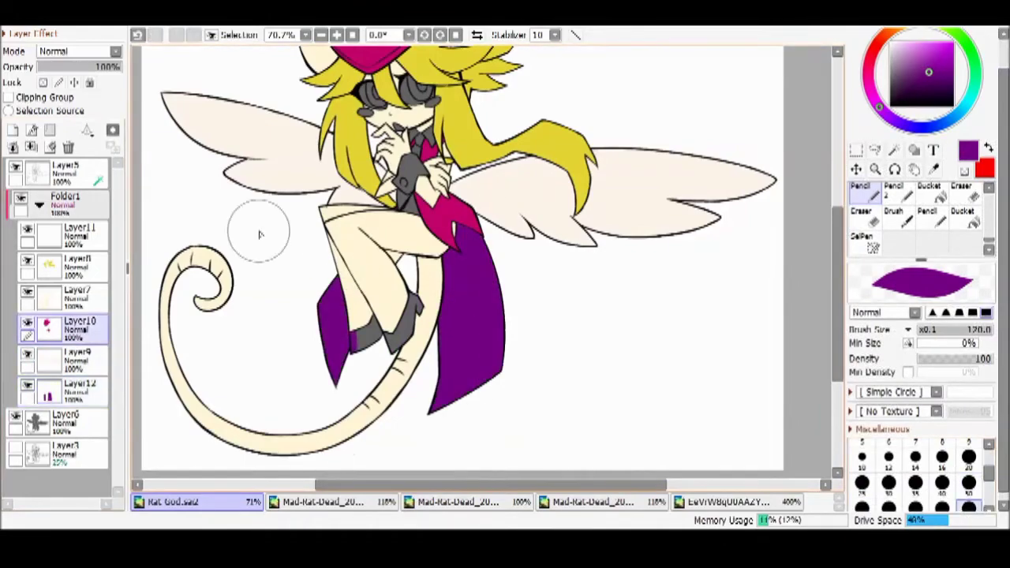
{"action": "left_click", "coordinate": [394, 324], "text": "alt"}
{"action": "key", "text": "w"}
{"action": "left_click", "coordinate": [354, 341]}
{"action": "scroll", "coordinate": [523, 375], "scroll_direction": "down", "scroll_amount": 3}
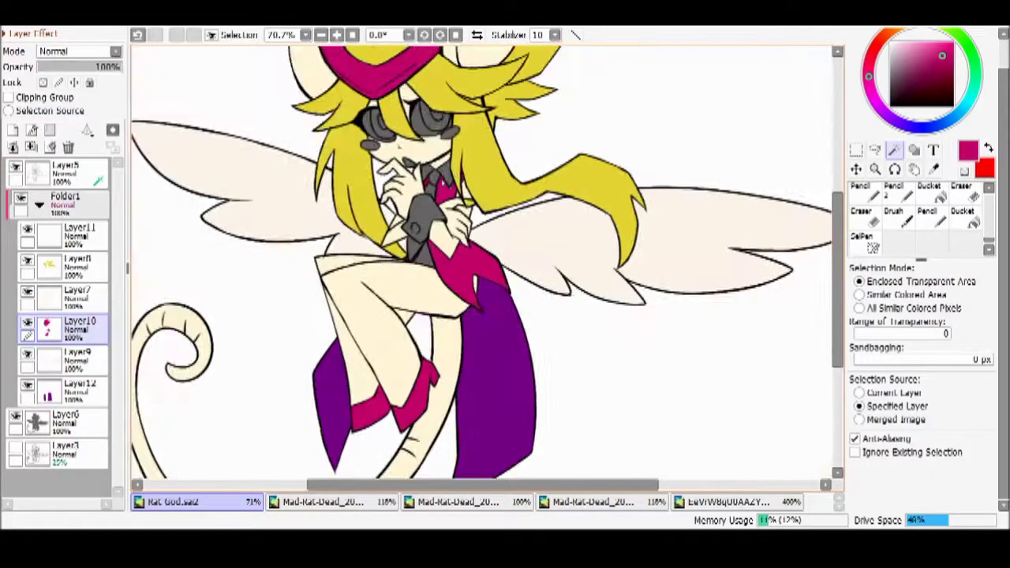
Sample the salmon pink eye colour from the reference, paint the spiral irises on Layer13, clear the surrounding spill, and deselect
{"action": "left_click", "coordinate": [322, 502]}
{"action": "scroll", "coordinate": [254, 174], "scroll_direction": "up", "scroll_amount": 8}
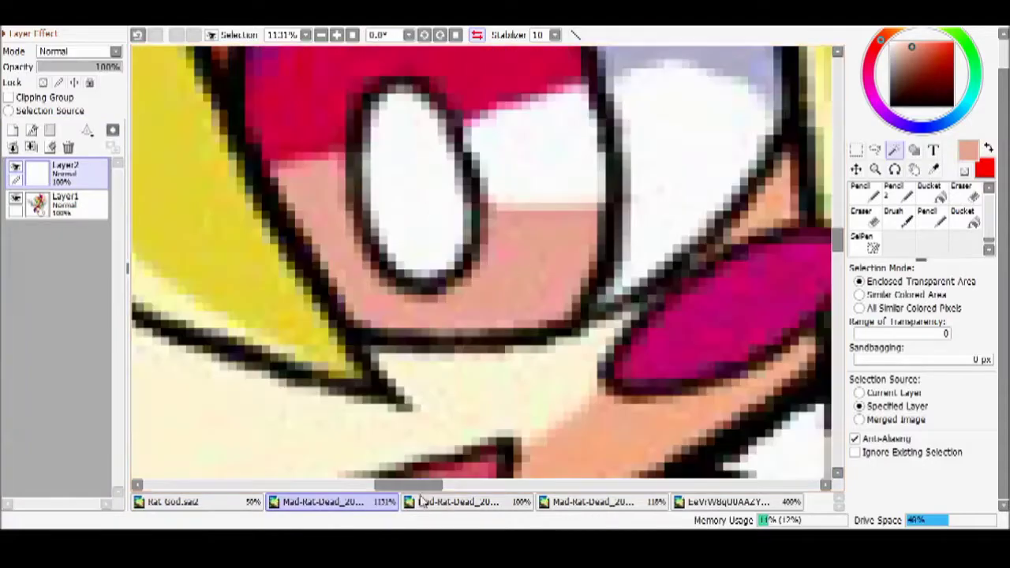
{"action": "left_click", "coordinate": [458, 502]}
{"action": "left_click", "coordinate": [593, 501]}
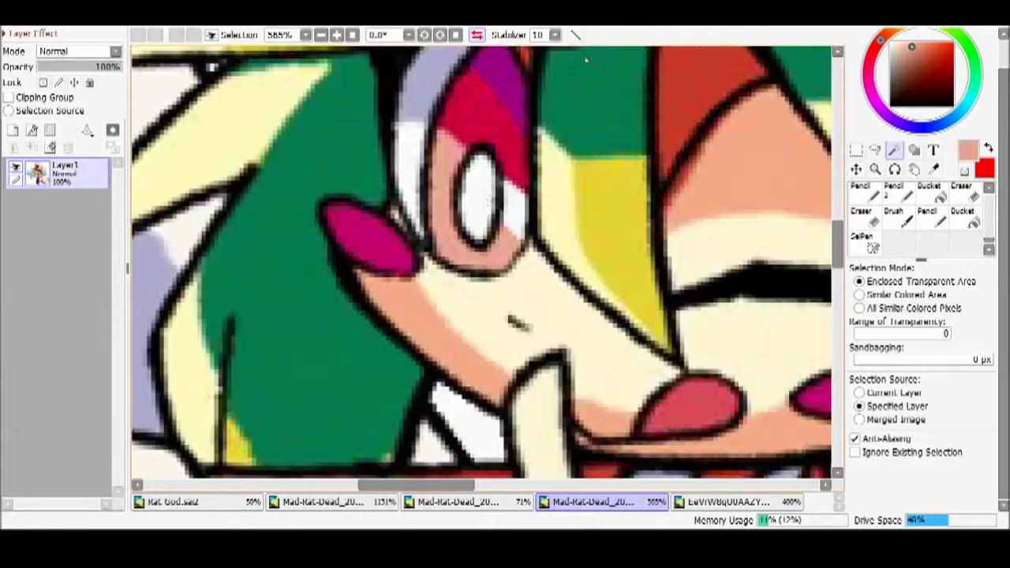
{"action": "left_click", "coordinate": [172, 502]}
{"action": "scroll", "coordinate": [404, 327], "scroll_direction": "up", "scroll_amount": 5}
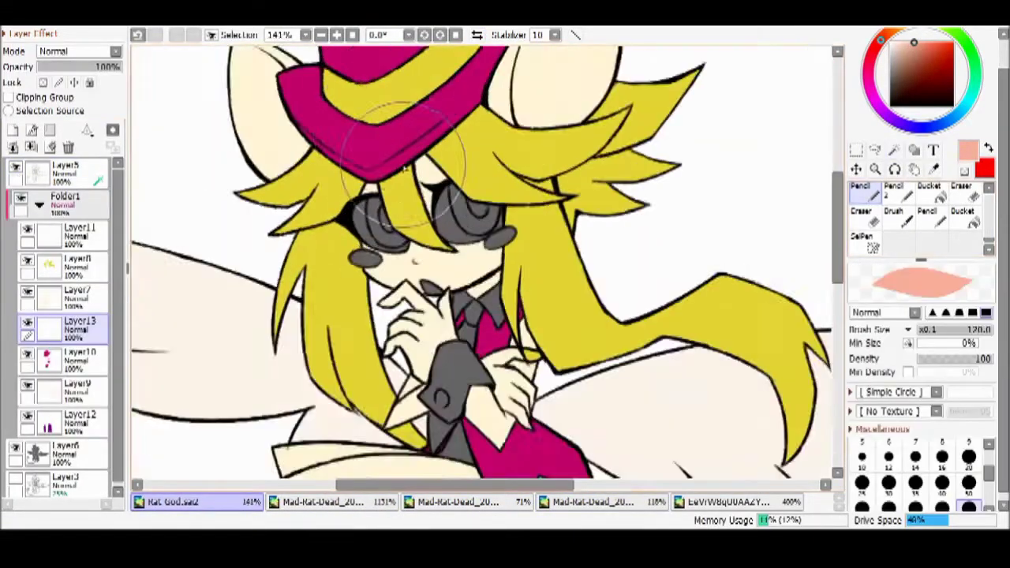
{"action": "key", "text": "q"}
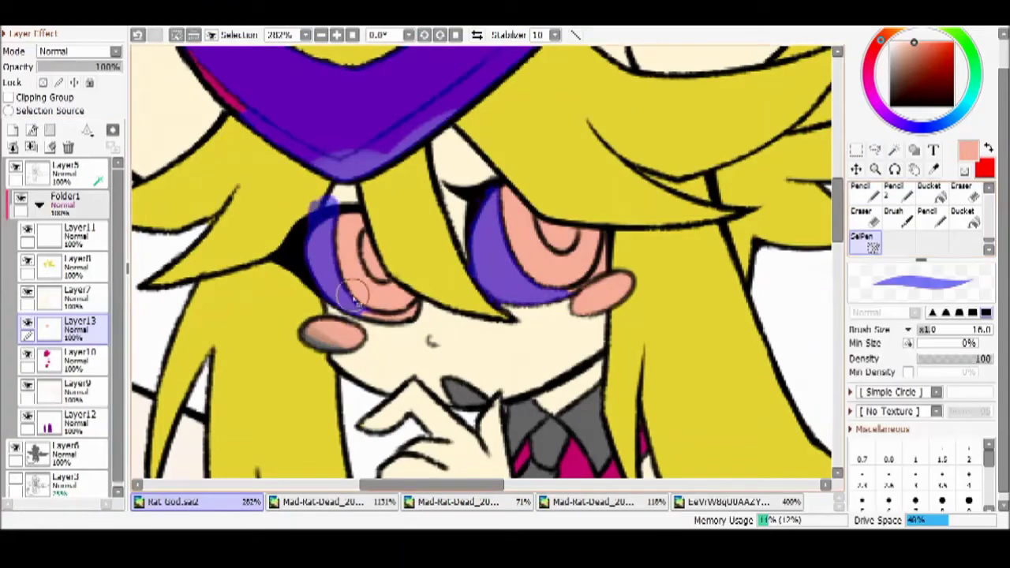
{"action": "key", "text": "ctrl+d"}
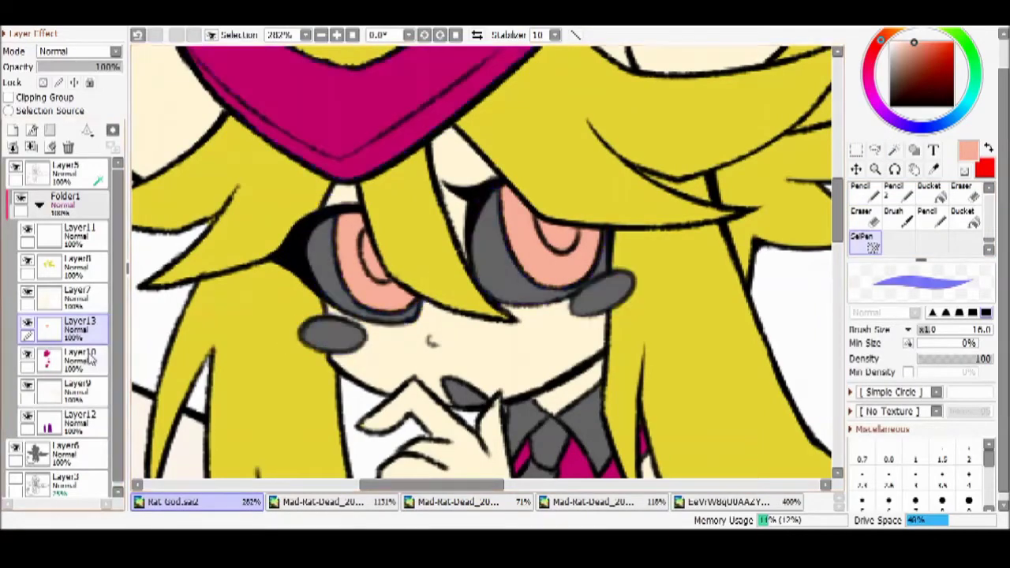
Paint both cheek marks magenta on Layer10
{"action": "left_click", "coordinate": [75, 359]}
{"action": "key", "text": "n"}
{"action": "left_click_drag", "start_coordinate": [304, 336], "coordinate": [338, 342]}
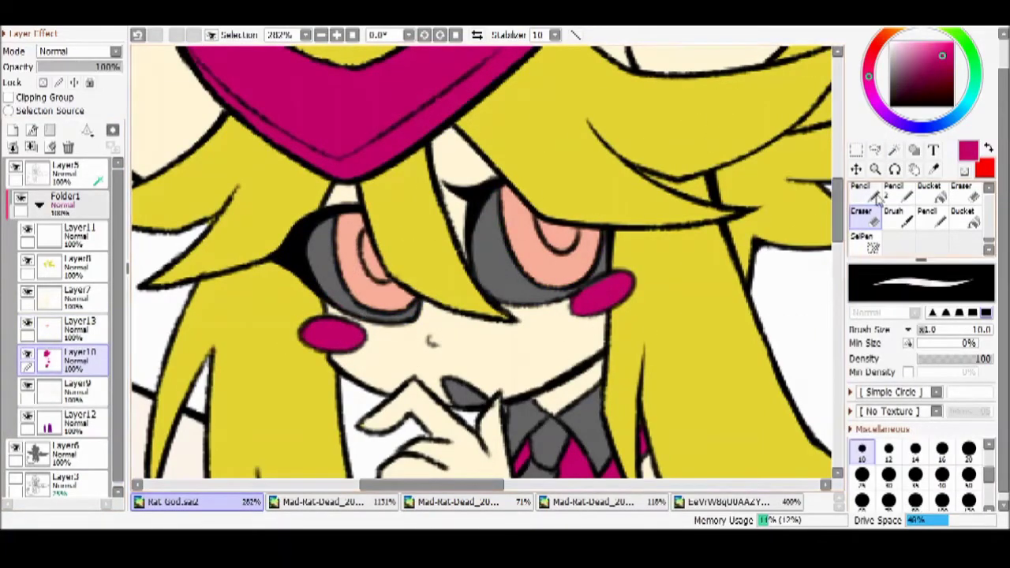
{"action": "scroll", "coordinate": [608, 229], "scroll_direction": "down", "scroll_amount": 5}
{"action": "scroll", "coordinate": [394, 86], "scroll_direction": "up", "scroll_amount": 4}
{"action": "scroll", "coordinate": [394, 86], "scroll_direction": "down", "scroll_amount": 1}
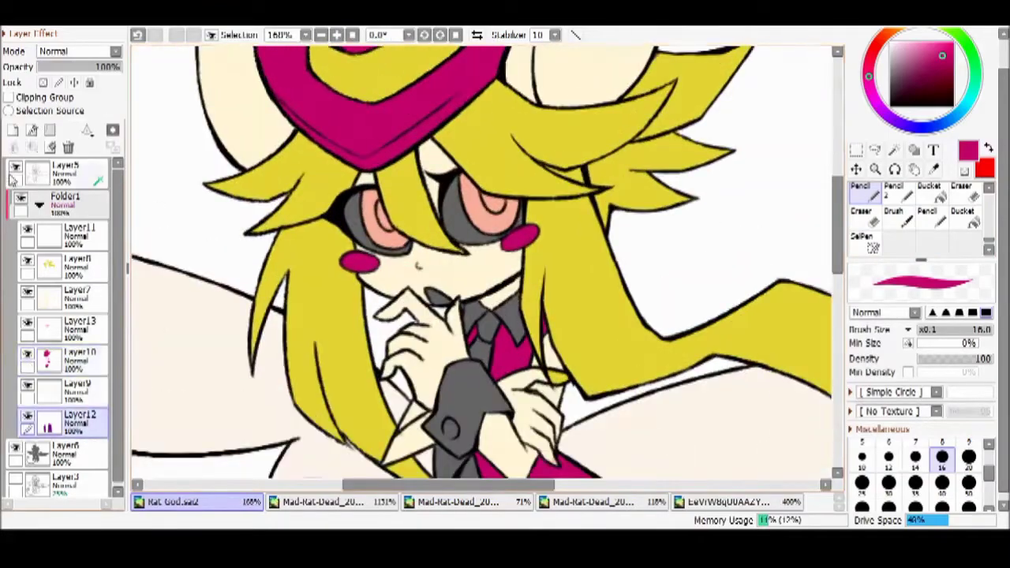
Paint the collar, tie and sleeve cuff white on new Layer14, and the mouth in the reference's red on Layer15
{"action": "left_click", "coordinate": [13, 131]}
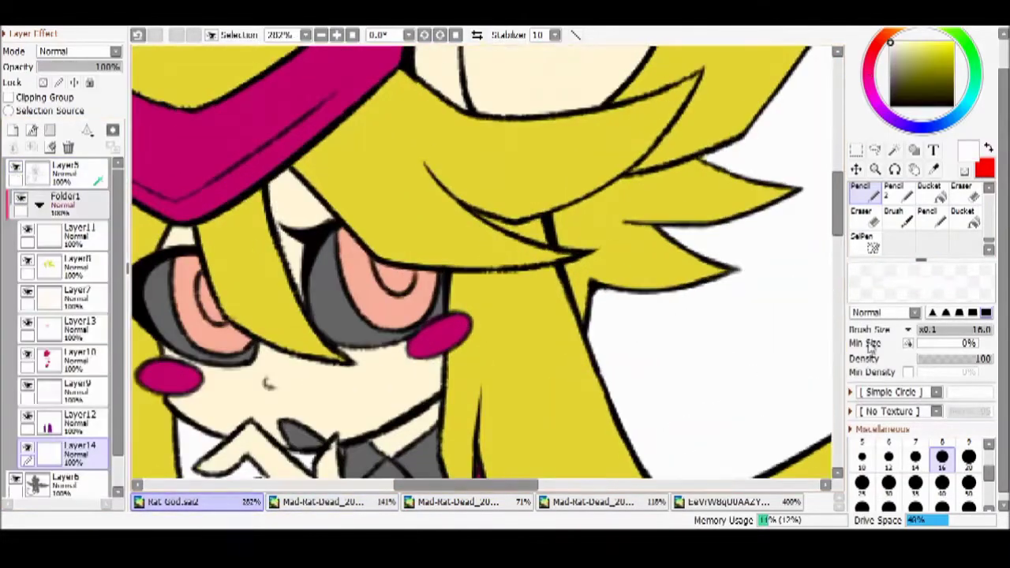
{"action": "scroll", "coordinate": [410, 169], "scroll_direction": "up", "scroll_amount": 2}
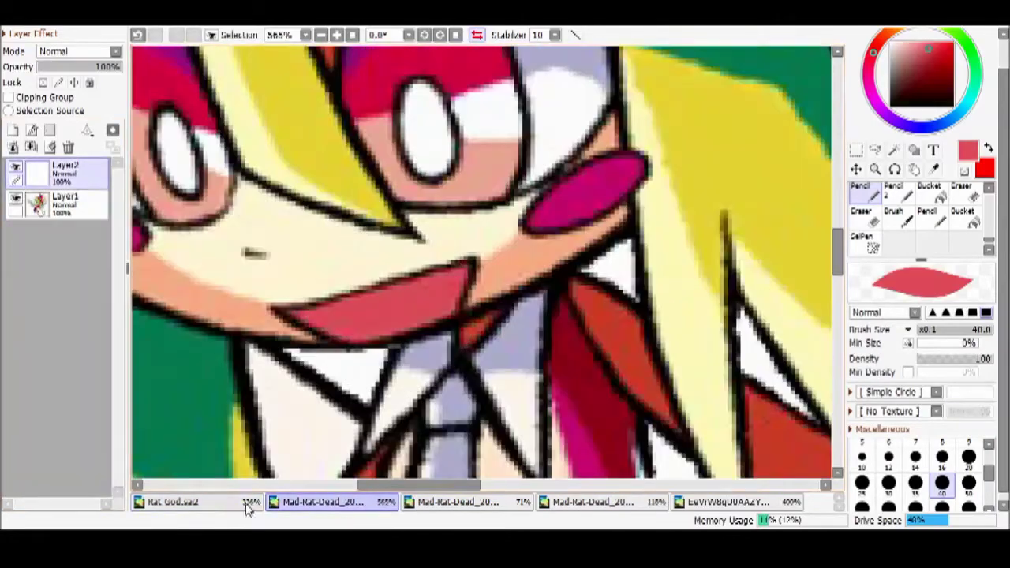
{"action": "left_click", "coordinate": [247, 505]}
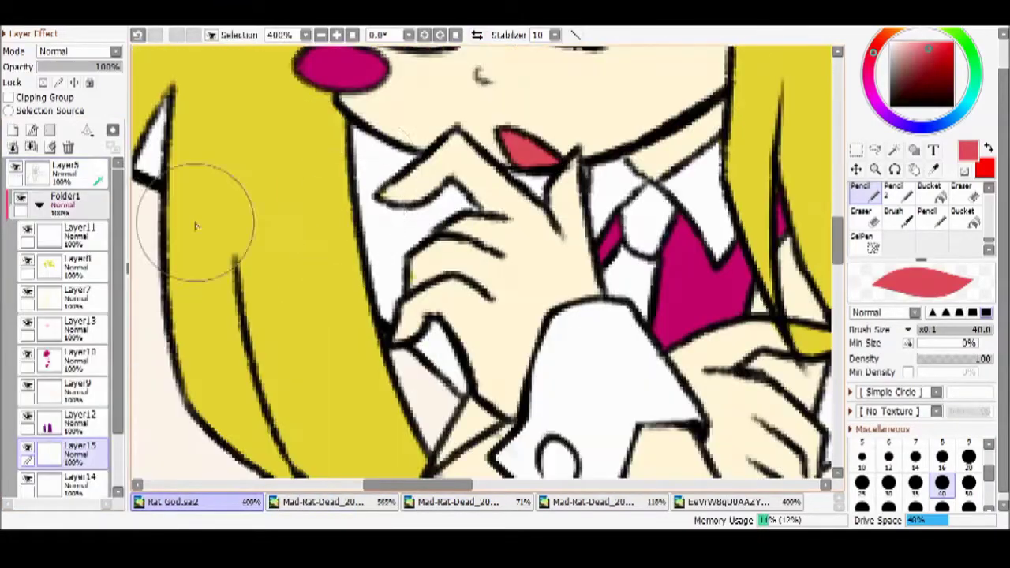
Create clipped Layer16 above the skin layer and paint the shadow under the fringe in the reference's dark red
{"action": "key", "text": "e"}
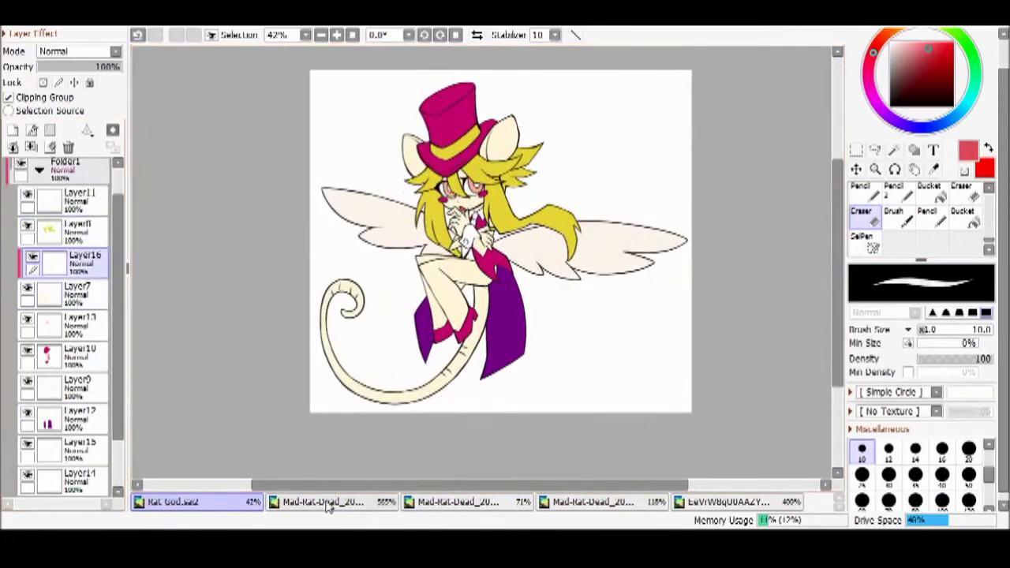
{"action": "left_click", "coordinate": [325, 502]}
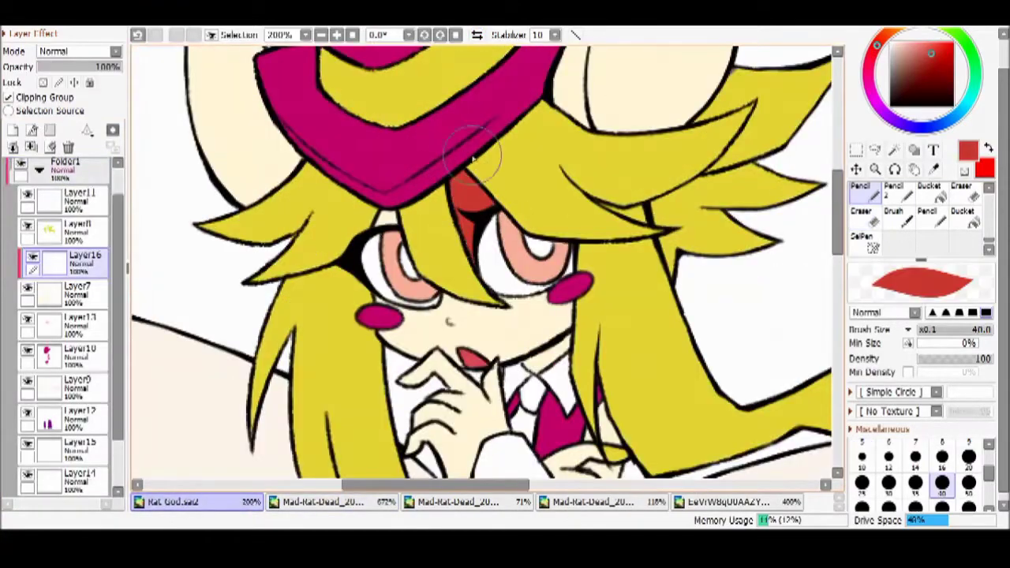
{"action": "left_click", "coordinate": [324, 502]}
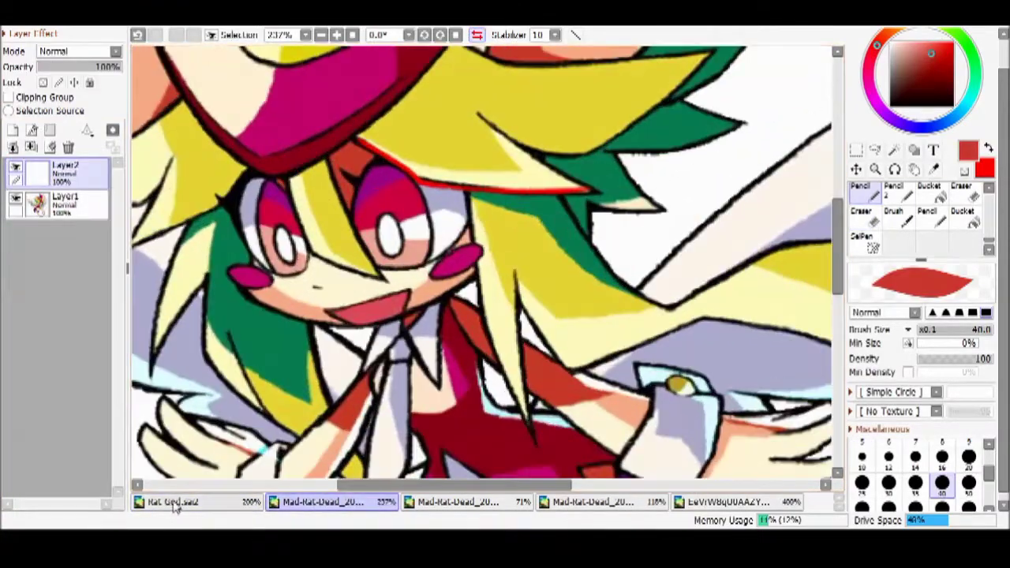
{"action": "left_click", "coordinate": [178, 508]}
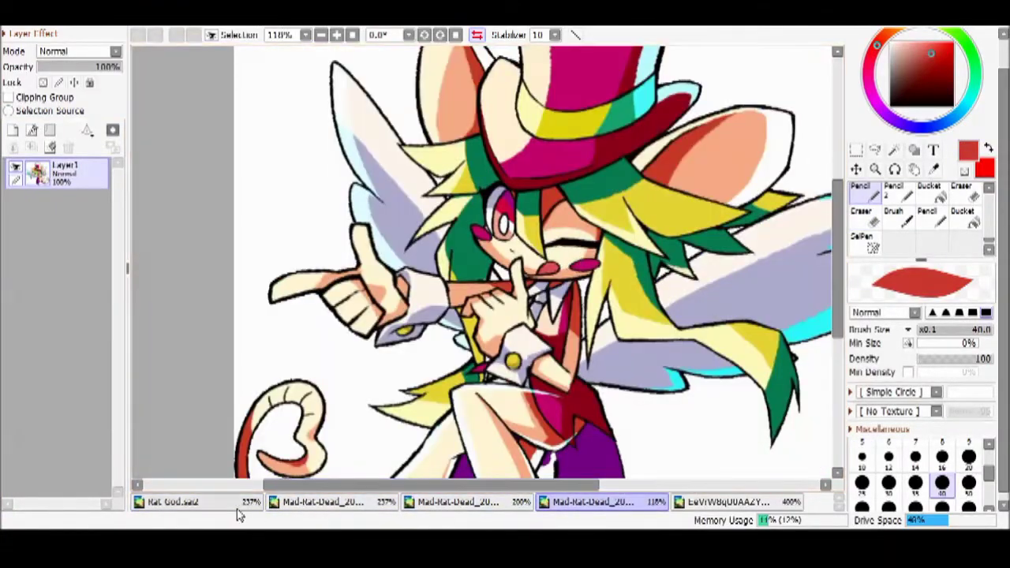
{"action": "left_click", "coordinate": [260, 508]}
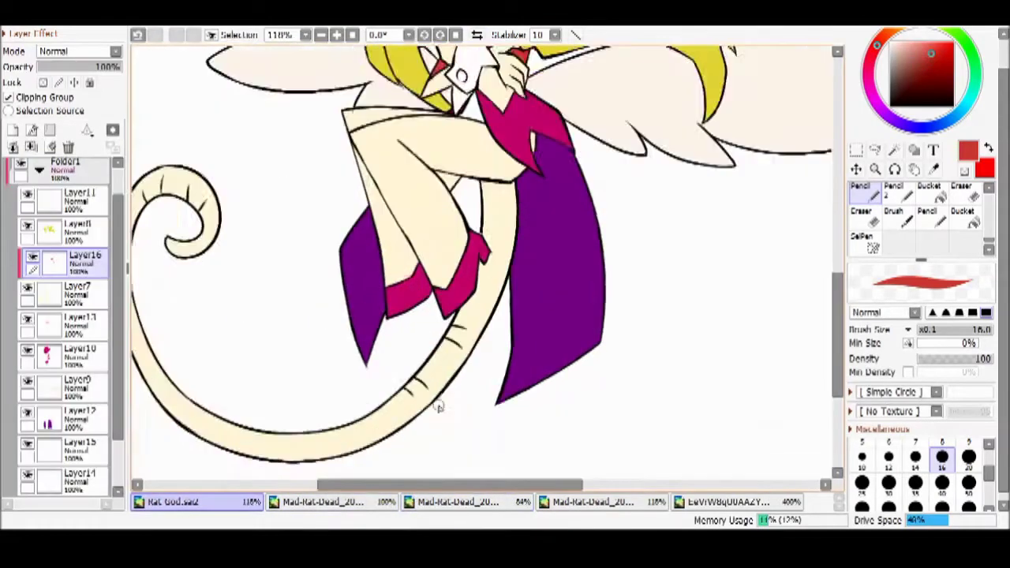
Paint dark red shadows on the tail behind the legs, along its outer stretch and inside the curl on Layer16
{"action": "scroll", "coordinate": [439, 407], "scroll_direction": "down", "scroll_amount": 1}
{"action": "left_click_drag", "start_coordinate": [493, 301], "coordinate": [506, 260]}
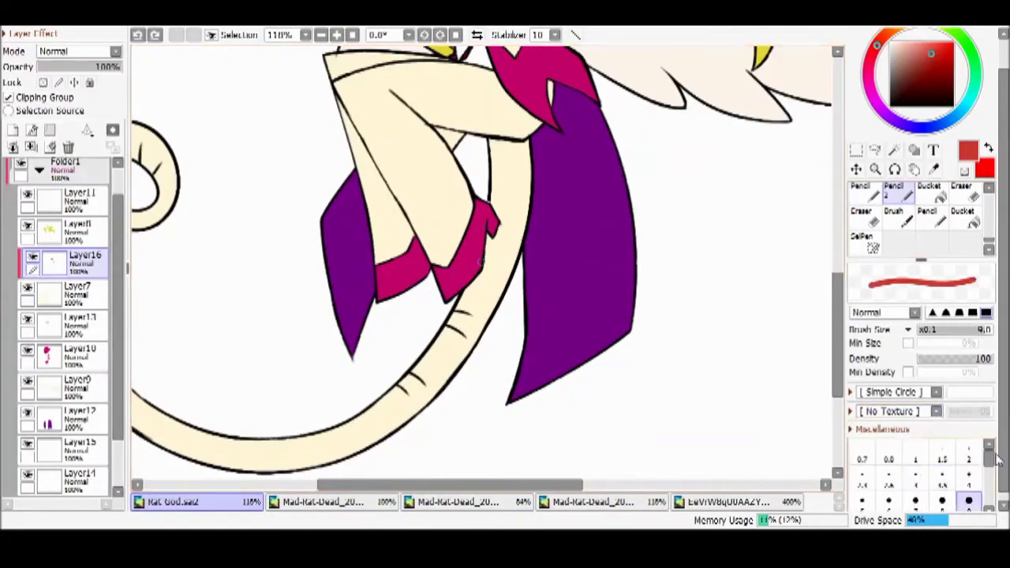
{"action": "scroll", "coordinate": [876, 276], "scroll_direction": "down", "scroll_amount": 1}
{"action": "left_click", "coordinate": [860, 188]}
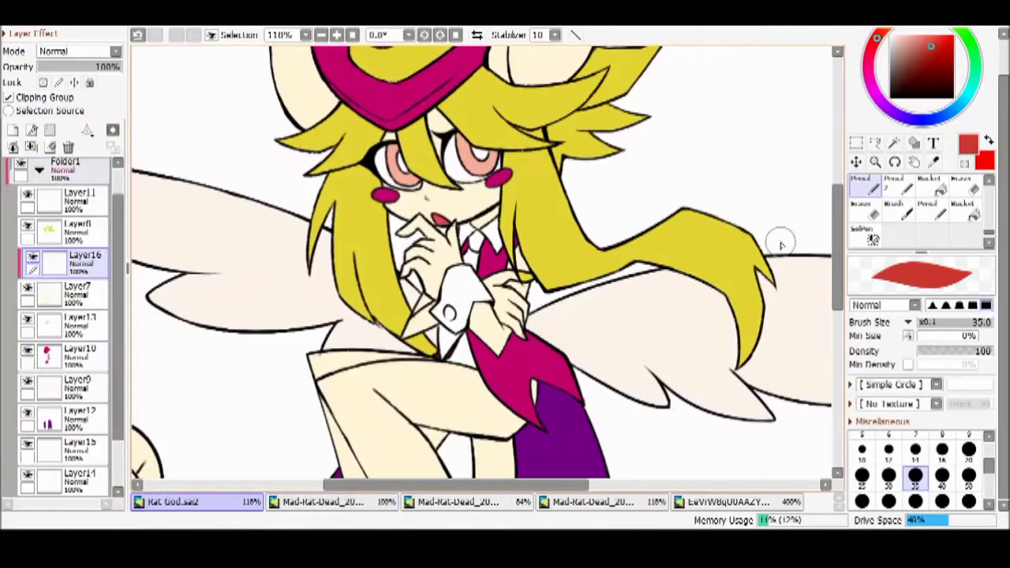
{"action": "left_click", "coordinate": [893, 209]}
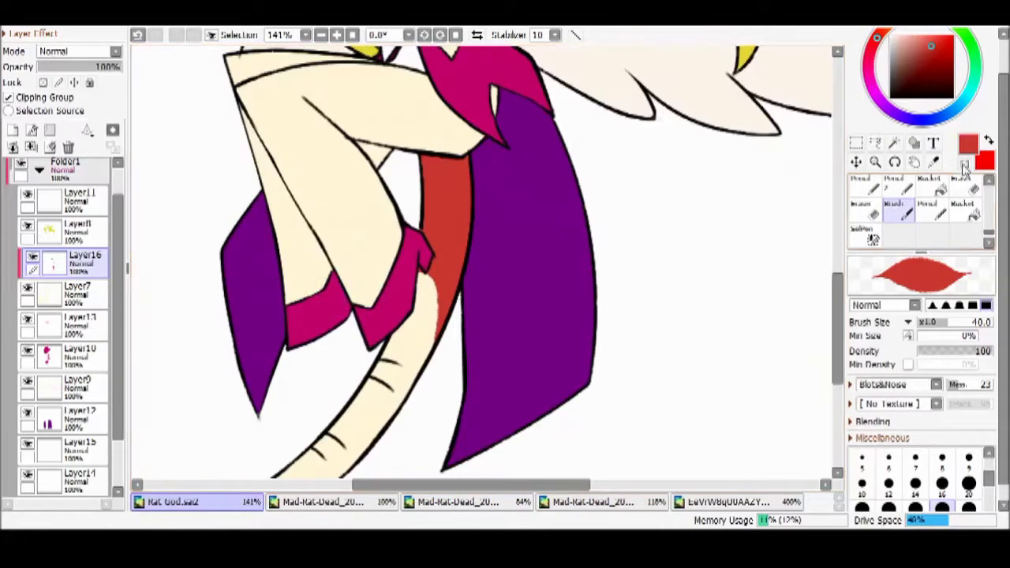
{"action": "left_click_drag", "start_coordinate": [433, 267], "coordinate": [406, 361]}
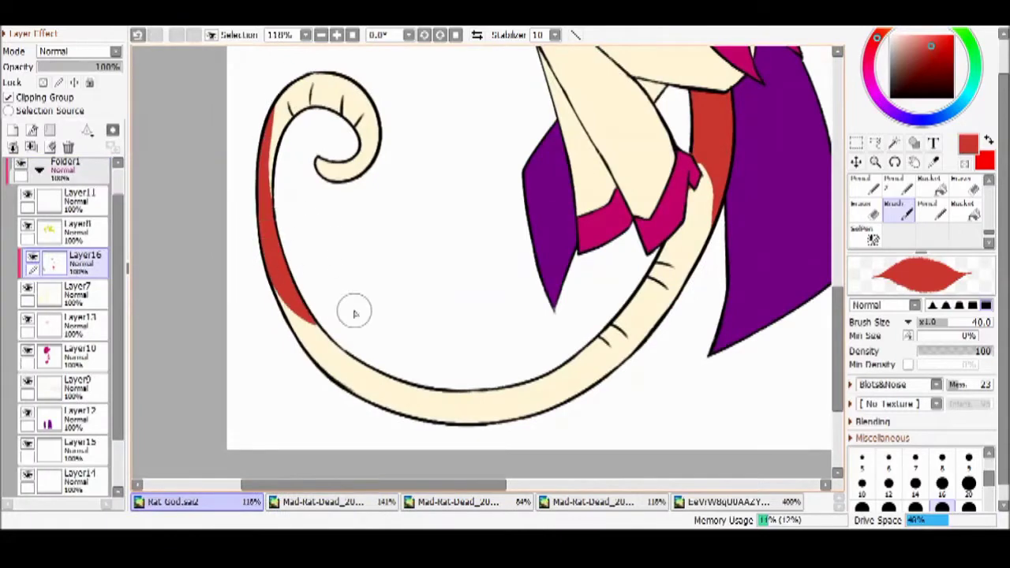
{"action": "left_click_drag", "start_coordinate": [304, 316], "coordinate": [317, 325]}
{"action": "key", "text": "e"}
{"action": "key", "text": "e"}
{"action": "left_click_drag", "start_coordinate": [347, 118], "coordinate": [365, 154]}
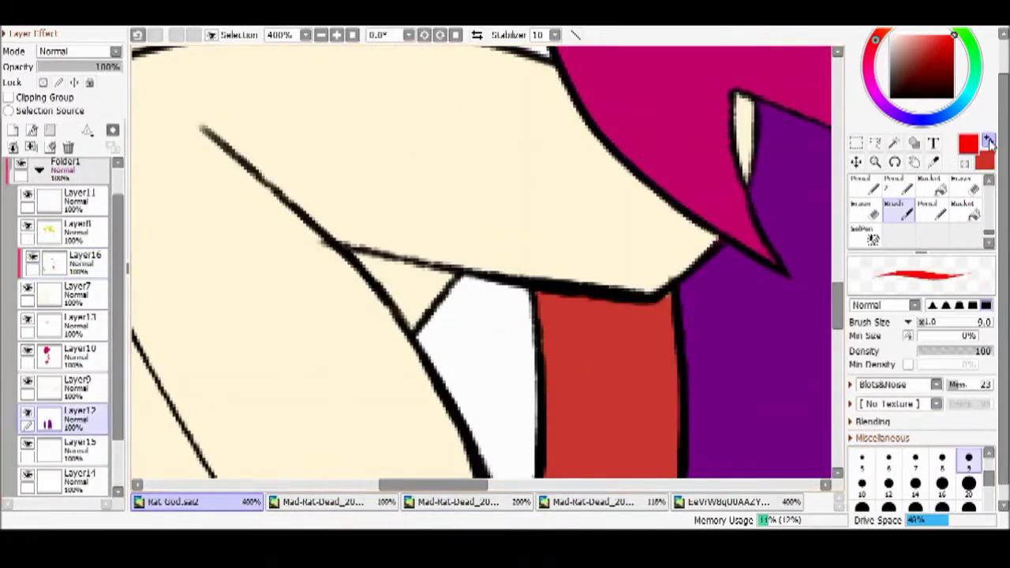
Select the small triangle behind the crossed knee, clear its skin colour from Layer7, and fill it purple on Layer12
{"action": "left_click", "coordinate": [894, 142]}
{"action": "left_click", "coordinate": [75, 293]}
{"action": "left_click", "coordinate": [402, 288]}
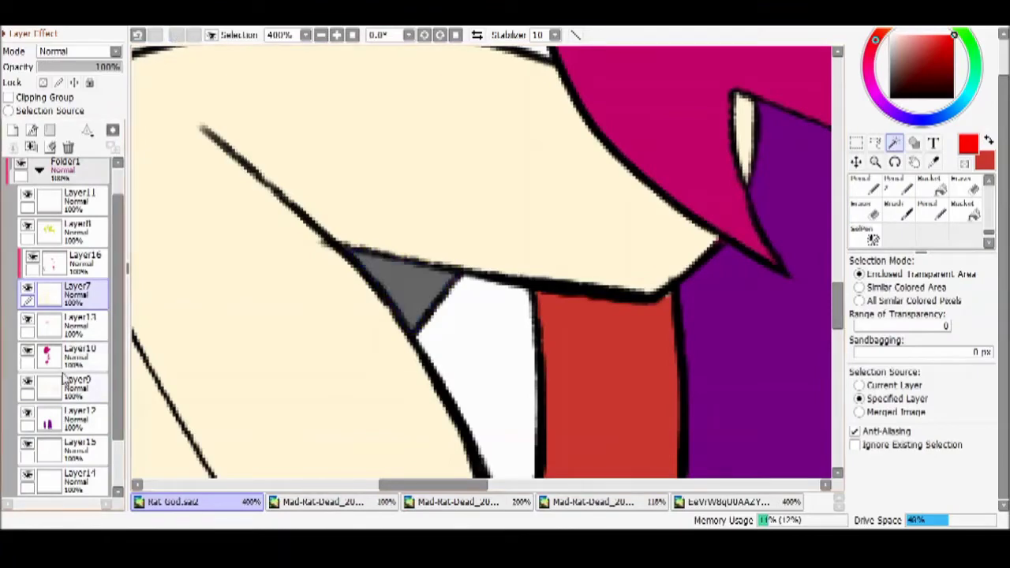
{"action": "left_click", "coordinate": [75, 418]}
{"action": "left_click_drag", "start_coordinate": [403, 288], "coordinate": [473, 247]}
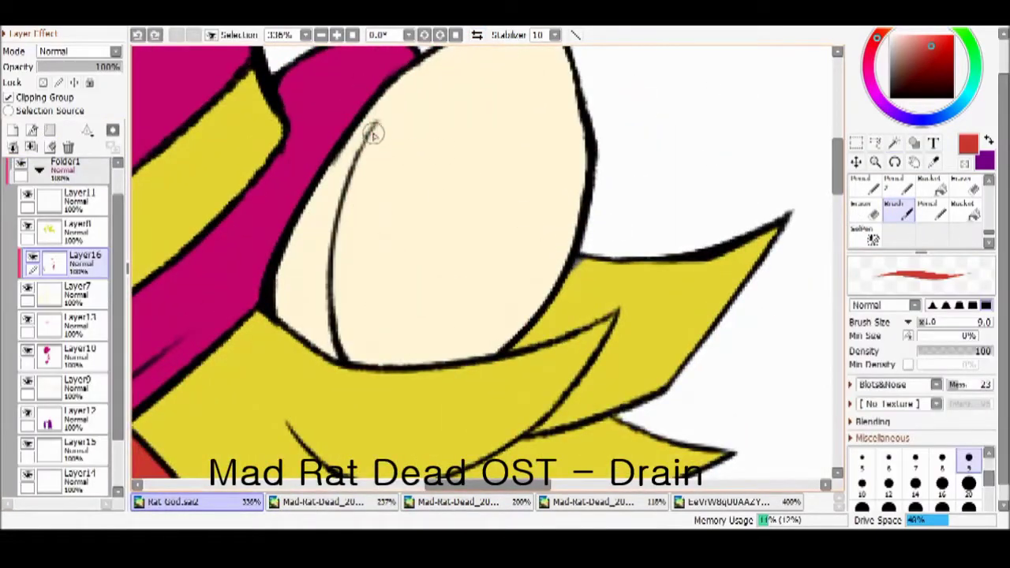
Undo the last ear stroke and paint a dark red shadow inside the ear on Layer16 with brush size 16
{"action": "key", "text": "ctrl+z"}
{"action": "left_click", "coordinate": [942, 483]}
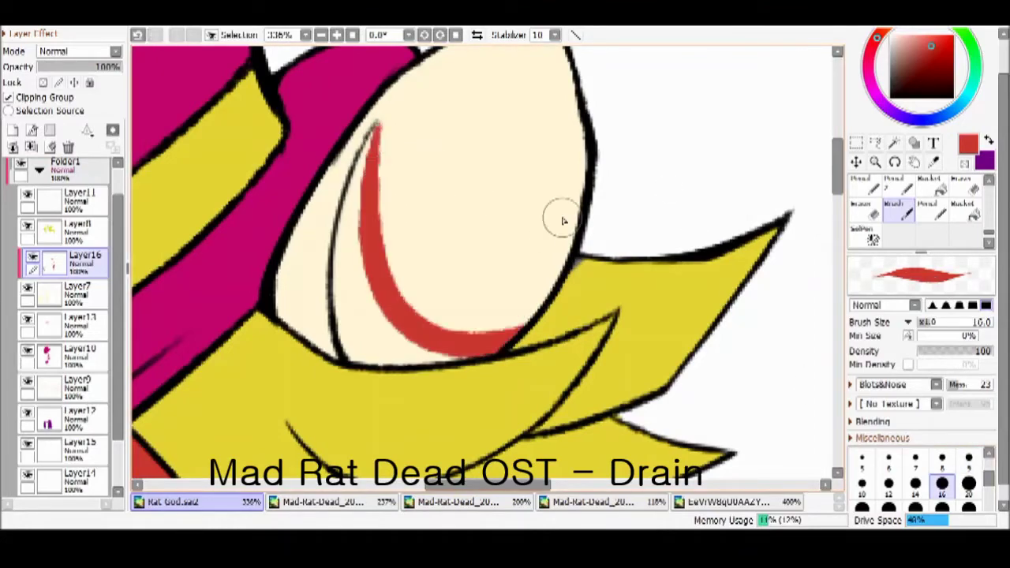
{"action": "scroll", "coordinate": [439, 289], "scroll_direction": "down", "scroll_amount": 6}
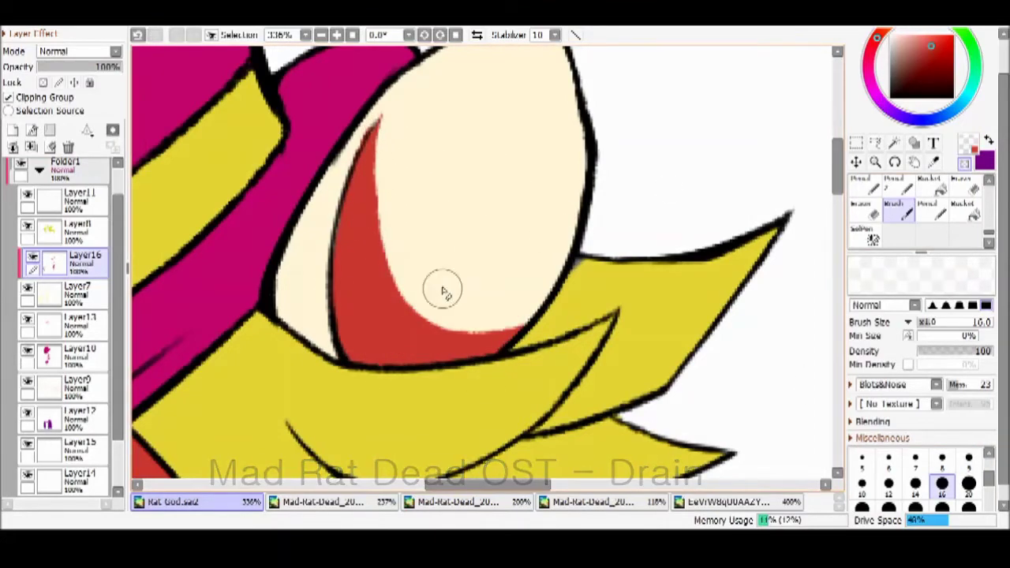
{"action": "left_click", "coordinate": [384, 500]}
{"action": "left_click", "coordinate": [197, 501]}
Reshape the inner and lower edges of the ear's red shadow to match the reference
{"action": "scroll", "coordinate": [504, 292], "scroll_direction": "up", "scroll_amount": 4}
{"action": "scroll", "coordinate": [503, 292], "scroll_direction": "up", "scroll_amount": 2}
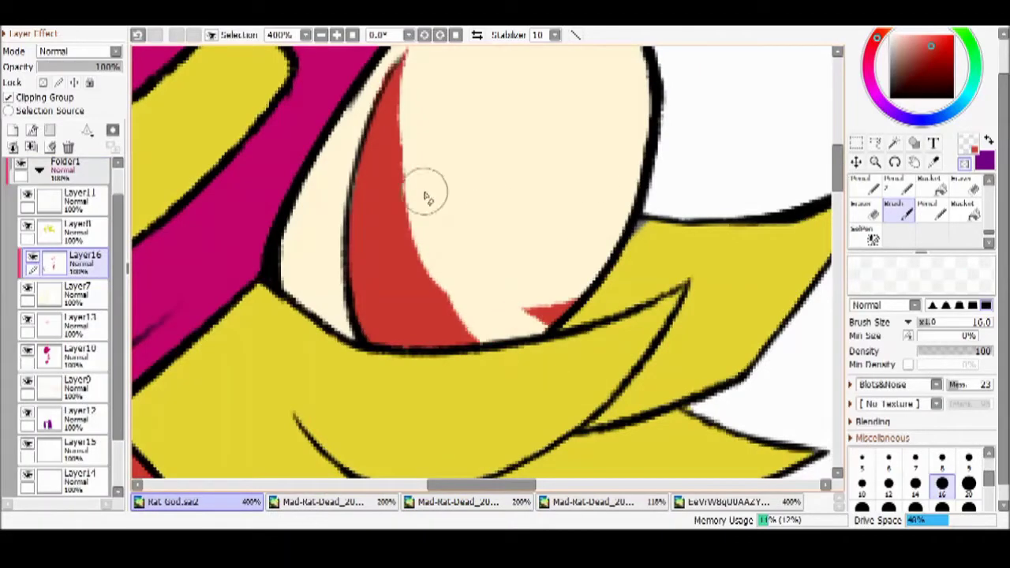
{"action": "left_click", "coordinate": [316, 501]}
{"action": "left_click", "coordinate": [198, 501]}
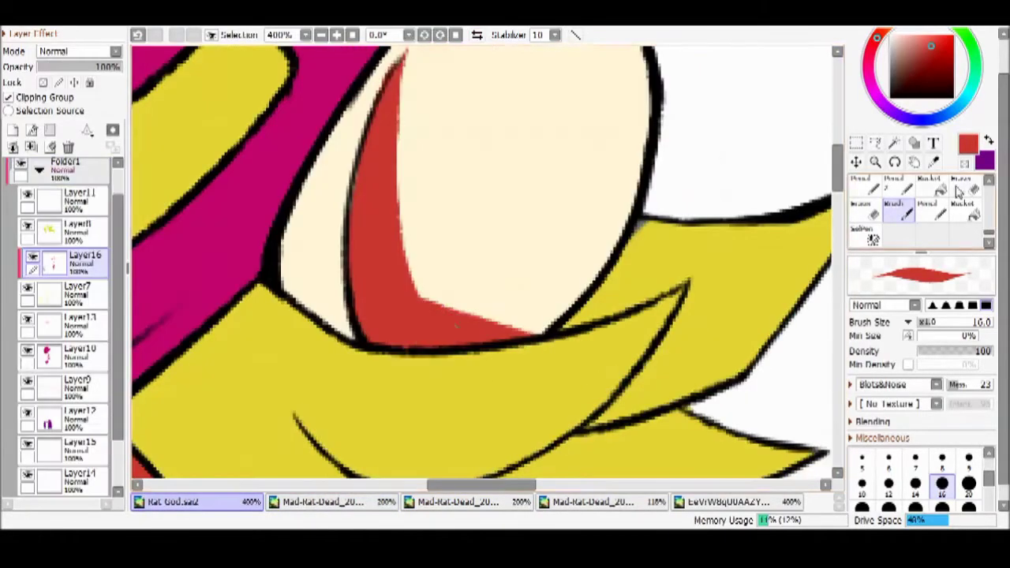
{"action": "scroll", "coordinate": [434, 326], "scroll_direction": "down", "scroll_amount": 1}
{"action": "left_click", "coordinate": [315, 501]}
{"action": "left_click", "coordinate": [197, 501]}
Paint dark red shadows on both thighs beside the vest on Layer16, following the reference pictures
{"action": "left_click", "coordinate": [316, 501]}
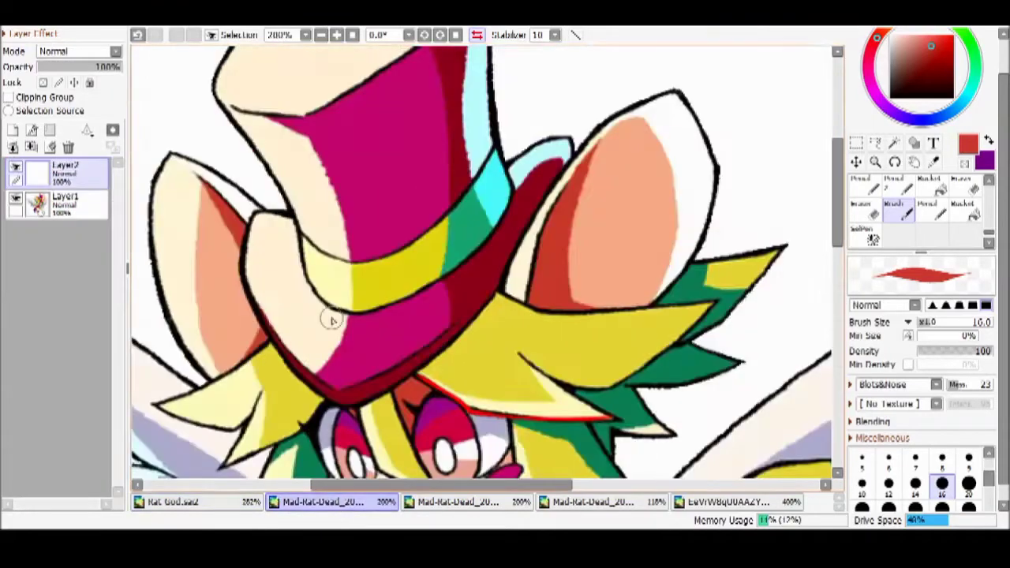
{"action": "scroll", "coordinate": [257, 474], "scroll_direction": "down", "scroll_amount": 2}
{"action": "left_click", "coordinate": [449, 501]}
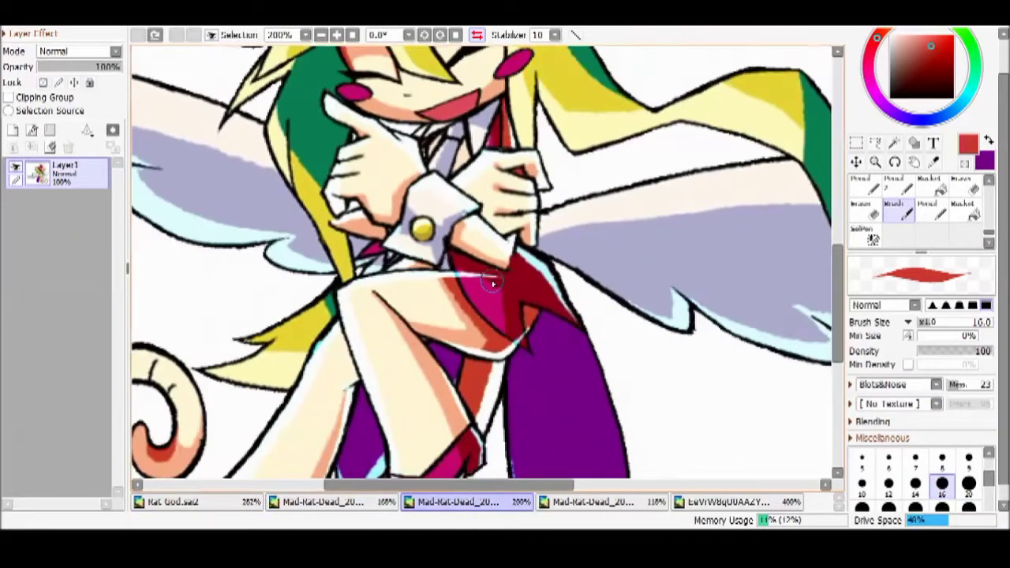
{"action": "scroll", "coordinate": [473, 276], "scroll_direction": "down", "scroll_amount": 3}
{"action": "left_click", "coordinate": [197, 501]}
{"action": "scroll", "coordinate": [361, 268], "scroll_direction": "down", "scroll_amount": 1}
{"action": "left_click", "coordinate": [587, 501]}
{"action": "scroll", "coordinate": [473, 276], "scroll_direction": "up", "scroll_amount": 1}
{"action": "left_click", "coordinate": [198, 500]}
{"action": "scroll", "coordinate": [203, 293], "scroll_direction": "up", "scroll_amount": 7}
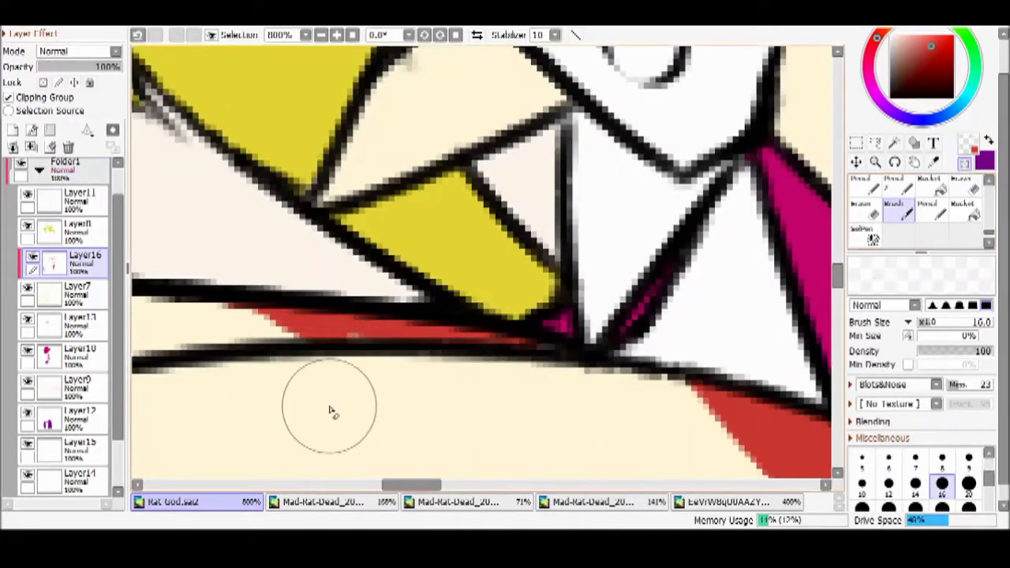
{"action": "scroll", "coordinate": [333, 339], "scroll_direction": "down", "scroll_amount": 8}
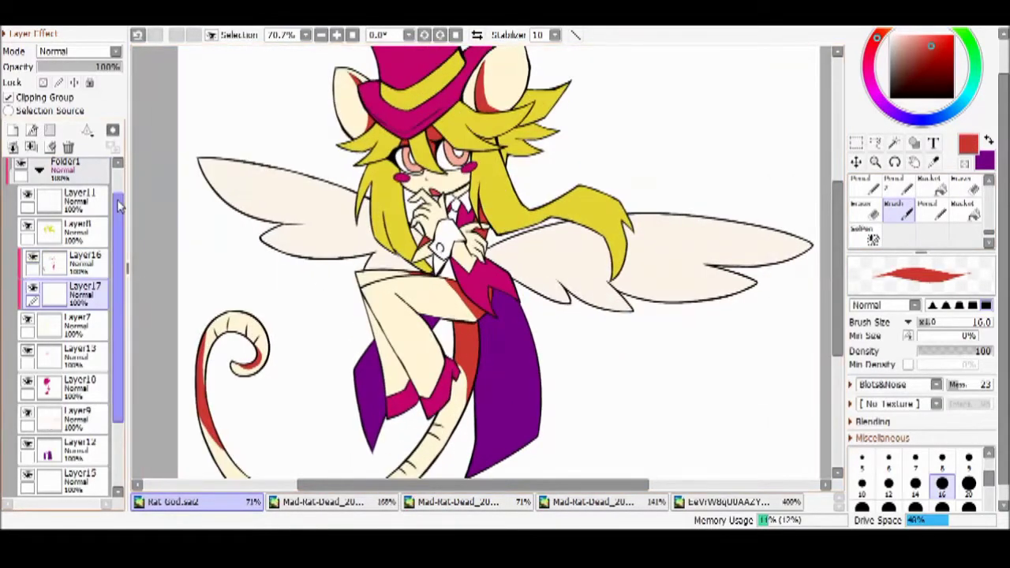
Sample the peach skin shadow from the reference and shade the crossed leg's calf on clipped Layer17
{"action": "left_click", "coordinate": [315, 501]}
{"action": "scroll", "coordinate": [355, 315], "scroll_direction": "up", "scroll_amount": 2}
{"action": "left_click", "coordinate": [197, 501]}
{"action": "scroll", "coordinate": [421, 328], "scroll_direction": "up", "scroll_amount": 3}
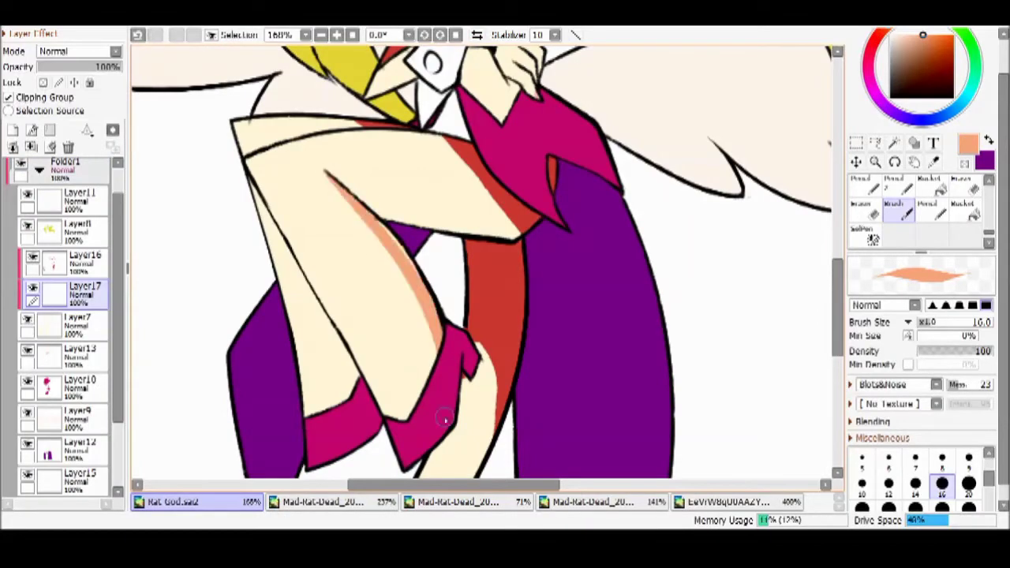
Paint the peach shadow along the tail's lower curve on Layer17, using the reference as a guide
{"action": "left_click", "coordinate": [315, 501]}
{"action": "scroll", "coordinate": [355, 316], "scroll_direction": "down", "scroll_amount": 3}
{"action": "left_click", "coordinate": [197, 501]}
{"action": "scroll", "coordinate": [197, 315], "scroll_direction": "down", "scroll_amount": 3}
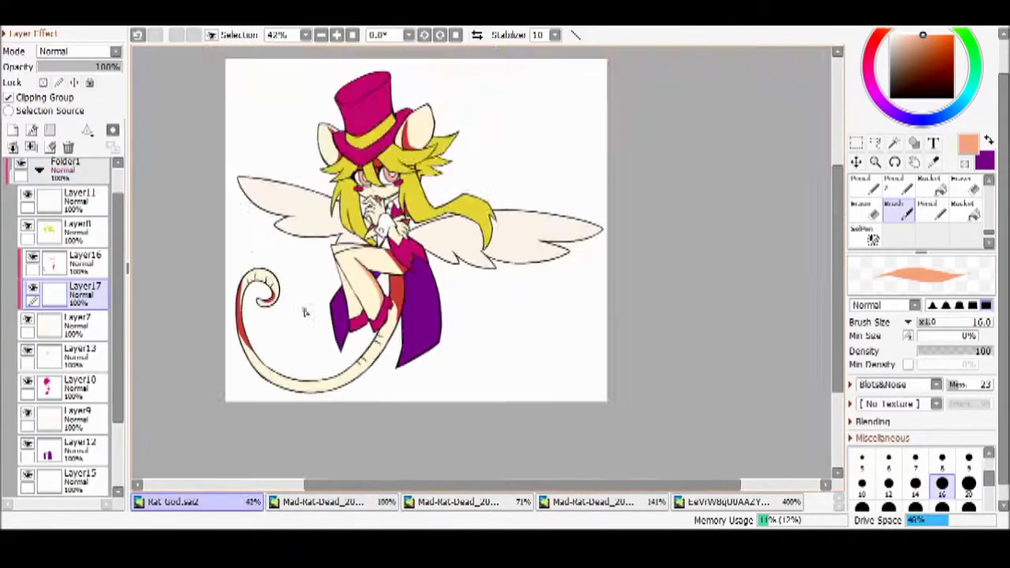
{"action": "scroll", "coordinate": [164, 321], "scroll_direction": "up", "scroll_amount": 1}
{"action": "scroll", "coordinate": [505, 269], "scroll_direction": "down", "scroll_amount": 5}
{"action": "left_click", "coordinate": [315, 500]}
{"action": "left_click", "coordinate": [197, 501]}
Shade the tail's curled tip and the upper edge of the far thigh in peach on Layer17
{"action": "scroll", "coordinate": [511, 189], "scroll_direction": "up", "scroll_amount": 4}
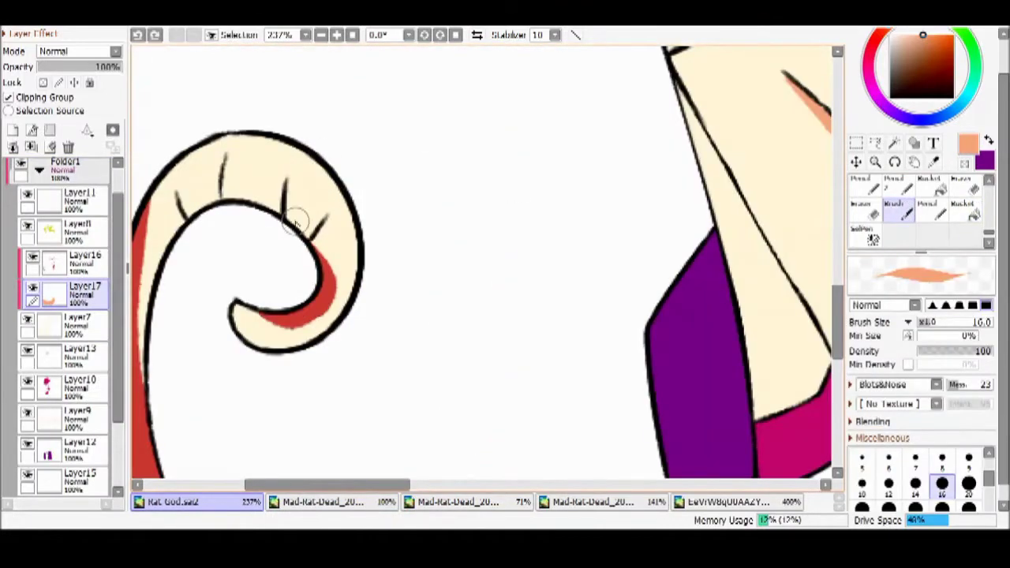
{"action": "left_click", "coordinate": [316, 501]}
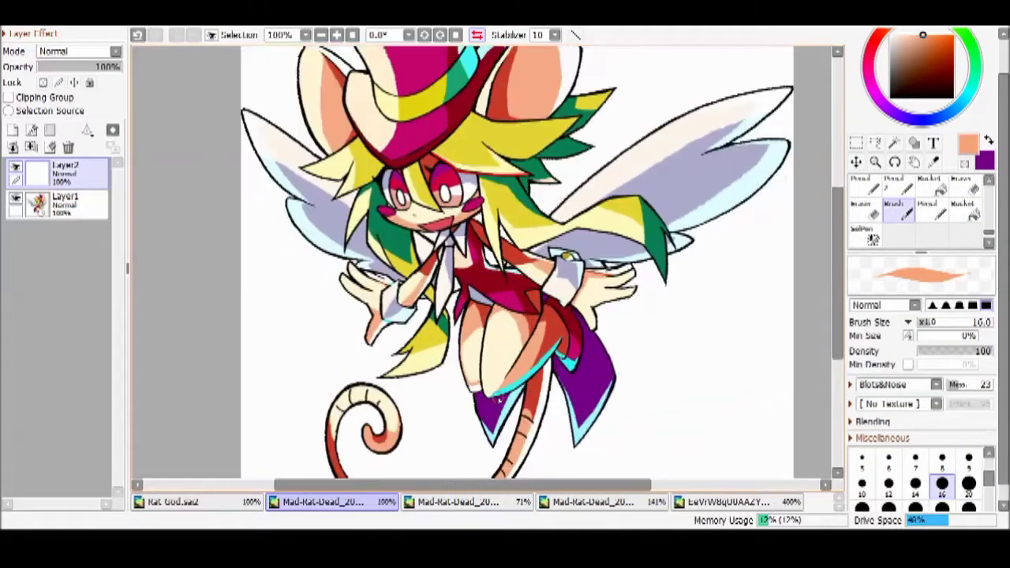
{"action": "left_click", "coordinate": [198, 501]}
{"action": "scroll", "coordinate": [450, 185], "scroll_direction": "up", "scroll_amount": 2}
{"action": "scroll", "coordinate": [384, 91], "scroll_direction": "down", "scroll_amount": 6}
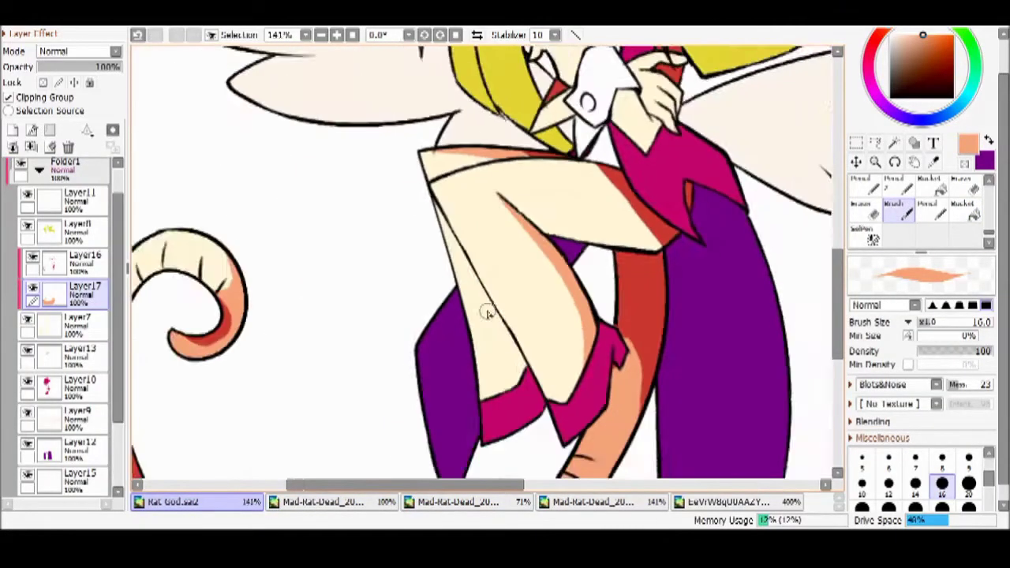
Shade the near thigh's underside and the border of its red shadow in peach, following the references
{"action": "scroll", "coordinate": [485, 309], "scroll_direction": "up", "scroll_amount": 2}
{"action": "left_click", "coordinate": [315, 500]}
{"action": "left_click", "coordinate": [458, 501]}
{"action": "scroll", "coordinate": [481, 260], "scroll_direction": "up", "scroll_amount": 2}
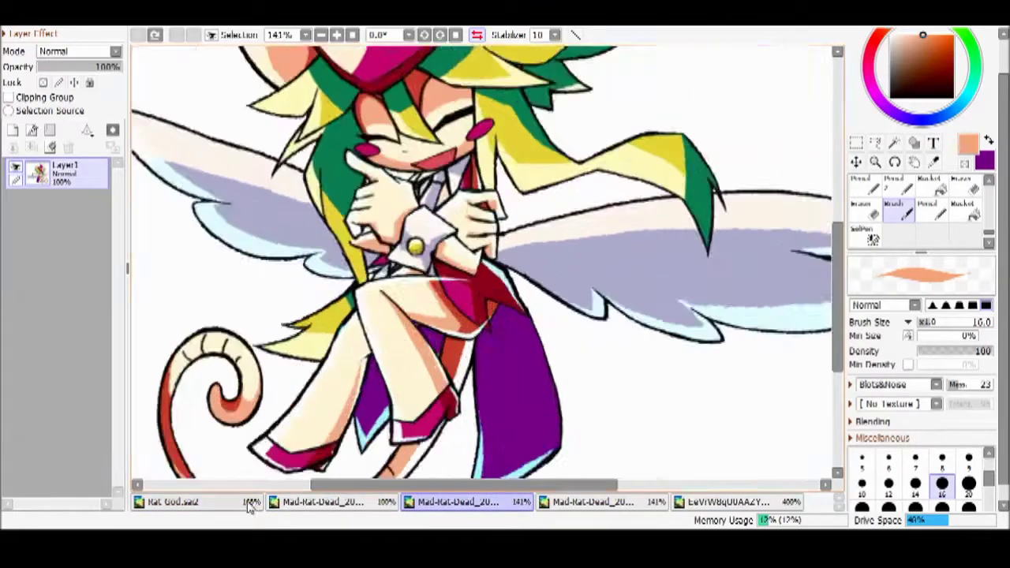
{"action": "left_click", "coordinate": [198, 501]}
{"action": "scroll", "coordinate": [654, 356], "scroll_direction": "up", "scroll_amount": 1}
{"action": "left_click_drag", "start_coordinate": [370, 314], "coordinate": [593, 353]}
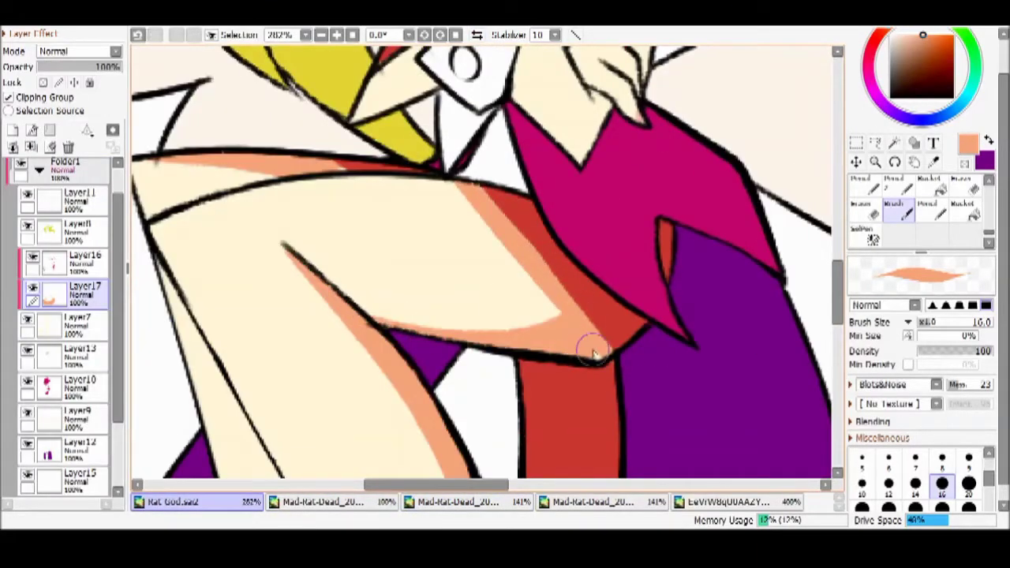
Paint a peach shadow along the face's jawline on Layer17 and erase the spill over the raised fingers
{"action": "scroll", "coordinate": [555, 317], "scroll_direction": "down", "scroll_amount": 6}
{"action": "scroll", "coordinate": [414, 344], "scroll_direction": "up", "scroll_amount": 7}
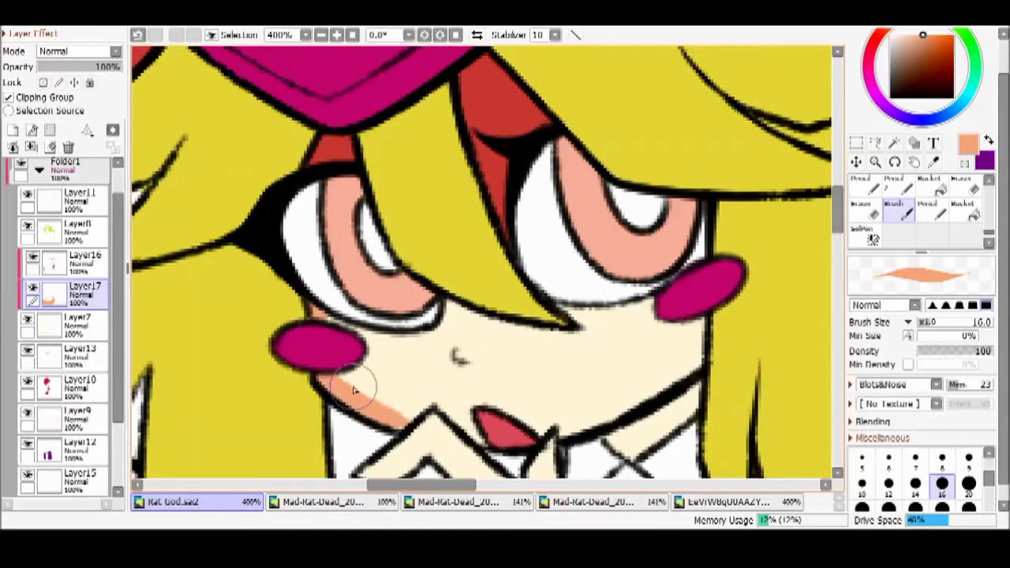
{"action": "left_click", "coordinate": [964, 162]}
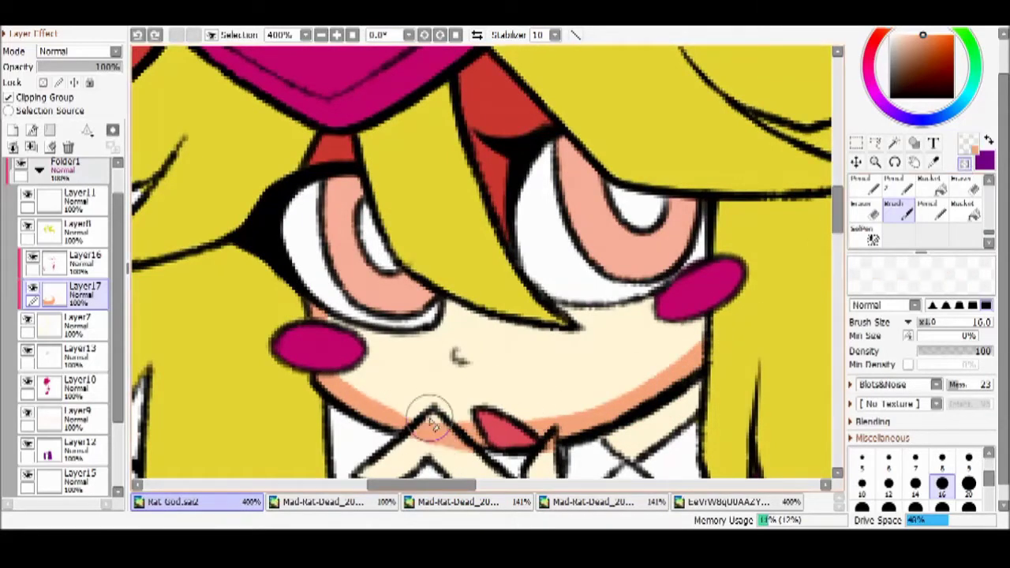
Sample the dark red from the forehead shadow and fill the neck beneath the jaw with it
{"action": "left_click", "coordinate": [450, 147], "text": "alt"}
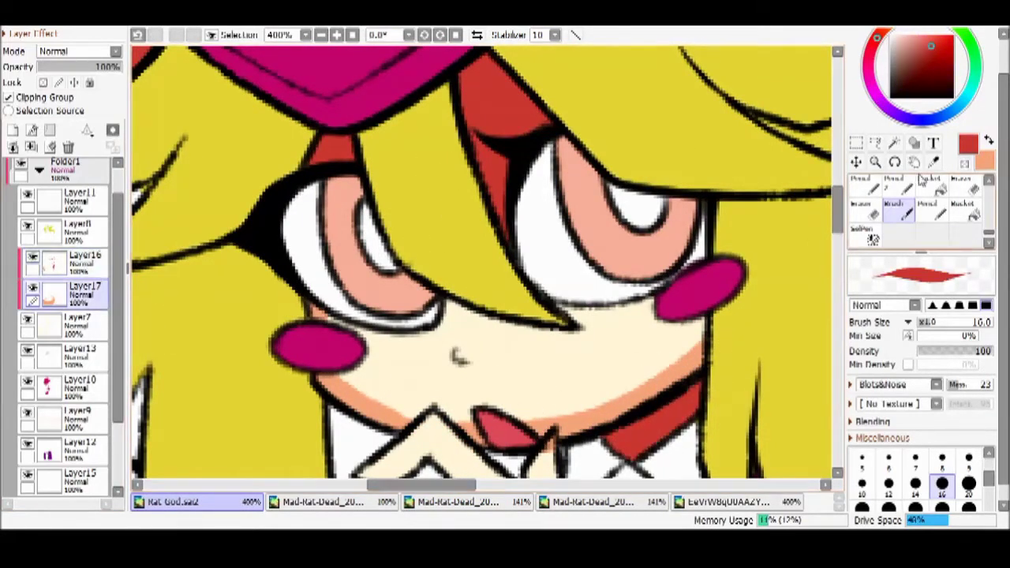
{"action": "scroll", "coordinate": [555, 389], "scroll_direction": "down", "scroll_amount": 6}
{"action": "left_click", "coordinate": [964, 161]}
Sample the peach shadow colour again and shade the hands and fingers on Layer17
{"action": "key", "text": "h"}
{"action": "key", "text": "h"}
{"action": "left_click", "coordinate": [544, 359], "text": "alt"}
{"action": "scroll", "coordinate": [545, 359], "scroll_direction": "up", "scroll_amount": 8}
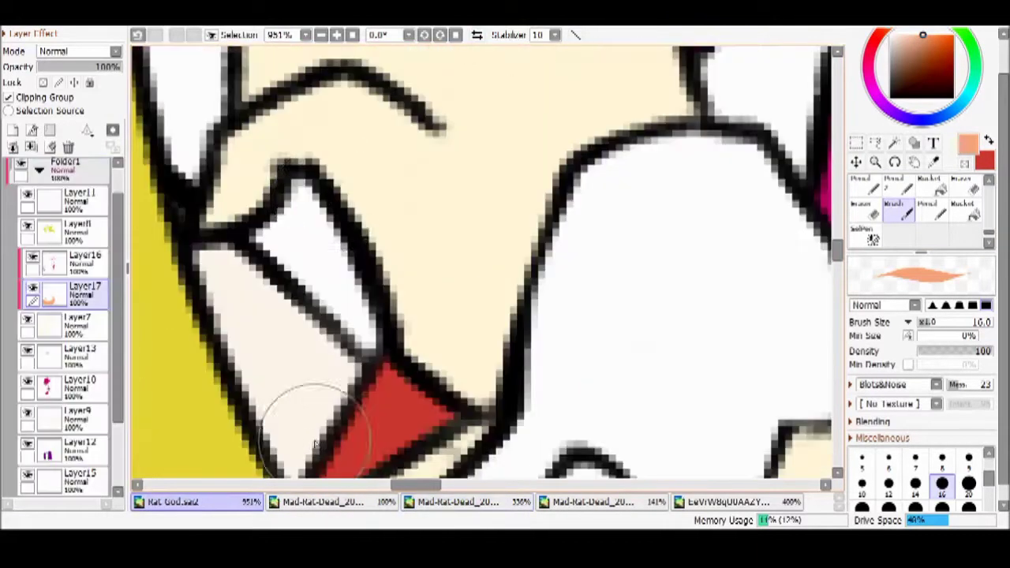
{"action": "mouse_move", "coordinate": [335, 169]}
{"action": "left_mouse_down"}
{"action": "mouse_move", "coordinate": [411, 316]}
{"action": "mouse_move", "coordinate": [489, 356]}
{"action": "left_mouse_up"}
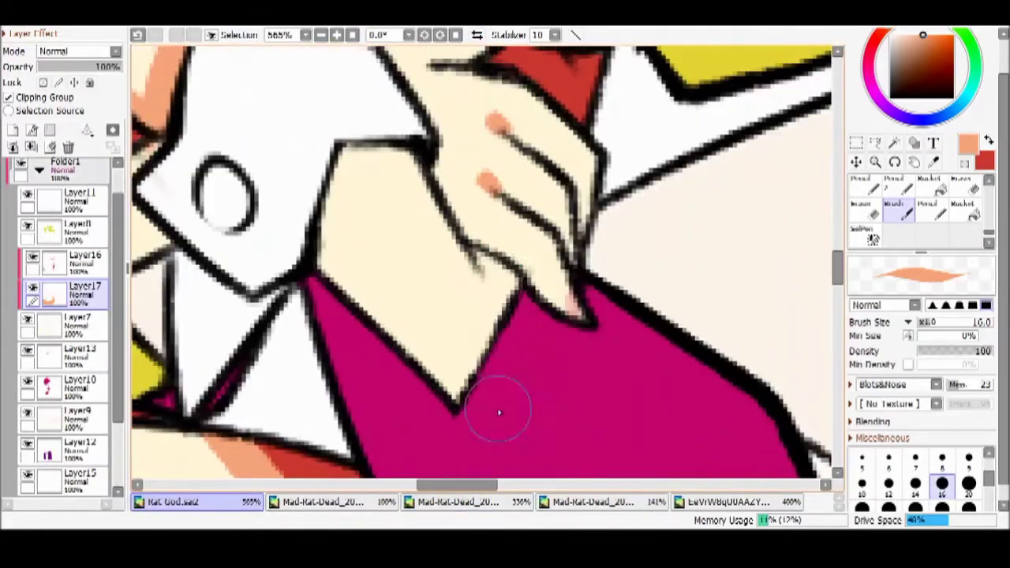
Shade the forearm beside the sleeve cuff and near its tip in peach, comparing it with the reference pictures
{"action": "left_click_drag", "start_coordinate": [496, 406], "coordinate": [463, 342]}
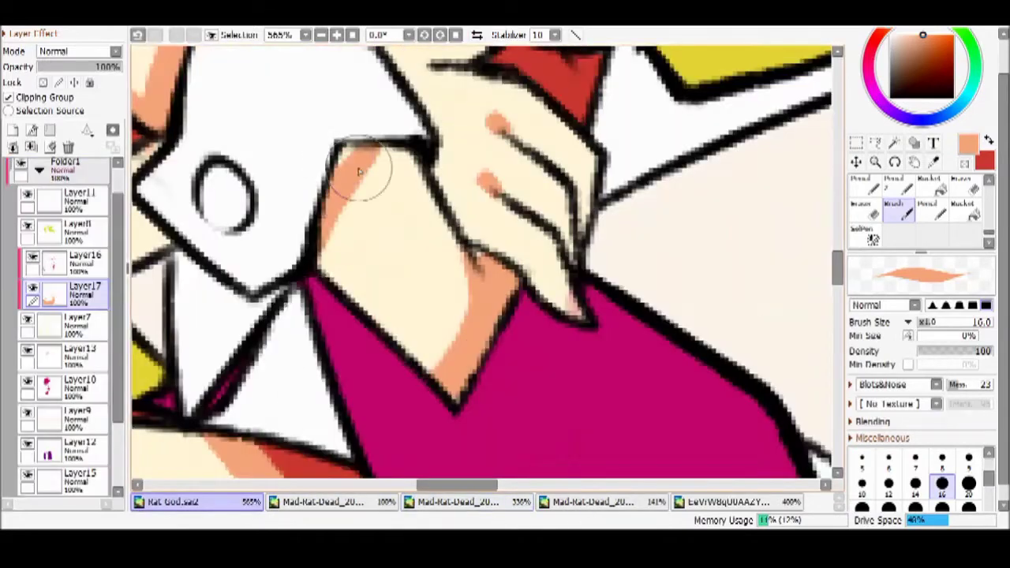
{"action": "left_click_drag", "start_coordinate": [383, 169], "coordinate": [480, 405]}
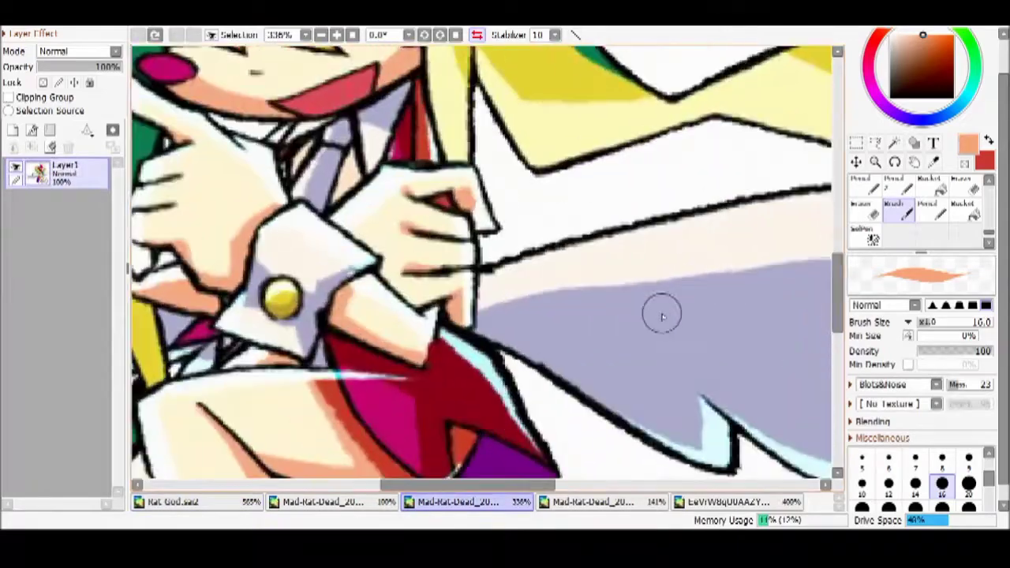
{"action": "left_click", "coordinate": [562, 508]}
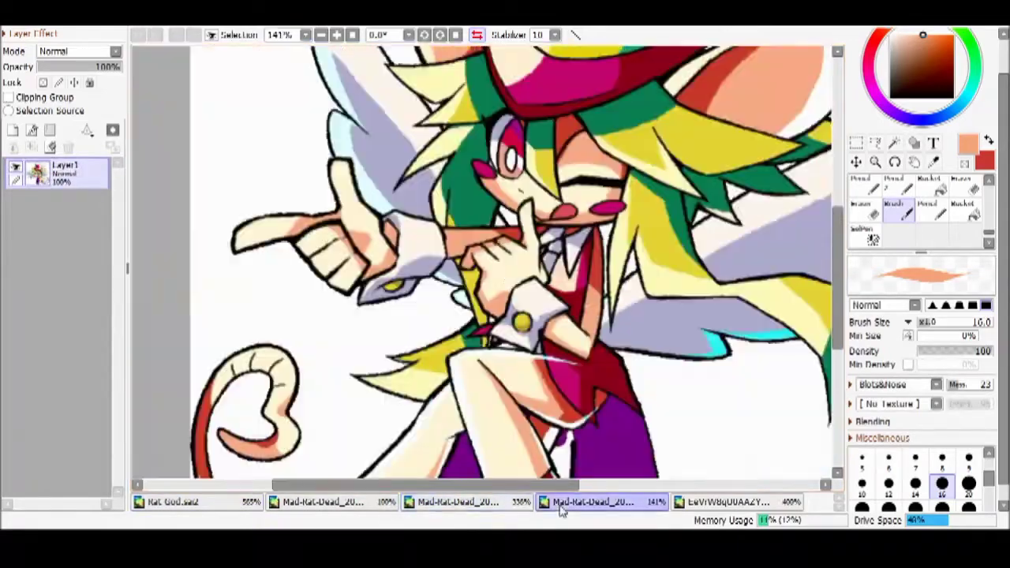
Paint the inner areas of both ears peach on Layer17, comparing the drawing with the reference picture
{"action": "left_click", "coordinate": [241, 502]}
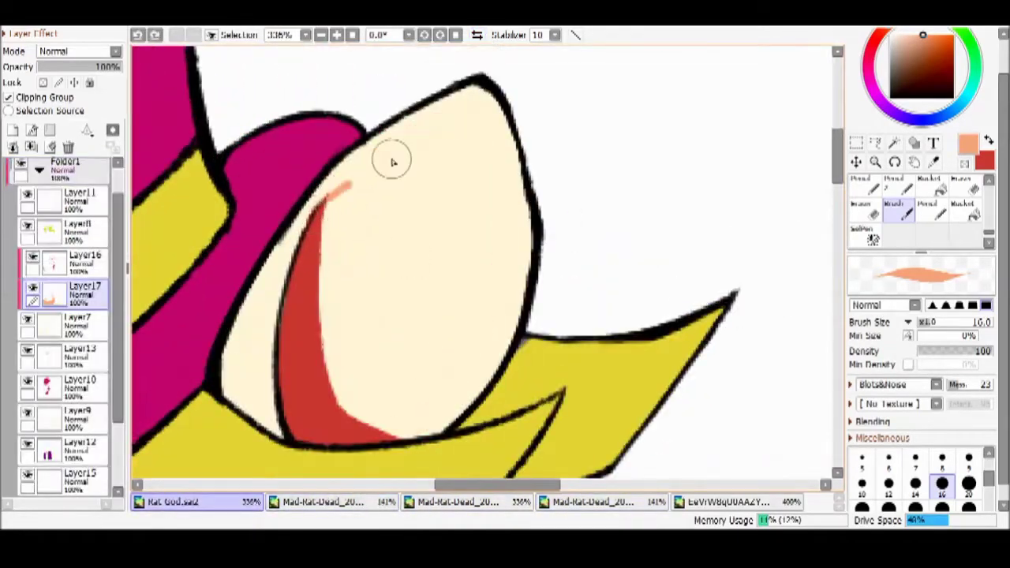
{"action": "mouse_move", "coordinate": [392, 162]}
{"action": "left_mouse_down"}
{"action": "mouse_move", "coordinate": [413, 462]}
{"action": "mouse_move", "coordinate": [351, 426]}
{"action": "left_mouse_up"}
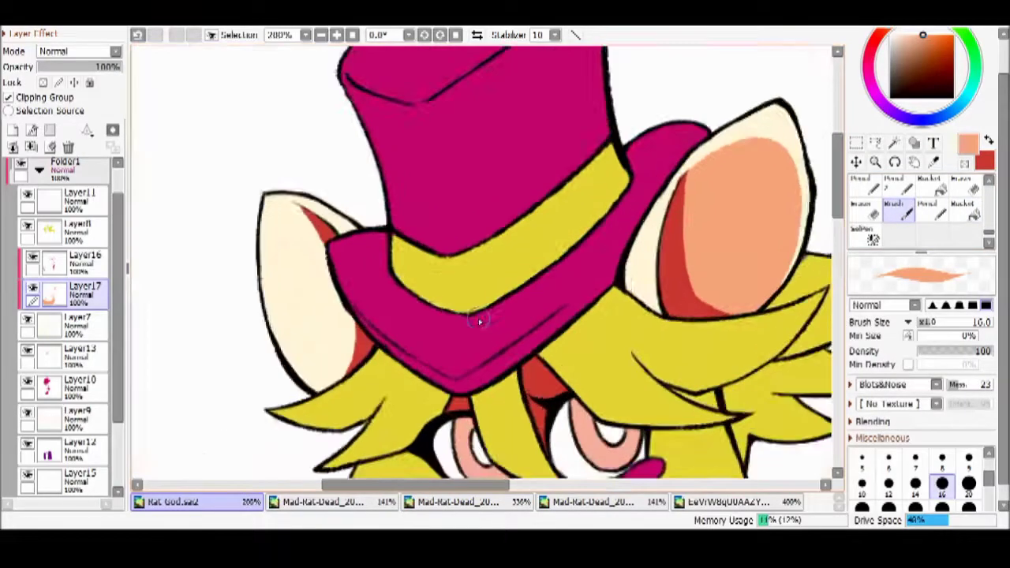
{"action": "left_click_drag", "start_coordinate": [284, 175], "coordinate": [267, 213]}
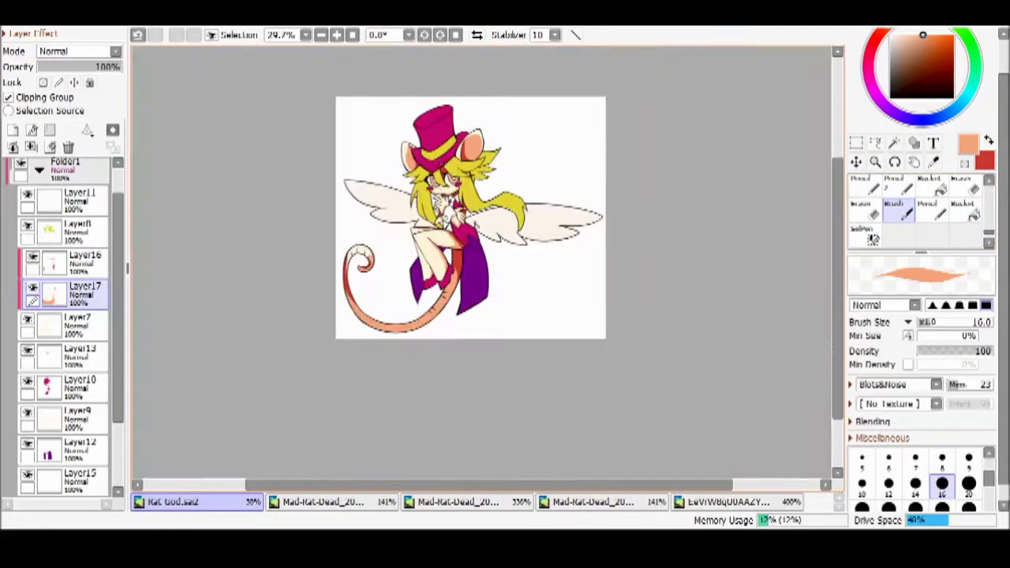
{"action": "left_click", "coordinate": [439, 502]}
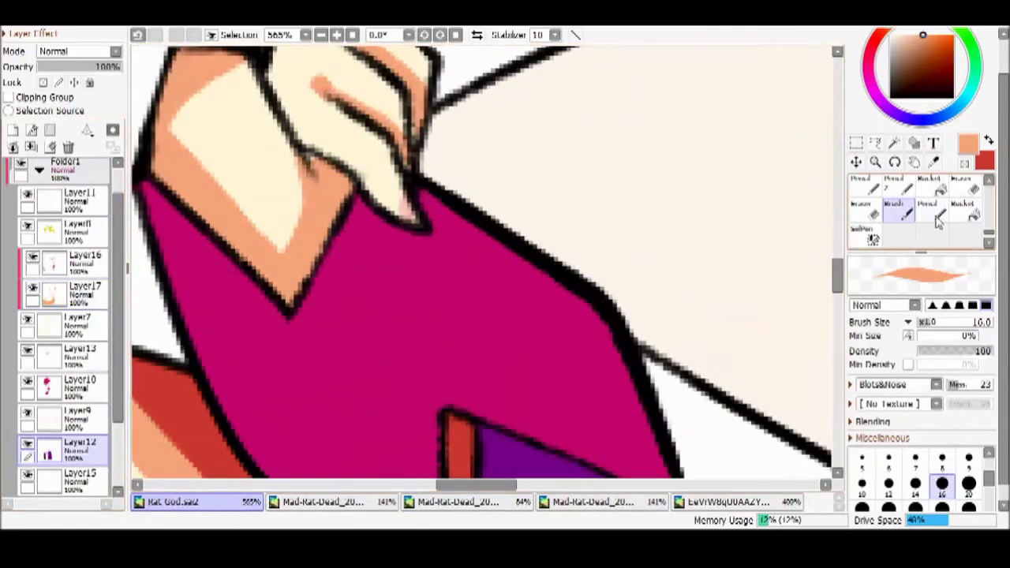
Sample the cream skin colour and touch up the fingertip over the vest on Layer7
{"action": "key", "text": "e"}
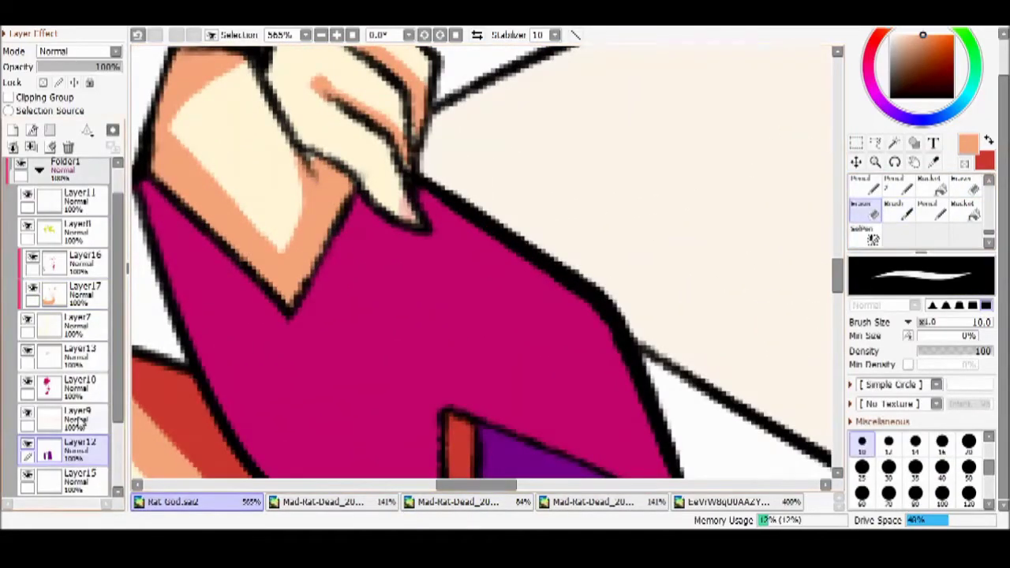
{"action": "left_click", "coordinate": [79, 386]}
{"action": "left_click", "coordinate": [822, 124], "text": "alt"}
{"action": "left_click", "coordinate": [866, 180]}
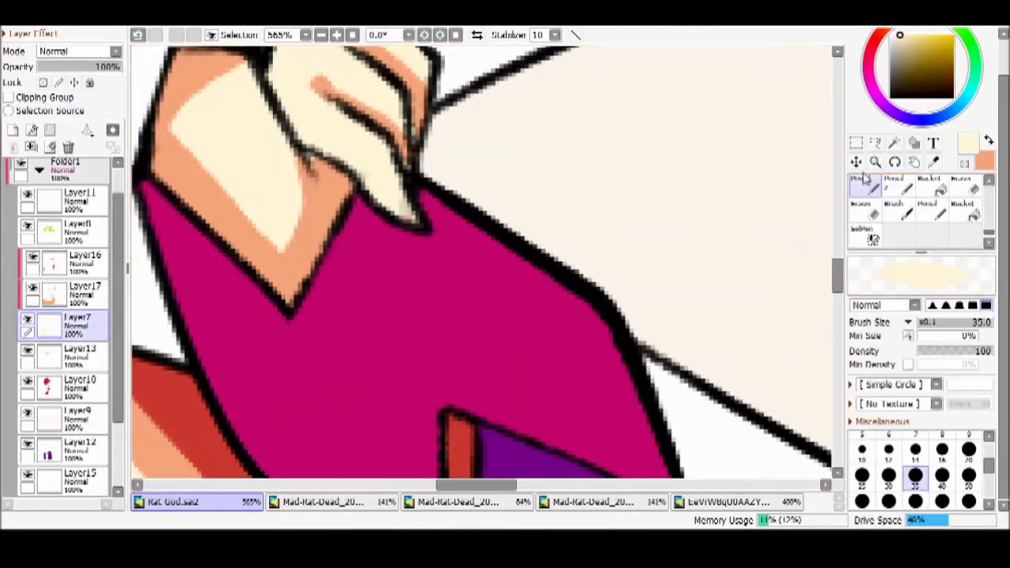
{"action": "left_click", "coordinate": [79, 260]}
{"action": "key", "text": "e"}
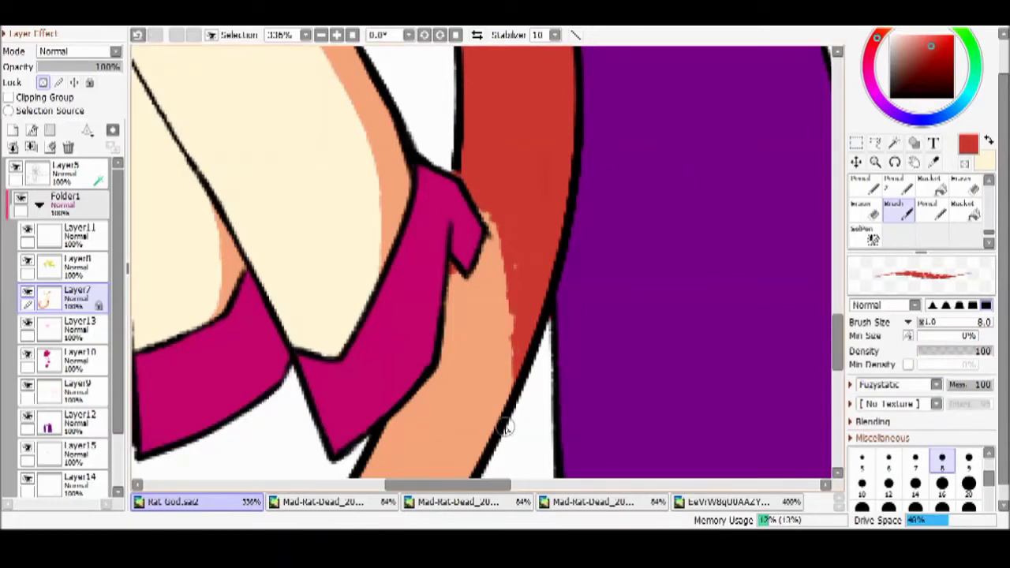
Set the brush to size 20 with Blots&Noise at 43 and rework the tail's red and peach shading on Layer7
{"action": "left_click", "coordinate": [883, 438]}
{"action": "left_click", "coordinate": [884, 438]}
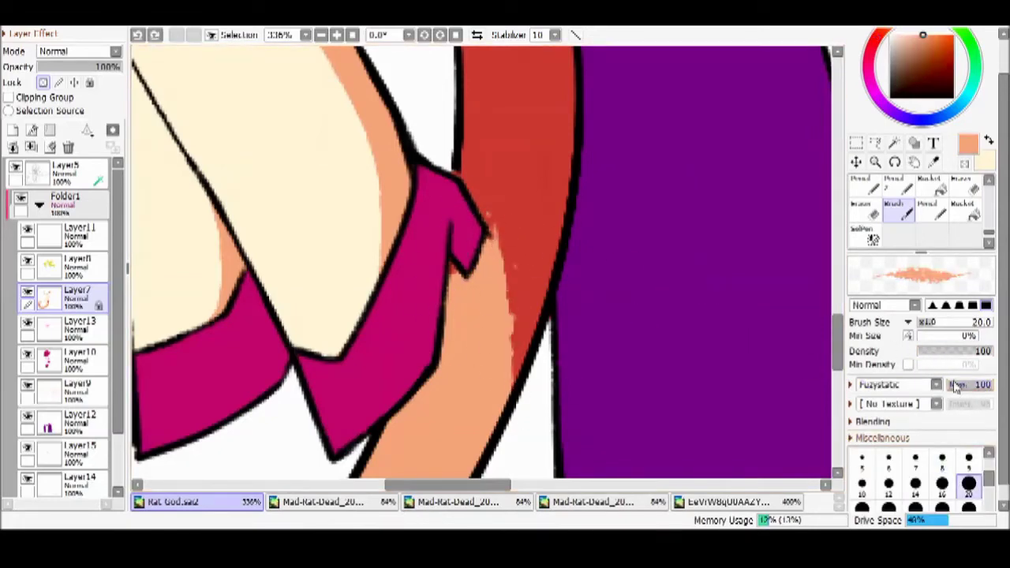
{"action": "left_click", "coordinate": [464, 331], "text": "alt"}
{"action": "left_click_drag", "start_coordinate": [483, 269], "coordinate": [505, 395]}
{"action": "scroll", "coordinate": [466, 203], "scroll_direction": "down", "scroll_amount": 5}
{"action": "scroll", "coordinate": [478, 421], "scroll_direction": "up", "scroll_amount": 5}
{"action": "scroll", "coordinate": [390, 180], "scroll_direction": "down", "scroll_amount": 2}
{"action": "scroll", "coordinate": [446, 220], "scroll_direction": "up", "scroll_amount": 1}
{"action": "scroll", "coordinate": [445, 220], "scroll_direction": "down", "scroll_amount": 3}
Sample the dark green from the reference's hair and shade the pointed tuft behind the ear on clipped Layer16
{"action": "left_click", "coordinate": [324, 502]}
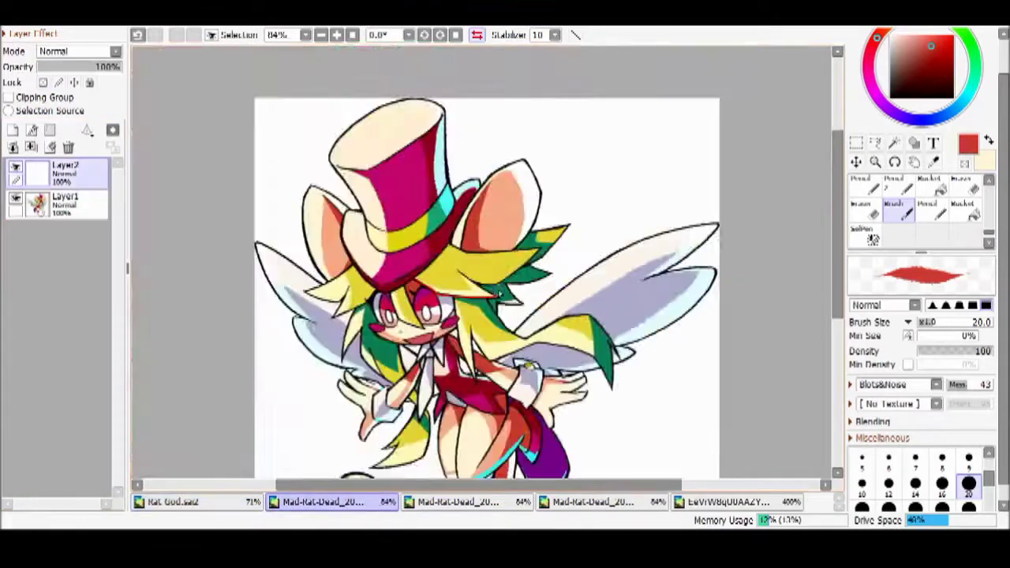
{"action": "scroll", "coordinate": [261, 473], "scroll_direction": "up", "scroll_amount": 4}
{"action": "scroll", "coordinate": [433, 196], "scroll_direction": "up", "scroll_amount": 5}
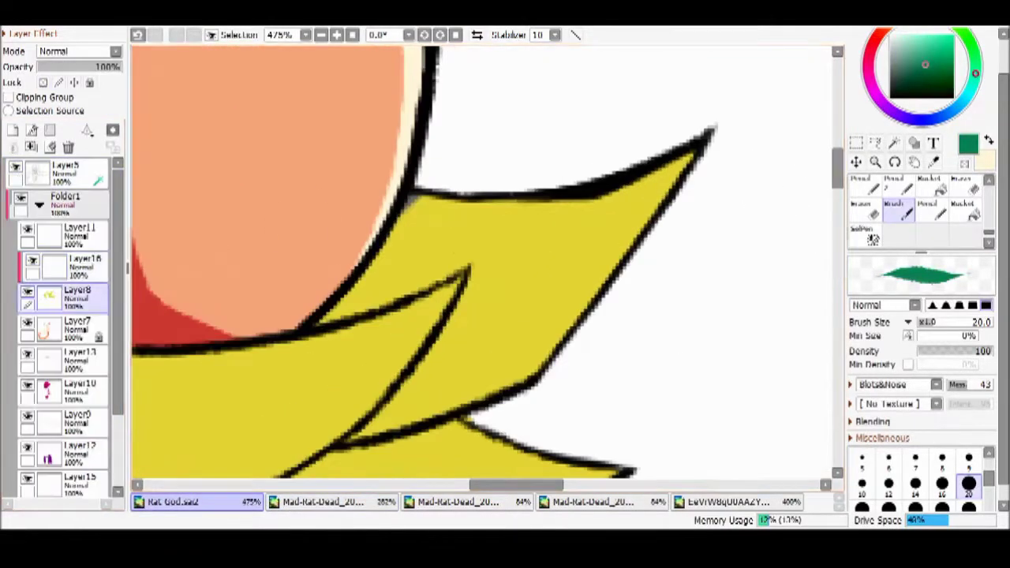
{"action": "mouse_move", "coordinate": [325, 341]}
{"action": "left_mouse_down"}
{"action": "mouse_move", "coordinate": [438, 197]}
{"action": "mouse_move", "coordinate": [484, 232]}
{"action": "mouse_move", "coordinate": [620, 268]}
{"action": "left_mouse_up"}
{"action": "left_click", "coordinate": [316, 501]}
{"action": "left_click", "coordinate": [172, 501]}
{"action": "left_click_drag", "start_coordinate": [545, 308], "coordinate": [331, 378]}
{"action": "left_click_drag", "start_coordinate": [513, 371], "coordinate": [323, 449]}
{"action": "key", "text": "e"}
{"action": "left_click_drag", "start_coordinate": [600, 253], "coordinate": [458, 237]}
Select the front hair strand below the ear with the Magic Wand and clear the green spill from it
{"action": "key", "text": "l"}
{"action": "left_click", "coordinate": [894, 142]}
{"action": "left_click", "coordinate": [236, 394]}
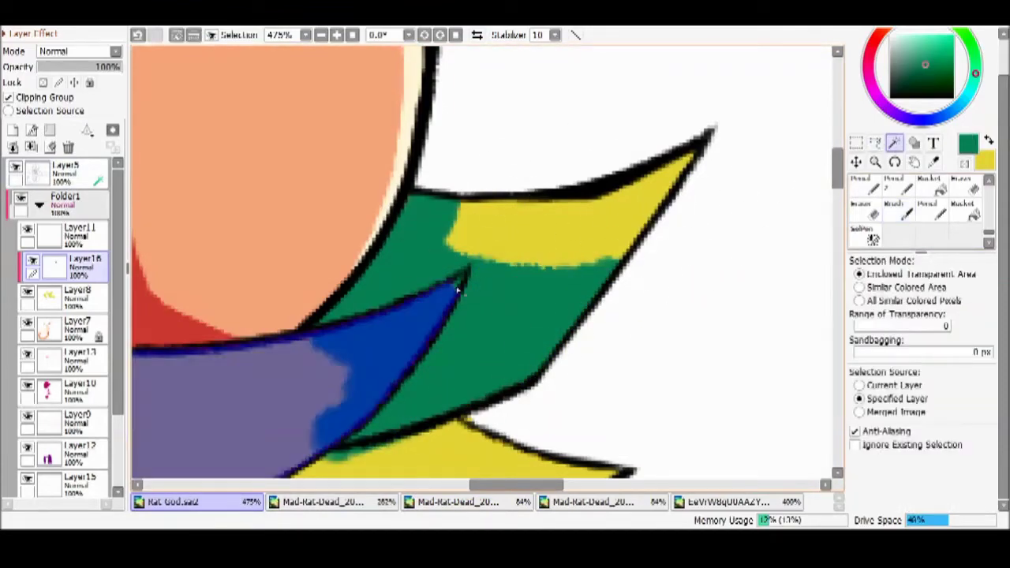
{"action": "key", "text": "ctrl+d"}
Paint green shadow over the lower hair tufts behind the head on Layer16
{"action": "scroll", "coordinate": [474, 260], "scroll_direction": "down", "scroll_amount": 5}
{"action": "key", "text": "b"}
{"action": "scroll", "coordinate": [514, 76], "scroll_direction": "up", "scroll_amount": 5}
{"action": "scroll", "coordinate": [514, 77], "scroll_direction": "up", "scroll_amount": 1}
{"action": "left_click_drag", "start_coordinate": [495, 184], "coordinate": [382, 251]}
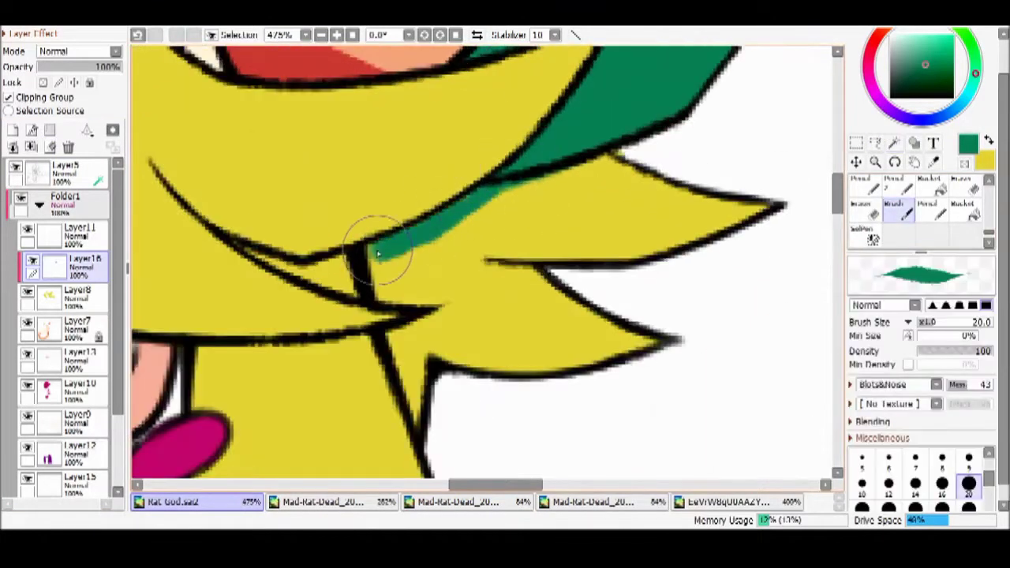
{"action": "mouse_move", "coordinate": [464, 306]}
{"action": "left_mouse_down"}
{"action": "mouse_move", "coordinate": [442, 355]}
{"action": "mouse_move", "coordinate": [600, 197]}
{"action": "mouse_move", "coordinate": [590, 335]}
{"action": "left_mouse_up"}
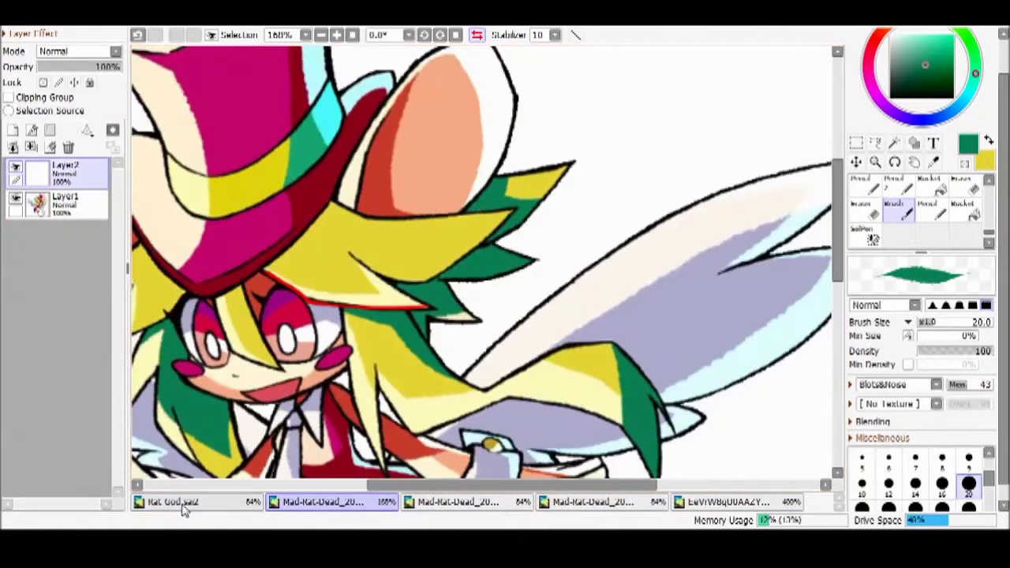
Shade the upper part and outer edge of the long lock beneath the fringe in green, cleaning the spill around it
{"action": "left_click", "coordinate": [183, 509]}
{"action": "mouse_move", "coordinate": [453, 153]}
{"action": "left_mouse_down"}
{"action": "mouse_move", "coordinate": [316, 129]}
{"action": "mouse_move", "coordinate": [490, 260]}
{"action": "left_mouse_up"}
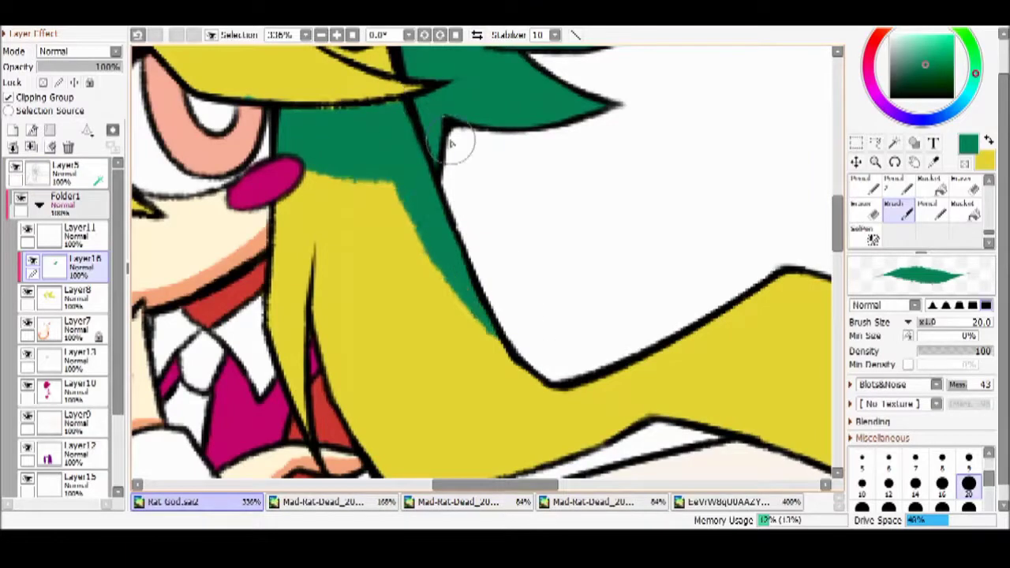
{"action": "scroll", "coordinate": [490, 260], "scroll_direction": "up", "scroll_amount": 3}
{"action": "left_click_drag", "start_coordinate": [330, 269], "coordinate": [530, 274]}
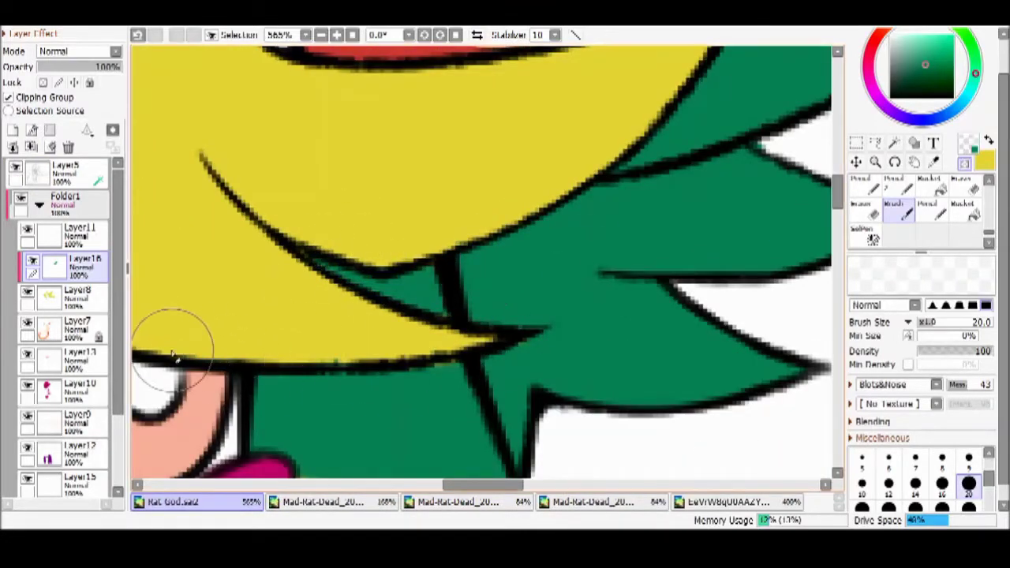
{"action": "left_click", "coordinate": [457, 502]}
Outline the shadow on the shorter side lock in green on Layer16 and fill its interior, following the reference picture
{"action": "left_click", "coordinate": [235, 505]}
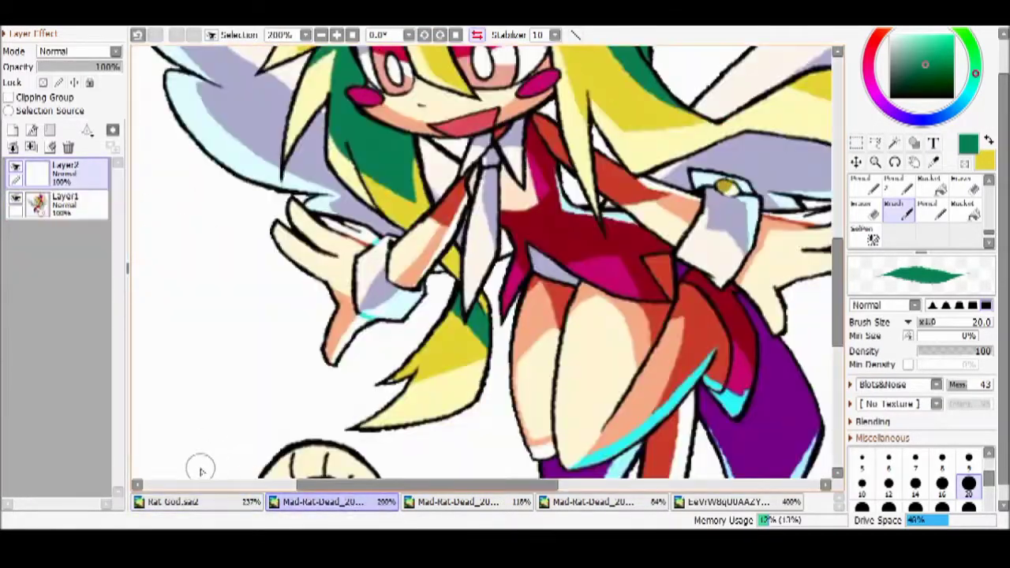
{"action": "left_click", "coordinate": [172, 502]}
{"action": "left_click_drag", "start_coordinate": [309, 191], "coordinate": [328, 273]}
{"action": "left_click_drag", "start_coordinate": [326, 277], "coordinate": [410, 410]}
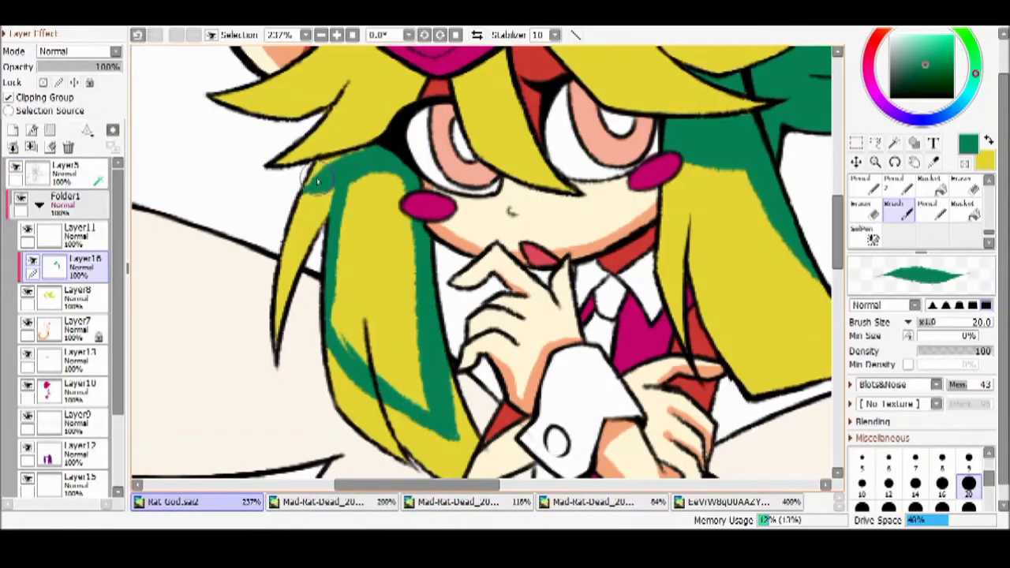
{"action": "left_click", "coordinate": [963, 210]}
{"action": "left_click", "coordinate": [386, 315]}
{"action": "left_click", "coordinate": [907, 209]}
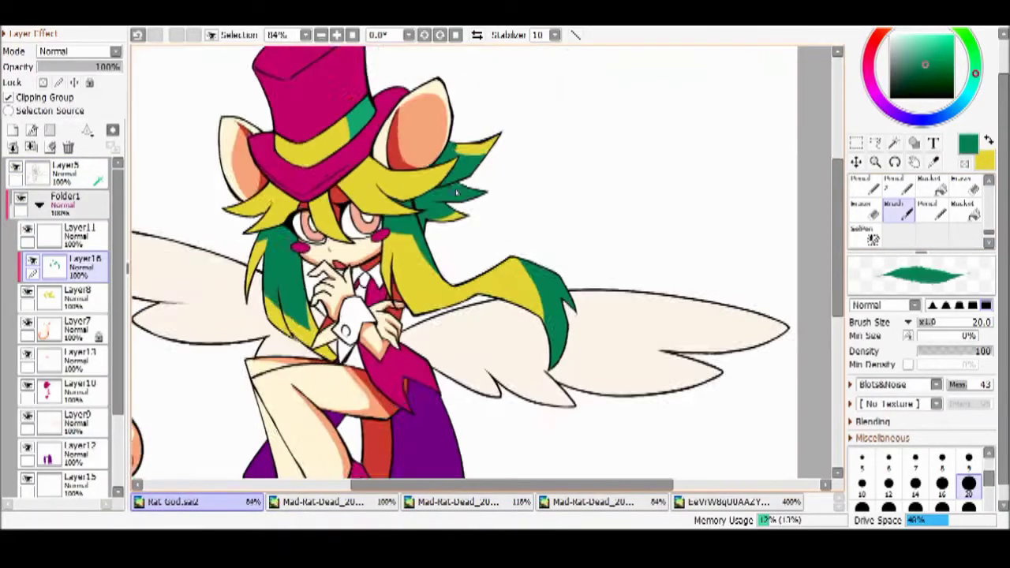
Shade the hair roots under the hat brim in green on Layer16 and highlight the long lock in pale yellow on Layer17
{"action": "left_click", "coordinate": [394, 505]}
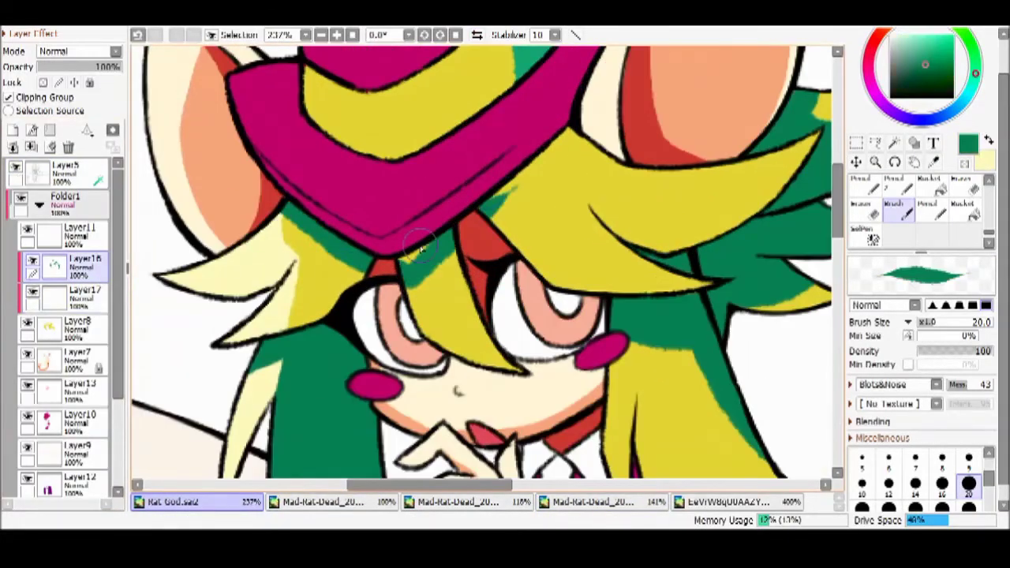
{"action": "left_click_drag", "start_coordinate": [421, 247], "coordinate": [561, 126]}
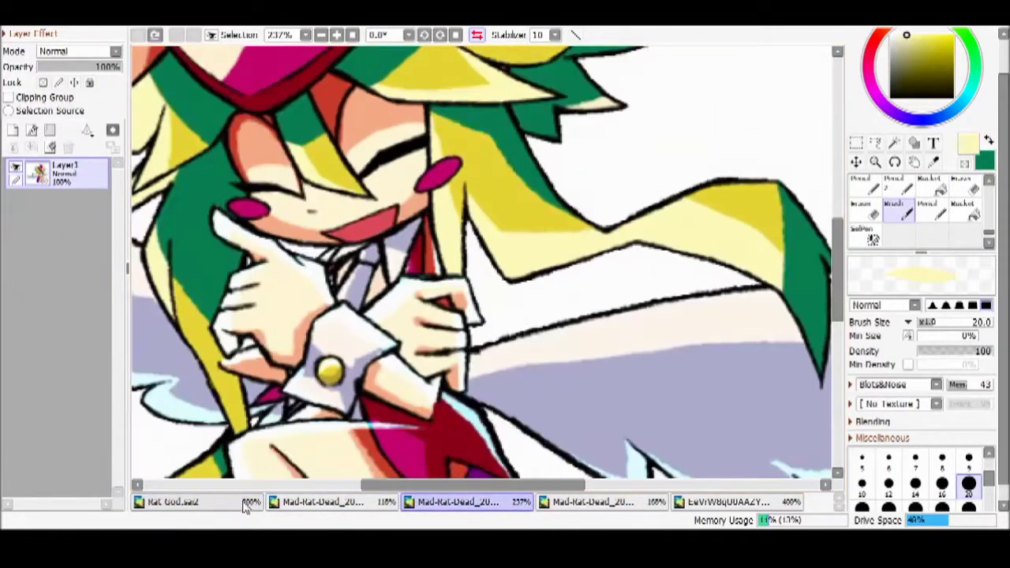
{"action": "left_click", "coordinate": [244, 506]}
{"action": "scroll", "coordinate": [306, 290], "scroll_direction": "up", "scroll_amount": 2}
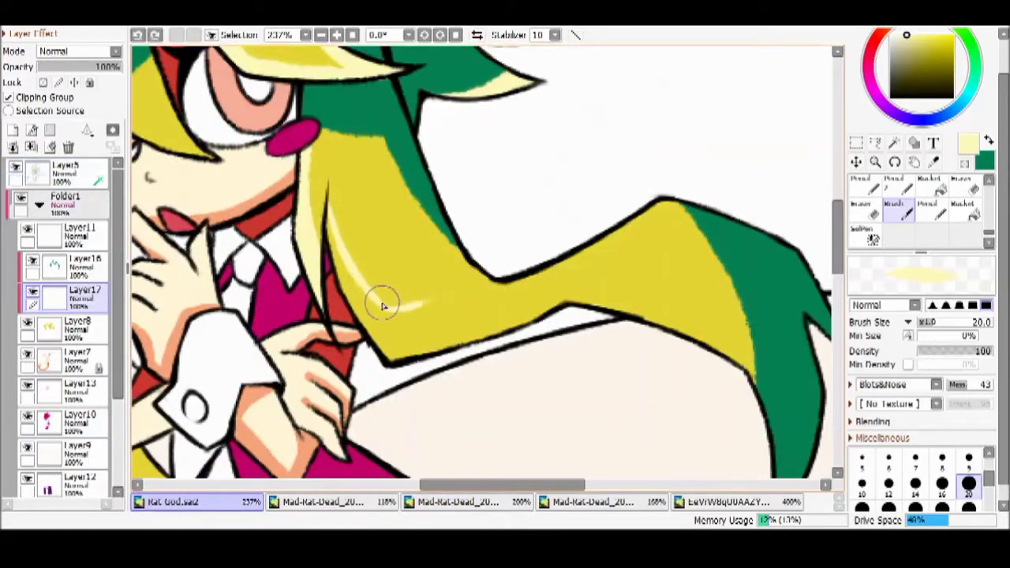
{"action": "mouse_move", "coordinate": [582, 254]}
{"action": "left_mouse_down"}
{"action": "mouse_move", "coordinate": [665, 316]}
{"action": "mouse_move", "coordinate": [750, 347]}
{"action": "left_mouse_up"}
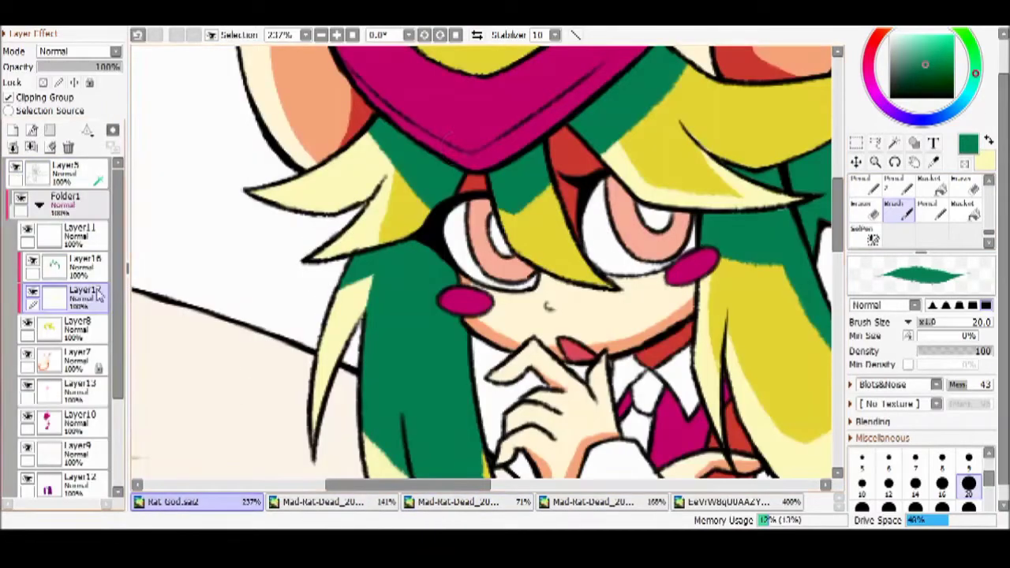
Paint a pale yellow highlight on the central fringe strand on Layer17 and compare the hair with the reference picture
{"action": "key", "text": "x"}
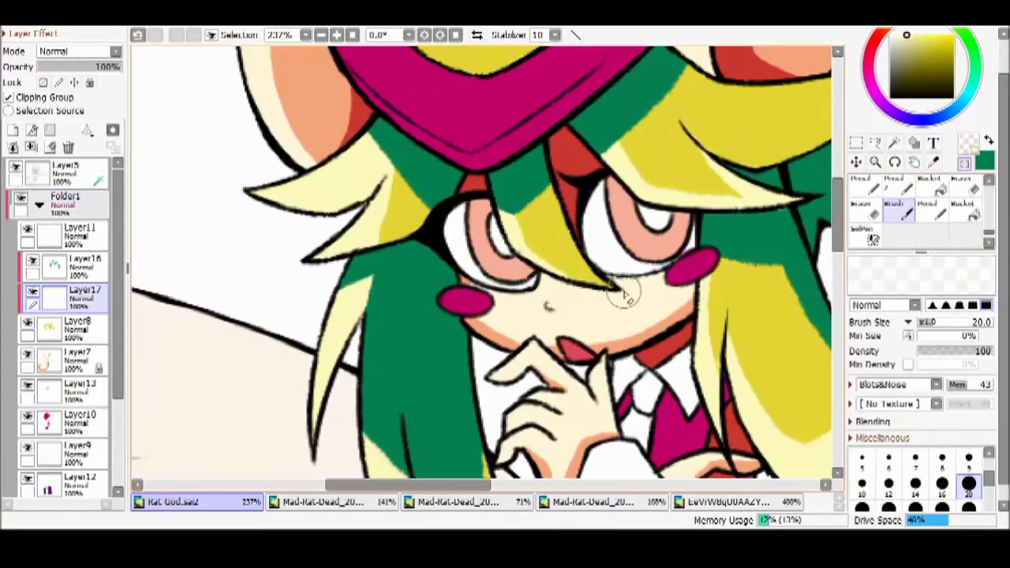
{"action": "scroll", "coordinate": [624, 295], "scroll_direction": "down", "scroll_amount": 6}
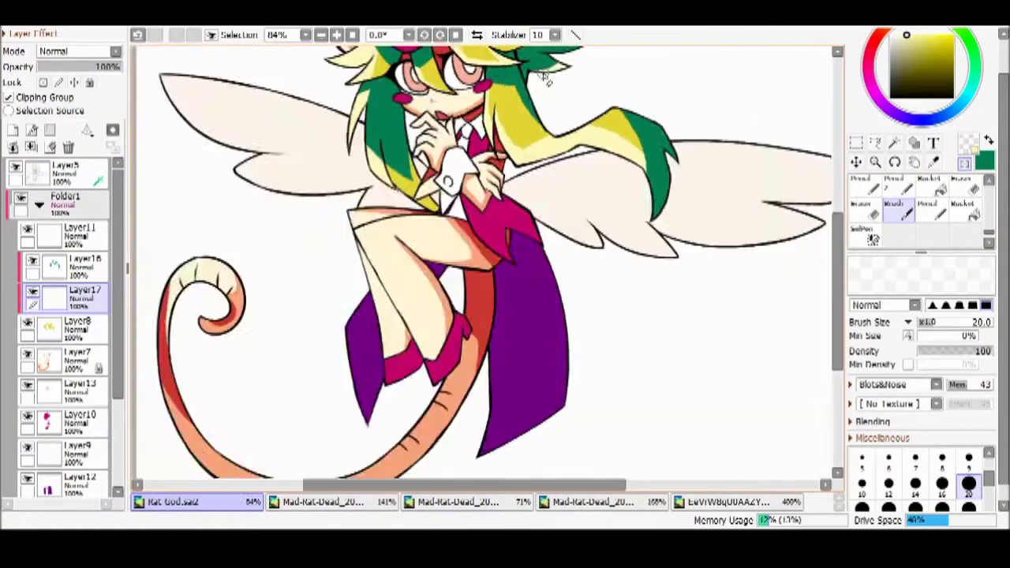
{"action": "left_click", "coordinate": [315, 501]}
{"action": "left_click", "coordinate": [244, 505]}
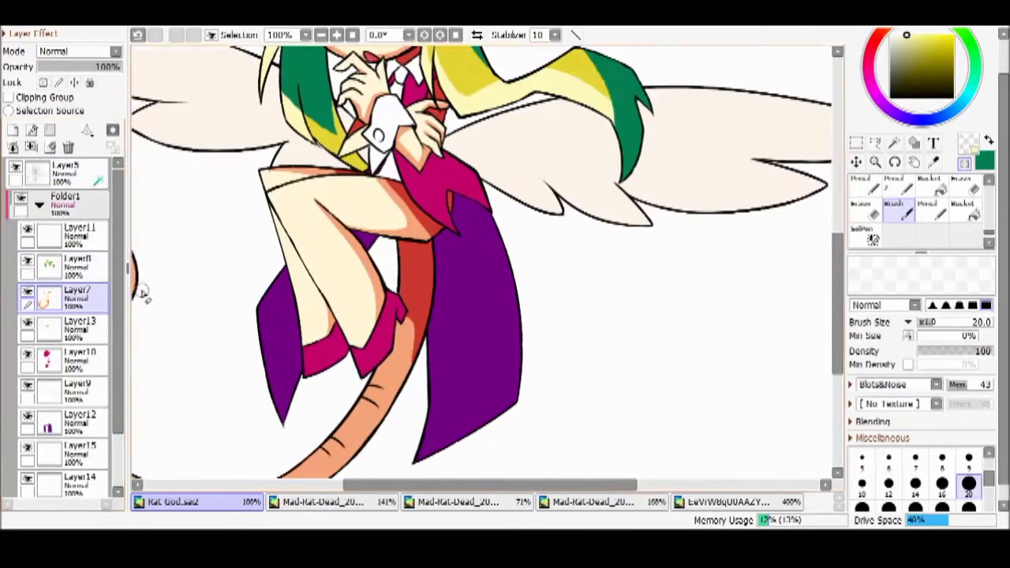
Paint the upper part of the irises purple on Layer13, following the reference picture
{"action": "scroll", "coordinate": [143, 294], "scroll_direction": "down", "scroll_amount": 2}
{"action": "left_click", "coordinate": [27, 328]}
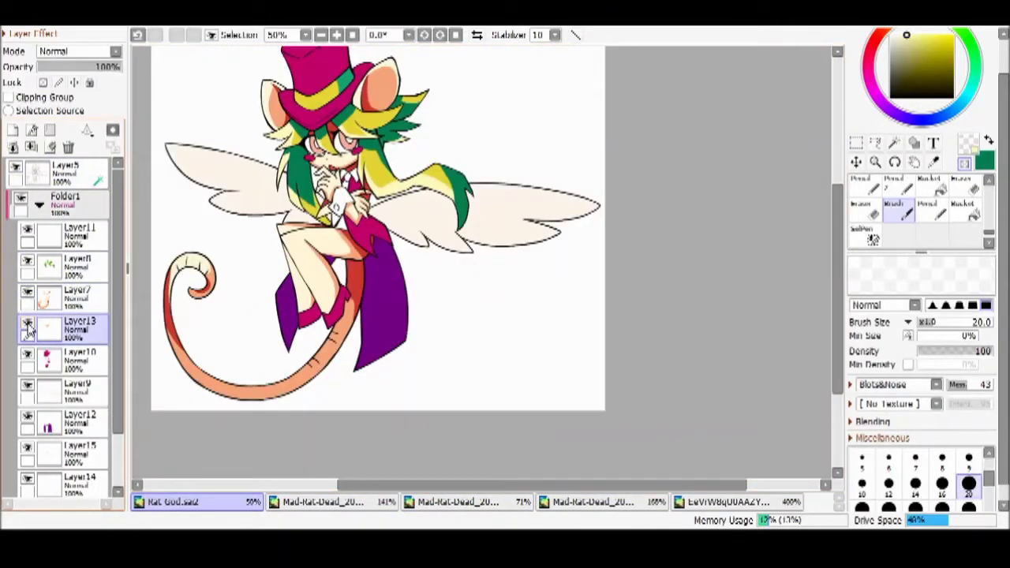
{"action": "left_click", "coordinate": [323, 502]}
{"action": "left_click", "coordinate": [204, 502]}
{"action": "scroll", "coordinate": [505, 253], "scroll_direction": "up", "scroll_amount": 5}
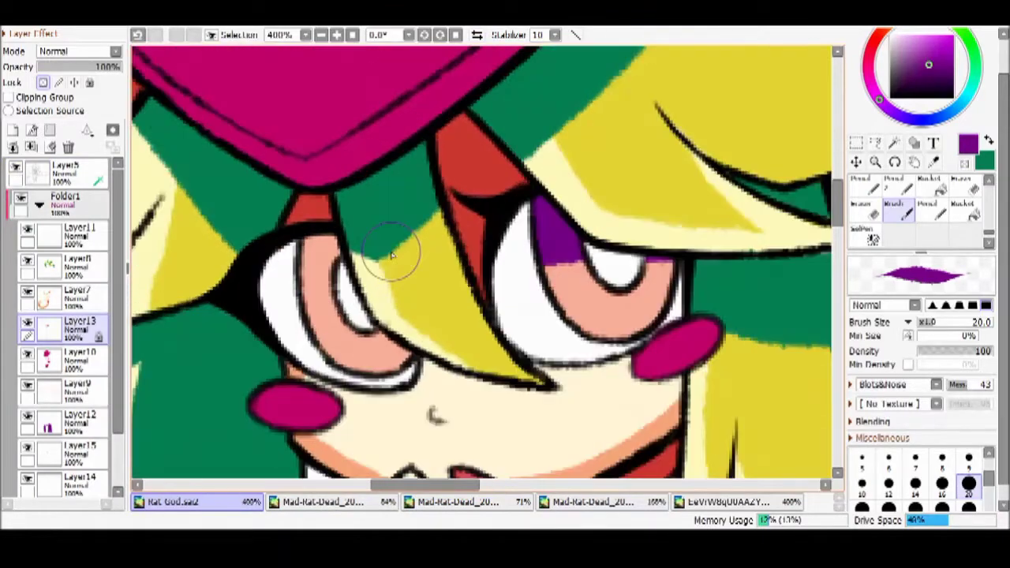
Sample the hat's magenta and paint a band below the purple in both irises on Layer13
{"action": "scroll", "coordinate": [395, 247], "scroll_direction": "down", "scroll_amount": 2}
{"action": "left_click", "coordinate": [347, 160], "text": "alt"}
{"action": "scroll", "coordinate": [339, 209], "scroll_direction": "up", "scroll_amount": 3}
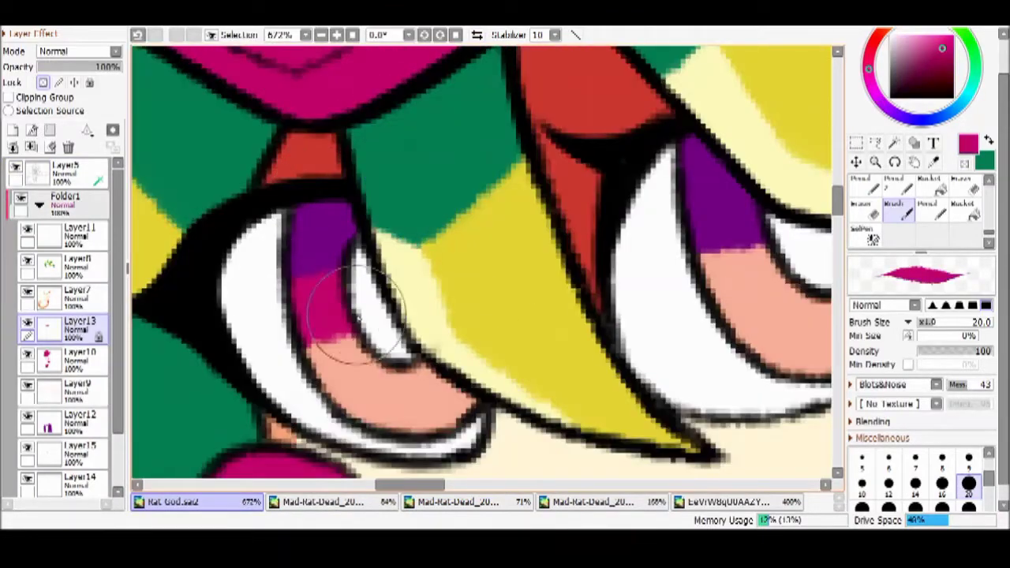
{"action": "scroll", "coordinate": [680, 282], "scroll_direction": "down", "scroll_amount": 6}
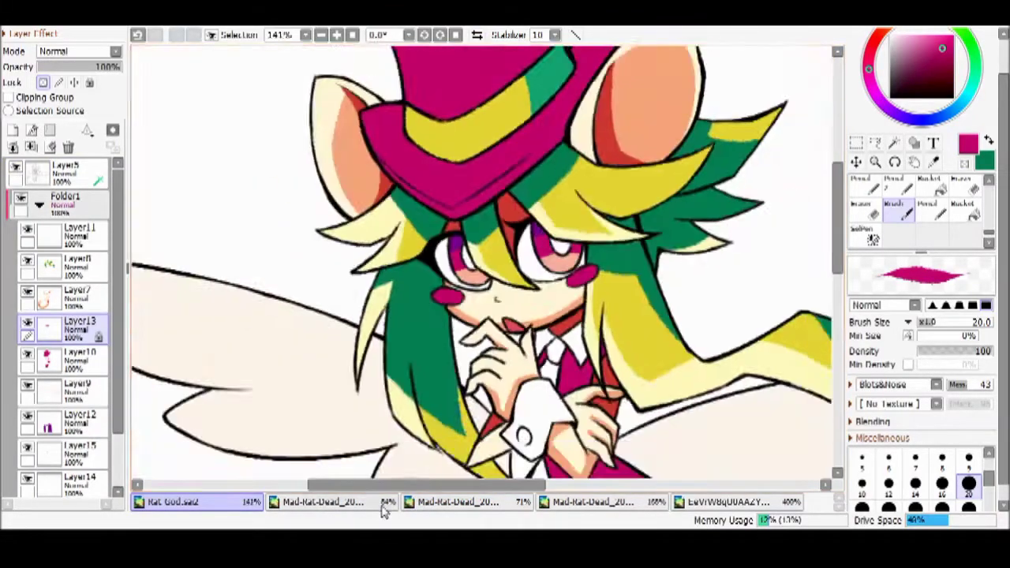
Sample white and paint the iris area beside the eye highlight on Layer13, checking the eyes against the reference picture
{"action": "left_click", "coordinate": [323, 501]}
{"action": "left_click", "coordinate": [172, 502]}
{"action": "scroll", "coordinate": [383, 226], "scroll_direction": "up", "scroll_amount": 4}
{"action": "left_click", "coordinate": [362, 226], "text": "alt"}
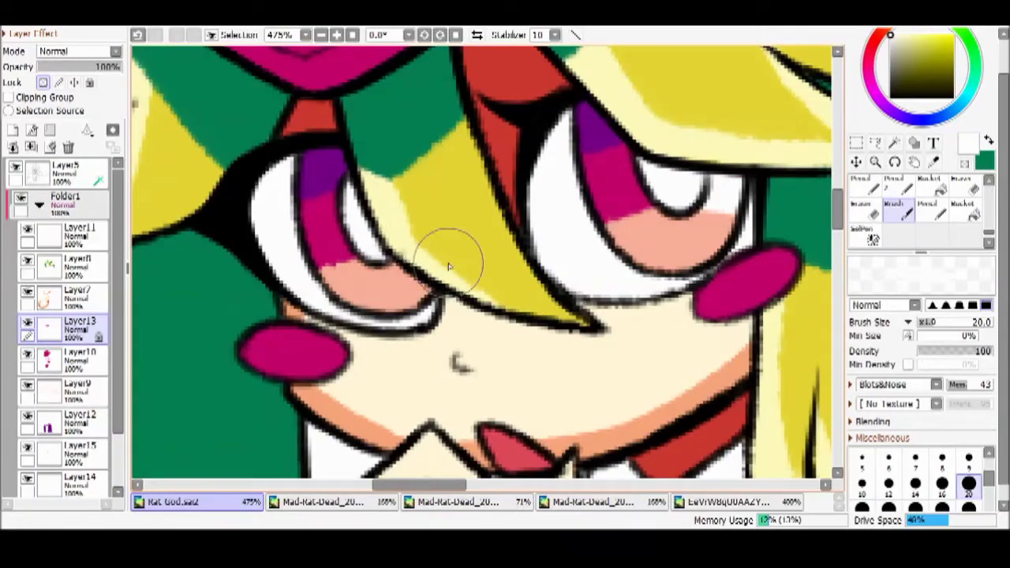
{"action": "key", "text": "ctrl+Tab"}
{"action": "left_click", "coordinate": [229, 505]}
Make Layer10 the working layer and sample the dark red shadow colour from the reference's vest
{"action": "scroll", "coordinate": [255, 342], "scroll_direction": "down", "scroll_amount": 8}
{"action": "scroll", "coordinate": [255, 342], "scroll_direction": "up", "scroll_amount": 4}
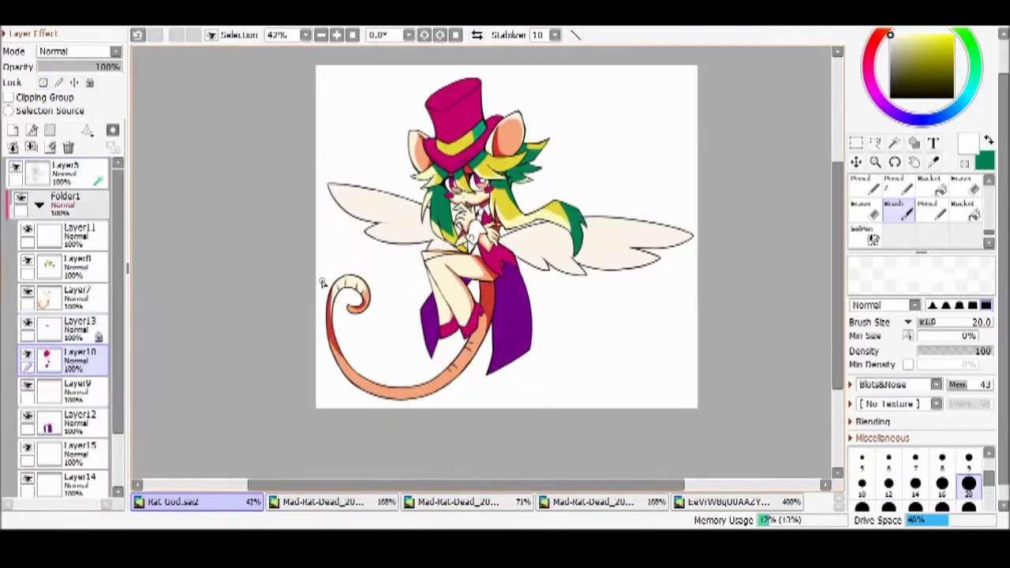
{"action": "left_click", "coordinate": [313, 505]}
{"action": "scroll", "coordinate": [413, 247], "scroll_direction": "up", "scroll_amount": 4}
{"action": "left_click", "coordinate": [451, 410], "text": "alt"}
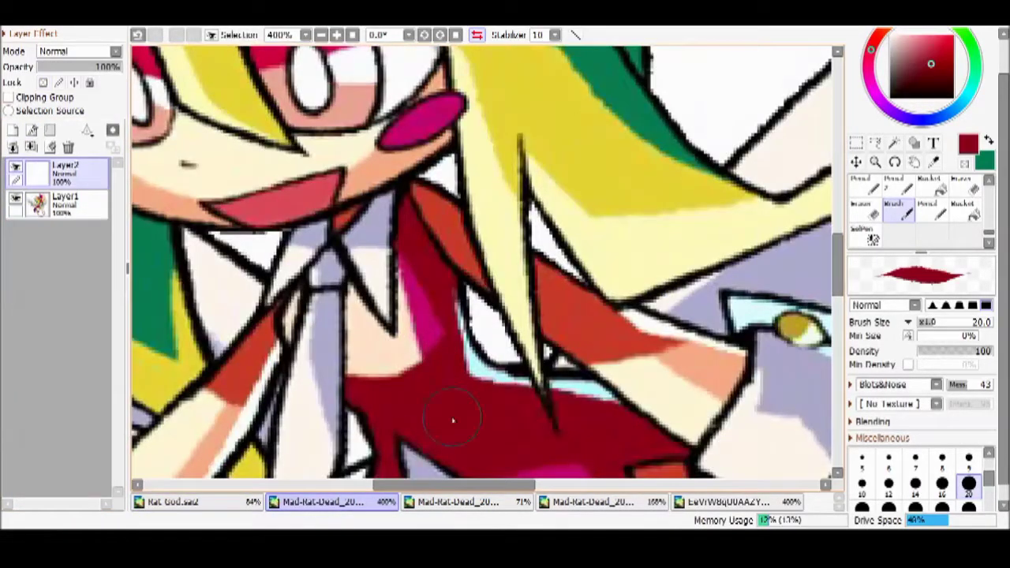
Shade the vest beneath the collar in dark red on Layer10, comparing it with the reference pictures
{"action": "key", "text": "ctrl+Tab"}
{"action": "scroll", "coordinate": [479, 271], "scroll_direction": "up", "scroll_amount": 3}
{"action": "key", "text": "ctrl+Tab"}
{"action": "scroll", "coordinate": [480, 270], "scroll_direction": "down", "scroll_amount": 4}
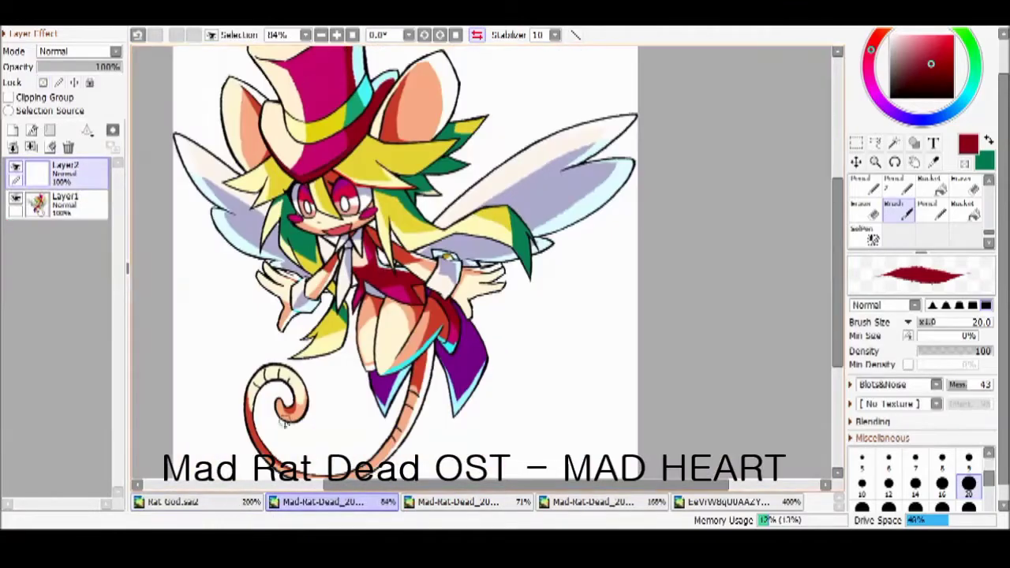
{"action": "key", "text": "ctrl+Tab"}
{"action": "key", "text": "ctrl+Tab"}
{"action": "scroll", "coordinate": [315, 355], "scroll_direction": "up", "scroll_amount": 1}
{"action": "key", "text": "ctrl+Tab"}
{"action": "key", "text": "ctrl+Tab"}
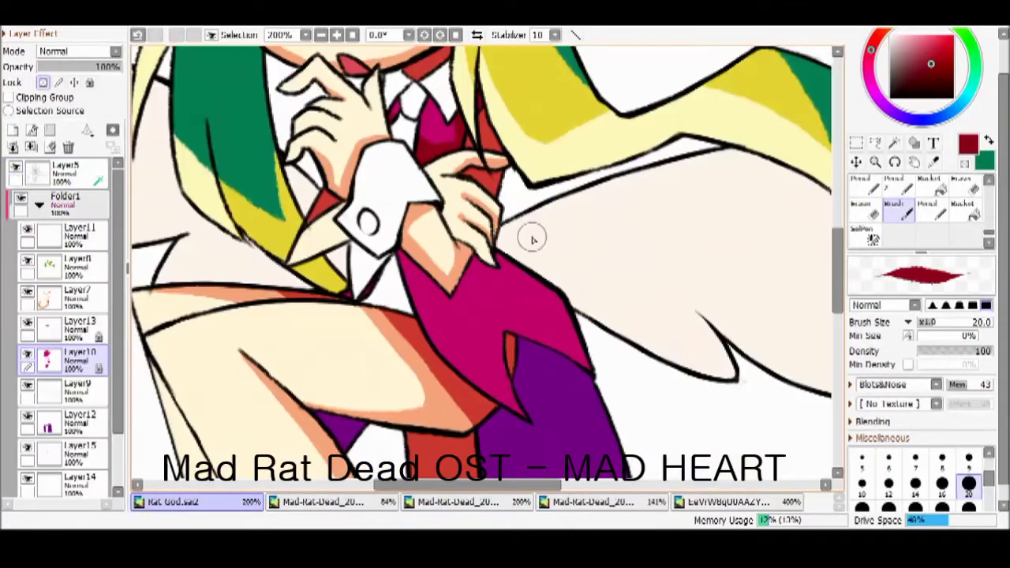
Paint a dark red shadow on the vest beneath the crossed forearm on Layer10, following the reference pictures
{"action": "key", "text": "ctrl+Tab"}
{"action": "key", "text": "ctrl+Tab"}
{"action": "scroll", "coordinate": [394, 245], "scroll_direction": "up", "scroll_amount": 1}
{"action": "key", "text": "ctrl+Tab"}
{"action": "key", "text": "ctrl+Tab"}
{"action": "key", "text": "ctrl+Tab"}
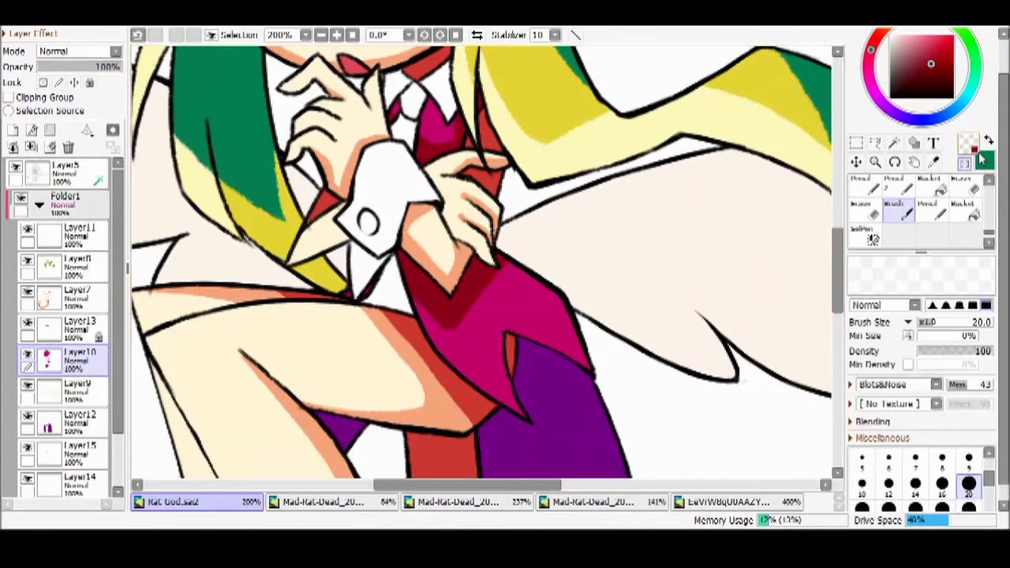
Extend the dark red shadow across the lower vest on Layer10, comparing its shape with the reference pictures
{"action": "left_click", "coordinate": [434, 317], "text": "alt"}
{"action": "left_click", "coordinate": [974, 166]}
{"action": "key", "text": "ctrl+Tab"}
{"action": "key", "text": "ctrl+Tab"}
{"action": "key", "text": "ctrl+Tab"}
{"action": "key", "text": "ctrl+Tab"}
{"action": "key", "text": "ctrl+Tab"}
{"action": "scroll", "coordinate": [411, 477], "scroll_direction": "down", "scroll_amount": 8}
{"action": "key", "text": "ctrl+Tab"}
{"action": "key", "text": "ctrl+Tab"}
{"action": "scroll", "coordinate": [525, 372], "scroll_direction": "down", "scroll_amount": 2}
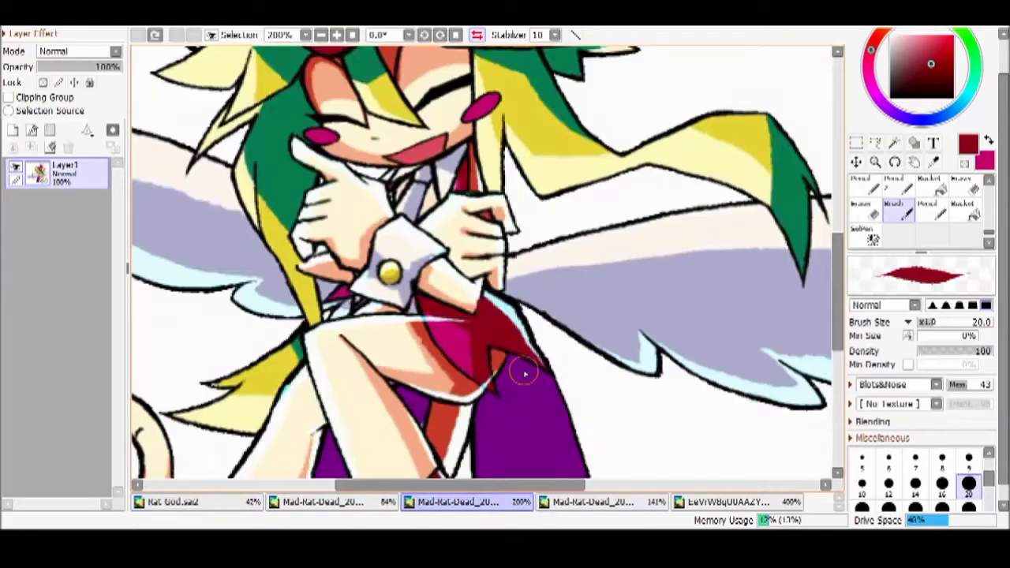
Shade the magenta shoes in dark red on Layer10 with the layer's opacity locked
{"action": "key", "text": "ctrl+Tab"}
{"action": "key", "text": "ctrl+Tab"}
{"action": "key", "text": "ctrl+Tab"}
{"action": "scroll", "coordinate": [416, 424], "scroll_direction": "up", "scroll_amount": 5}
{"action": "left_click_drag", "start_coordinate": [503, 339], "coordinate": [513, 265]}
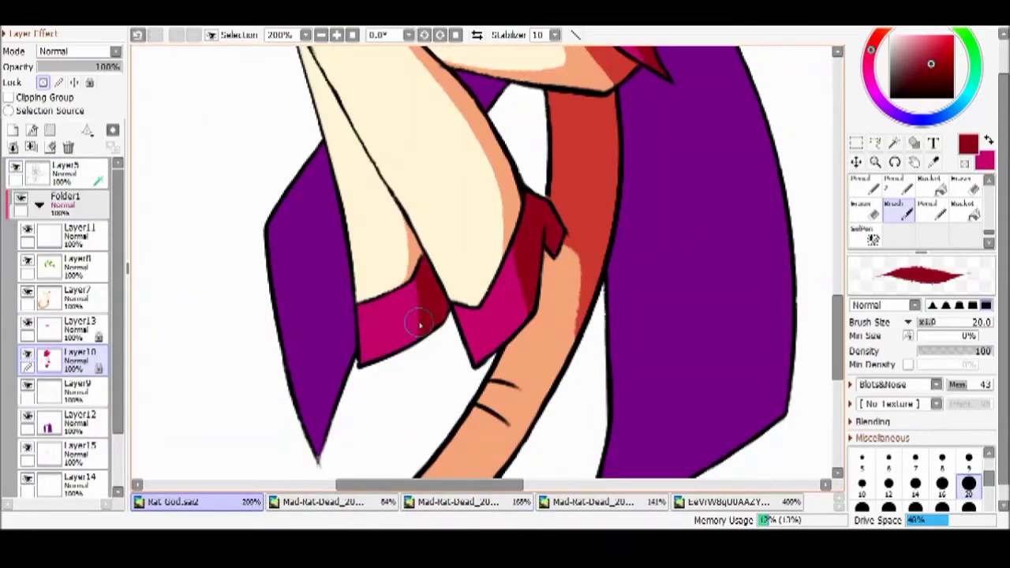
Make Layer7 the working layer, lock its opacity and sample the cream skin colour from the leg
{"action": "left_click", "coordinate": [79, 325]}
{"action": "left_click", "coordinate": [79, 294]}
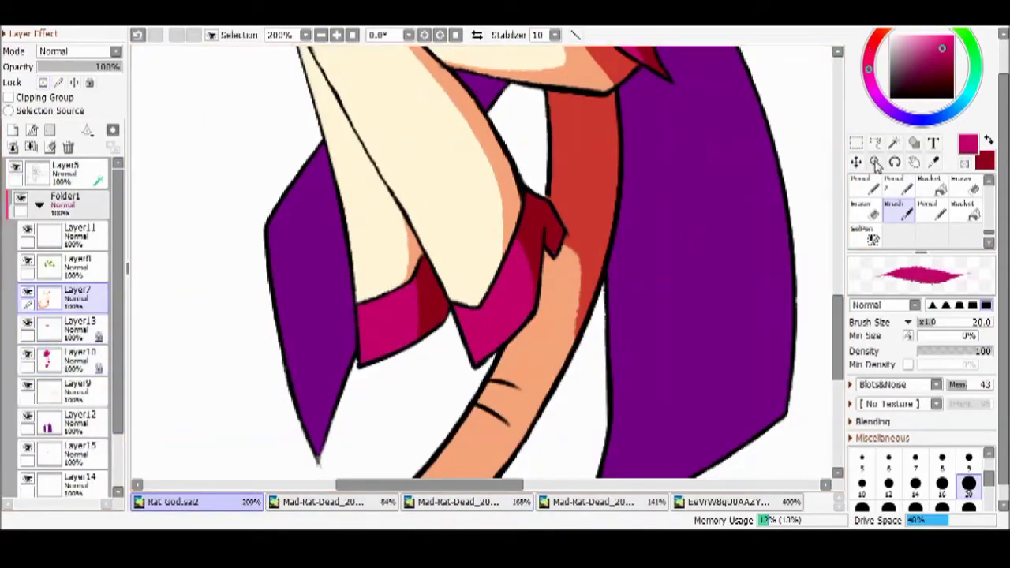
{"action": "left_click", "coordinate": [461, 139], "text": "alt"}
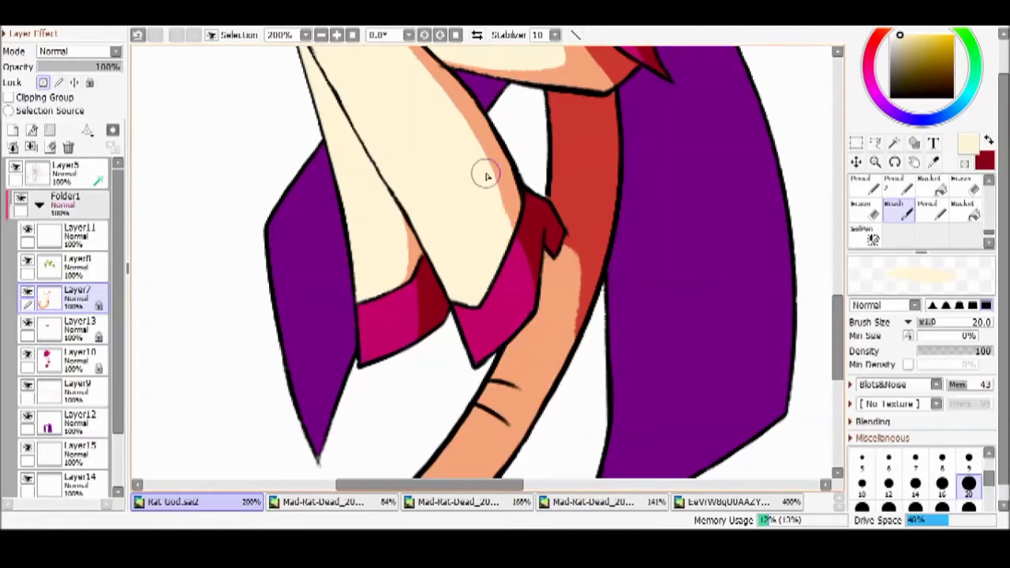
{"action": "scroll", "coordinate": [500, 230], "scroll_direction": "down", "scroll_amount": 2}
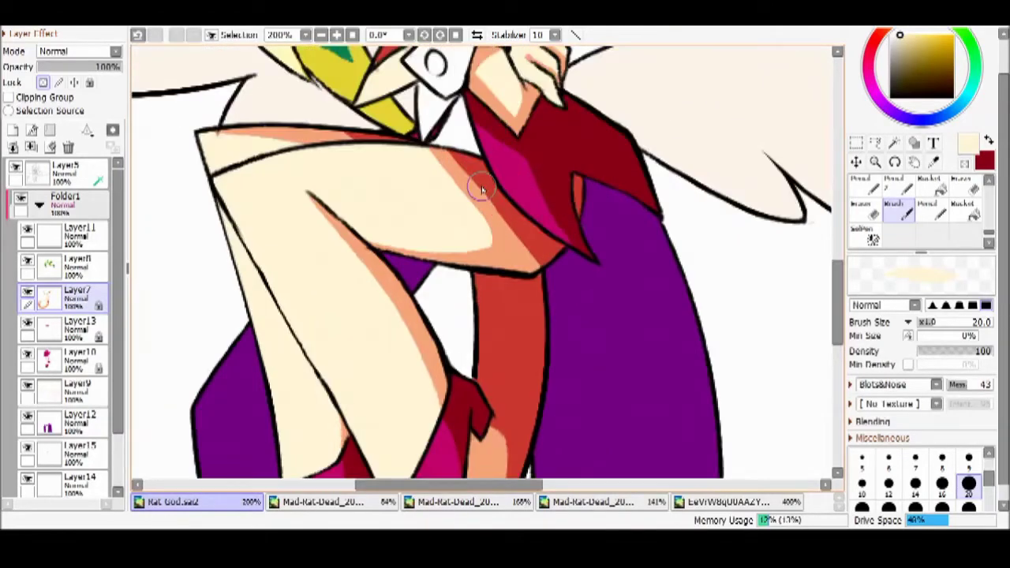
Paint a dark red shadow down the side of the hat's crown on Layer10, following the reference picture
{"action": "key", "text": "ctrl+Tab"}
{"action": "scroll", "coordinate": [332, 138], "scroll_direction": "up", "scroll_amount": 4}
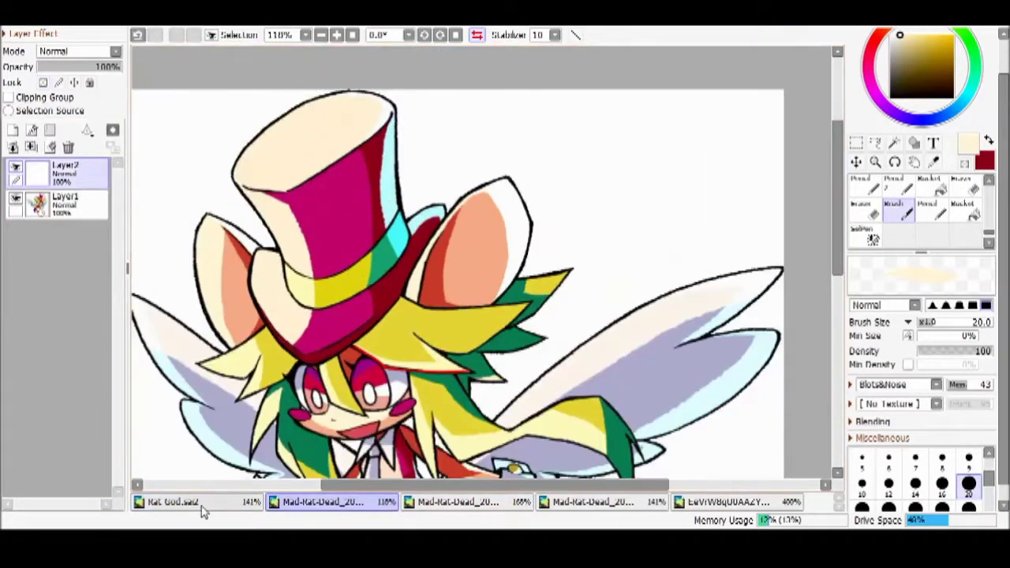
{"action": "key", "text": "ctrl+shift+Tab"}
{"action": "scroll", "coordinate": [509, 151], "scroll_direction": "up", "scroll_amount": 3}
{"action": "left_click_drag", "start_coordinate": [367, 146], "coordinate": [396, 316]}
{"action": "left_click_drag", "start_coordinate": [410, 185], "coordinate": [434, 288]}
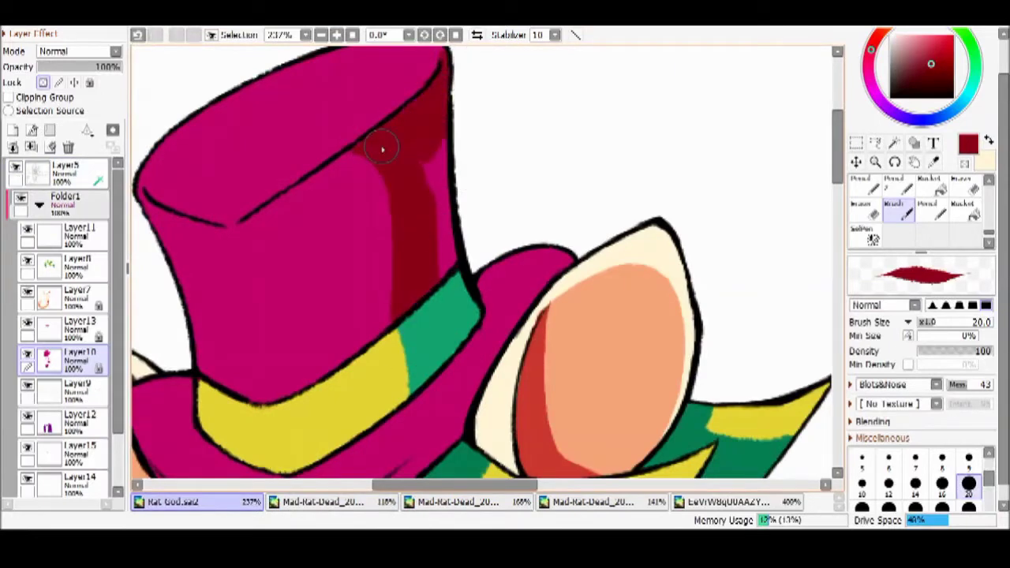
Paint the dark red shadow along the hat brim's lower edge and behind the ear, checking the reference
{"action": "key", "text": "ctrl+Tab"}
{"action": "key", "text": "ctrl+shift+Tab"}
{"action": "left_click_drag", "start_coordinate": [415, 420], "coordinate": [487, 239]}
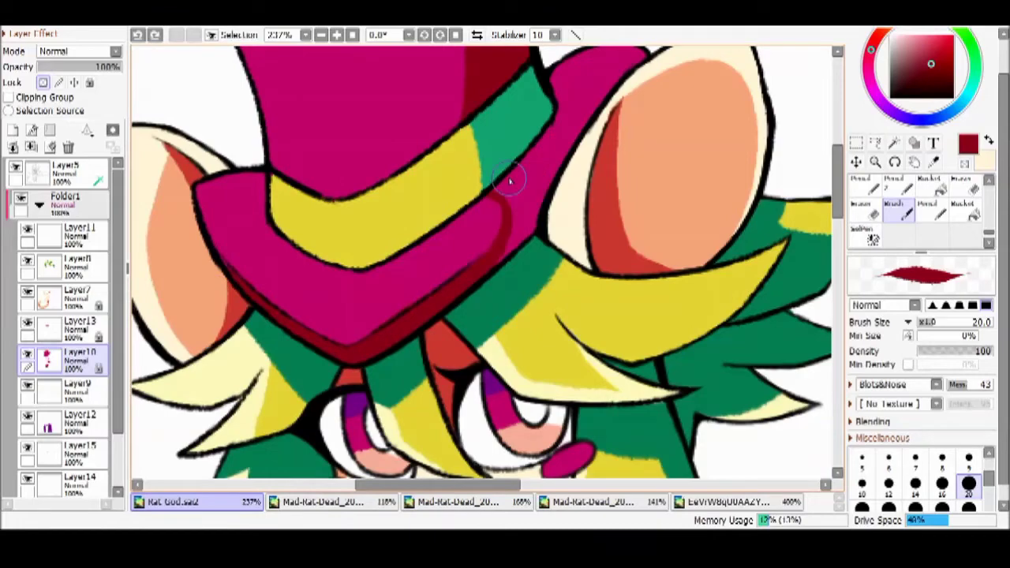
{"action": "left_click_drag", "start_coordinate": [561, 136], "coordinate": [631, 55]}
Sample cream from the reference hat and cover the hat's flat top with it, resampling magenta to clean the edge
{"action": "key", "text": "ctrl+Tab"}
{"action": "left_click", "coordinate": [266, 146], "text": "alt"}
{"action": "key", "text": "ctrl+shift+Tab"}
{"action": "scroll", "coordinate": [682, 105], "scroll_direction": "up", "scroll_amount": 4}
{"action": "mouse_move", "coordinate": [682, 105]}
{"action": "left_mouse_down"}
{"action": "mouse_move", "coordinate": [428, 315]}
{"action": "mouse_move", "coordinate": [533, 209]}
{"action": "left_mouse_up"}
{"action": "left_click", "coordinate": [574, 341], "text": "alt"}
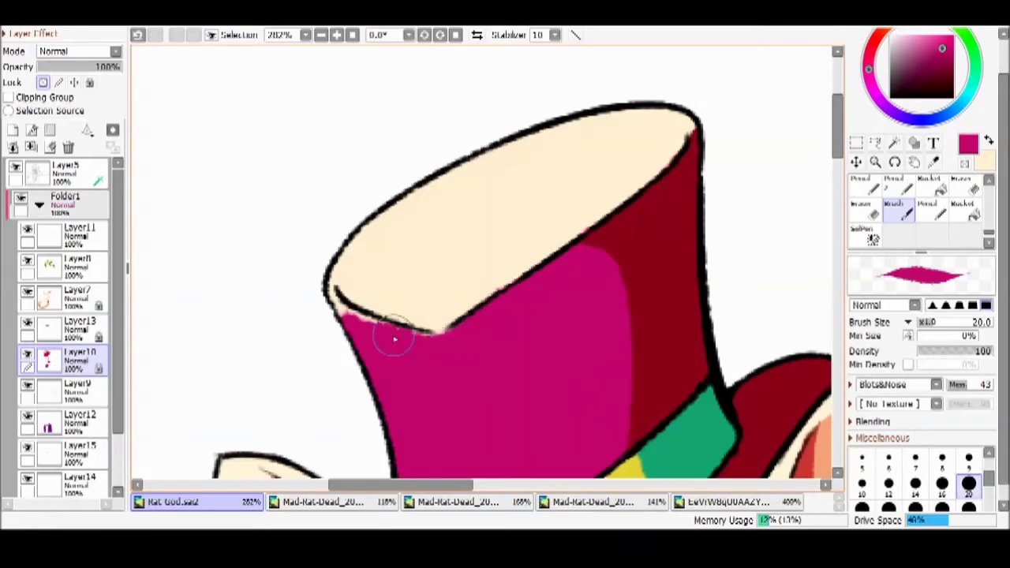
Paint a cream highlight down the lit side of the hat's crown, using the colour sampled from the reference
{"action": "scroll", "coordinate": [686, 170], "scroll_direction": "down", "scroll_amount": 4}
{"action": "key", "text": "ctrl+Tab"}
{"action": "left_click", "coordinate": [466, 124], "text": "alt"}
{"action": "key", "text": "ctrl+shift+Tab"}
{"action": "scroll", "coordinate": [466, 124], "scroll_direction": "up", "scroll_amount": 4}
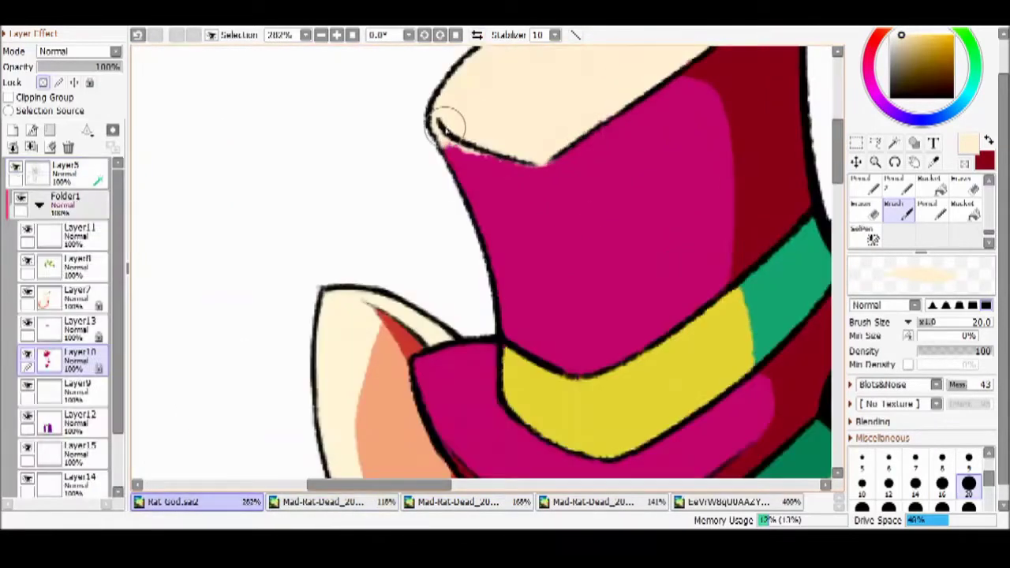
{"action": "left_click_drag", "start_coordinate": [485, 166], "coordinate": [521, 267]}
Fill the upturned front of the hat brim with a cream highlight, following the reference picture
{"action": "key", "text": "ctrl+Tab"}
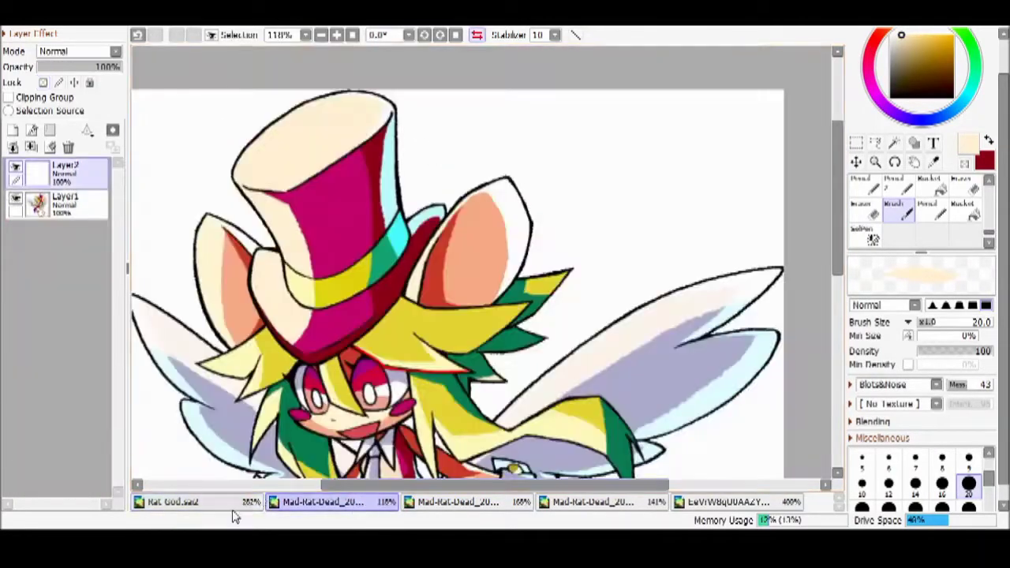
{"action": "key", "text": "ctrl+shift+Tab"}
{"action": "scroll", "coordinate": [471, 192], "scroll_direction": "down", "scroll_amount": 1}
{"action": "left_click_drag", "start_coordinate": [335, 229], "coordinate": [395, 306]}
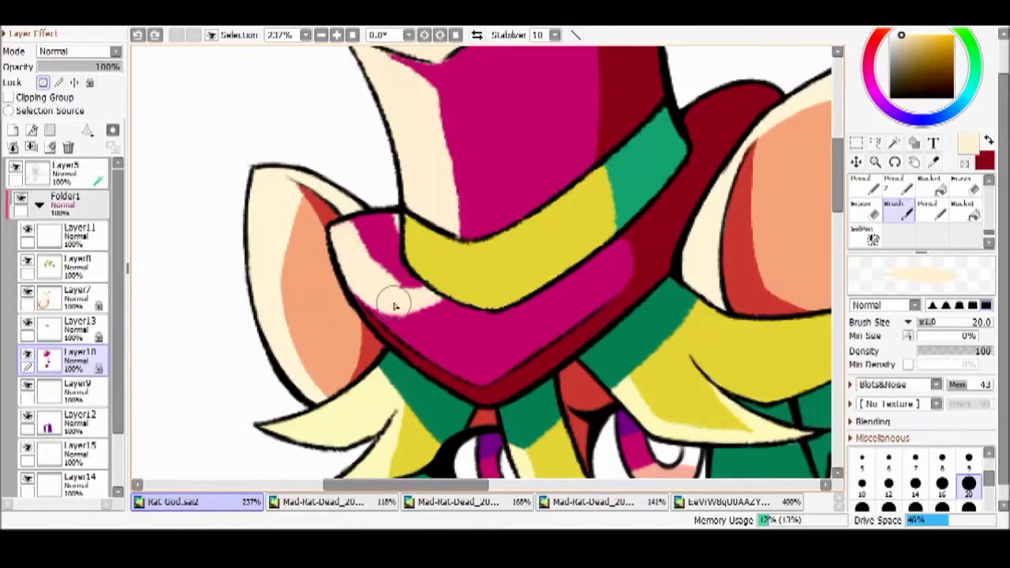
{"action": "left_click", "coordinate": [448, 76], "text": "alt"}
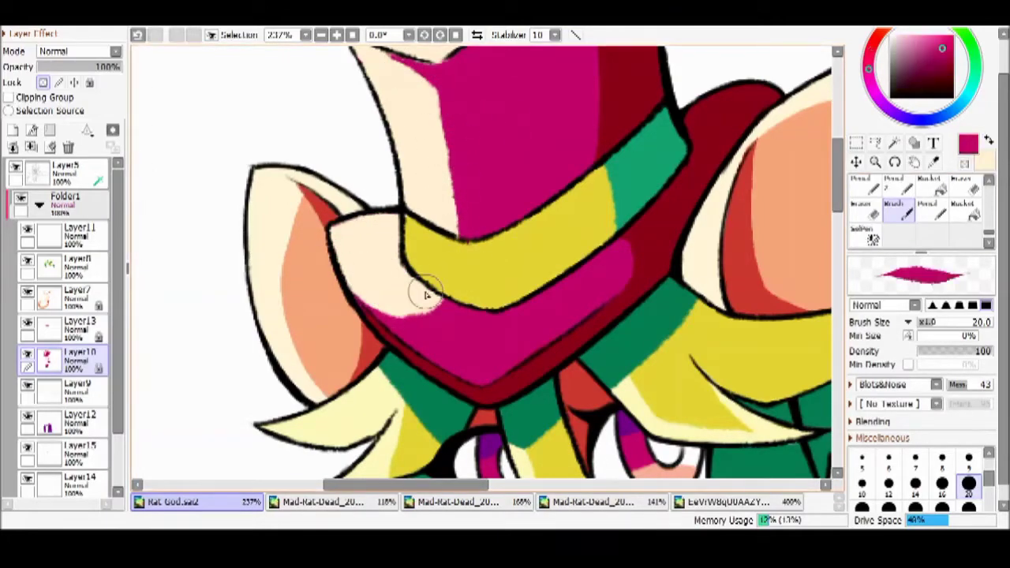
{"action": "left_click", "coordinate": [383, 300], "text": "alt"}
Paint a cream highlight on the vest beneath the collar on Layer10, comparing with the references and resampling dark red
{"action": "scroll", "coordinate": [384, 300], "scroll_direction": "down", "scroll_amount": 3}
{"action": "scroll", "coordinate": [387, 226], "scroll_direction": "up", "scroll_amount": 3}
{"action": "scroll", "coordinate": [369, 169], "scroll_direction": "down", "scroll_amount": 6}
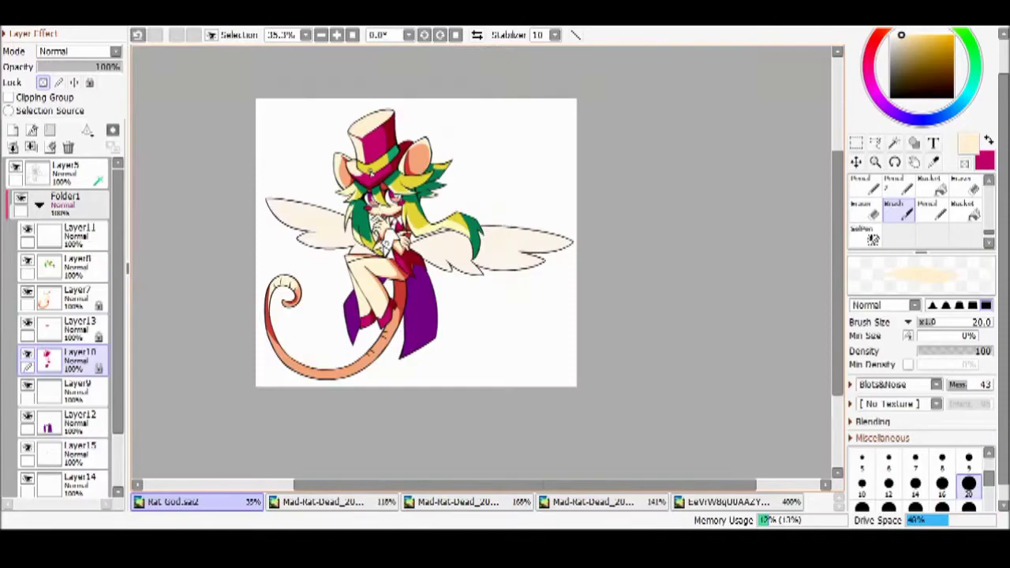
{"action": "key", "text": "ctrl+Tab"}
{"action": "key", "text": "ctrl+Tab"}
{"action": "key", "text": "ctrl+Tab"}
{"action": "scroll", "coordinate": [453, 265], "scroll_direction": "down", "scroll_amount": 2}
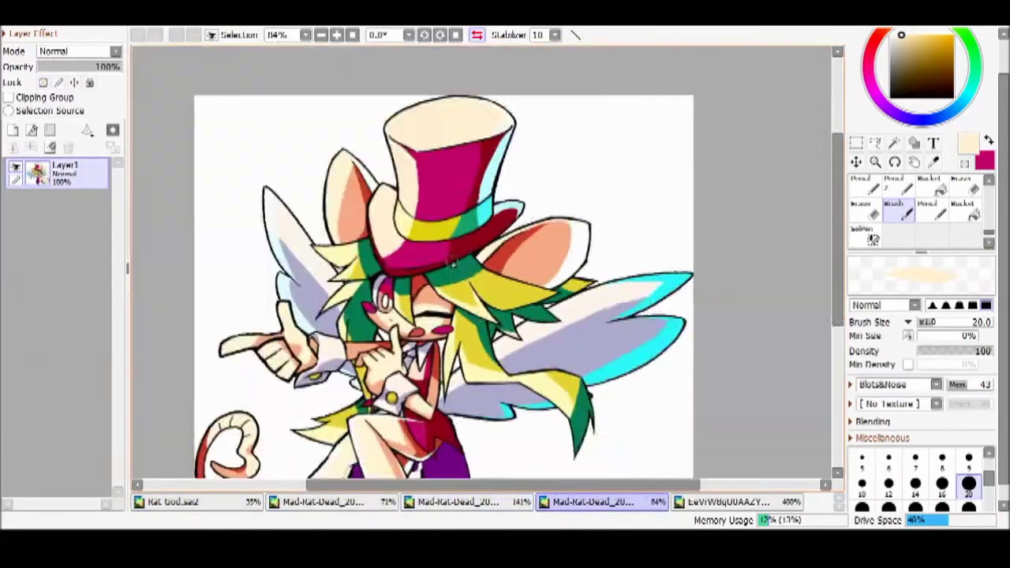
{"action": "key", "text": "ctrl+Tab"}
{"action": "key", "text": "ctrl+Tab"}
{"action": "scroll", "coordinate": [393, 374], "scroll_direction": "up", "scroll_amount": 8}
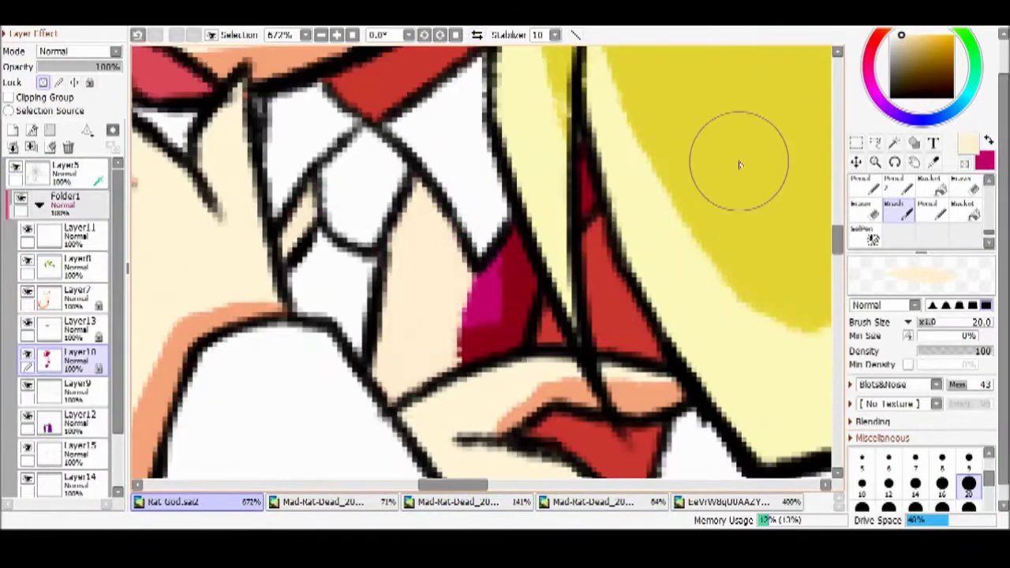
{"action": "left_click", "coordinate": [520, 288], "text": "alt"}
{"action": "scroll", "coordinate": [308, 245], "scroll_direction": "down", "scroll_amount": 8}
Make Layer8 the working layer with its opacity locked and pick pale yellow, checking the reference pictures
{"action": "key", "text": "ctrl+Tab"}
{"action": "key", "text": "ctrl+Tab"}
{"action": "key", "text": "ctrl+Tab"}
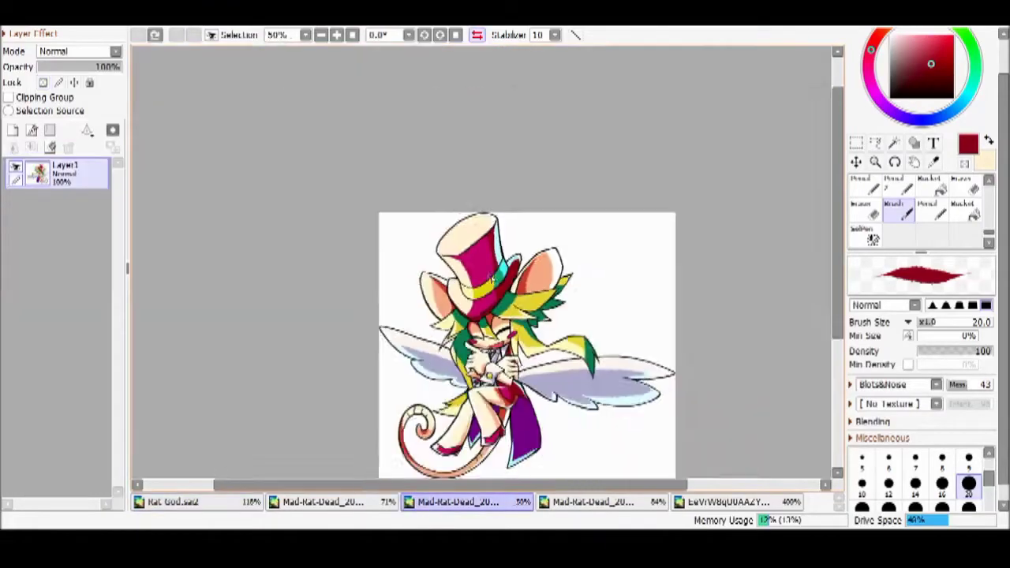
{"action": "left_click", "coordinate": [245, 508]}
{"action": "scroll", "coordinate": [353, 258], "scroll_direction": "down", "scroll_amount": 4}
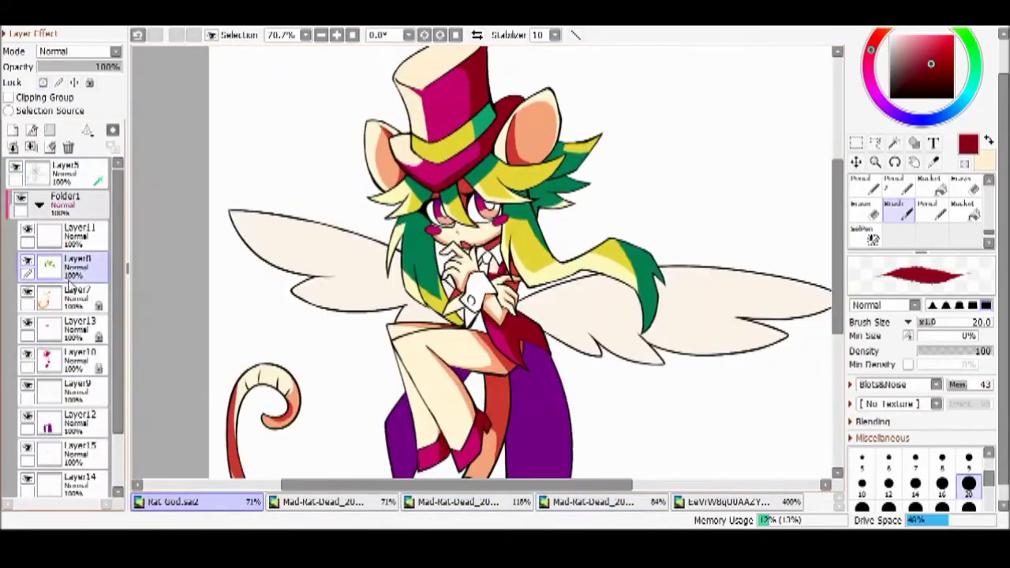
{"action": "key", "text": "ctrl+Tab"}
{"action": "key", "text": "ctrl+shift+Tab"}
{"action": "scroll", "coordinate": [479, 279], "scroll_direction": "up", "scroll_amount": 6}
{"action": "scroll", "coordinate": [398, 103], "scroll_direction": "down", "scroll_amount": 7}
{"action": "key", "text": "ctrl+Tab"}
{"action": "key", "text": "ctrl+Tab"}
{"action": "scroll", "coordinate": [450, 207], "scroll_direction": "up", "scroll_amount": 4}
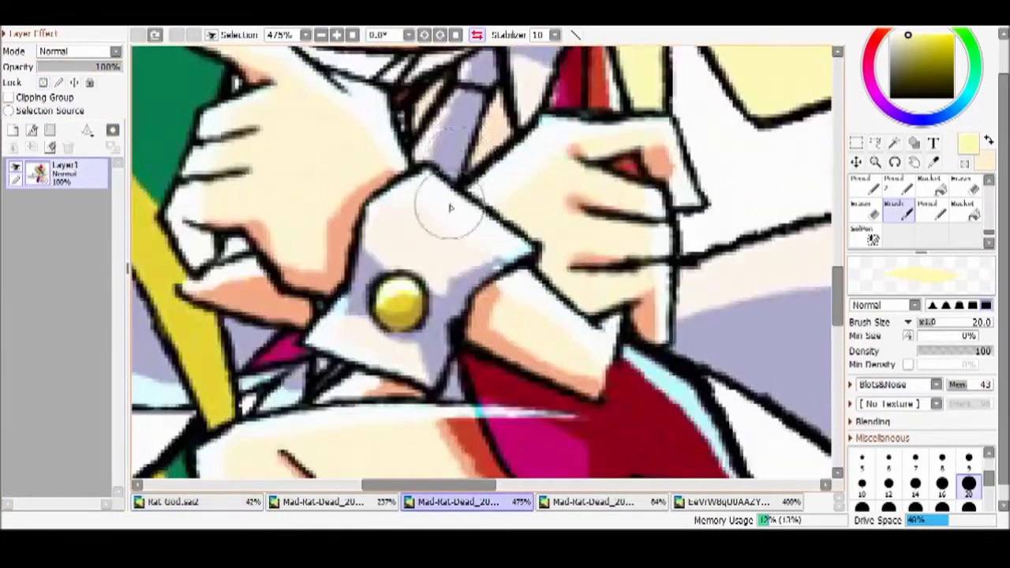
Sample lavender from the reference's tie and shade the whites of the eyes on Layer14, comparing with the reference
{"action": "left_click", "coordinate": [455, 150], "text": "alt"}
{"action": "key", "text": "ctrl+shift+Tab"}
{"action": "scroll", "coordinate": [442, 181], "scroll_direction": "down", "scroll_amount": 2}
{"action": "key", "text": "ctrl+shift+Tab"}
{"action": "scroll", "coordinate": [423, 136], "scroll_direction": "up", "scroll_amount": 6}
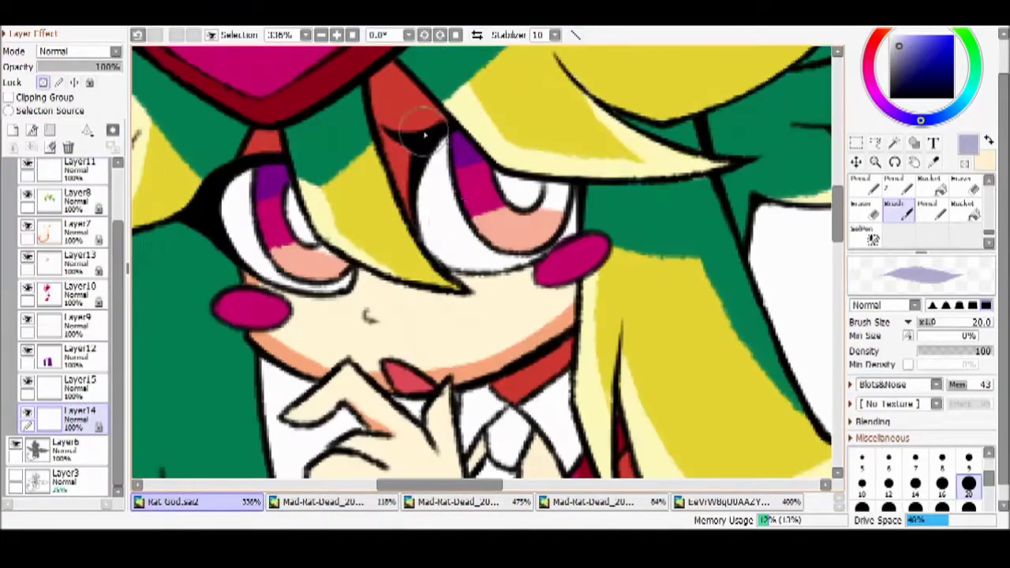
{"action": "key", "text": "ctrl+Tab"}
{"action": "key", "text": "ctrl+shift+Tab"}
{"action": "scroll", "coordinate": [442, 237], "scroll_direction": "down", "scroll_amount": 4}
Create a new layer above Layer14 and sample yellow from the reference's cuff button
{"action": "left_click", "coordinate": [61, 395]}
{"action": "left_click", "coordinate": [13, 130]}
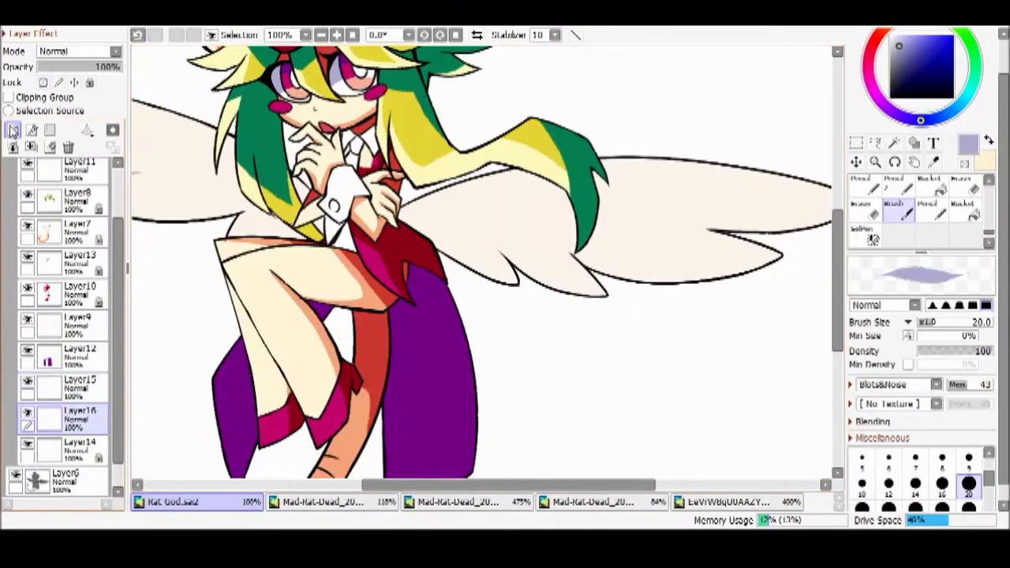
{"action": "key", "text": "ctrl+Tab"}
{"action": "scroll", "coordinate": [481, 260], "scroll_direction": "up", "scroll_amount": 4}
{"action": "key", "text": "ctrl+Tab"}
{"action": "scroll", "coordinate": [387, 293], "scroll_direction": "up", "scroll_amount": 3}
{"action": "left_click", "coordinate": [387, 292], "text": "alt"}
Select the inside of the cuff button with the Magic Wand and fill it with yellow on Layer16
{"action": "key", "text": "ctrl+shift+Tab"}
{"action": "key", "text": "ctrl+shift+Tab"}
{"action": "scroll", "coordinate": [310, 217], "scroll_direction": "up", "scroll_amount": 6}
{"action": "key", "text": "w"}
{"action": "scroll", "coordinate": [310, 217], "scroll_direction": "up", "scroll_amount": 3}
{"action": "left_click", "coordinate": [301, 274]}
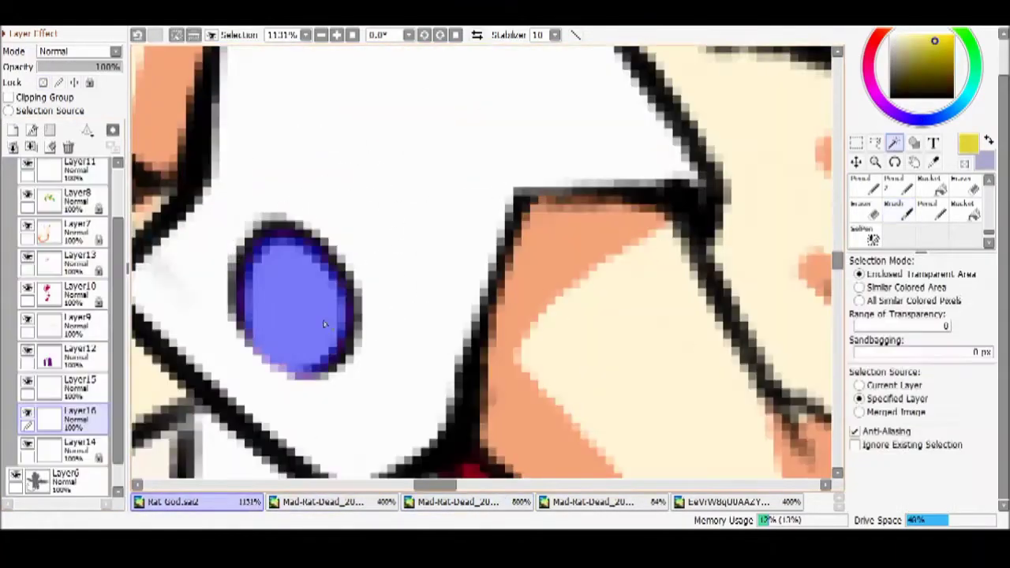
{"action": "scroll", "coordinate": [355, 221], "scroll_direction": "down", "scroll_amount": 5}
Try lavender shading on the cuff around the button on Layer14, comparing with the reference pictures
{"action": "key", "text": "ctrl+Tab"}
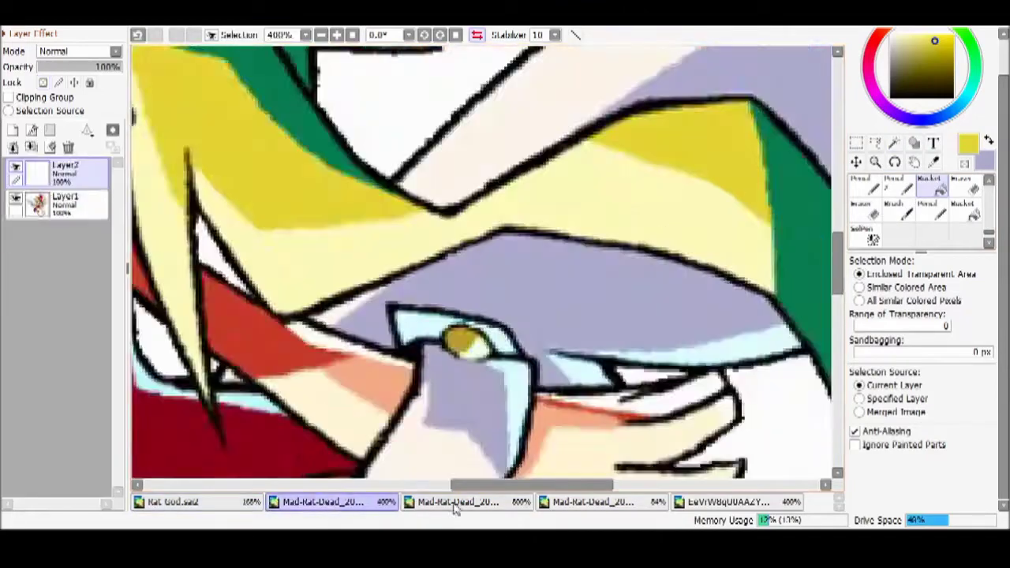
{"action": "key", "text": "ctrl+Tab"}
{"action": "left_click", "coordinate": [173, 502]}
{"action": "key", "text": "x"}
{"action": "scroll", "coordinate": [473, 170], "scroll_direction": "up", "scroll_amount": 5}
{"action": "key", "text": "b"}
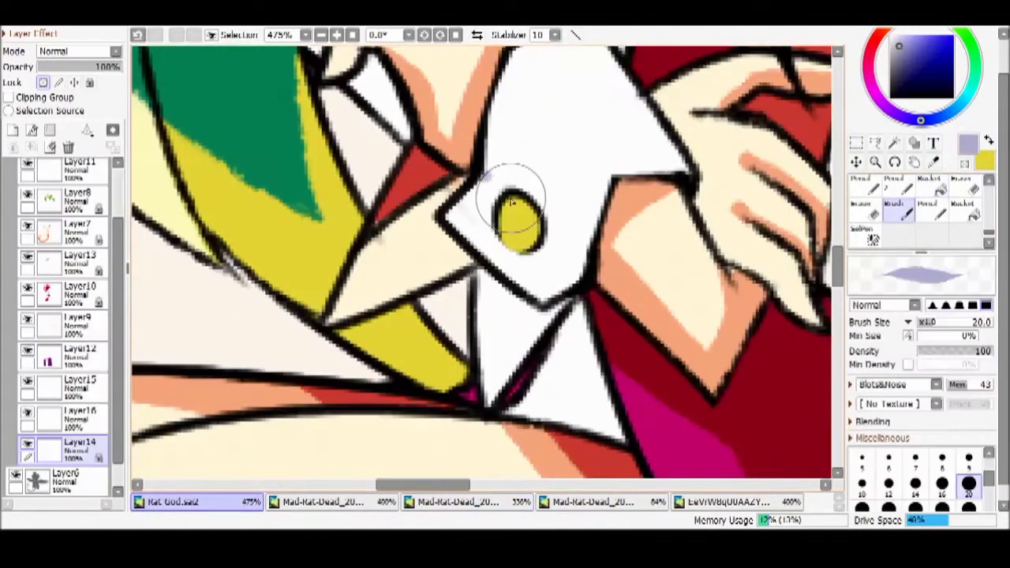
{"action": "key", "text": "ctrl+Tab"}
{"action": "key", "text": "ctrl+shift+Tab"}
{"action": "scroll", "coordinate": [564, 214], "scroll_direction": "down", "scroll_amount": 2}
{"action": "key", "text": "ctrl+Tab"}
{"action": "key", "text": "ctrl+Tab"}
{"action": "scroll", "coordinate": [473, 237], "scroll_direction": "down", "scroll_amount": 1}
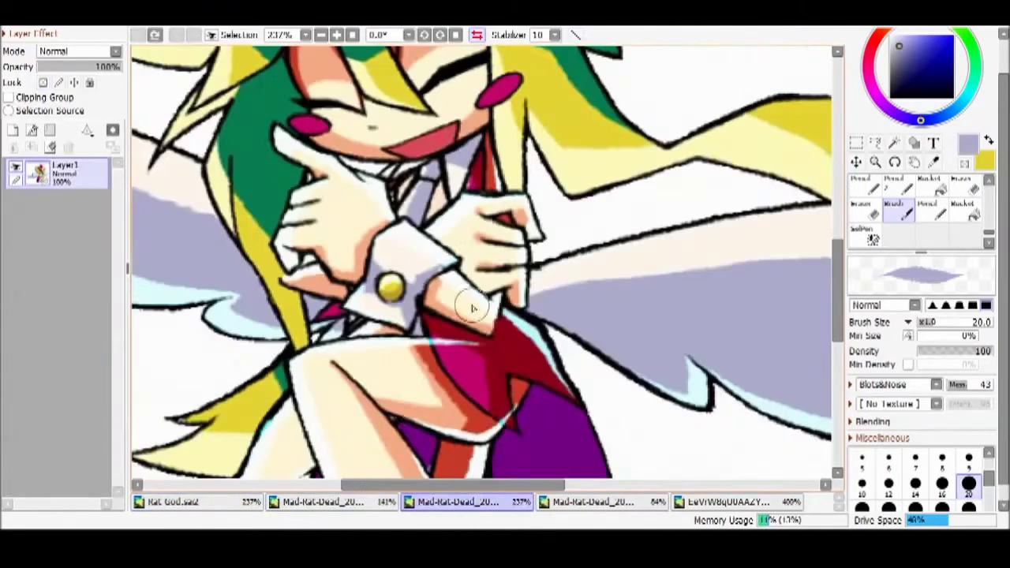
Try lavender shading on the shirt and tie on Layer14, following the reference pictures
{"action": "key", "text": "ctrl+shift+Tab"}
{"action": "key", "text": "ctrl+shift+Tab"}
{"action": "scroll", "coordinate": [560, 229], "scroll_direction": "up", "scroll_amount": 5}
{"action": "scroll", "coordinate": [576, 226], "scroll_direction": "down", "scroll_amount": 5}
{"action": "left_click", "coordinate": [430, 502]}
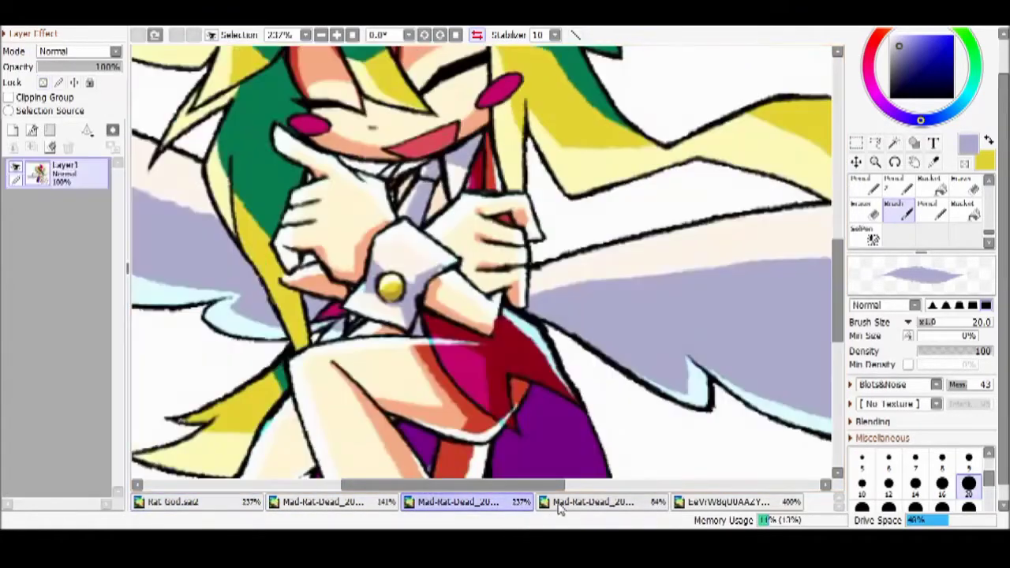
{"action": "left_click", "coordinate": [597, 502]}
{"action": "scroll", "coordinate": [473, 355], "scroll_direction": "up", "scroll_amount": 2}
{"action": "left_click", "coordinate": [245, 509]}
{"action": "scroll", "coordinate": [399, 252], "scroll_direction": "up", "scroll_amount": 6}
{"action": "left_click_drag", "start_coordinate": [365, 360], "coordinate": [464, 207]}
Compare the shirt and cuff with the reference pictures and pick the pale pinkish white as the painting colour
{"action": "left_click", "coordinate": [315, 502]}
{"action": "left_click", "coordinate": [170, 502]}
{"action": "scroll", "coordinate": [481, 261], "scroll_direction": "down", "scroll_amount": 8}
{"action": "left_click", "coordinate": [457, 502]}
{"action": "scroll", "coordinate": [433, 181], "scroll_direction": "up", "scroll_amount": 3}
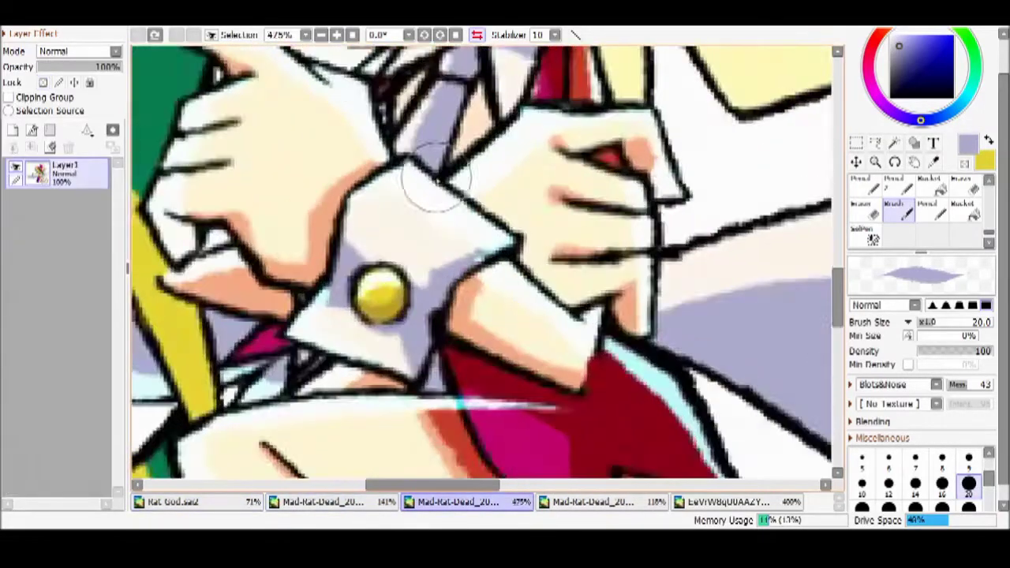
{"action": "scroll", "coordinate": [654, 207], "scroll_direction": "down", "scroll_amount": 5}
{"action": "left_click", "coordinate": [169, 502]}
{"action": "scroll", "coordinate": [383, 240], "scroll_direction": "up", "scroll_amount": 2}
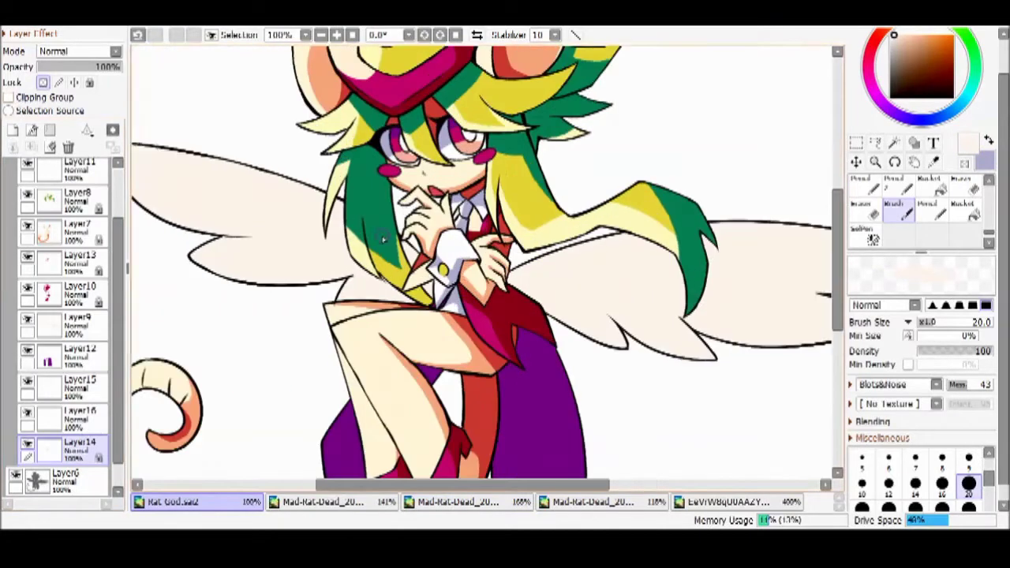
Select the collar, tie, cuff and shirt areas on Layer9 and fill them with the pale pinkish white
{"action": "left_click", "coordinate": [860, 206]}
{"action": "mouse_move", "coordinate": [63, 325]}
{"action": "left_mouse_down"}
{"action": "mouse_move", "coordinate": [94, 459]}
{"action": "mouse_move", "coordinate": [95, 319]}
{"action": "left_mouse_up"}
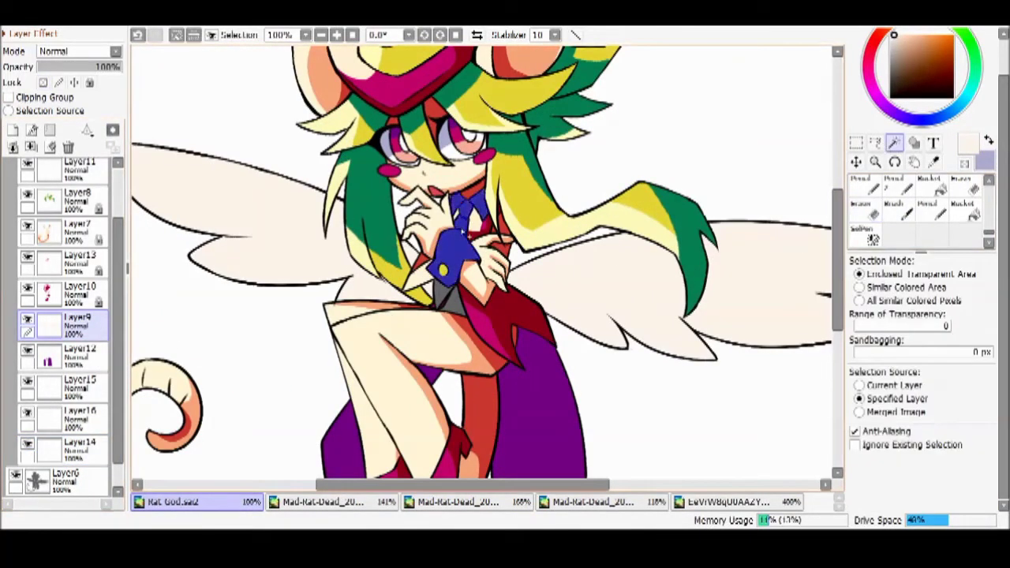
{"action": "scroll", "coordinate": [442, 236], "scroll_direction": "up", "scroll_amount": 4}
{"action": "key", "text": "b"}
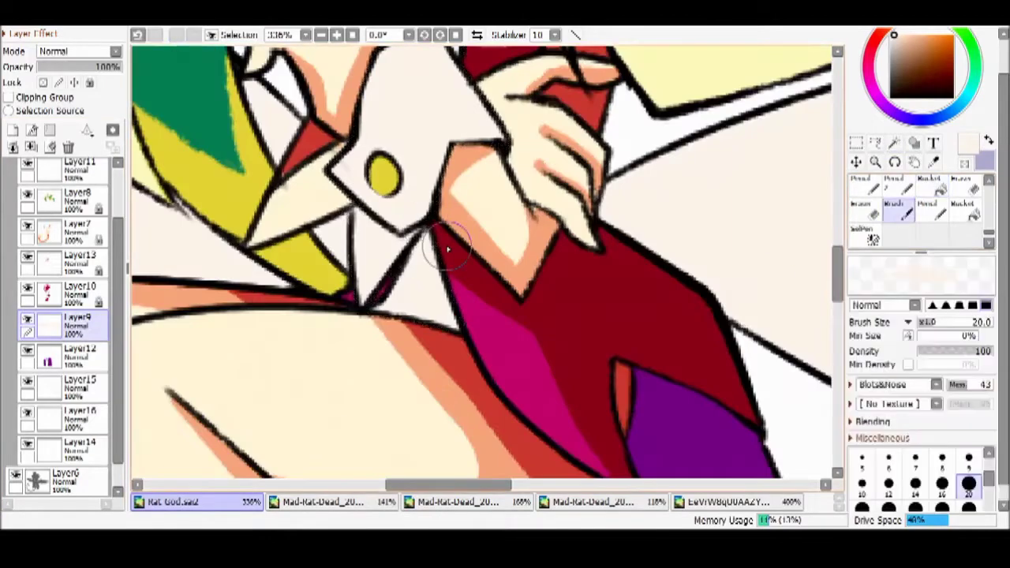
{"action": "scroll", "coordinate": [444, 248], "scroll_direction": "down", "scroll_amount": 6}
{"action": "scroll", "coordinate": [499, 161], "scroll_direction": "up", "scroll_amount": 4}
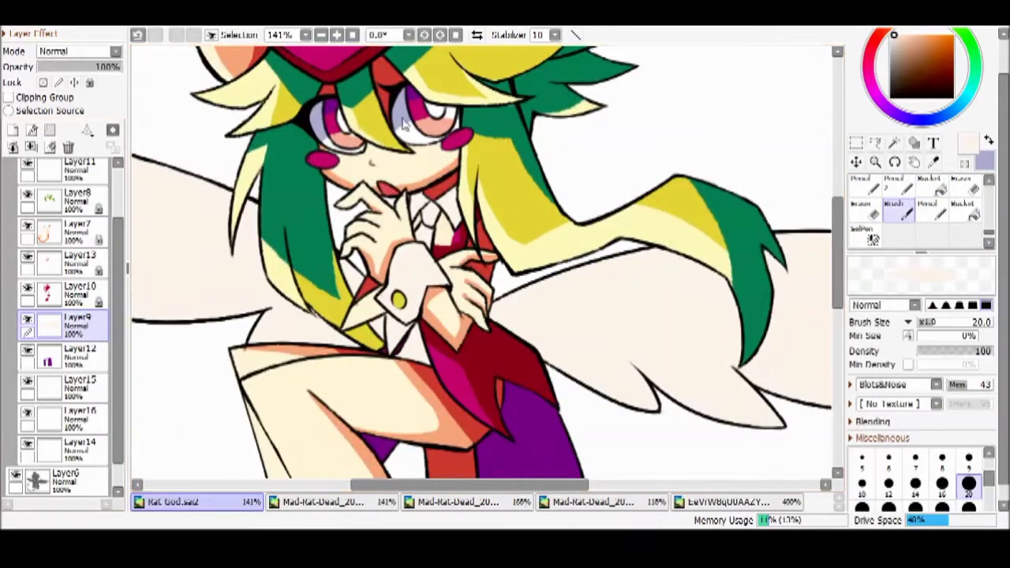
Shade the cuff around the button and the shirt beneath it in lavender on Layer9 with its opacity locked
{"action": "scroll", "coordinate": [408, 316], "scroll_direction": "up", "scroll_amount": 3}
{"action": "left_click_drag", "start_coordinate": [353, 228], "coordinate": [438, 311]}
{"action": "left_click_drag", "start_coordinate": [359, 422], "coordinate": [407, 347]}
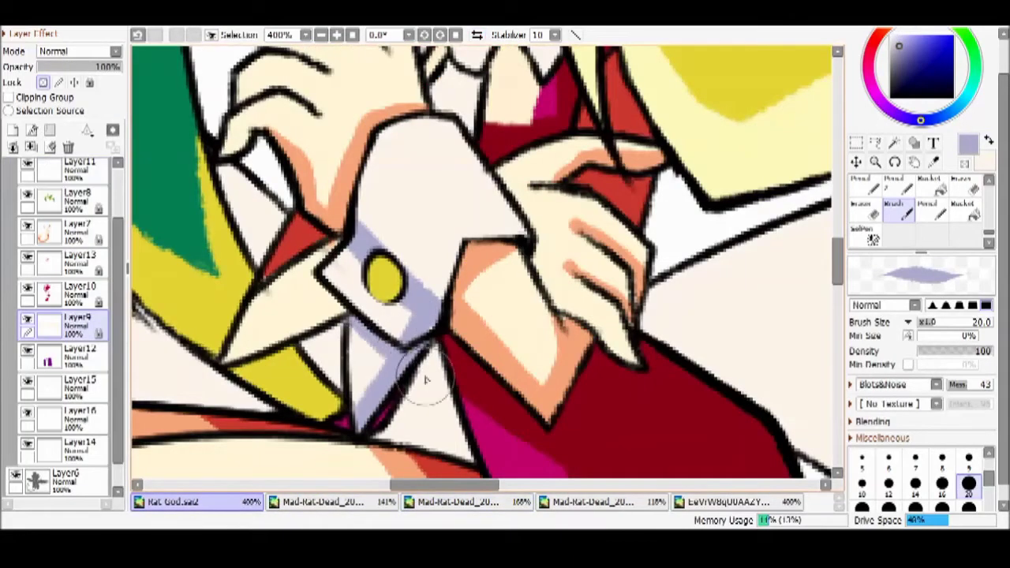
{"action": "scroll", "coordinate": [438, 302], "scroll_direction": "down", "scroll_amount": 1}
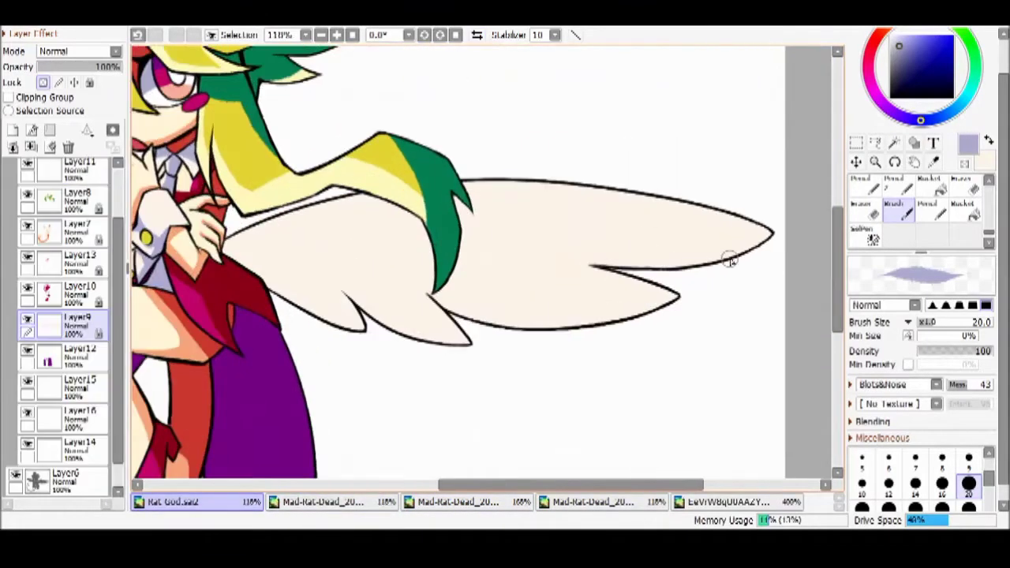
Enlarge the brush to size 50 and paint lavender shadows across the lower parts of both wings on Layer9
{"action": "left_click_drag", "start_coordinate": [225, 251], "coordinate": [748, 261]}
{"action": "key", "text": "bracketright"}
{"action": "key", "text": "bracketright"}
{"action": "key", "text": "bracketright"}
{"action": "key", "text": "bracketright"}
{"action": "key", "text": "bracketright"}
{"action": "mouse_move", "coordinate": [480, 259]}
{"action": "left_mouse_down"}
{"action": "mouse_move", "coordinate": [246, 275]}
{"action": "mouse_move", "coordinate": [350, 254]}
{"action": "mouse_move", "coordinate": [725, 267]}
{"action": "left_mouse_up"}
{"action": "left_click_drag", "start_coordinate": [725, 268], "coordinate": [253, 300]}
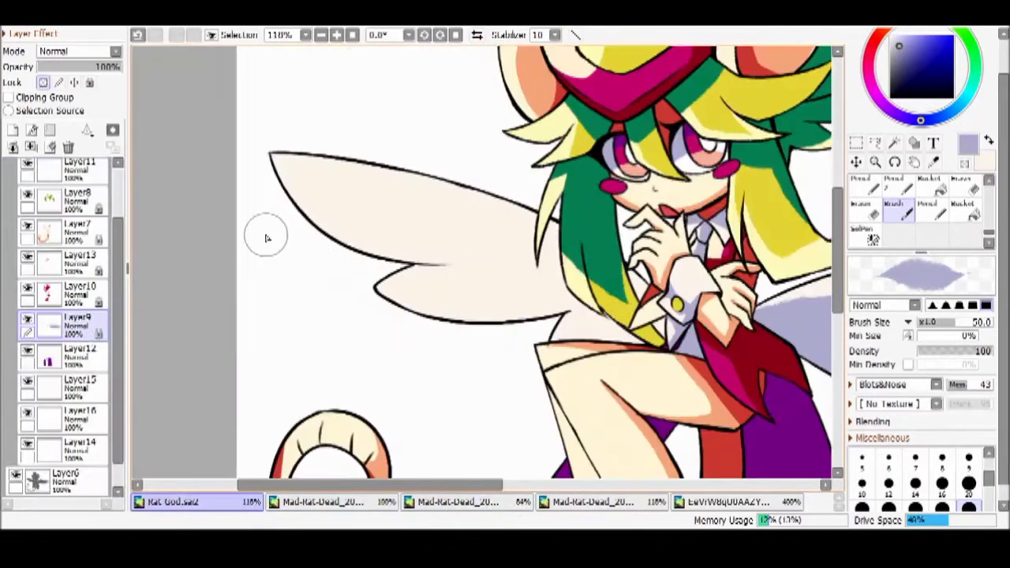
{"action": "mouse_move", "coordinate": [264, 232]}
{"action": "left_mouse_down"}
{"action": "mouse_move", "coordinate": [663, 329]}
{"action": "mouse_move", "coordinate": [623, 296]}
{"action": "mouse_move", "coordinate": [554, 289]}
{"action": "left_mouse_up"}
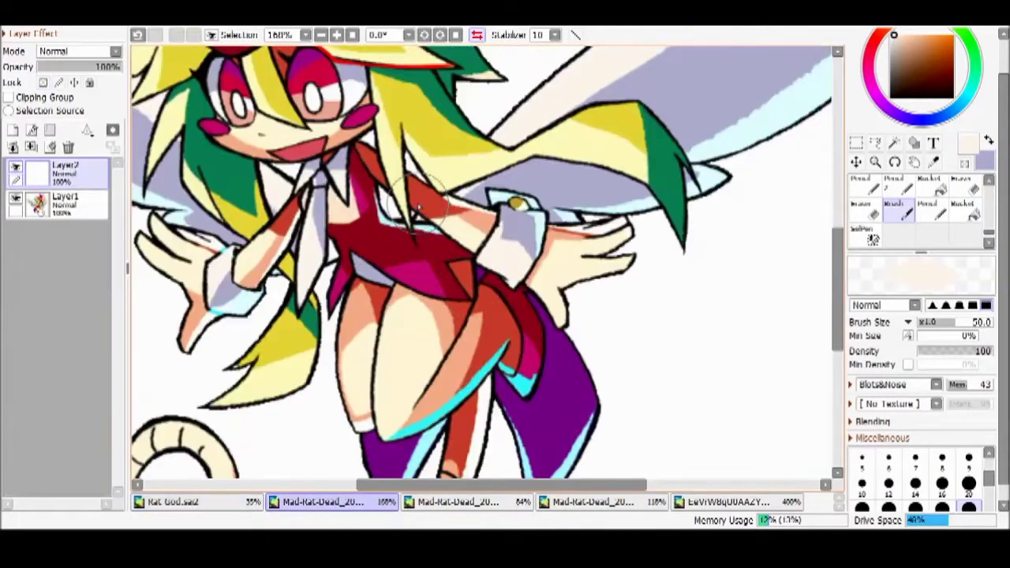
Compare the drawing with the reference pictures and check the colouring with the line art on Layer5 hidden and shown
{"action": "left_click", "coordinate": [487, 503]}
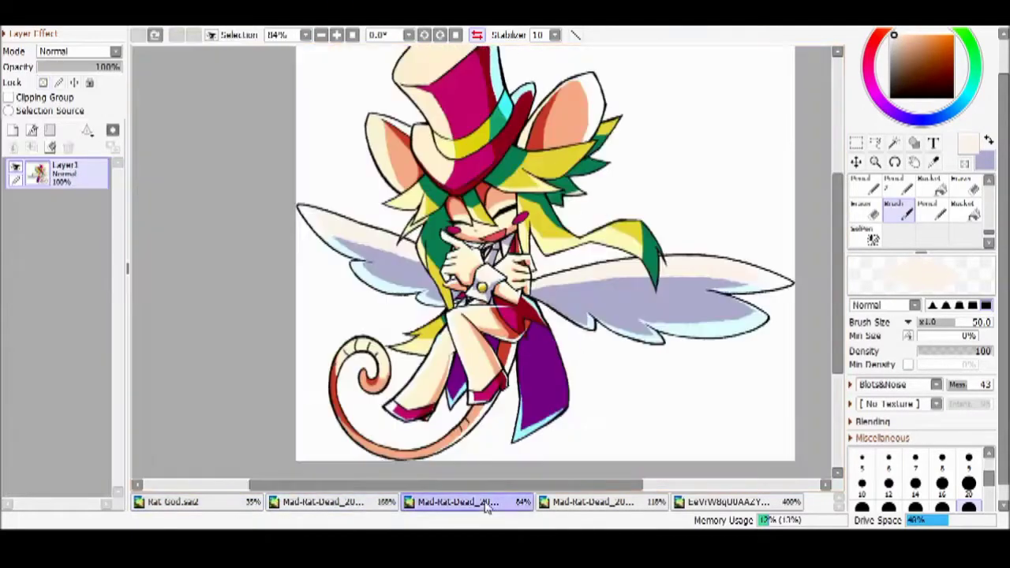
{"action": "left_click", "coordinate": [546, 503]}
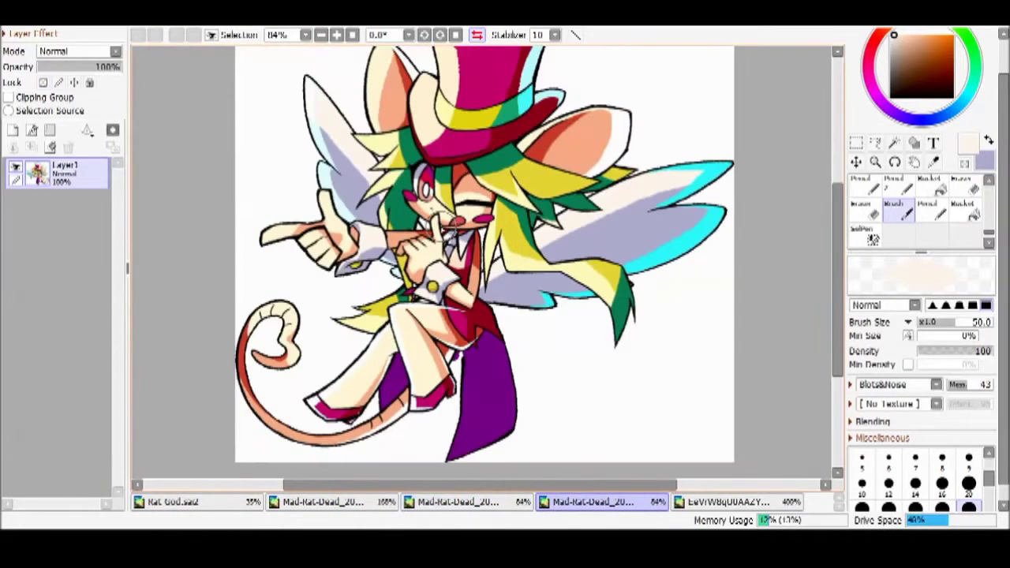
{"action": "left_click", "coordinate": [185, 503]}
{"action": "scroll", "coordinate": [15, 237], "scroll_direction": "up", "scroll_amount": 2}
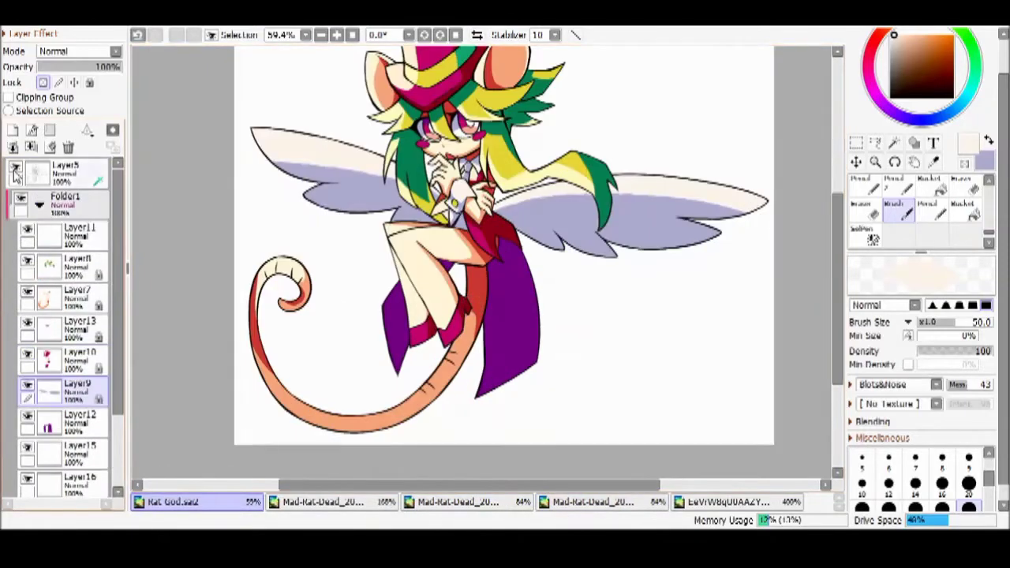
{"action": "left_click", "coordinate": [21, 171]}
{"action": "left_click", "coordinate": [21, 172]}
{"action": "left_click", "coordinate": [21, 172]}
{"action": "left_click", "coordinate": [21, 171]}
{"action": "left_click", "coordinate": [21, 171]}
{"action": "left_click", "coordinate": [21, 172]}
{"action": "left_click", "coordinate": [21, 171]}
{"action": "left_click", "coordinate": [22, 171]}
{"action": "left_click", "coordinate": [22, 171]}
{"action": "left_click", "coordinate": [21, 171]}
{"action": "scroll", "coordinate": [333, 278], "scroll_direction": "down", "scroll_amount": 3}
Shade the lower edge of the cuff's button in dark yellow on Layer16 with its opacity locked, using brush size 20
{"action": "left_click", "coordinate": [80, 243]}
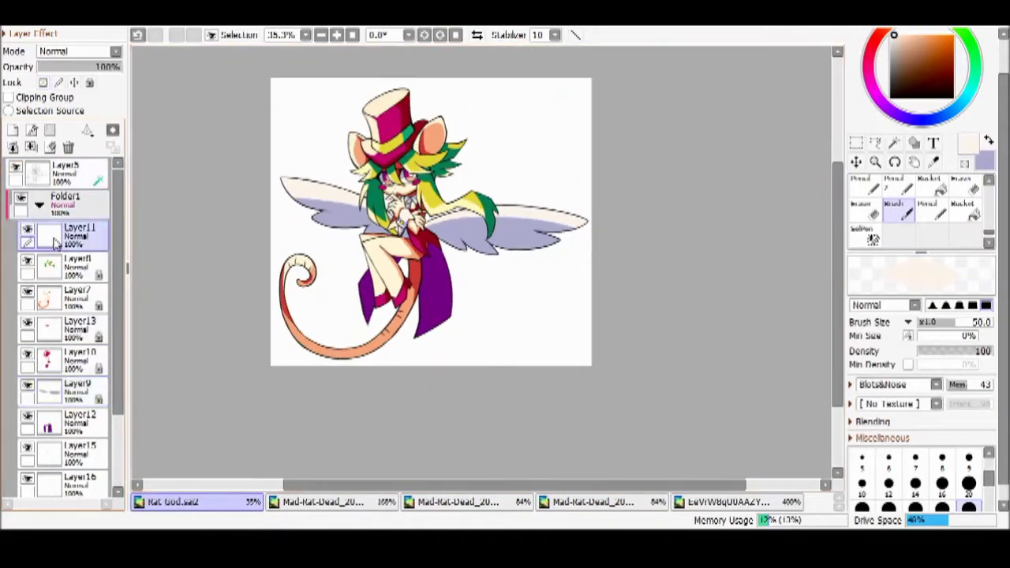
{"action": "scroll", "coordinate": [338, 210], "scroll_direction": "up", "scroll_amount": 3}
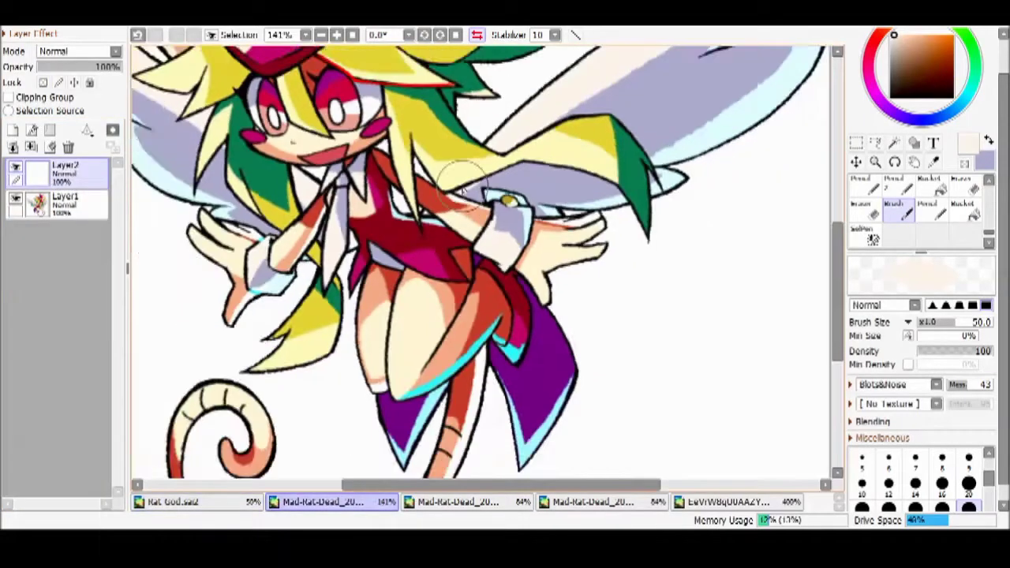
{"action": "scroll", "coordinate": [433, 426], "scroll_direction": "down", "scroll_amount": 2}
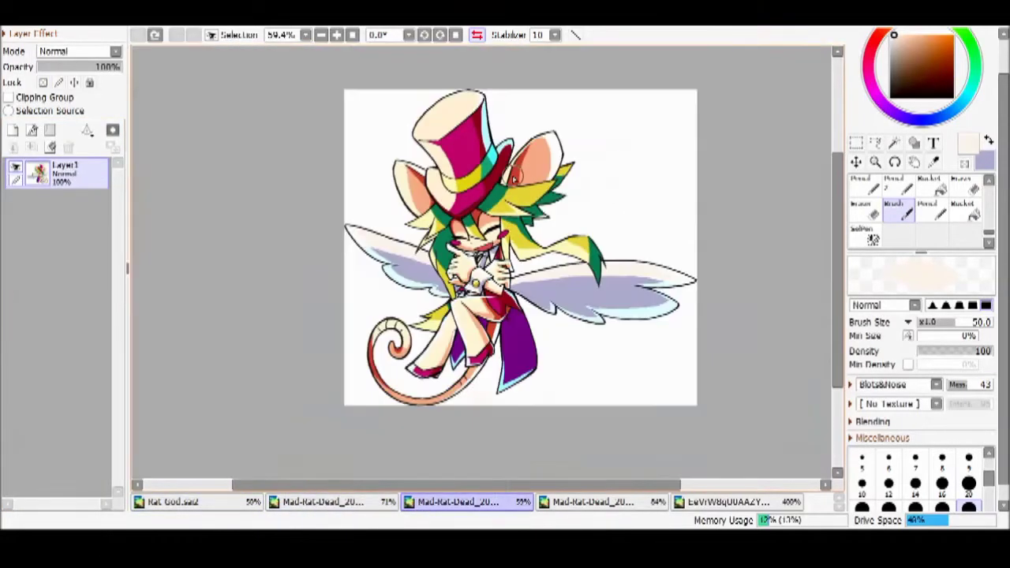
{"action": "scroll", "coordinate": [623, 305], "scroll_direction": "up", "scroll_amount": 1}
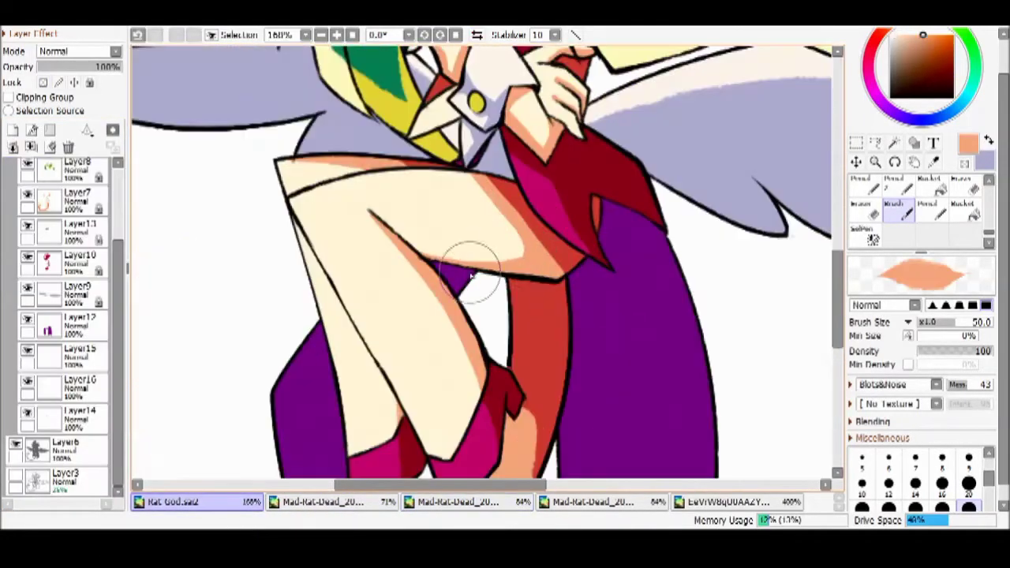
{"action": "scroll", "coordinate": [480, 247], "scroll_direction": "down", "scroll_amount": 1}
{"action": "left_click", "coordinate": [32, 353]}
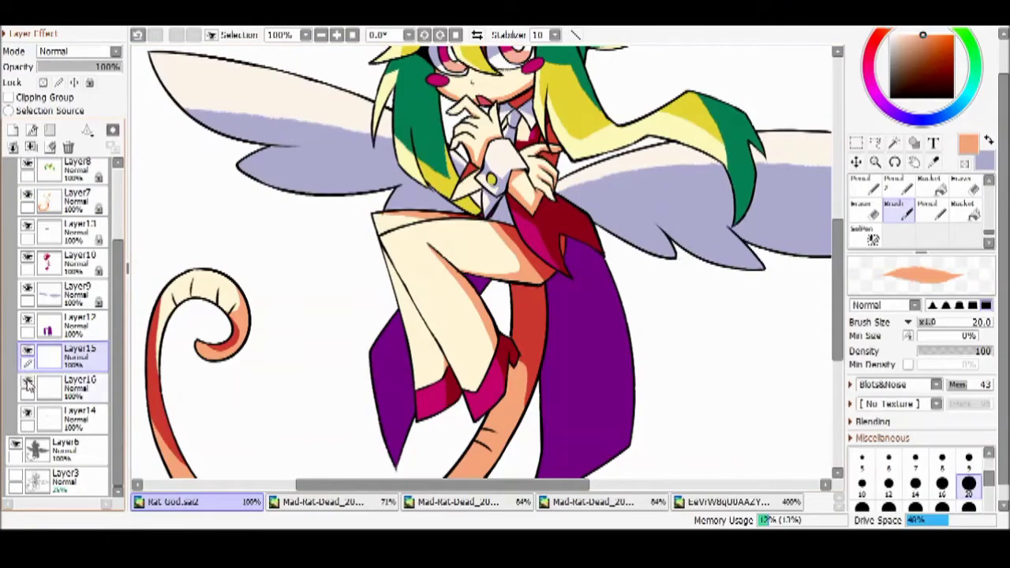
{"action": "left_click", "coordinate": [31, 201]}
{"action": "scroll", "coordinate": [543, 250], "scroll_direction": "up", "scroll_amount": 4}
{"action": "scroll", "coordinate": [496, 272], "scroll_direction": "down", "scroll_amount": 4}
{"action": "left_click", "coordinate": [31, 387]}
{"action": "left_click", "coordinate": [315, 502]}
{"action": "left_click", "coordinate": [170, 501]}
{"action": "scroll", "coordinate": [375, 307], "scroll_direction": "up", "scroll_amount": 6}
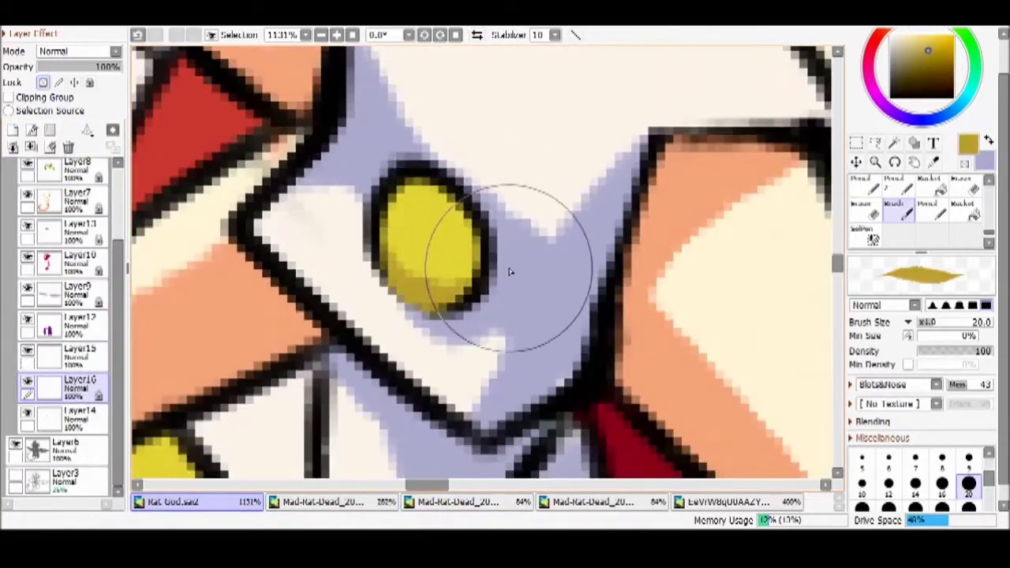
Pick the bright cyan from the reference pictures, move Layer11 above Folder1 and turn on its clipping group
{"action": "left_click", "coordinate": [456, 502]}
{"action": "scroll", "coordinate": [418, 260], "scroll_direction": "up", "scroll_amount": 4}
{"action": "left_click", "coordinate": [315, 502]}
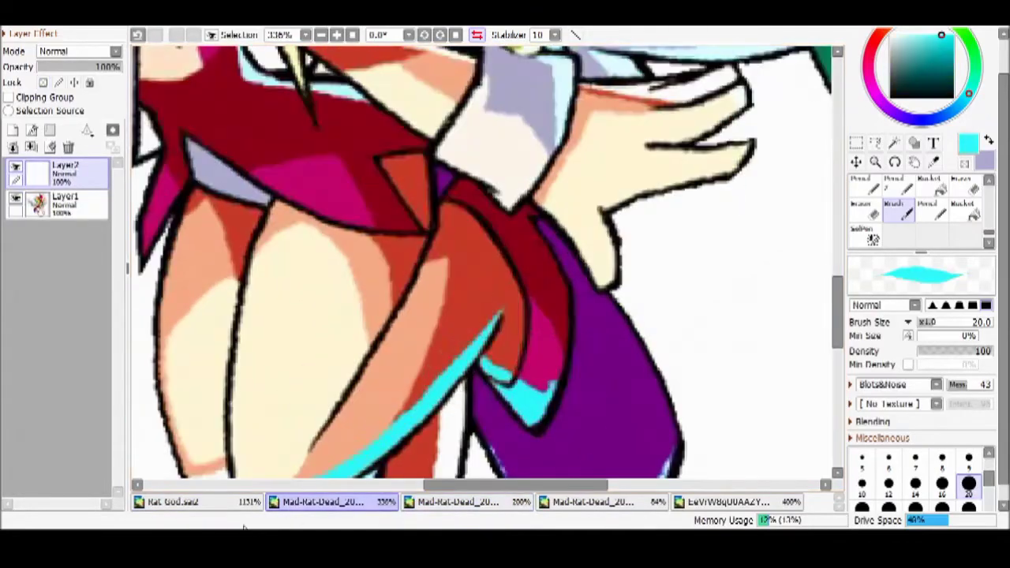
{"action": "left_click", "coordinate": [169, 501]}
{"action": "left_click", "coordinate": [79, 233]}
{"action": "left_click_drag", "start_coordinate": [79, 233], "coordinate": [75, 189]}
{"action": "scroll", "coordinate": [473, 260], "scroll_direction": "down", "scroll_amount": 8}
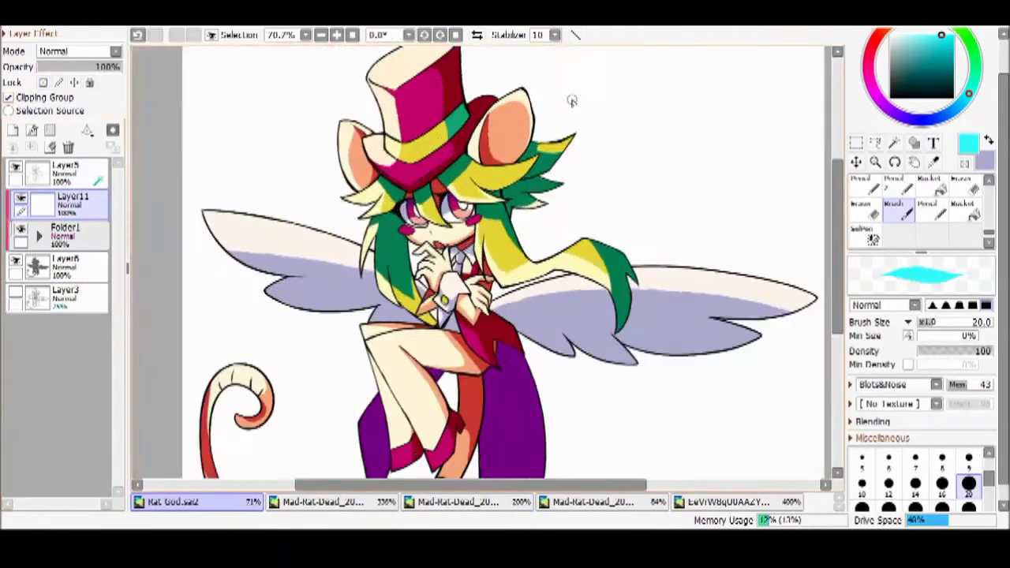
Set Layer11 to Screen and paint cyan rim light along the shaded side of the hat's crown, band and brim
{"action": "left_click", "coordinate": [377, 505]}
{"action": "scroll", "coordinate": [481, 261], "scroll_direction": "down", "scroll_amount": 4}
{"action": "left_click", "coordinate": [170, 502]}
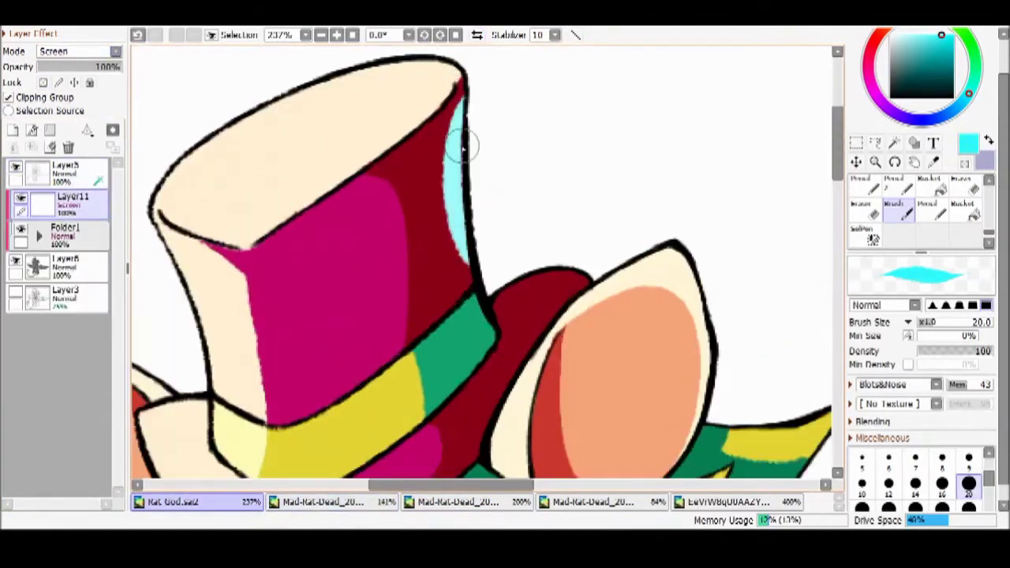
{"action": "left_click", "coordinate": [315, 501]}
{"action": "left_click", "coordinate": [237, 502]}
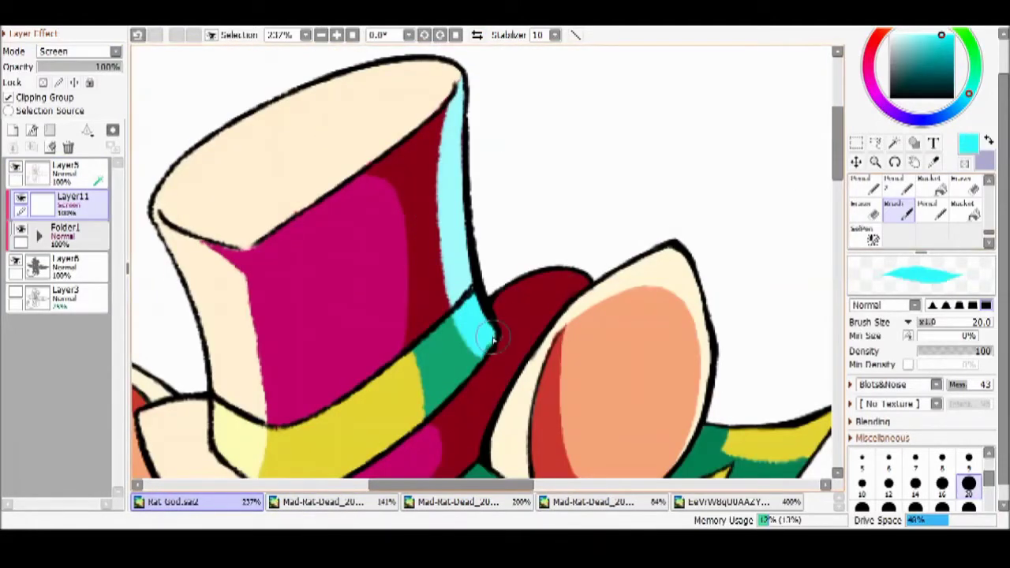
{"action": "key", "text": "ctrl+Tab"}
{"action": "key", "text": "ctrl+shift+Tab"}
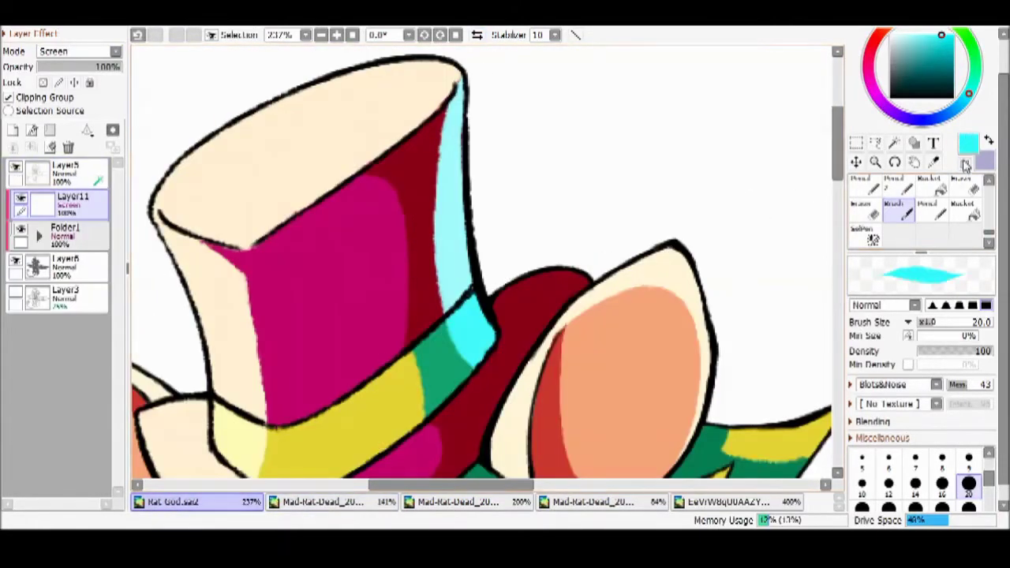
{"action": "key", "text": "ctrl+Tab"}
{"action": "key", "text": "ctrl+shift+Tab"}
{"action": "scroll", "coordinate": [581, 243], "scroll_direction": "down", "scroll_amount": 3}
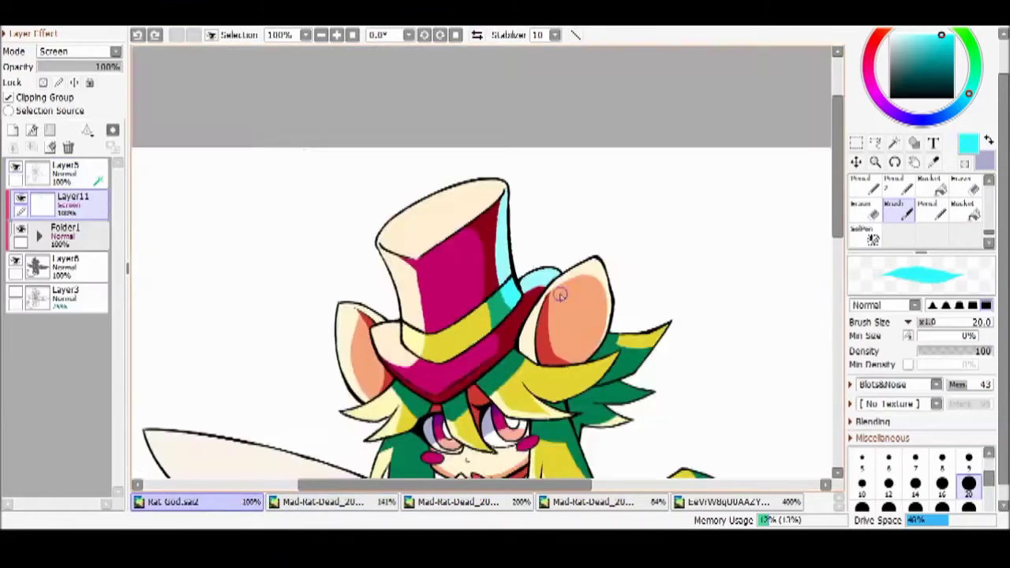
Paint cyan rim light around the outer rim of the large ear beside the hat on Layer11
{"action": "scroll", "coordinate": [581, 243], "scroll_direction": "up", "scroll_amount": 2}
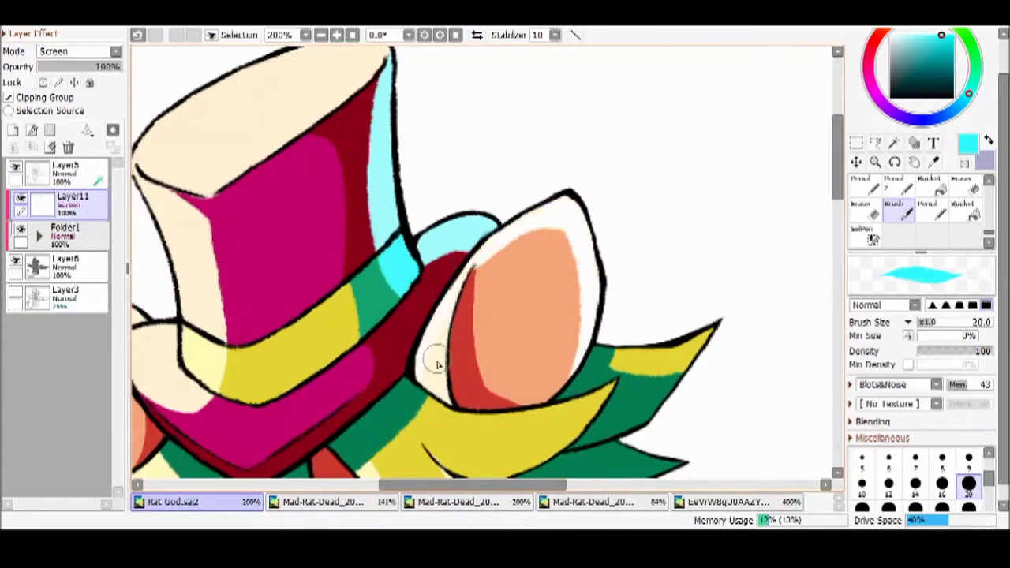
{"action": "key", "text": "c"}
{"action": "key", "text": "c"}
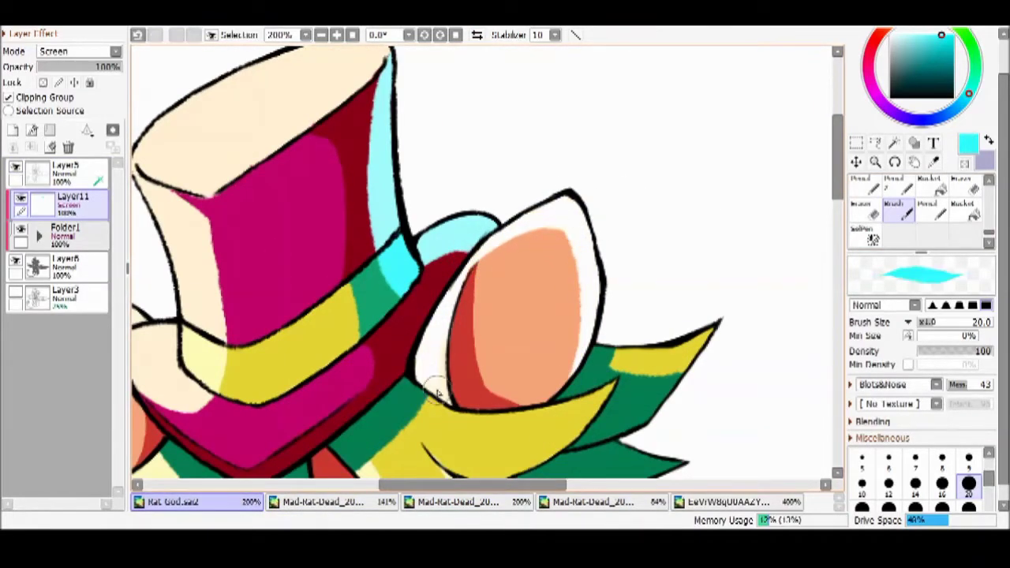
{"action": "key", "text": "c"}
{"action": "key", "text": "c"}
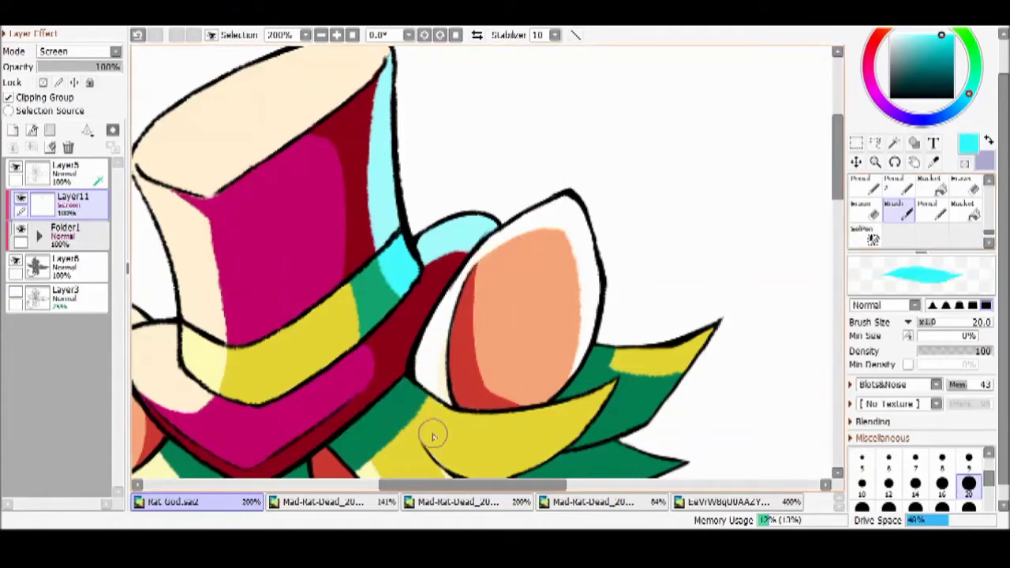
Paint cyan rim light along the tip and lower edge of the left wing's upper feather on Layer11
{"action": "scroll", "coordinate": [423, 255], "scroll_direction": "down", "scroll_amount": 5}
{"action": "scroll", "coordinate": [424, 255], "scroll_direction": "down", "scroll_amount": 2}
{"action": "scroll", "coordinate": [350, 354], "scroll_direction": "up", "scroll_amount": 5}
{"action": "left_click_drag", "start_coordinate": [276, 297], "coordinate": [481, 365]}
{"action": "left_click_drag", "start_coordinate": [276, 296], "coordinate": [398, 359]}
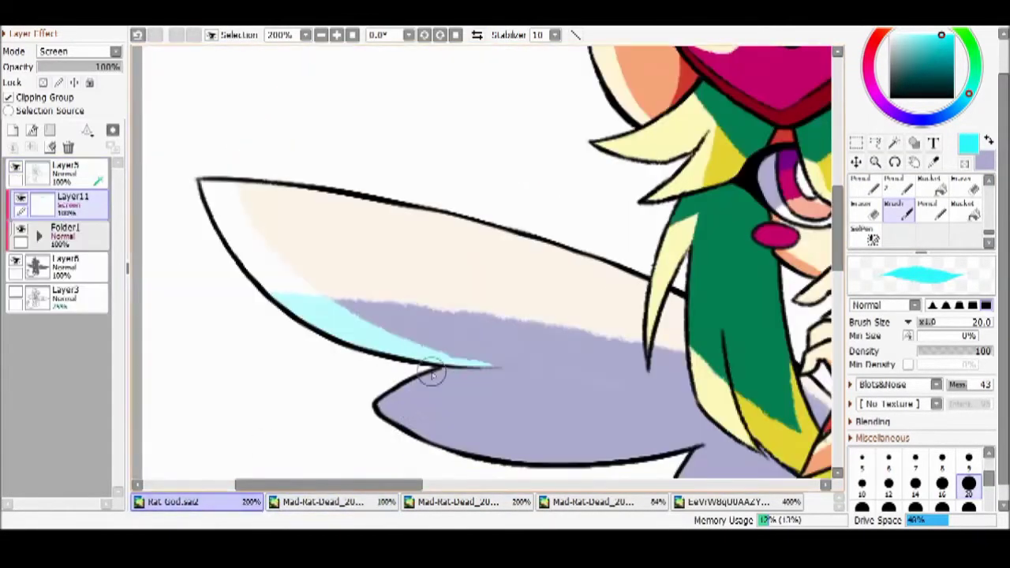
Check the reference wings and paint cyan rim light along the left wing's lower feather down to the leg, trimming the overspill
{"action": "left_click", "coordinate": [323, 502]}
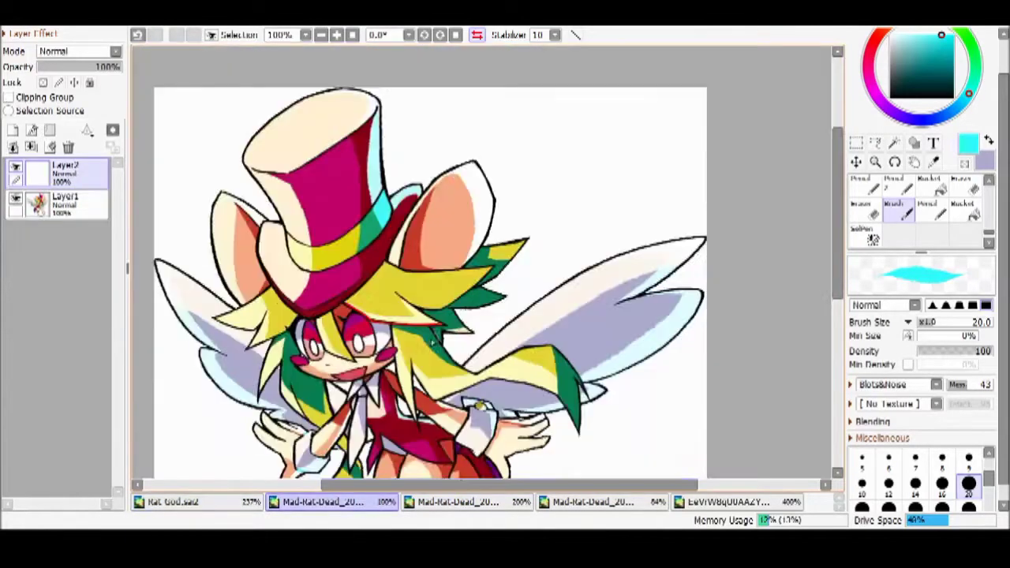
{"action": "left_click", "coordinate": [457, 501]}
{"action": "scroll", "coordinate": [481, 315], "scroll_direction": "down", "scroll_amount": 2}
{"action": "left_click", "coordinate": [169, 502]}
{"action": "scroll", "coordinate": [603, 351], "scroll_direction": "up", "scroll_amount": 2}
{"action": "left_click_drag", "start_coordinate": [604, 351], "coordinate": [626, 364]}
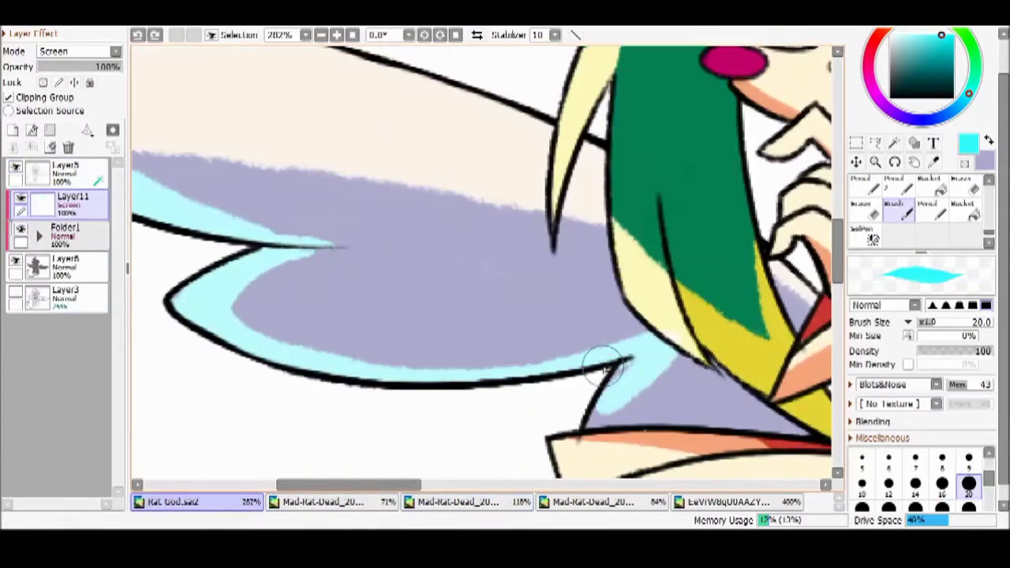
{"action": "left_click_drag", "start_coordinate": [601, 412], "coordinate": [647, 364]}
{"action": "left_click", "coordinate": [965, 163]}
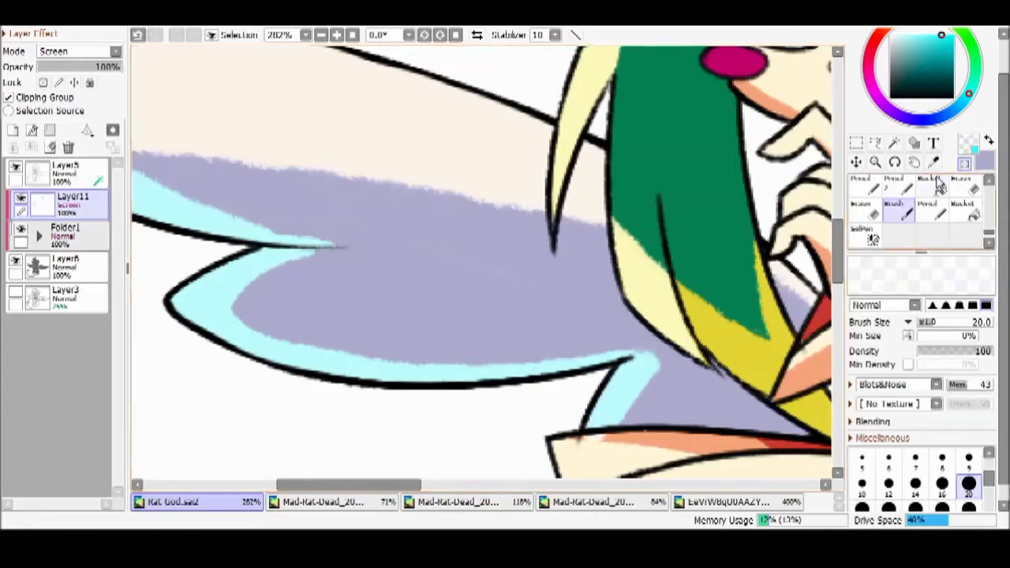
{"action": "scroll", "coordinate": [643, 341], "scroll_direction": "down", "scroll_amount": 5}
{"action": "scroll", "coordinate": [599, 316], "scroll_direction": "up", "scroll_amount": 1}
{"action": "left_click", "coordinate": [966, 163]}
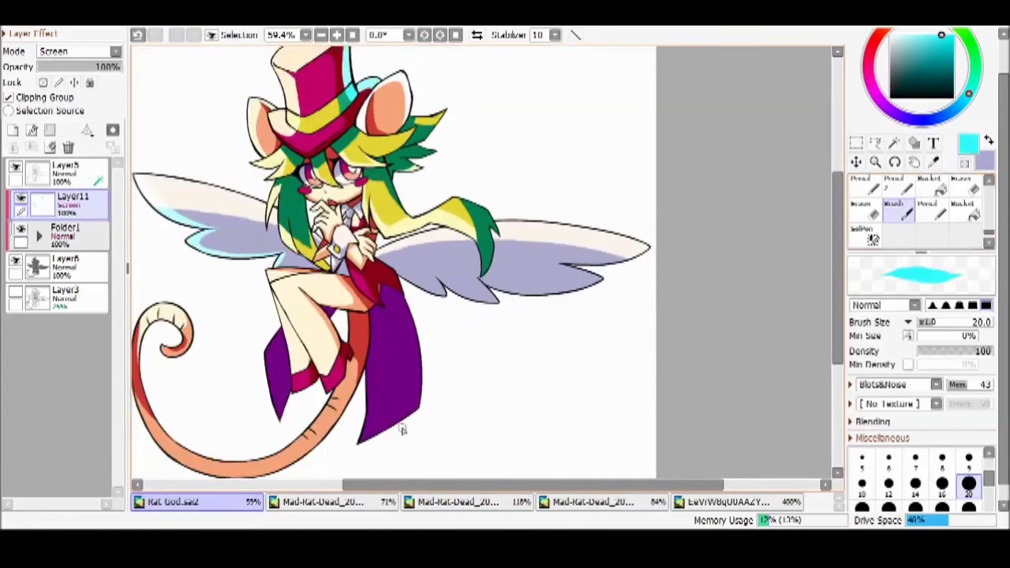
Check the references and paint cyan rim light along the front leg's upper and outer edges and its shoe tip
{"action": "left_click", "coordinate": [323, 501]}
{"action": "left_click", "coordinate": [458, 502]}
{"action": "scroll", "coordinate": [488, 247], "scroll_direction": "up", "scroll_amount": 2}
{"action": "left_click", "coordinate": [167, 502]}
{"action": "scroll", "coordinate": [552, 227], "scroll_direction": "up", "scroll_amount": 4}
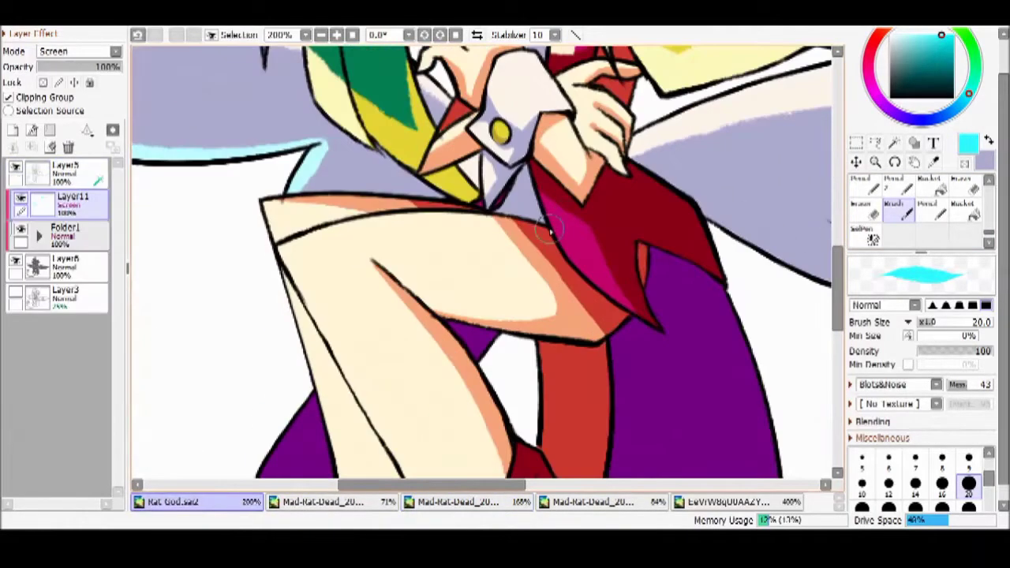
{"action": "scroll", "coordinate": [292, 271], "scroll_direction": "down", "scroll_amount": 1}
{"action": "left_click_drag", "start_coordinate": [293, 271], "coordinate": [258, 111]}
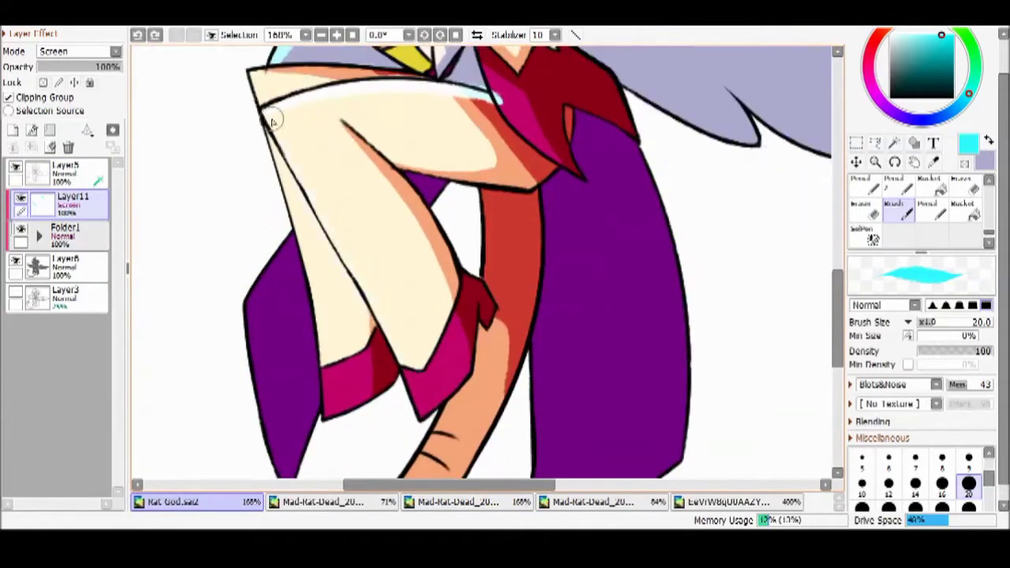
Select the rear leg area outside the front leg's outline and clear the rim light overspill from it on Layer11
{"action": "key", "text": "w"}
{"action": "left_click", "coordinate": [272, 137]}
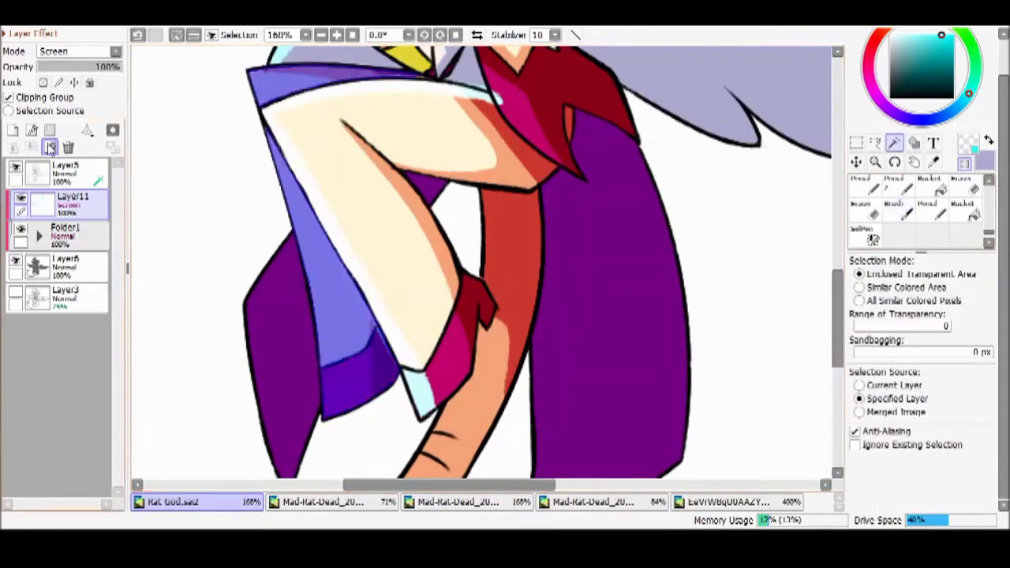
{"action": "left_click", "coordinate": [50, 147]}
{"action": "left_click", "coordinate": [893, 207]}
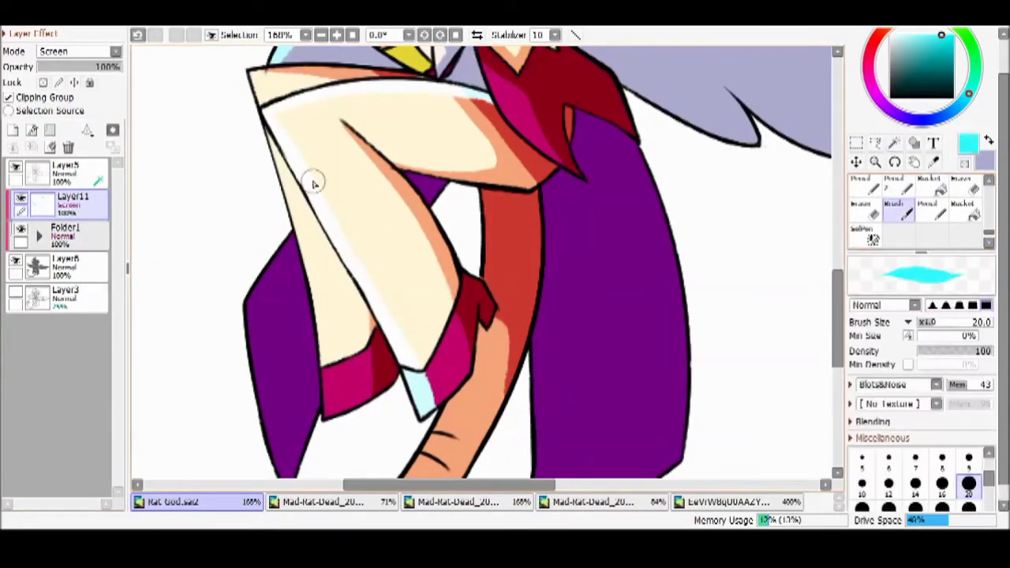
Add a thin cyan rim light along the heel of the front shoe and trim it to match the reference
{"action": "left_click", "coordinate": [458, 502]}
{"action": "left_click", "coordinate": [174, 502]}
{"action": "left_click_drag", "start_coordinate": [458, 280], "coordinate": [492, 309]}
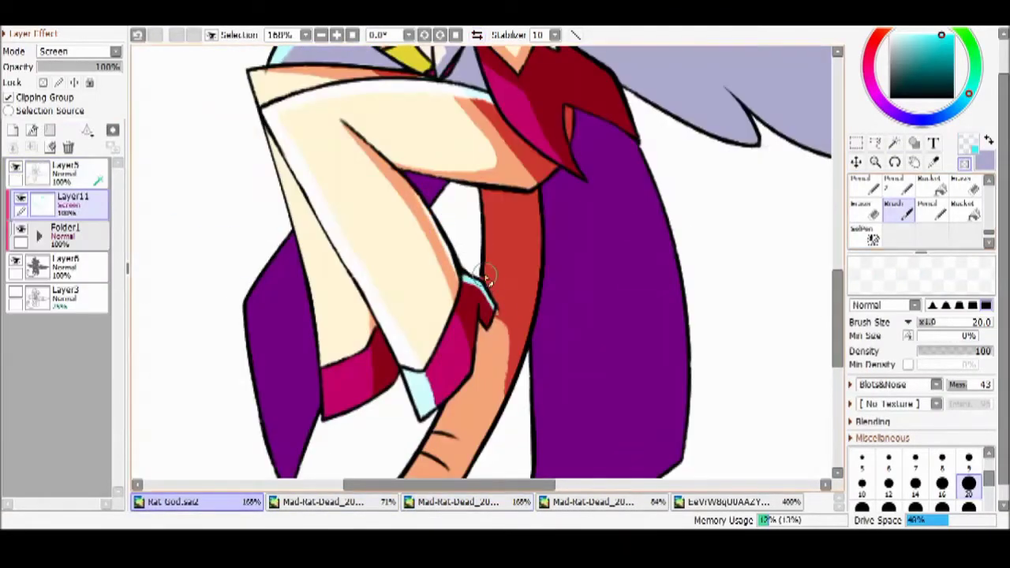
Paint cyan rim light along the inner and bottom edges of the large purple coat tail on Layer11
{"action": "left_click", "coordinate": [371, 502]}
{"action": "left_click", "coordinate": [173, 502]}
{"action": "left_click_drag", "start_coordinate": [300, 418], "coordinate": [311, 241]}
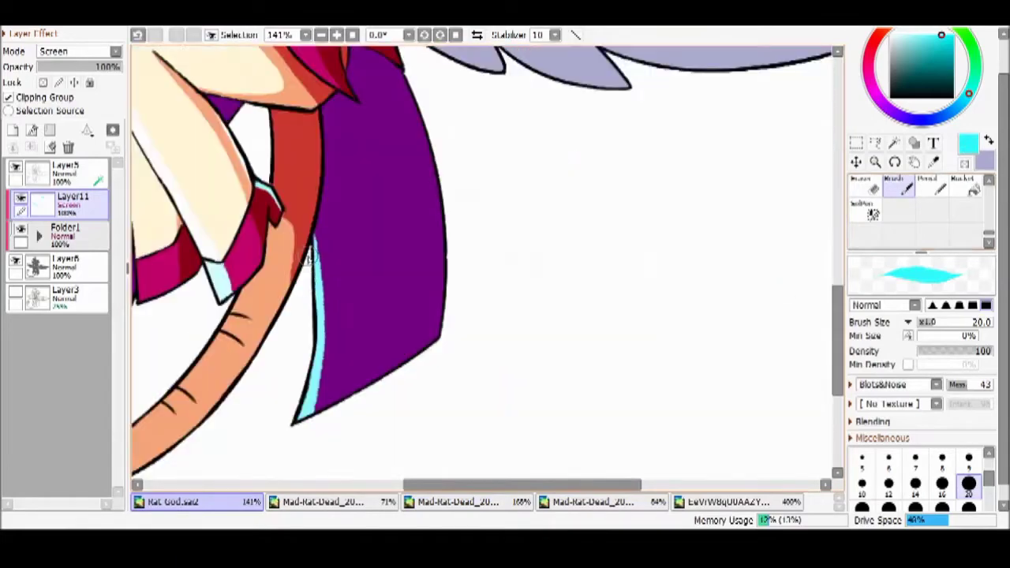
{"action": "left_click", "coordinate": [964, 163]}
{"action": "left_click_drag", "start_coordinate": [347, 371], "coordinate": [438, 319]}
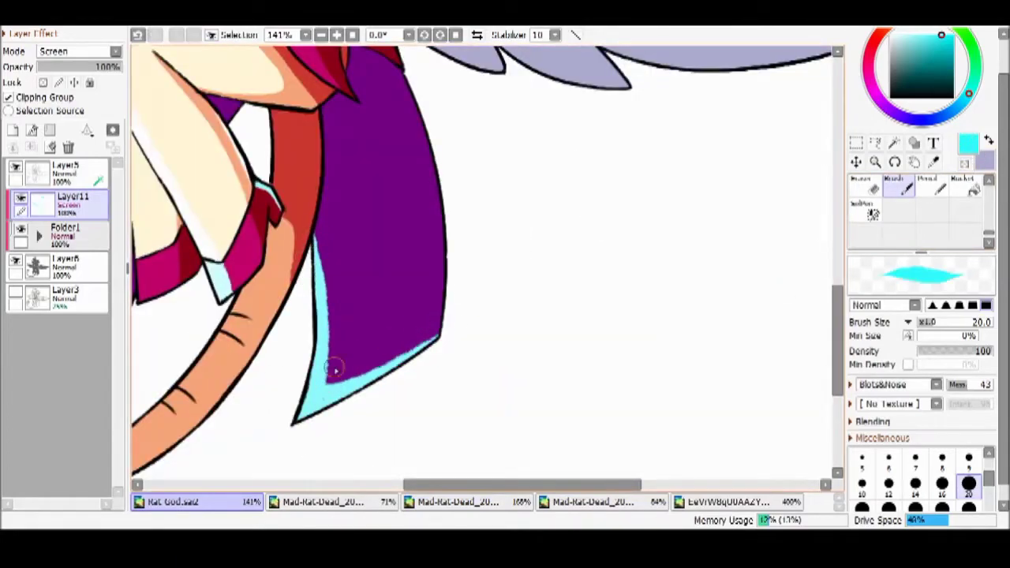
Paint cyan rim light on the rear shoe's tip and along the small coat tail's edge beside the leg
{"action": "scroll", "coordinate": [378, 377], "scroll_direction": "down", "scroll_amount": 3}
{"action": "scroll", "coordinate": [288, 287], "scroll_direction": "up", "scroll_amount": 4}
{"action": "scroll", "coordinate": [302, 229], "scroll_direction": "down", "scroll_amount": 1}
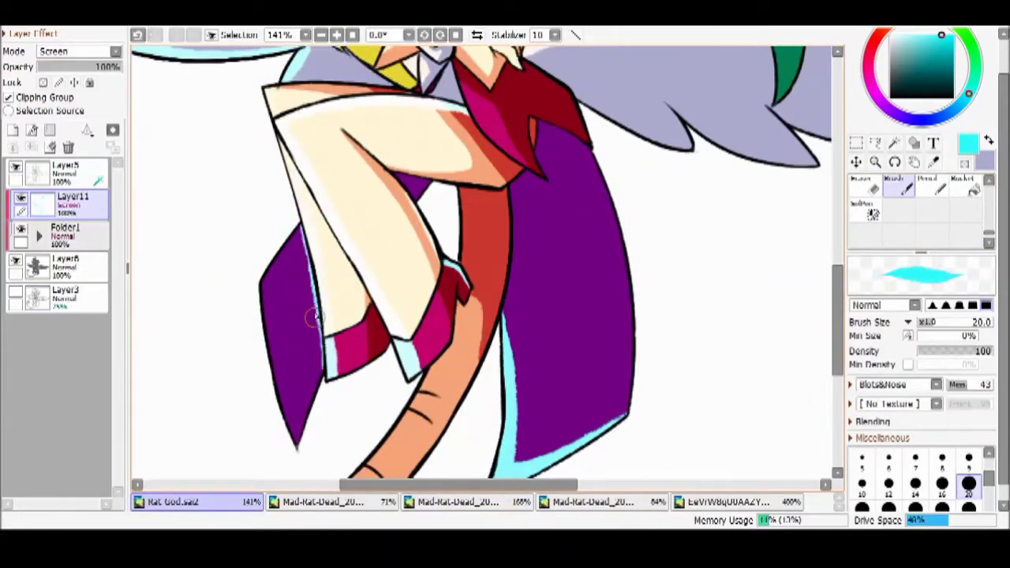
Paint cyan rim light along the rear thigh's upper edge, view Layer11 in Normal mode and trim the light's lower edge
{"action": "left_click", "coordinate": [324, 502]}
{"action": "left_click", "coordinate": [458, 502]}
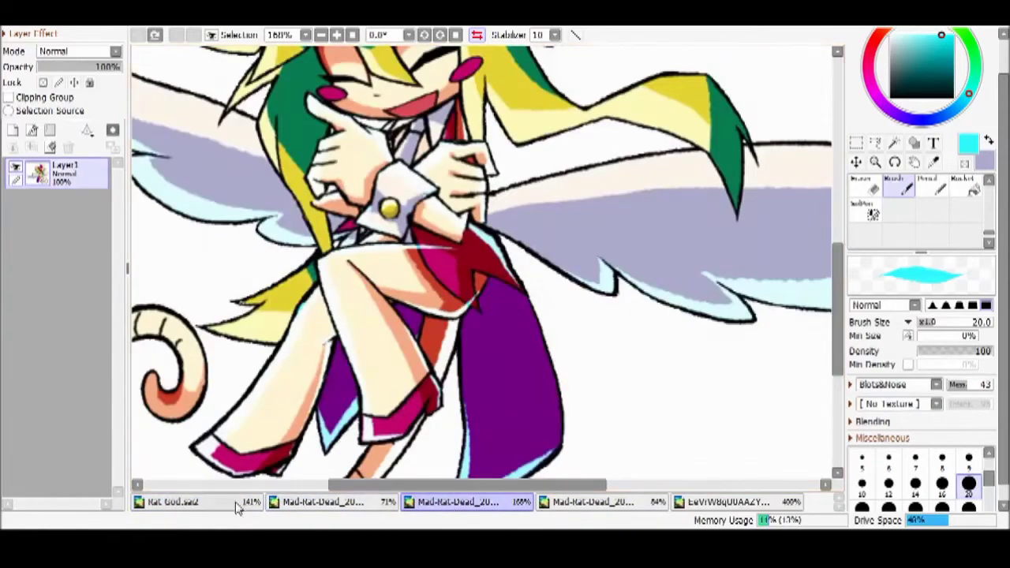
{"action": "left_click", "coordinate": [174, 502]}
{"action": "scroll", "coordinate": [295, 102], "scroll_direction": "up", "scroll_amount": 7}
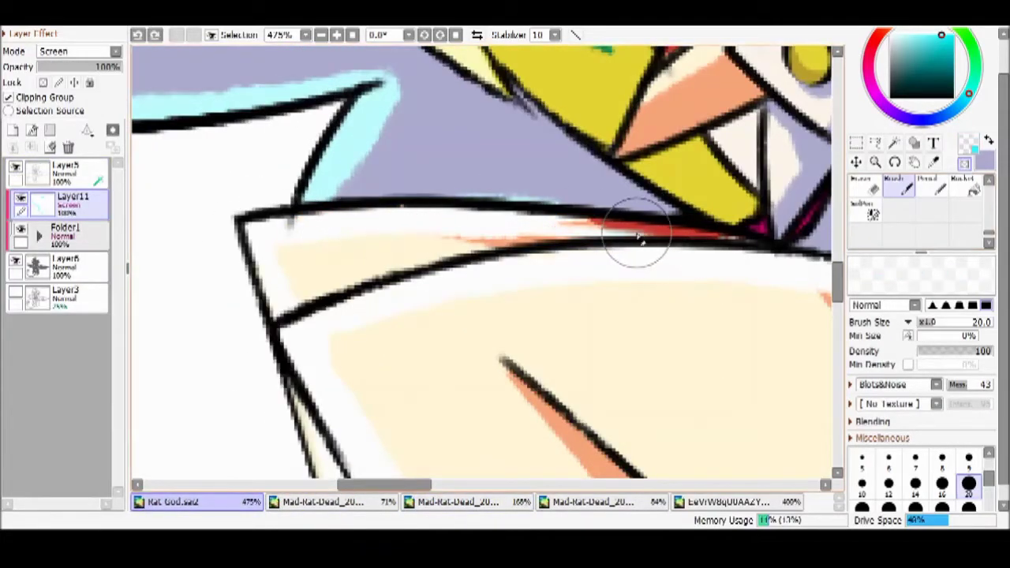
{"action": "key", "text": "ctrl+z"}
{"action": "key", "text": "e"}
{"action": "left_click", "coordinate": [899, 192]}
{"action": "key", "text": "e"}
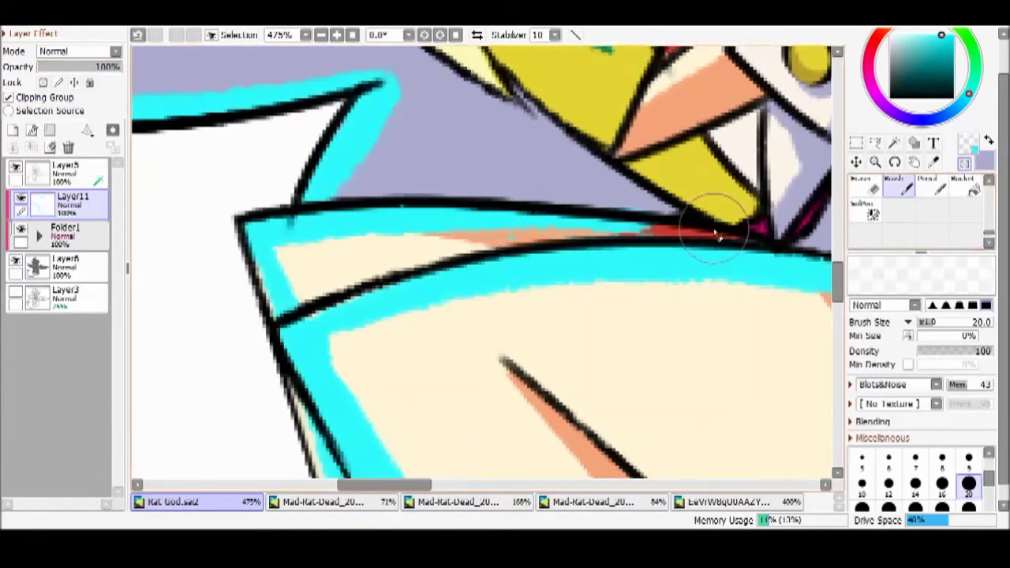
{"action": "key", "text": "e"}
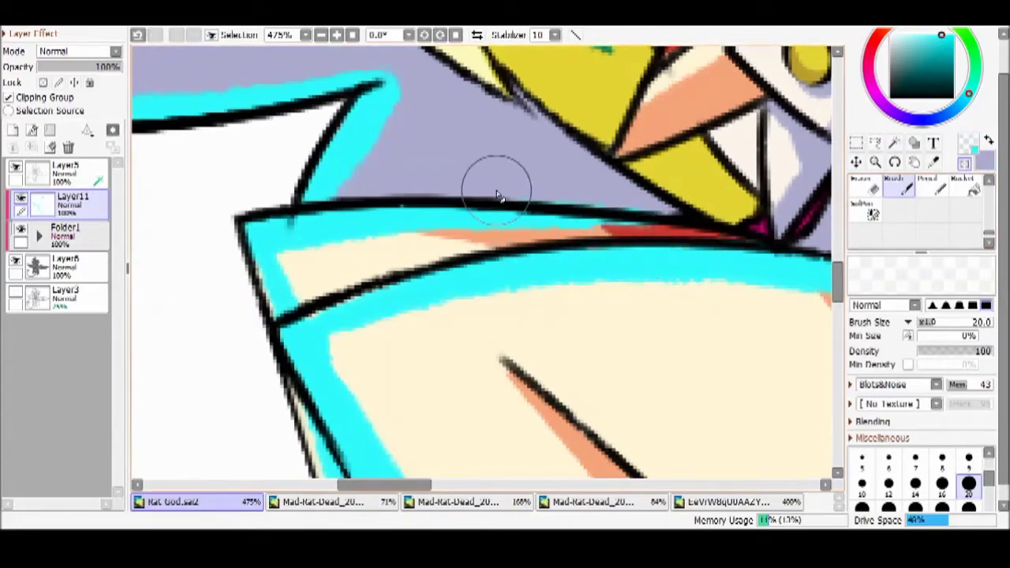
Paint a thin cyan rim light along the underside of the front thigh and around the knee
{"action": "scroll", "coordinate": [541, 198], "scroll_direction": "down", "scroll_amount": 9}
{"action": "scroll", "coordinate": [410, 435], "scroll_direction": "up", "scroll_amount": 8}
{"action": "scroll", "coordinate": [433, 298], "scroll_direction": "down", "scroll_amount": 2}
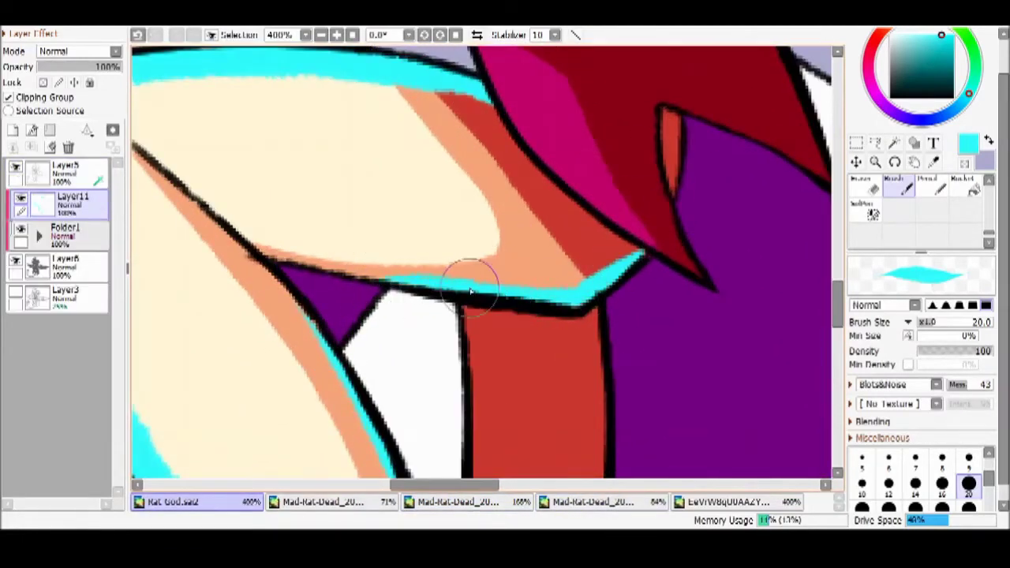
{"action": "scroll", "coordinate": [609, 274], "scroll_direction": "down", "scroll_amount": 6}
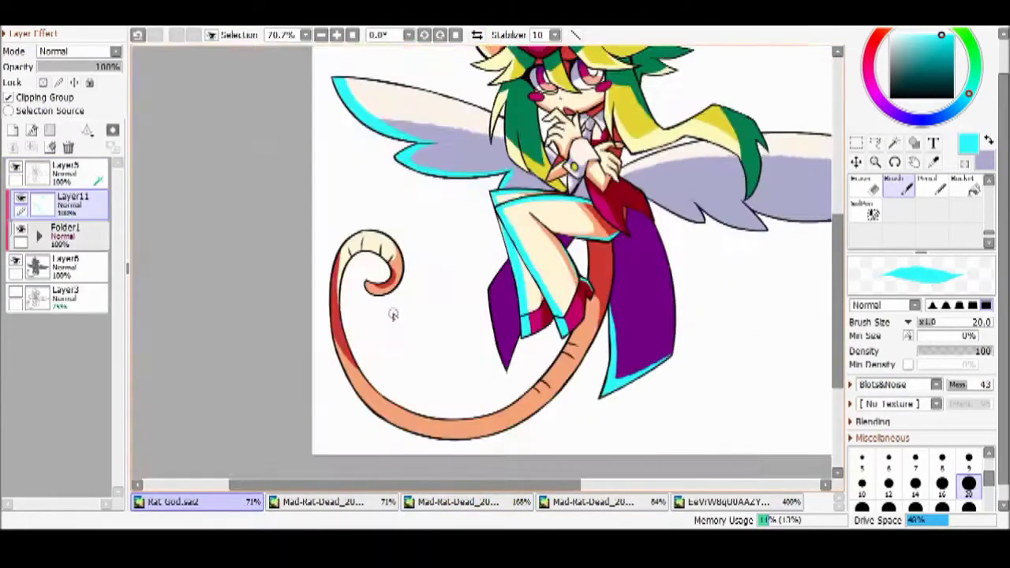
Paint cyan rim light along the outer edge of the dark red jacket below the gripping hand and trim it
{"action": "scroll", "coordinate": [327, 428], "scroll_direction": "up", "scroll_amount": 5}
{"action": "key", "text": "e"}
{"action": "left_click_drag", "start_coordinate": [662, 379], "coordinate": [591, 290]}
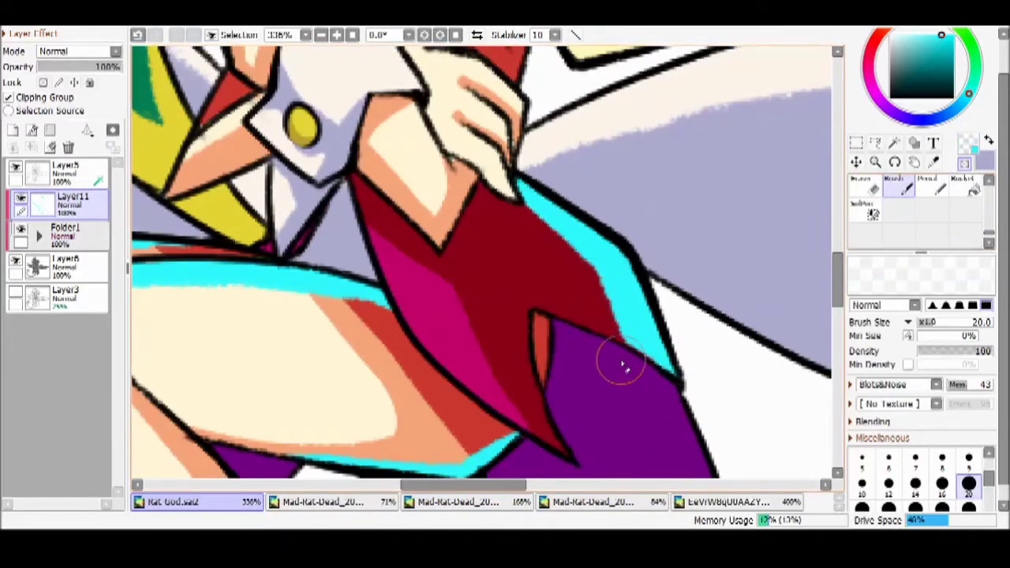
Paint cyan rim light along the outer edge of the rat tail between the leg and the large coat tail
{"action": "left_click", "coordinate": [956, 167]}
{"action": "scroll", "coordinate": [481, 261], "scroll_direction": "down", "scroll_amount": 5}
{"action": "scroll", "coordinate": [490, 65], "scroll_direction": "up", "scroll_amount": 4}
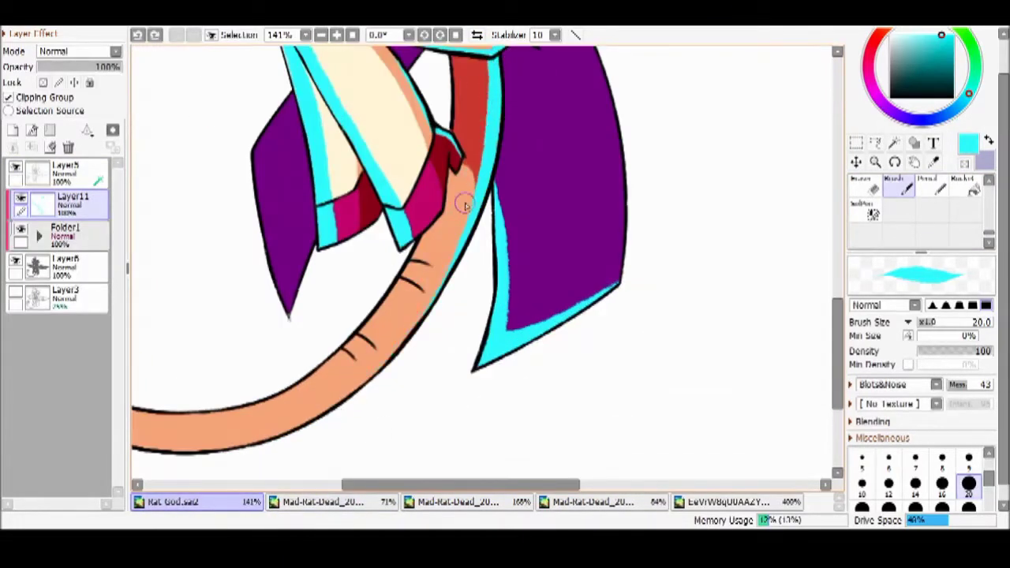
Paint cyan rim light around the pointed tip of the small purple coat tail and trim it along the outer edge
{"action": "scroll", "coordinate": [481, 150], "scroll_direction": "down", "scroll_amount": 2}
{"action": "scroll", "coordinate": [419, 187], "scroll_direction": "up", "scroll_amount": 3}
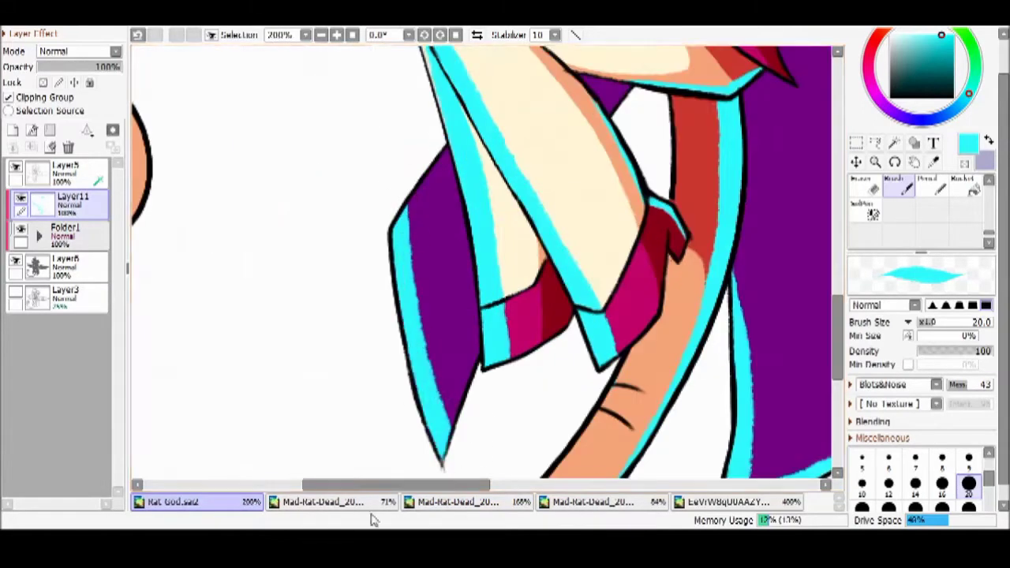
{"action": "key", "text": "e"}
{"action": "left_click_drag", "start_coordinate": [396, 210], "coordinate": [432, 362]}
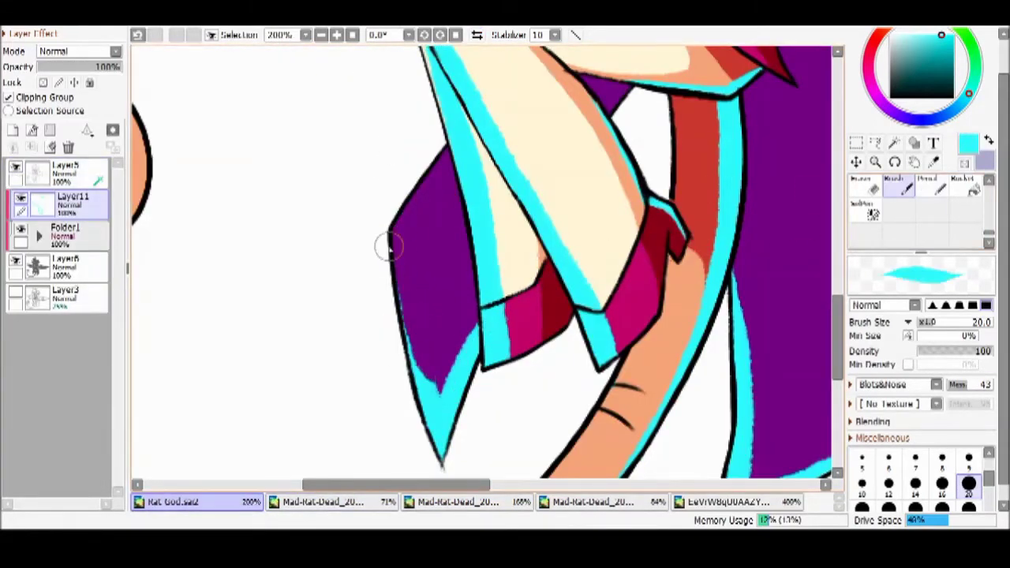
Paint cyan rim light on the tip and lower feathers of the wing behind the long hair strand, following the reference pictures
{"action": "left_click", "coordinate": [320, 502]}
{"action": "left_click", "coordinate": [594, 502]}
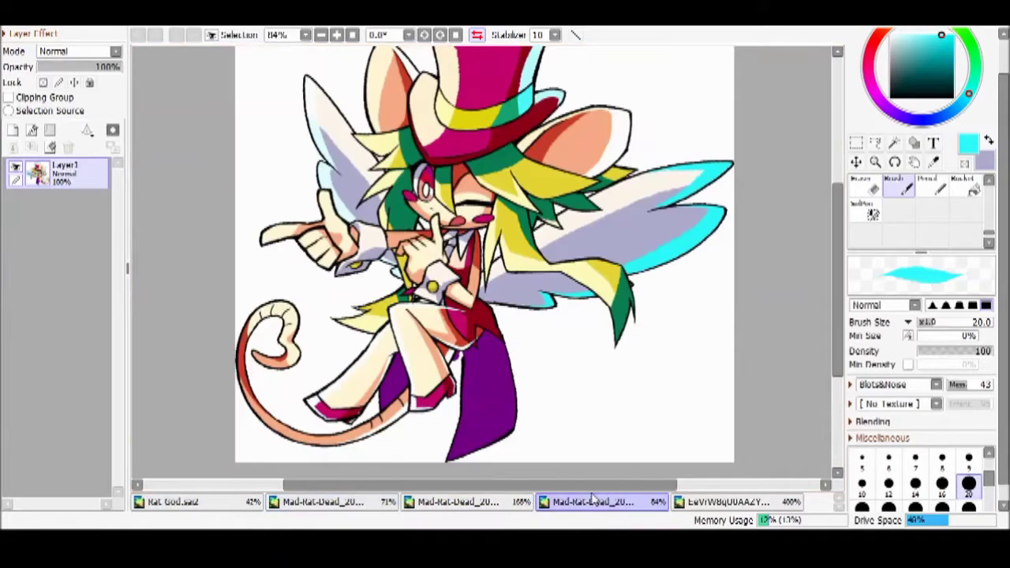
{"action": "left_click", "coordinate": [320, 502]}
{"action": "left_click", "coordinate": [174, 501]}
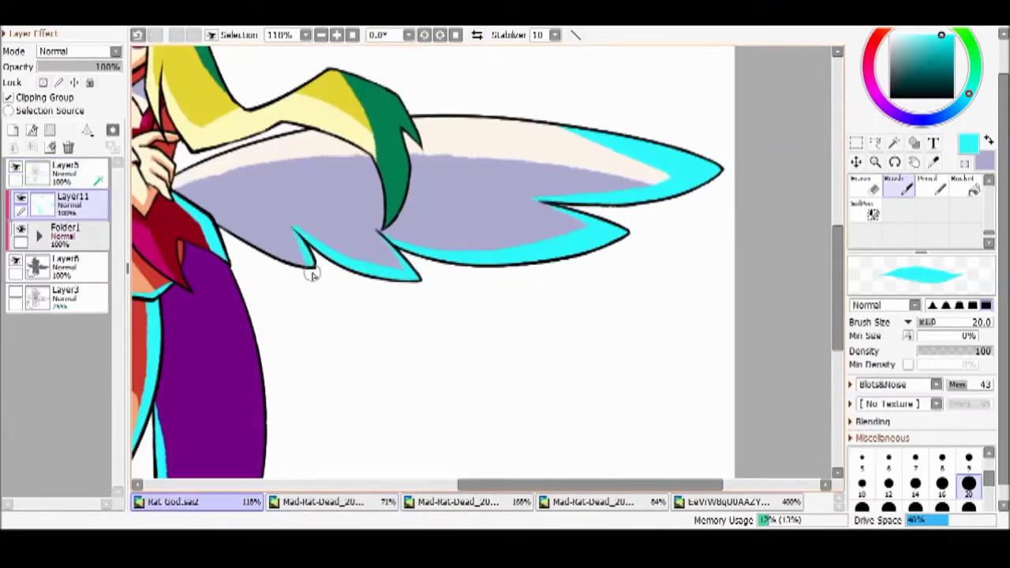
{"action": "left_click", "coordinate": [320, 502]}
{"action": "left_click", "coordinate": [173, 501]}
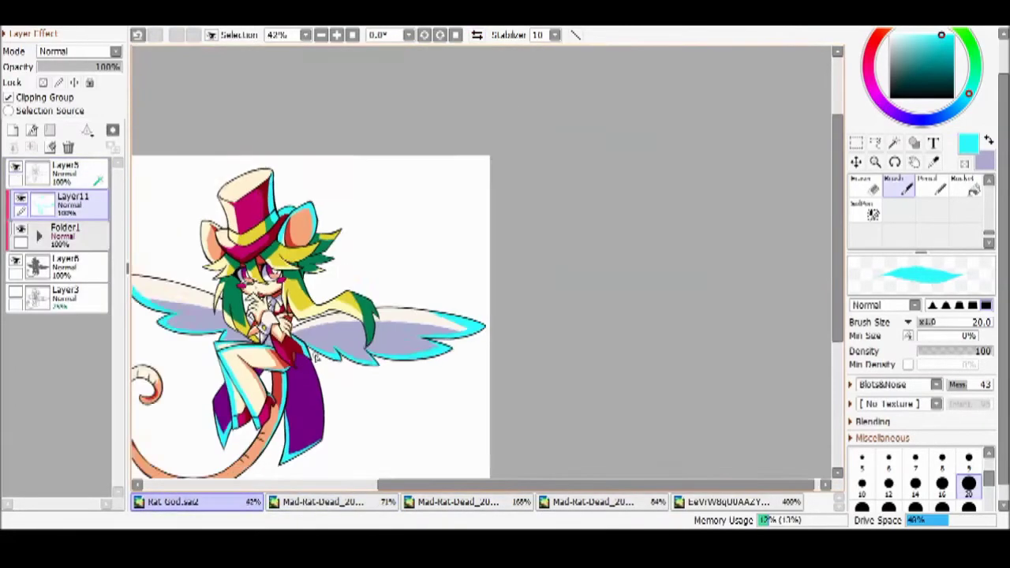
{"action": "scroll", "coordinate": [403, 237], "scroll_direction": "up", "scroll_amount": 5}
{"action": "left_click_drag", "start_coordinate": [276, 149], "coordinate": [410, 233]}
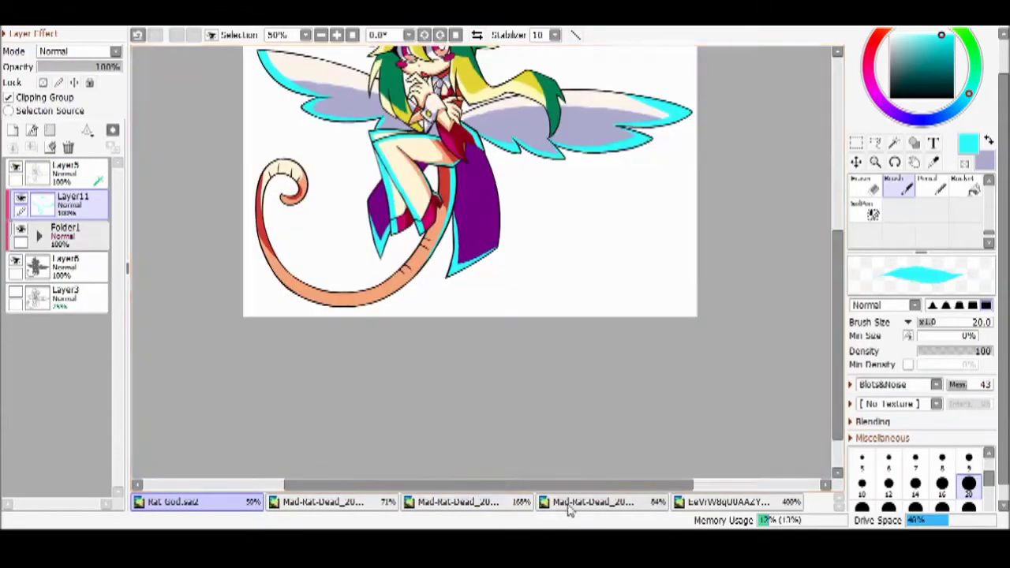
Check the hands in the reference pictures and paint cyan rim light on the raised hand's curled fingers
{"action": "left_click", "coordinate": [319, 502]}
{"action": "left_click", "coordinate": [458, 502]}
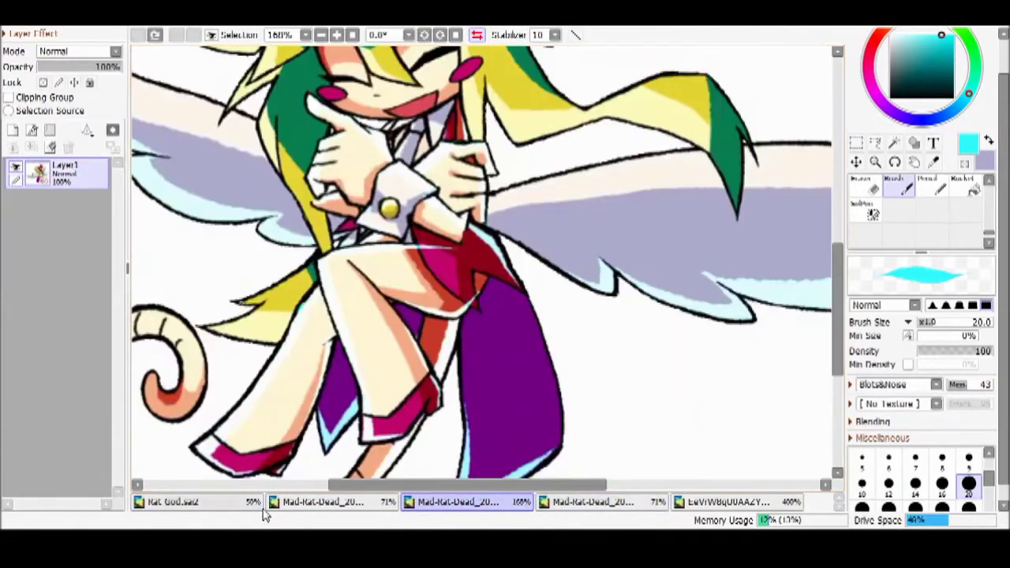
{"action": "left_click", "coordinate": [174, 502]}
{"action": "scroll", "coordinate": [355, 237], "scroll_direction": "up", "scroll_amount": 5}
{"action": "mouse_move", "coordinate": [339, 304]}
{"action": "left_mouse_down"}
{"action": "mouse_move", "coordinate": [350, 192]}
{"action": "mouse_move", "coordinate": [452, 156]}
{"action": "left_mouse_up"}
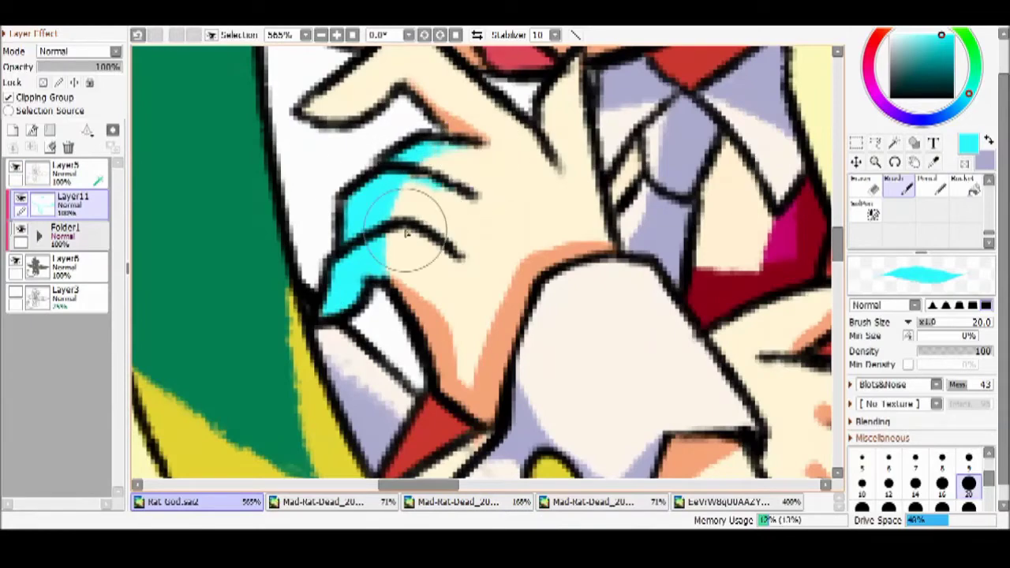
Paint cyan rim light along the raised hand's index finger and thumb and down the cuff and forearm edges
{"action": "scroll", "coordinate": [386, 241], "scroll_direction": "up", "scroll_amount": 3}
{"action": "mouse_move", "coordinate": [293, 384]}
{"action": "left_mouse_down"}
{"action": "mouse_move", "coordinate": [478, 236]}
{"action": "mouse_move", "coordinate": [642, 405]}
{"action": "left_mouse_up"}
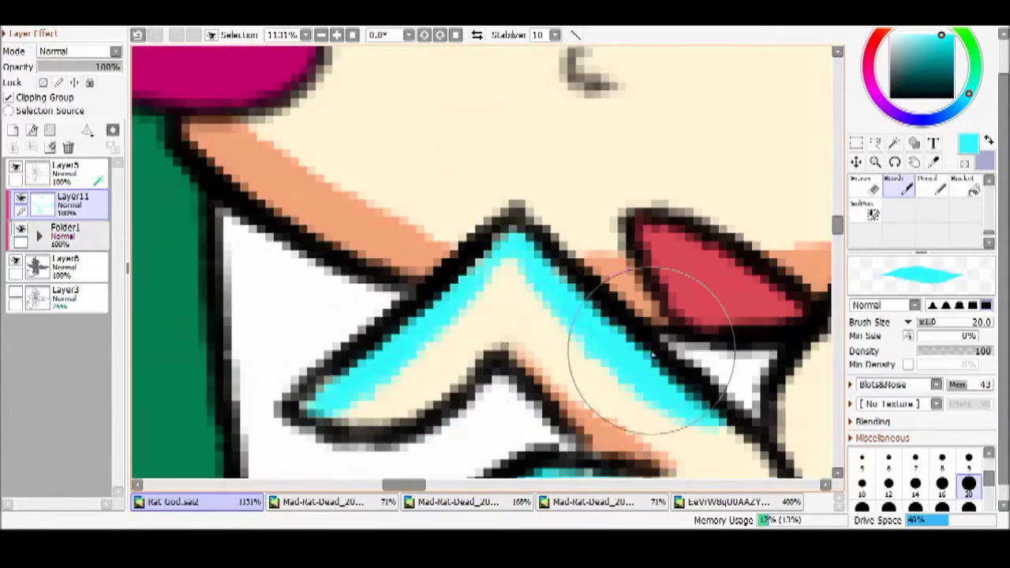
{"action": "scroll", "coordinate": [642, 405], "scroll_direction": "down", "scroll_amount": 3}
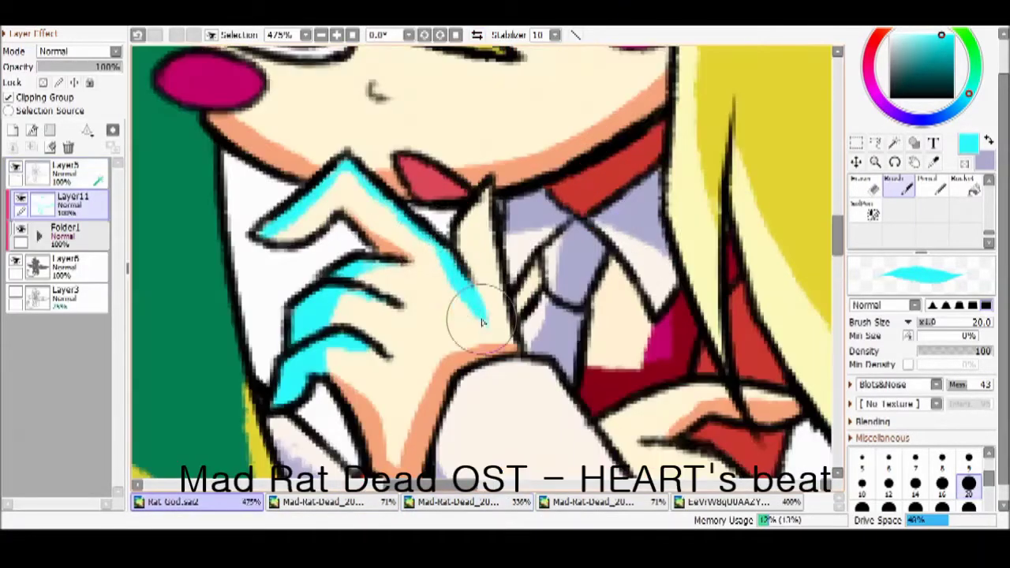
{"action": "mouse_move", "coordinate": [450, 281]}
{"action": "left_mouse_down"}
{"action": "mouse_move", "coordinate": [486, 279]}
{"action": "mouse_move", "coordinate": [489, 180]}
{"action": "left_mouse_up"}
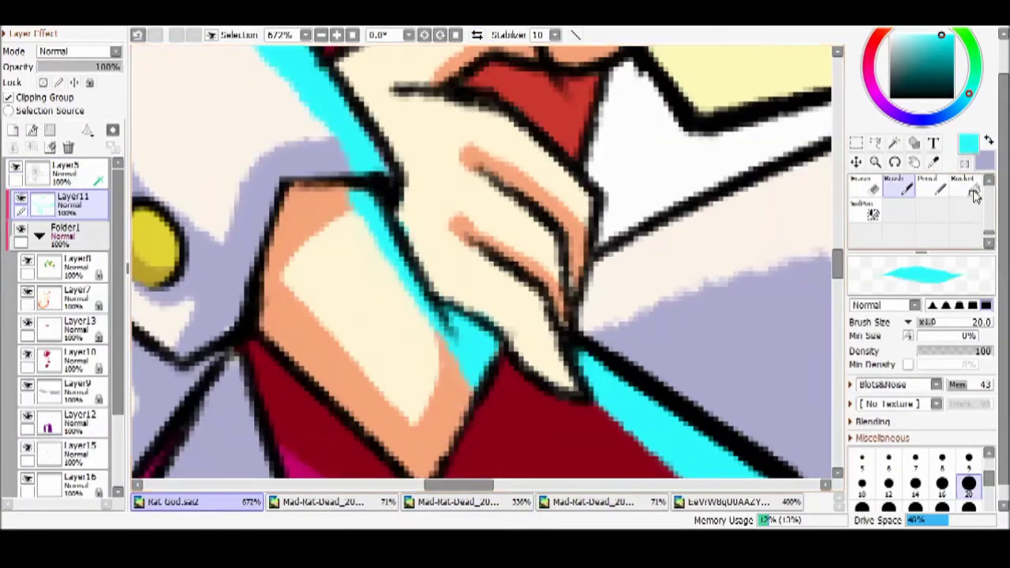
Paint cyan rim light on the gripping hand's fingers with a size 12 brush and return Layer11 to Screen mode
{"action": "left_click", "coordinate": [888, 483]}
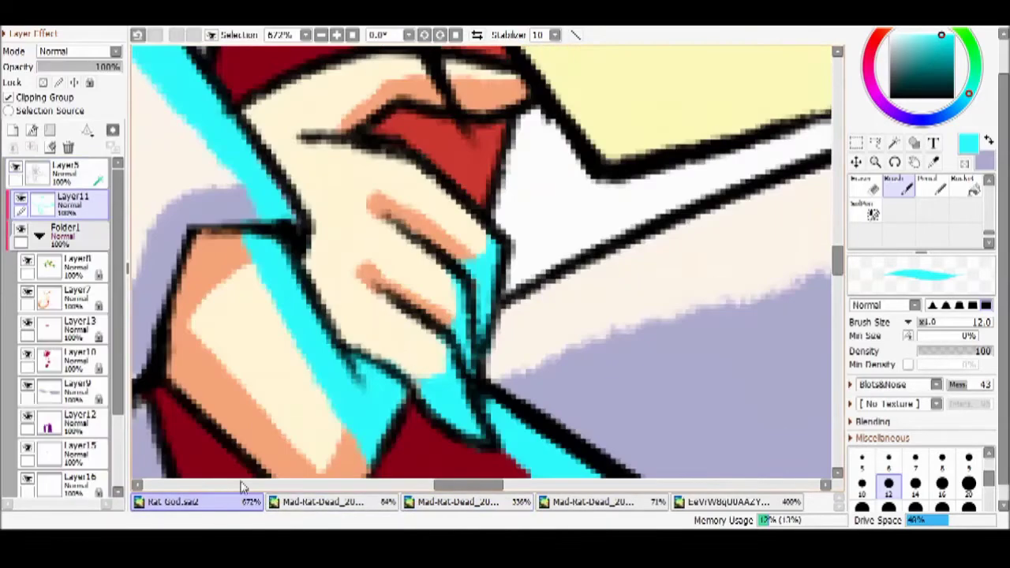
{"action": "key", "text": "h"}
{"action": "key", "text": "h"}
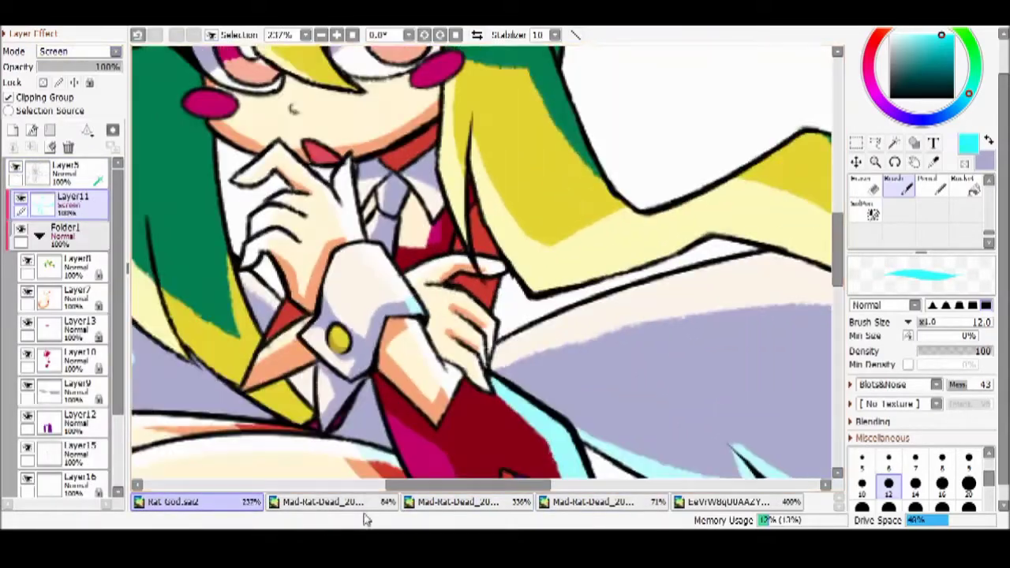
Compare the character's rim light and shading with the reference pictures
{"action": "left_click", "coordinate": [324, 502]}
{"action": "left_click", "coordinate": [462, 502]}
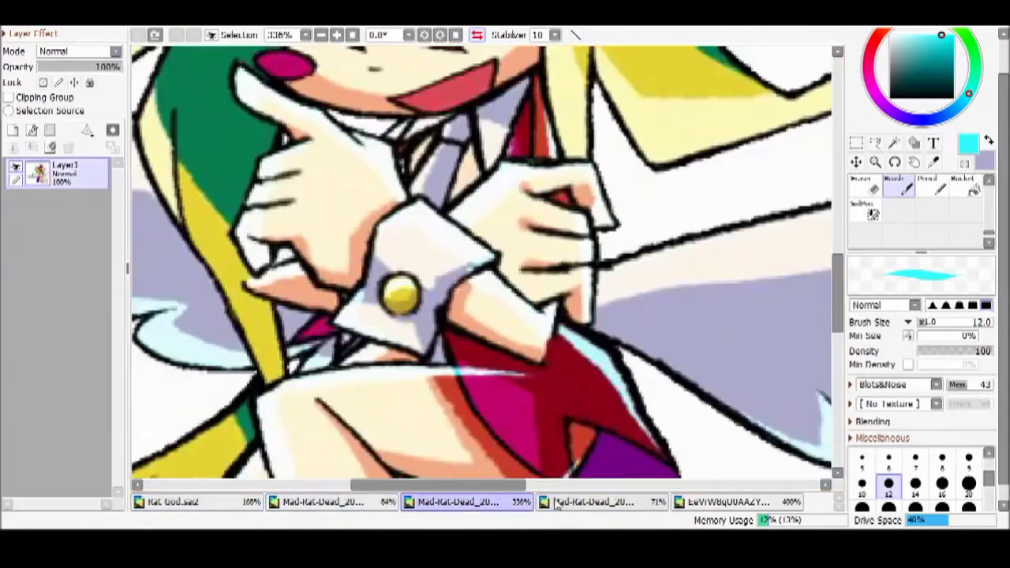
{"action": "left_click", "coordinate": [172, 501]}
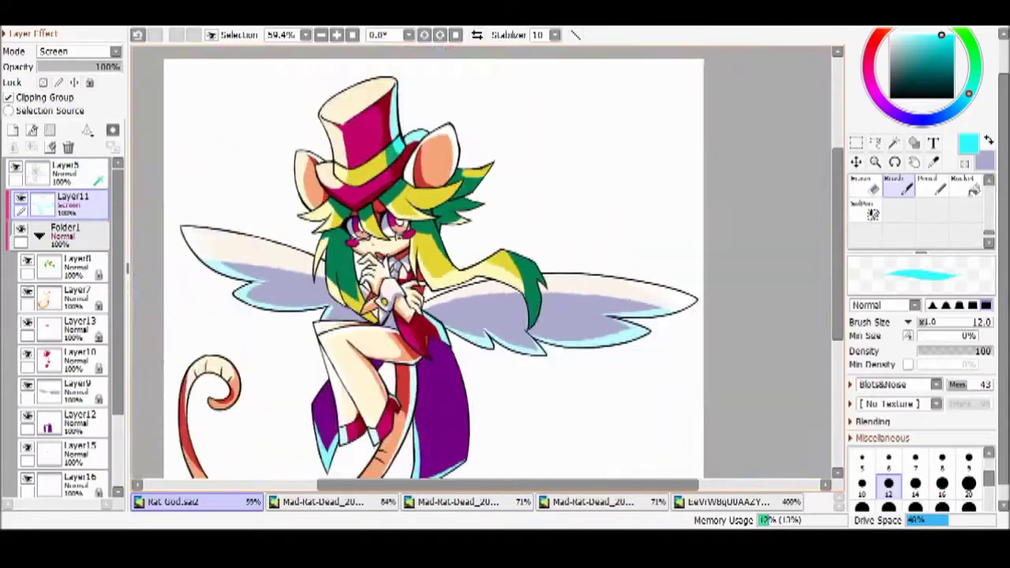
{"action": "left_click", "coordinate": [587, 501]}
{"action": "left_click", "coordinate": [695, 502]}
{"action": "scroll", "coordinate": [481, 260], "scroll_direction": "up", "scroll_amount": 3}
{"action": "scroll", "coordinate": [532, 461], "scroll_direction": "down", "scroll_amount": 3}
{"action": "scroll", "coordinate": [471, 274], "scroll_direction": "down", "scroll_amount": 3}
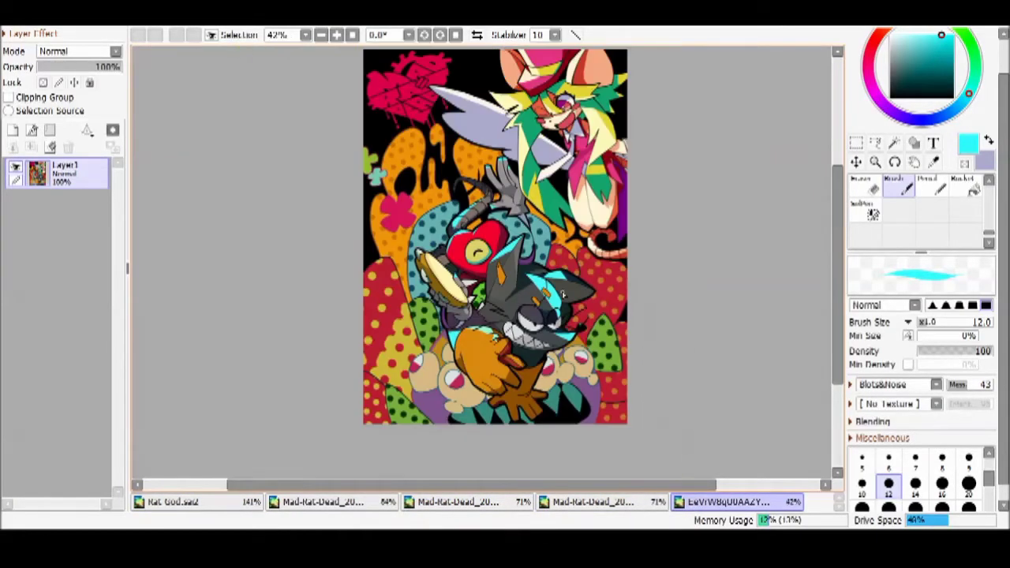
{"action": "scroll", "coordinate": [471, 273], "scroll_direction": "up", "scroll_amount": 2}
{"action": "scroll", "coordinate": [471, 273], "scroll_direction": "up", "scroll_amount": 1}
{"action": "left_click", "coordinate": [172, 501]}
{"action": "scroll", "coordinate": [308, 383], "scroll_direction": "down", "scroll_amount": 4}
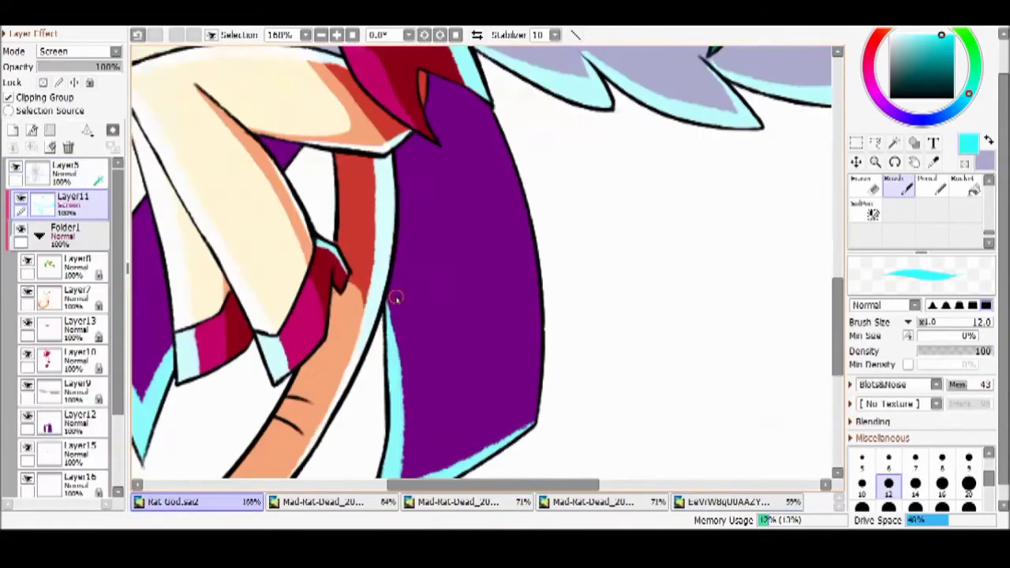
Add a new layer directly above Layer3 and fill it with pale pink as the background
{"action": "left_click", "coordinate": [39, 235]}
{"action": "left_click", "coordinate": [67, 174]}
{"action": "left_click", "coordinate": [64, 296]}
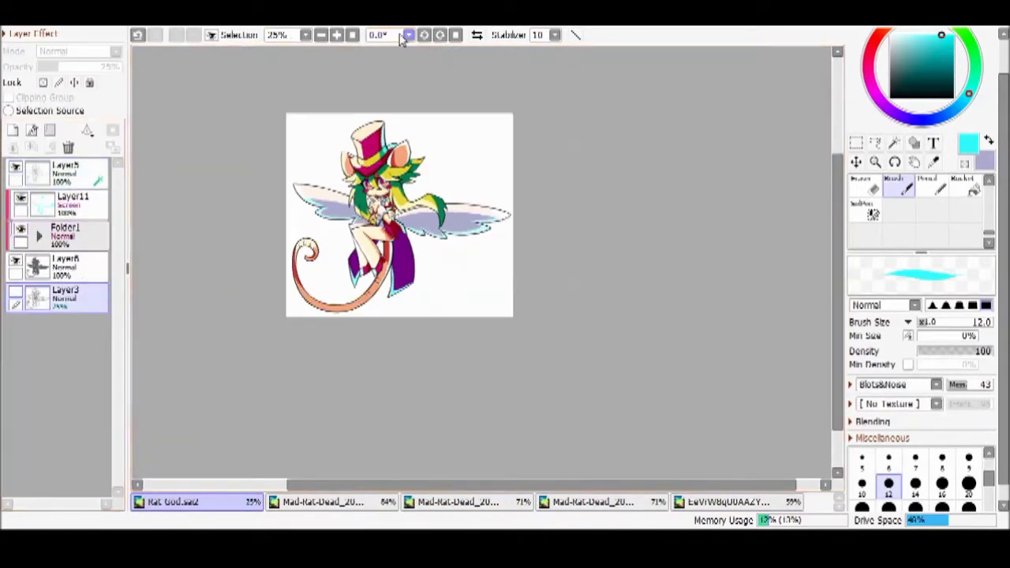
{"action": "scroll", "coordinate": [563, 393], "scroll_direction": "up", "scroll_amount": 1}
{"action": "left_click", "coordinate": [67, 173]}
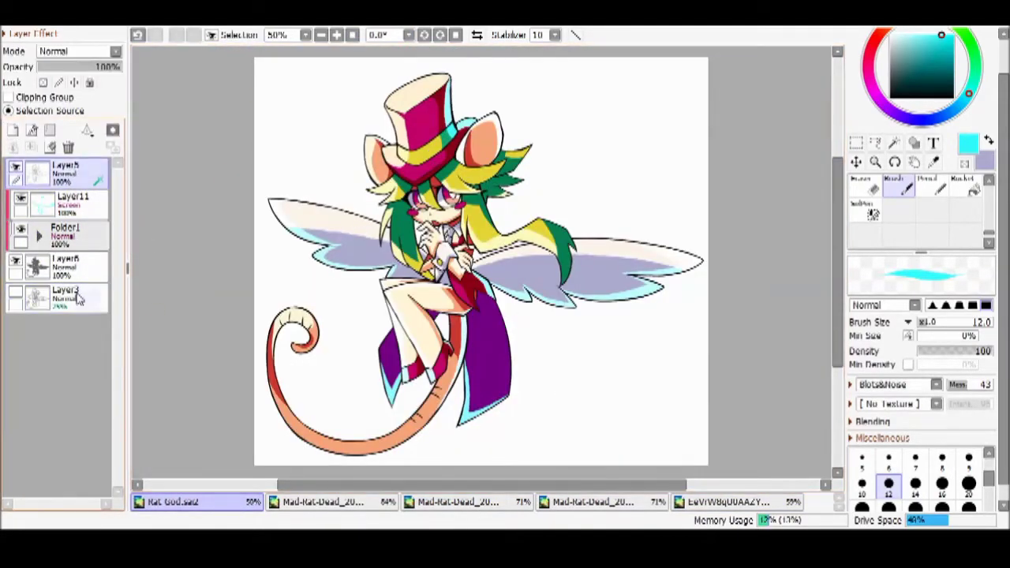
{"action": "left_click", "coordinate": [65, 295]}
{"action": "left_click", "coordinate": [12, 130]}
{"action": "left_click", "coordinate": [986, 140]}
{"action": "left_click", "coordinate": [868, 69]}
{"action": "left_click", "coordinate": [941, 49]}
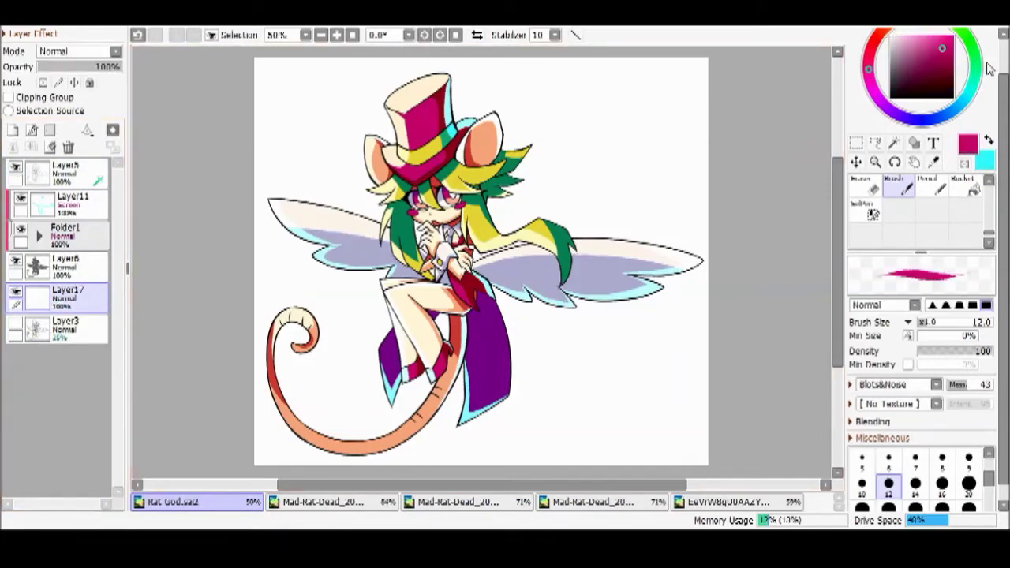
{"action": "left_click", "coordinate": [967, 187]}
{"action": "left_click", "coordinate": [616, 379]}
Select the empty area around the character on Layer6 with the Magic Wand using the current layer, and invert the selection
{"action": "left_click", "coordinate": [67, 266]}
{"action": "left_click", "coordinate": [894, 142]}
{"action": "left_click", "coordinate": [859, 399]}
{"action": "left_click", "coordinate": [615, 378]}
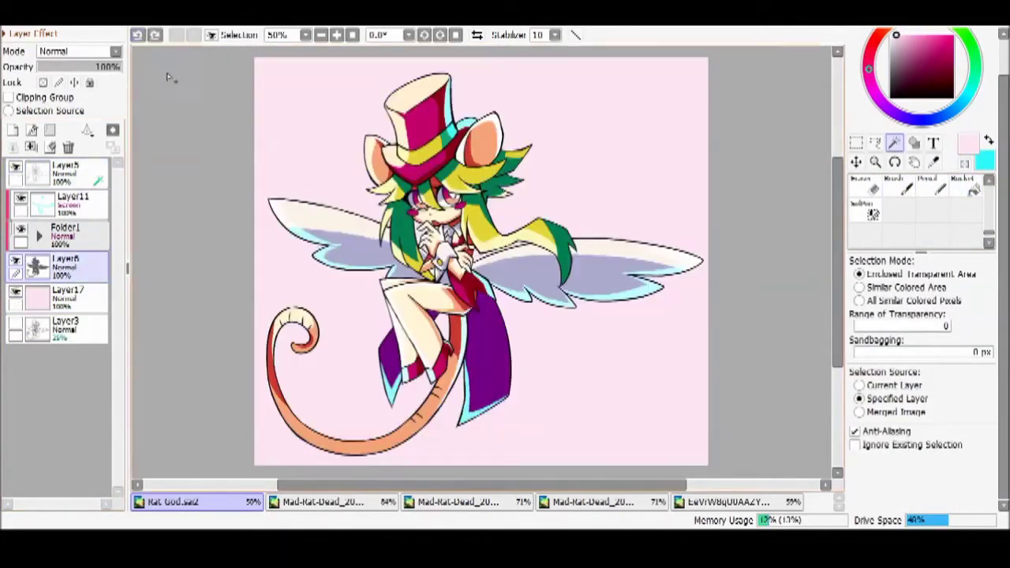
{"action": "scroll", "coordinate": [434, 272], "scroll_direction": "up", "scroll_amount": 1}
{"action": "left_click", "coordinate": [859, 385]}
{"action": "scroll", "coordinate": [434, 283], "scroll_direction": "up", "scroll_amount": 3}
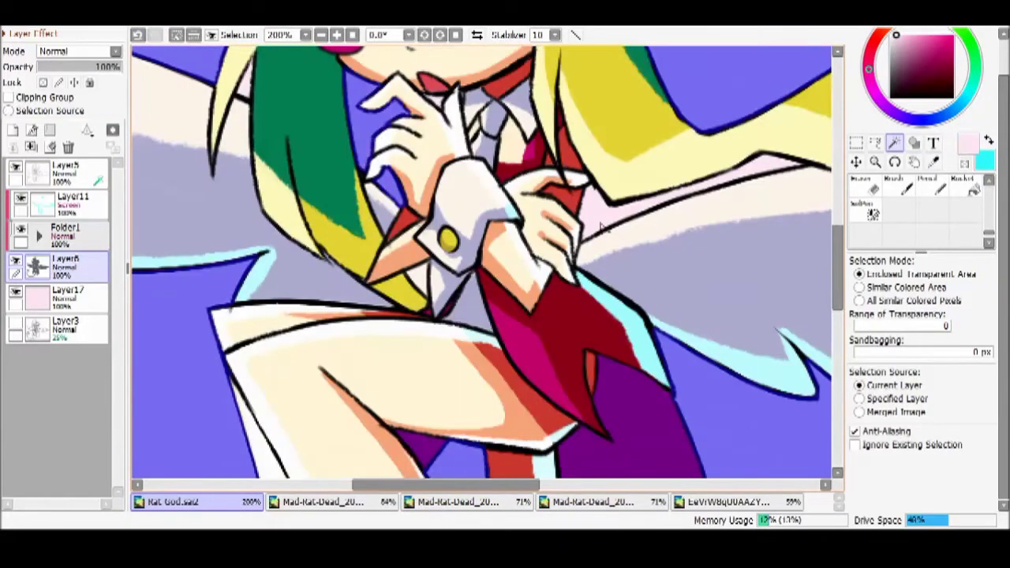
{"action": "scroll", "coordinate": [600, 224], "scroll_direction": "down", "scroll_amount": 5}
{"action": "left_click", "coordinate": [153, 33]}
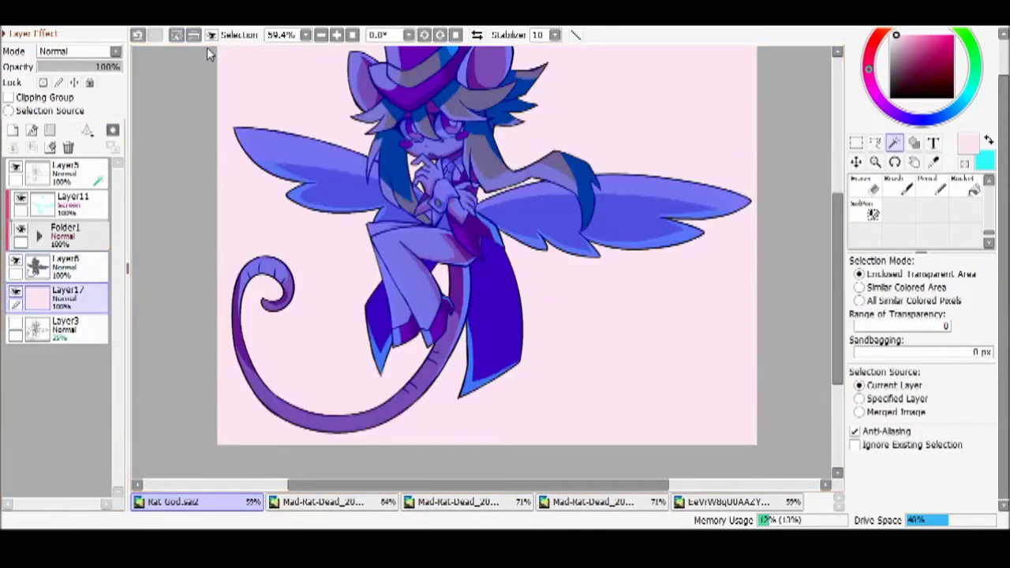
Expand the selection around the character and fill it with white on a new layer above Layer17
{"action": "left_click", "coordinate": [604, 127]}
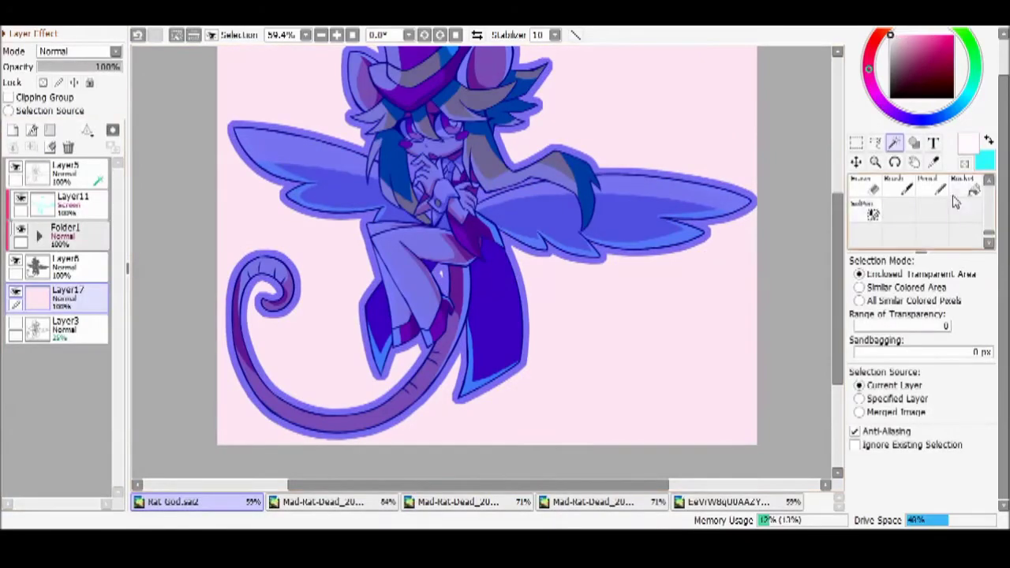
{"action": "left_click", "coordinate": [961, 186]}
{"action": "scroll", "coordinate": [485, 245], "scroll_direction": "up", "scroll_amount": 5}
{"action": "scroll", "coordinate": [485, 245], "scroll_direction": "down", "scroll_amount": 5}
{"action": "left_click", "coordinate": [13, 130]}
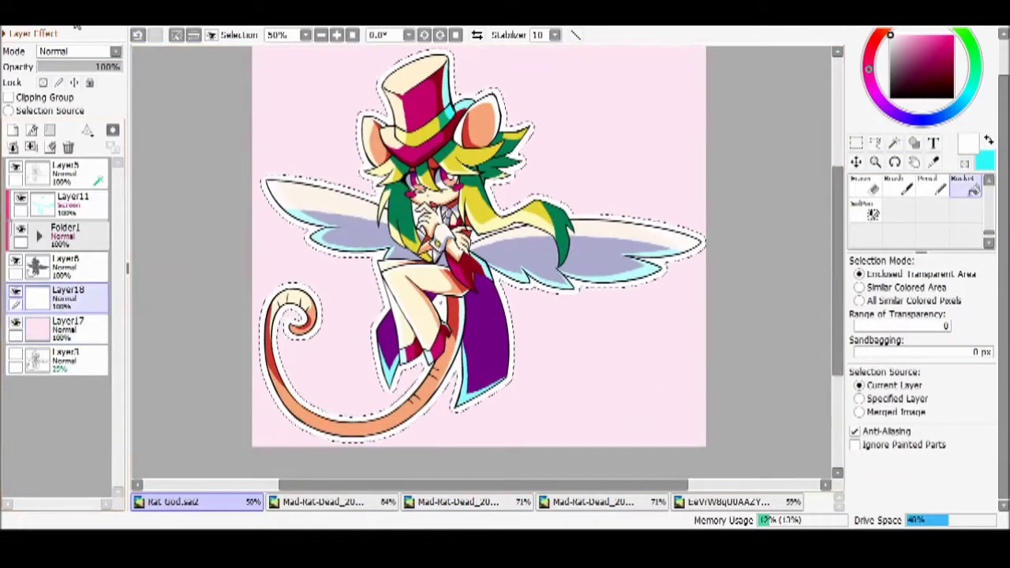
Duplicate Layer18 beneath itself and recolour the copy dark maroon with a size 4000 Pencil under locked opacity
{"action": "scroll", "coordinate": [371, 249], "scroll_direction": "up", "scroll_amount": 4}
{"action": "left_click_drag", "start_coordinate": [63, 296], "coordinate": [61, 339]}
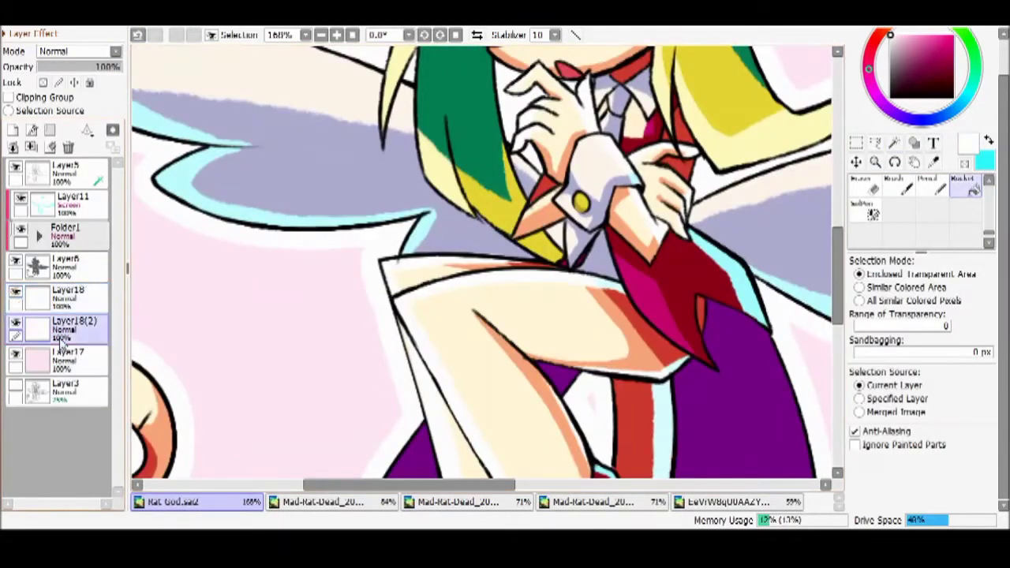
{"action": "left_click", "coordinate": [43, 82]}
{"action": "scroll", "coordinate": [872, 197], "scroll_direction": "up", "scroll_amount": 1}
{"action": "left_click", "coordinate": [941, 493]}
{"action": "scroll", "coordinate": [457, 249], "scroll_direction": "down", "scroll_amount": 10}
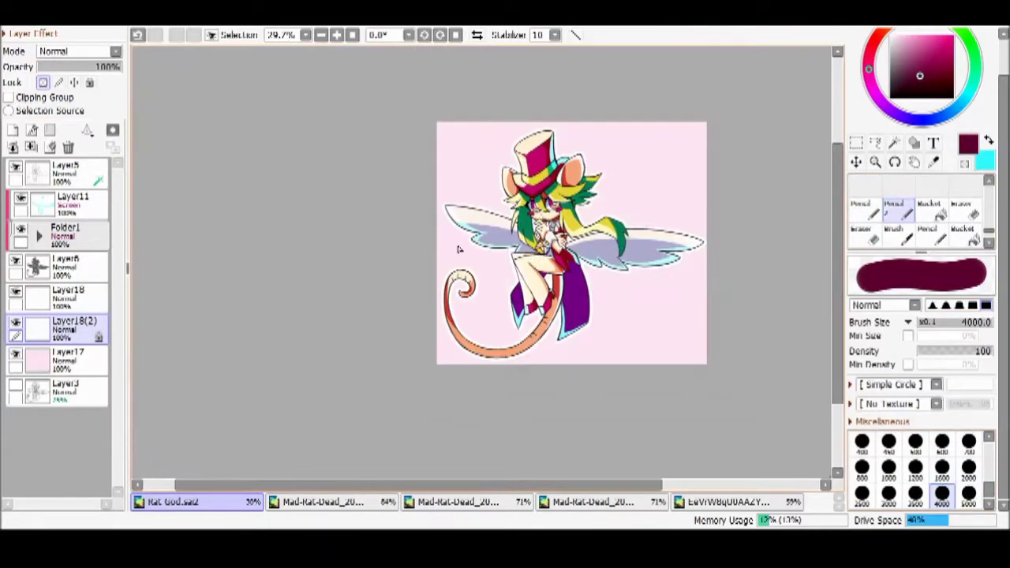
{"action": "left_click", "coordinate": [969, 493]}
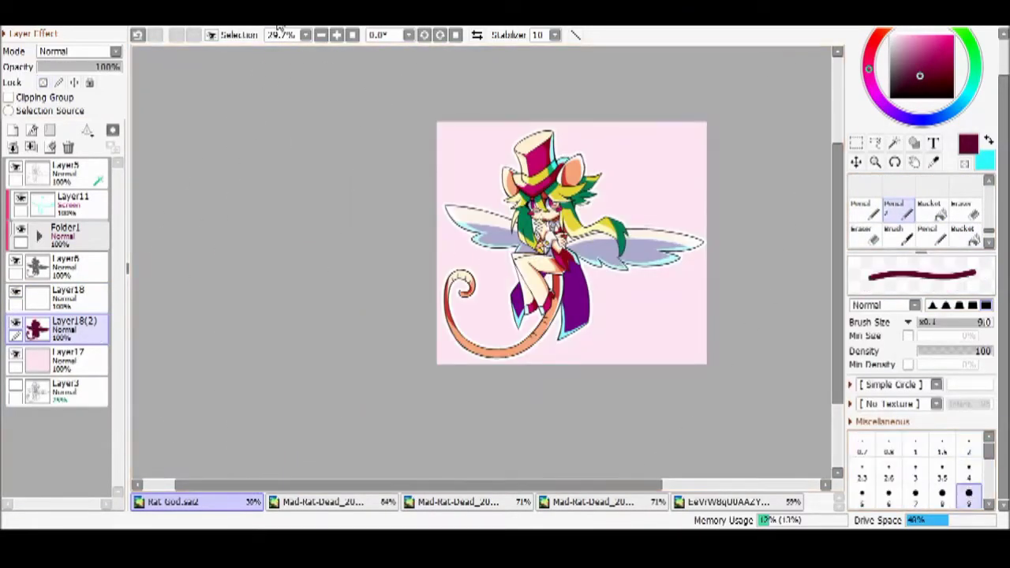
Blur the maroon silhouette into a soft shadow and set its layer to Multiply at 45% opacity
{"action": "scroll", "coordinate": [609, 266], "scroll_direction": "up", "scroll_amount": 6}
{"action": "scroll", "coordinate": [514, 310], "scroll_direction": "down", "scroll_amount": 5}
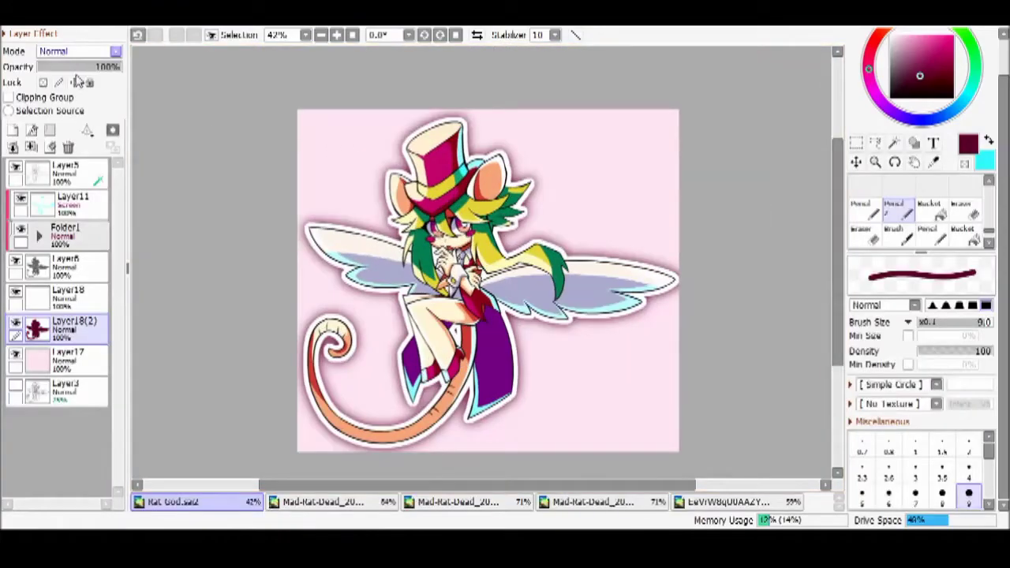
{"action": "scroll", "coordinate": [394, 260], "scroll_direction": "up", "scroll_amount": 5}
Lower the opacity of the white outline on Layer18 and hide that layer
{"action": "left_click", "coordinate": [82, 306]}
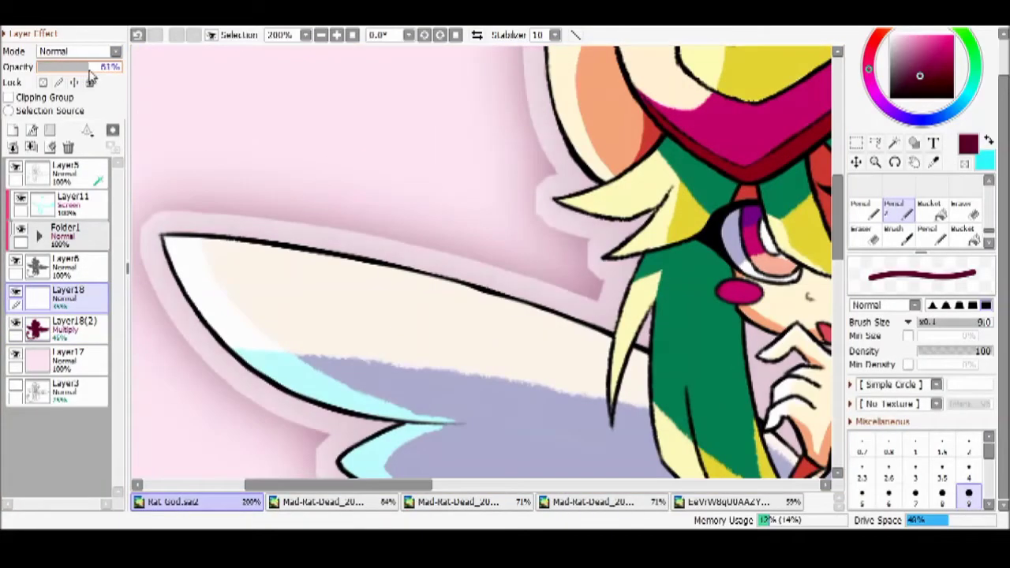
{"action": "scroll", "coordinate": [568, 298], "scroll_direction": "down", "scroll_amount": 4}
{"action": "scroll", "coordinate": [510, 335], "scroll_direction": "up", "scroll_amount": 2}
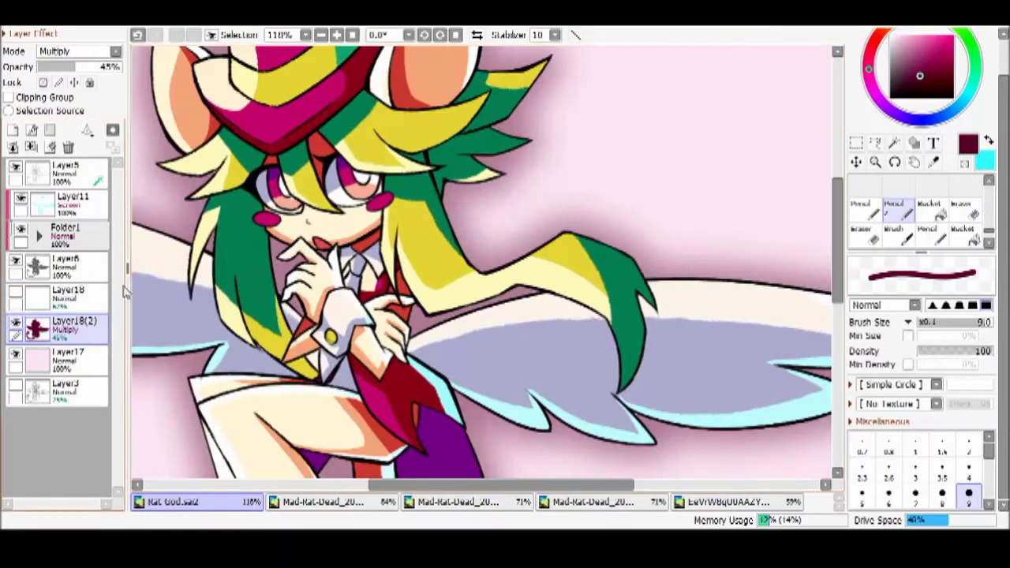
Start a white text layer over the character's lower wing and move it above Layer5 in the layer stack
{"action": "key", "text": "ctrl+shift+n"}
{"action": "key", "text": "t"}
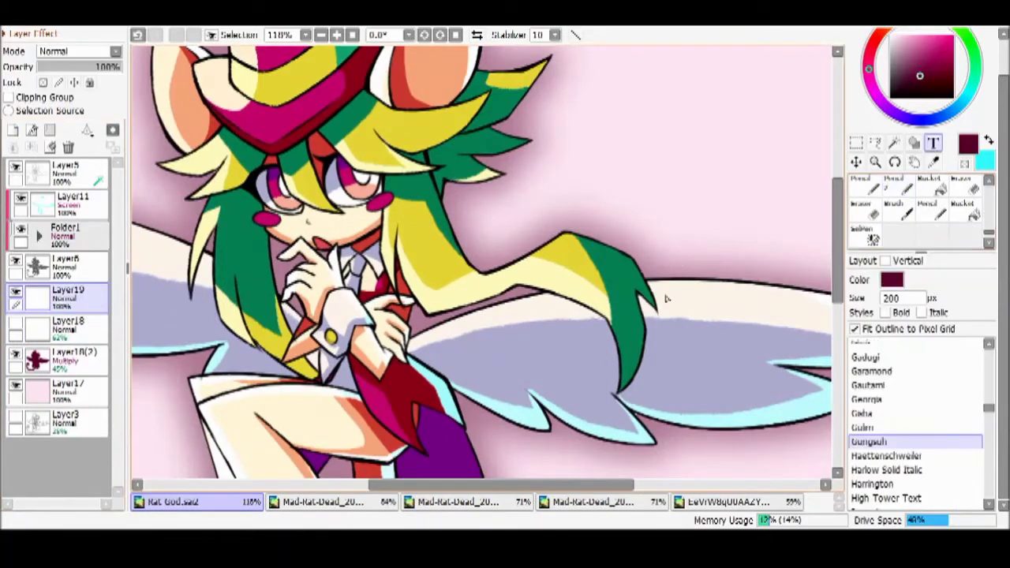
{"action": "key", "text": "x"}
{"action": "left_click", "coordinate": [580, 302]}
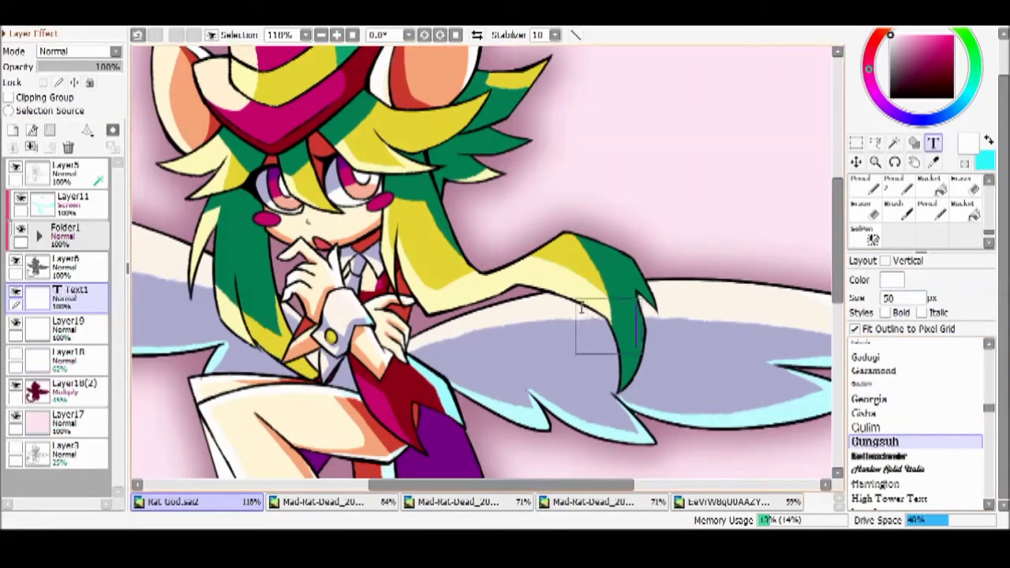
{"action": "left_click_drag", "start_coordinate": [31, 300], "coordinate": [32, 169]}
Enter the artist's signature handle in Gungsuh at 30 px and place it across the wing's lower edge beside the purple coat
{"action": "type", "text": "sa"}
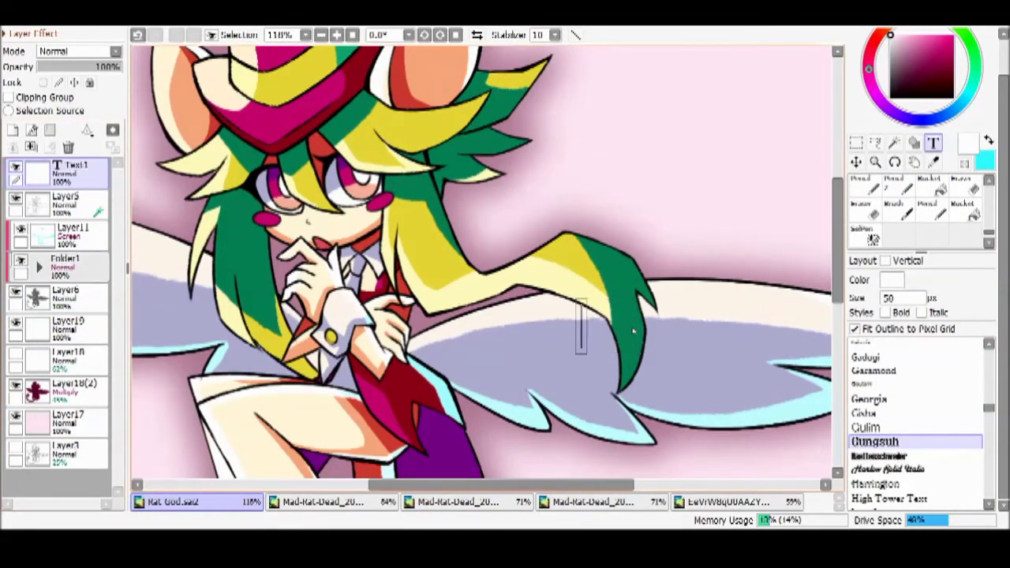
{"action": "scroll", "coordinate": [773, 207], "scroll_direction": "down", "scroll_amount": 2}
{"action": "left_click_drag", "start_coordinate": [773, 208], "coordinate": [557, 349]}
{"action": "scroll", "coordinate": [557, 349], "scroll_direction": "up", "scroll_amount": 2}
{"action": "scroll", "coordinate": [544, 308], "scroll_direction": "up", "scroll_amount": 2}
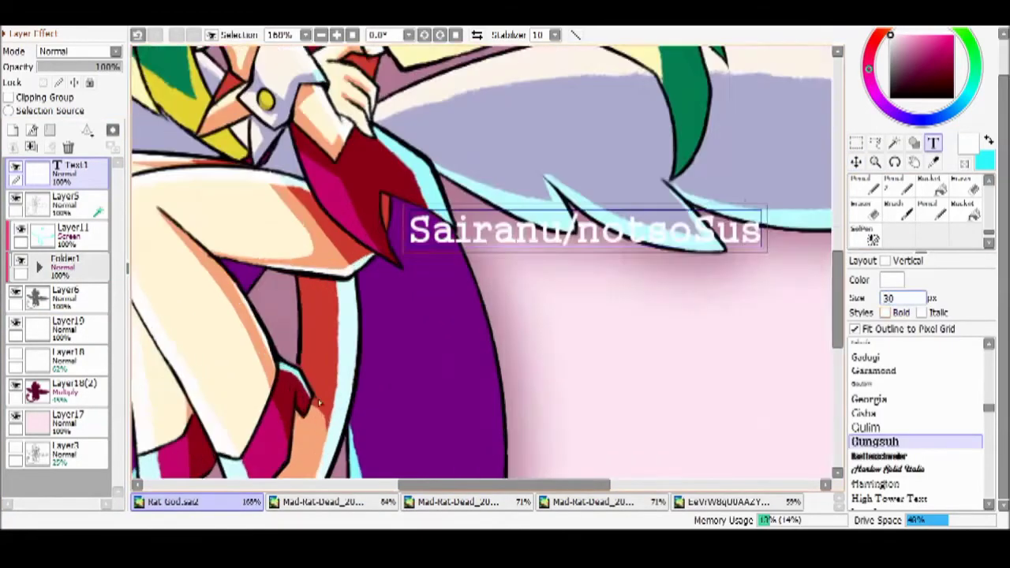
Select the signature's letter shapes, expand the selection and fill it with black on a new layer beneath the text
{"action": "left_click", "coordinate": [13, 130]}
{"action": "left_click", "coordinate": [893, 142]}
{"action": "left_click", "coordinate": [71, 169]}
{"action": "left_click", "coordinate": [312, 252]}
{"action": "scroll", "coordinate": [312, 253], "scroll_direction": "up", "scroll_amount": 3}
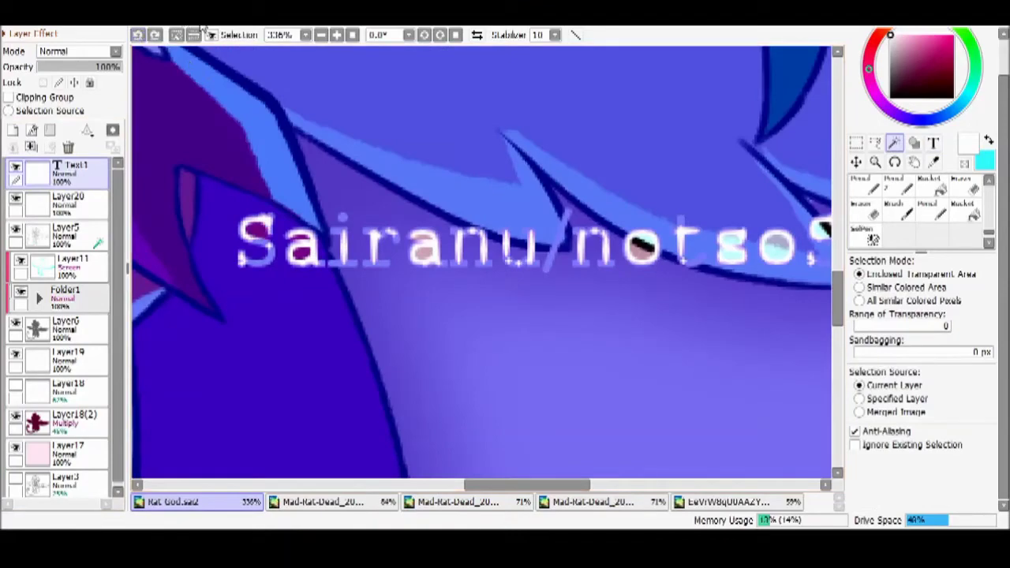
{"action": "left_click", "coordinate": [193, 35]}
{"action": "scroll", "coordinate": [221, 227], "scroll_direction": "down", "scroll_amount": 2}
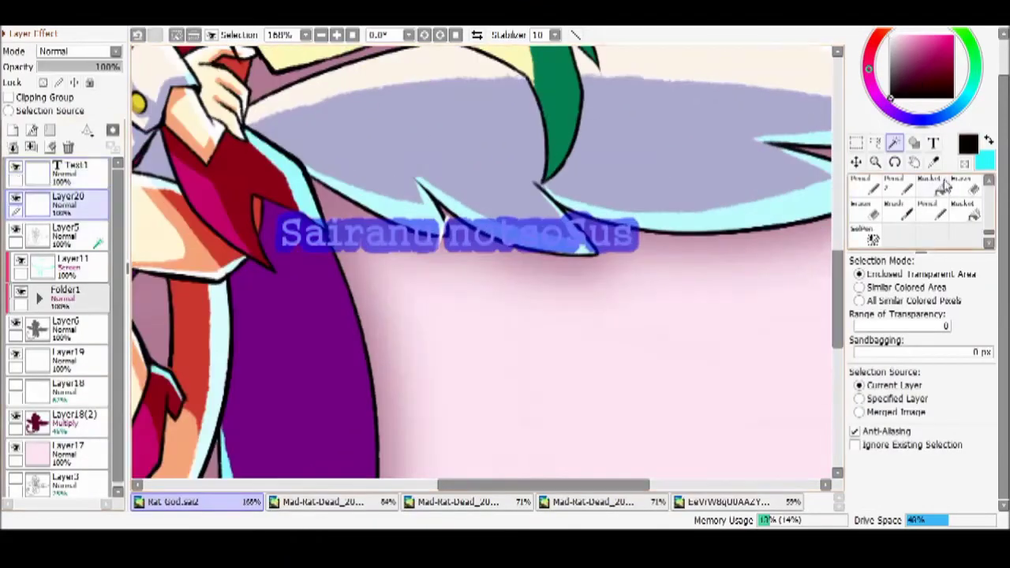
{"action": "key", "text": "ctrl+d"}
Blur the black fill on Layer20 into a soft shadow behind the signature
{"action": "scroll", "coordinate": [363, 118], "scroll_direction": "up", "scroll_amount": 1}
{"action": "type", "text": "/"}
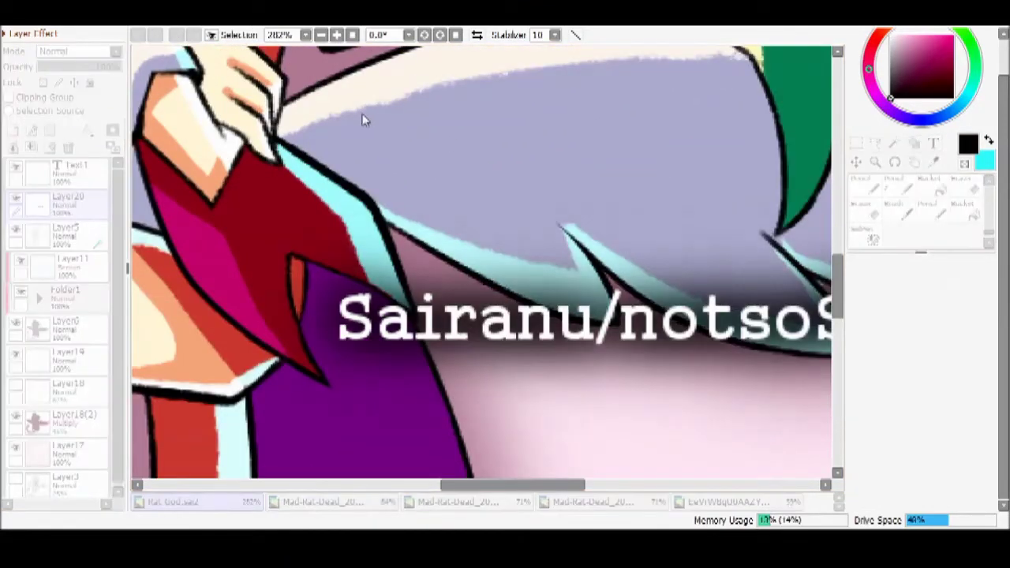
{"action": "type", "text": "us"}
Merge the signature text into its shadow layer, Layer20, and set that layer's opacity to 52%
{"action": "scroll", "coordinate": [540, 226], "scroll_direction": "up", "scroll_amount": 2}
{"action": "scroll", "coordinate": [540, 227], "scroll_direction": "down", "scroll_amount": 4}
{"action": "scroll", "coordinate": [540, 226], "scroll_direction": "up", "scroll_amount": 2}
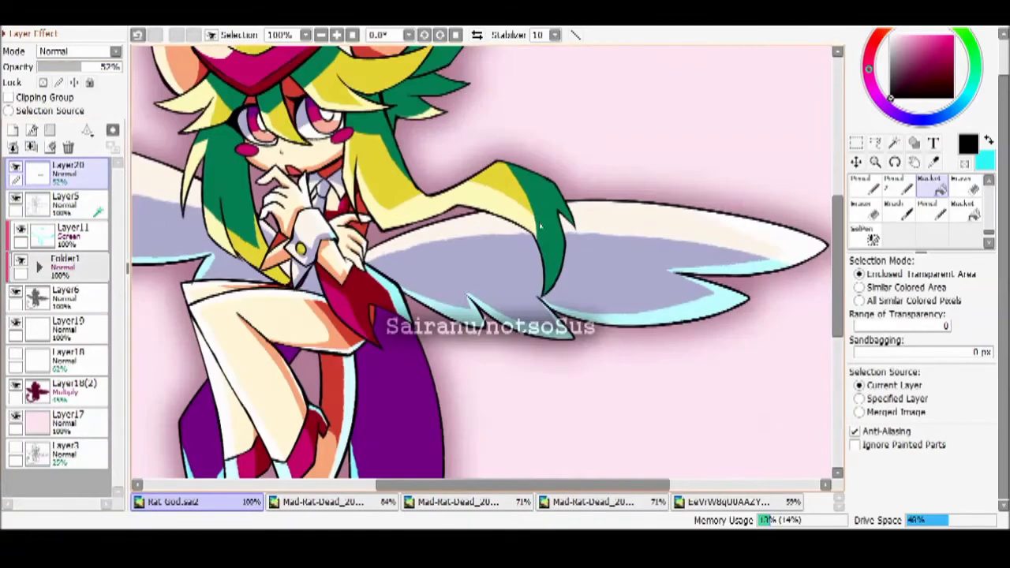
{"action": "key", "text": "ctrl"}
{"action": "scroll", "coordinate": [540, 227], "scroll_direction": "down", "scroll_amount": 4}
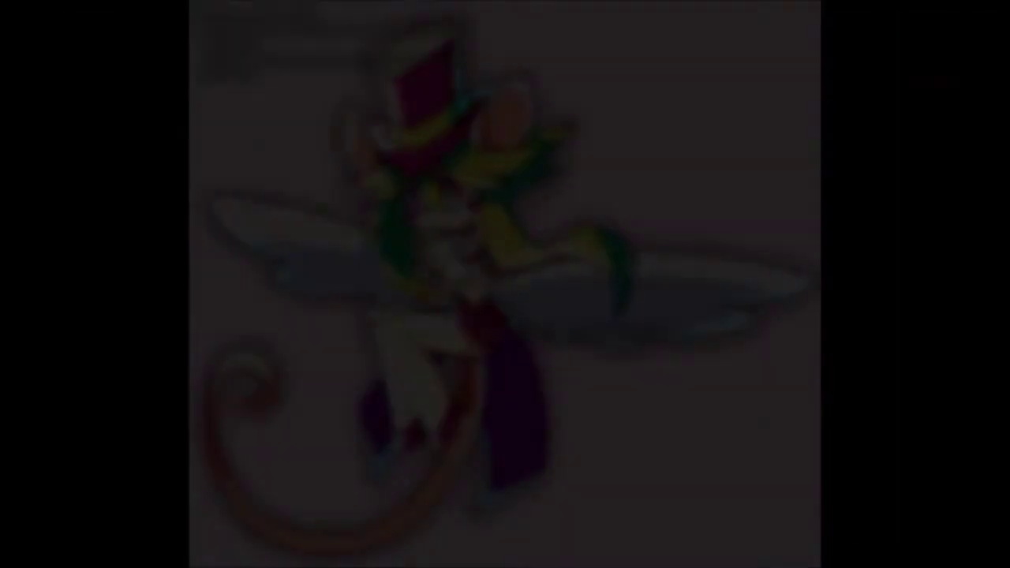